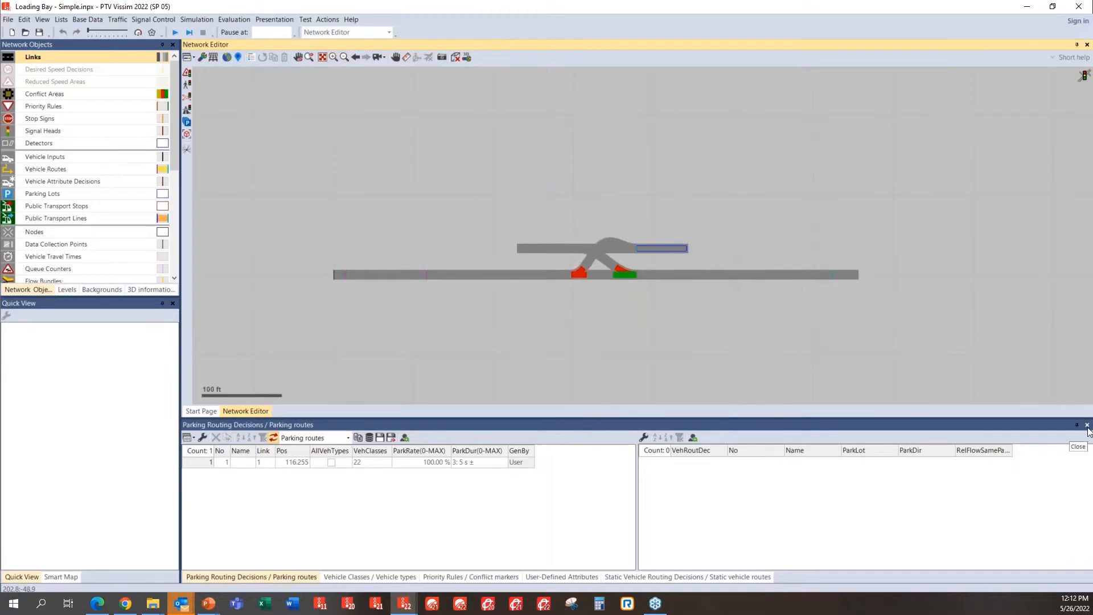
# Close the parking routing decisions, vehicle classes, priority rules, user-defined attributes and static vehicle routing decisions lists.
pyautogui.click(1087, 426)
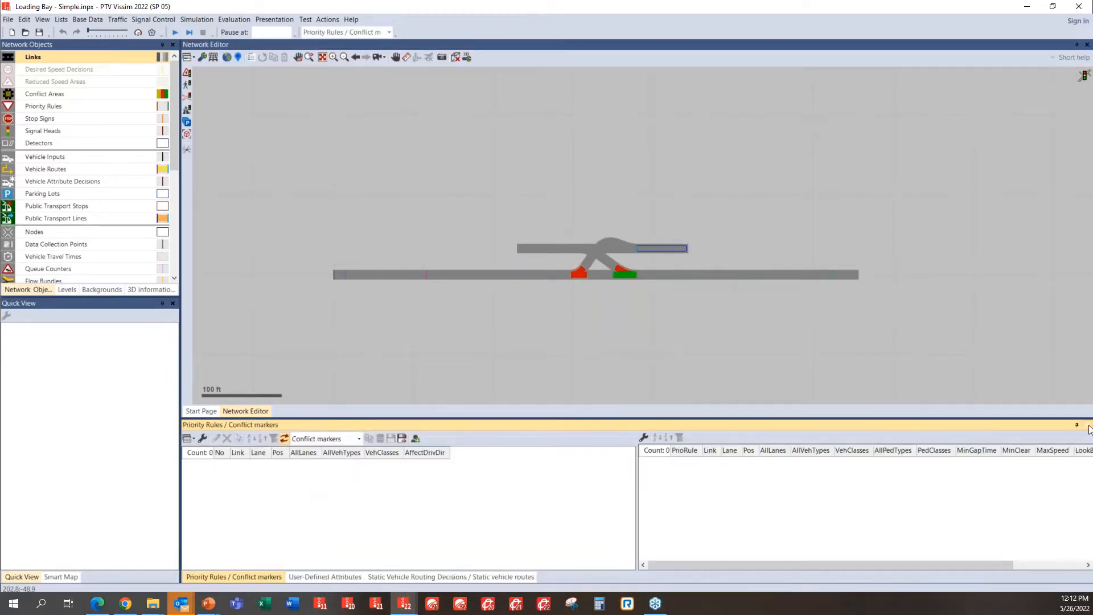
pyautogui.click(1087, 425)
pyautogui.click(1087, 426)
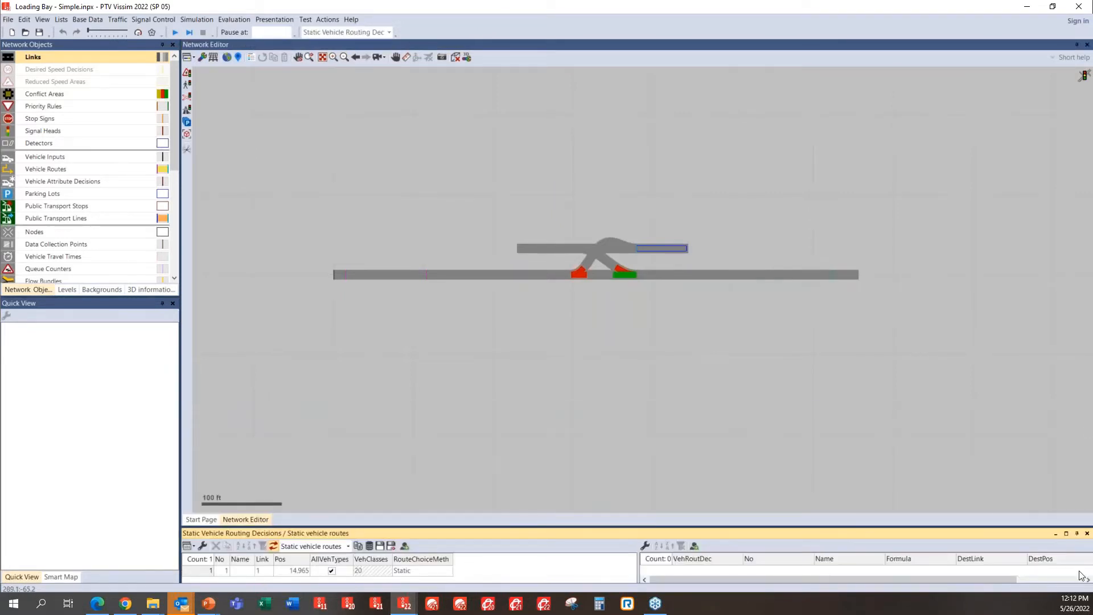
pyautogui.click(1086, 533)
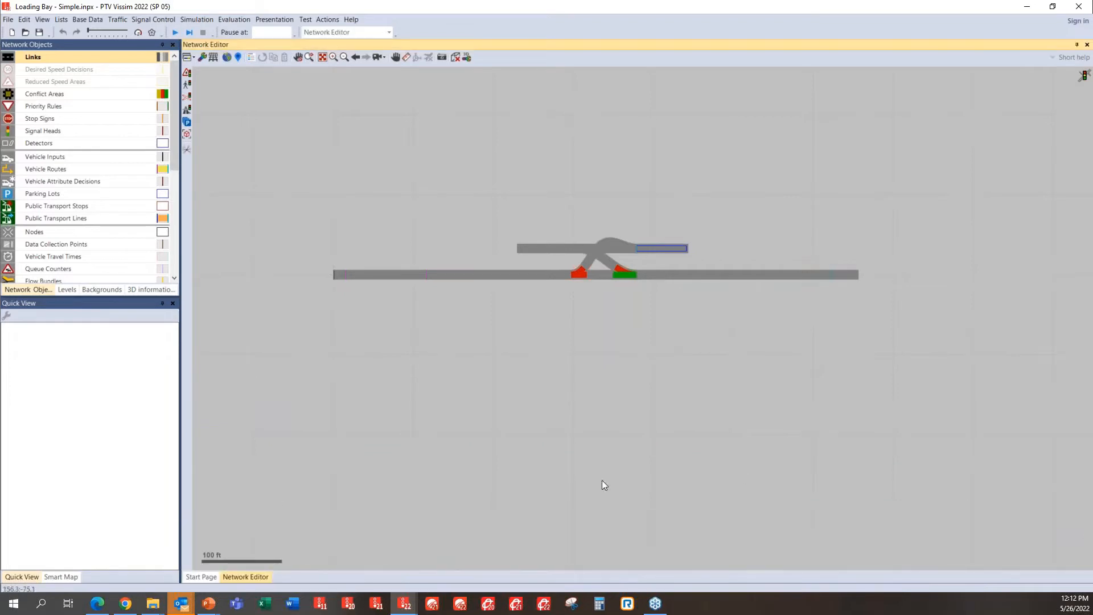
# Display the network in wireframe and hide the conflict areas.
pyautogui.moveTo(535, 191); pyautogui.dragTo(540, 197)
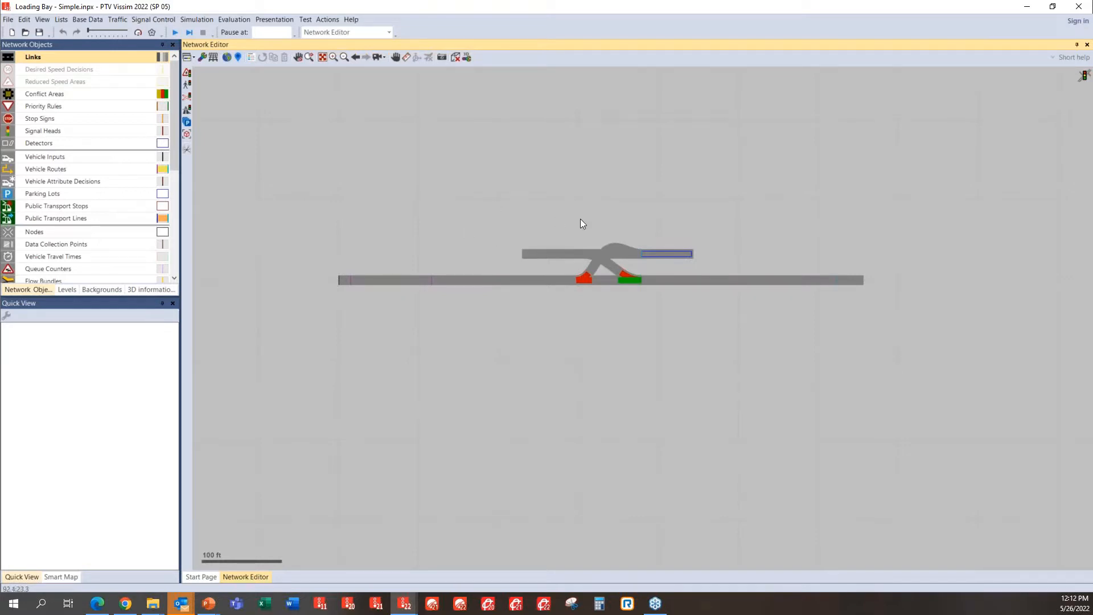
pyautogui.hotkey('ctrl', 'a')
pyautogui.scroll(2, 606, 298)
pyautogui.click(9, 94)
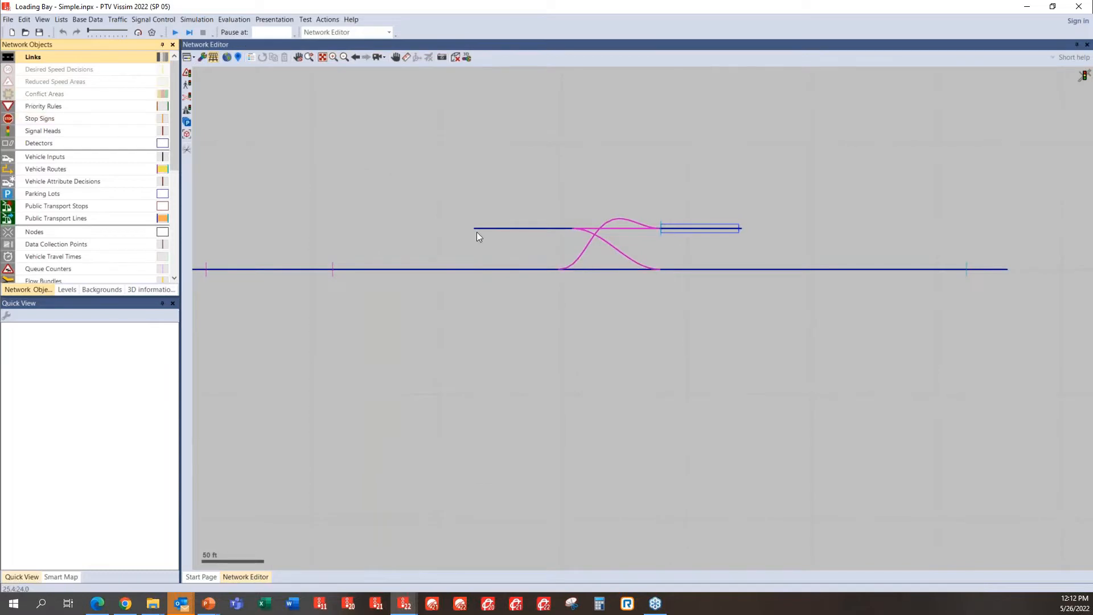
pyautogui.moveTo(588, 312); pyautogui.dragTo(615, 320)
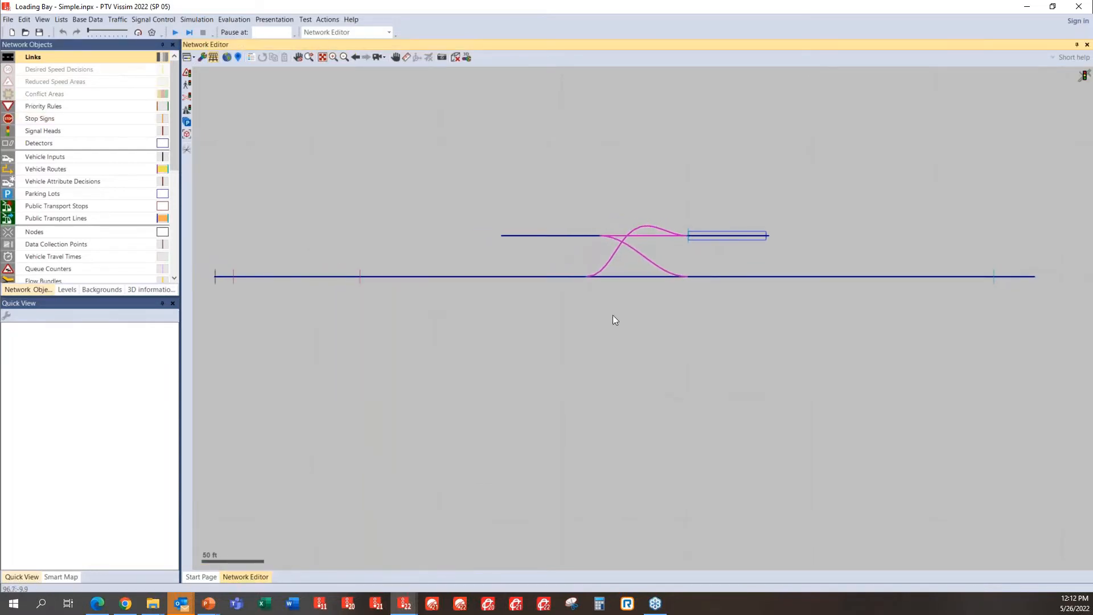
# Examine the main link, the entry connector, the parking lot and the short link used for reversing by selecting each one.
pyautogui.click(532, 276)
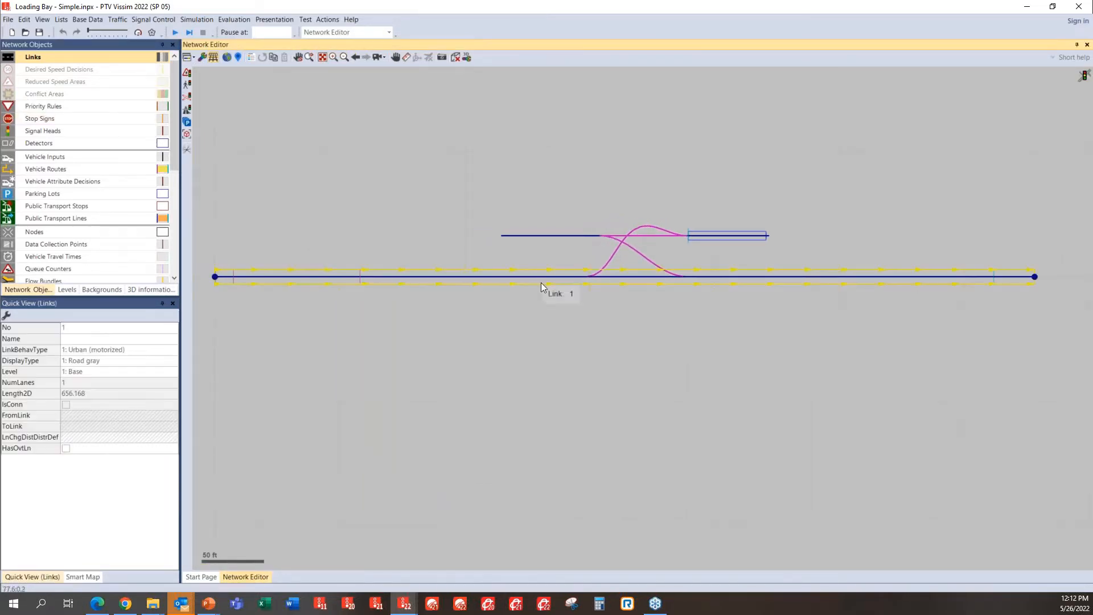
pyautogui.click(606, 259)
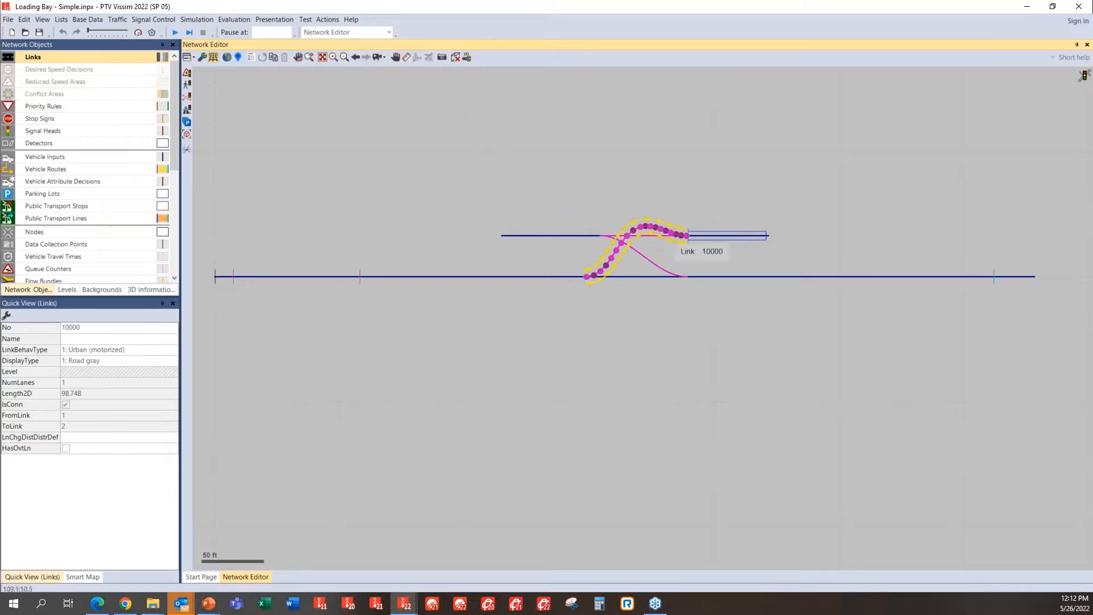
pyautogui.click(719, 238)
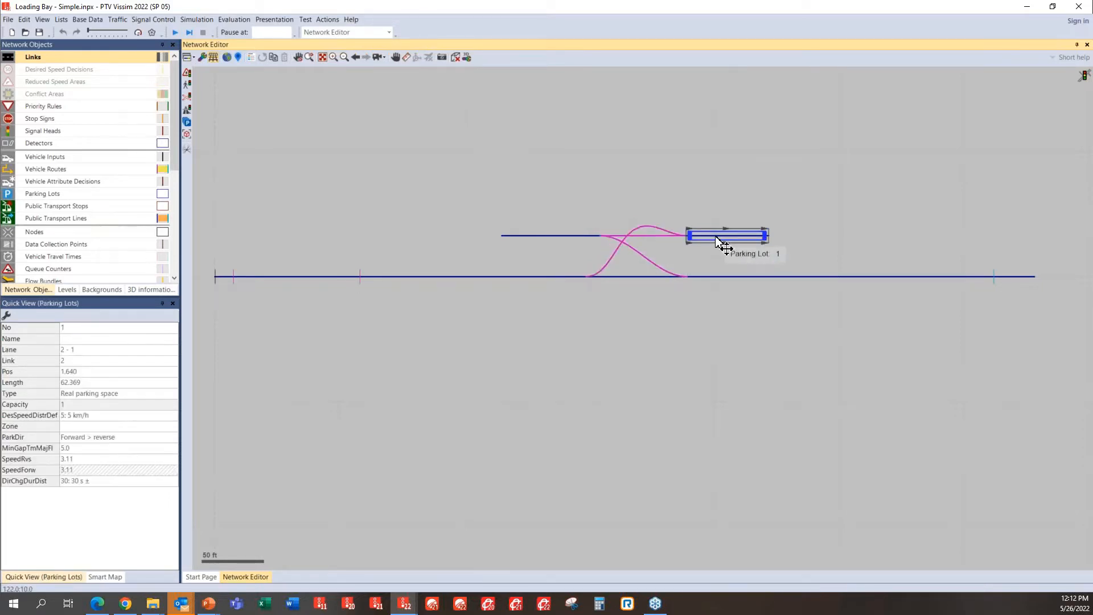
pyautogui.click(579, 234)
pyautogui.click(706, 237)
pyautogui.click(579, 237)
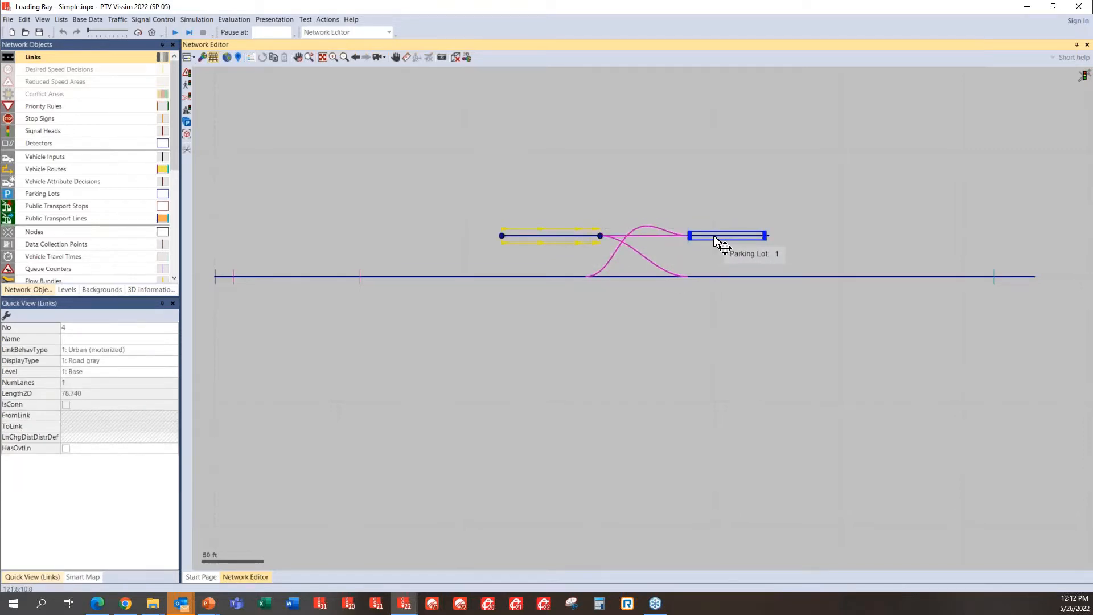
# Inspect the connector from link 4 and the point where it meets link 2 at the start of the parking lot.
pyautogui.scroll(2, 733, 252)
pyautogui.scroll(1, 744, 245)
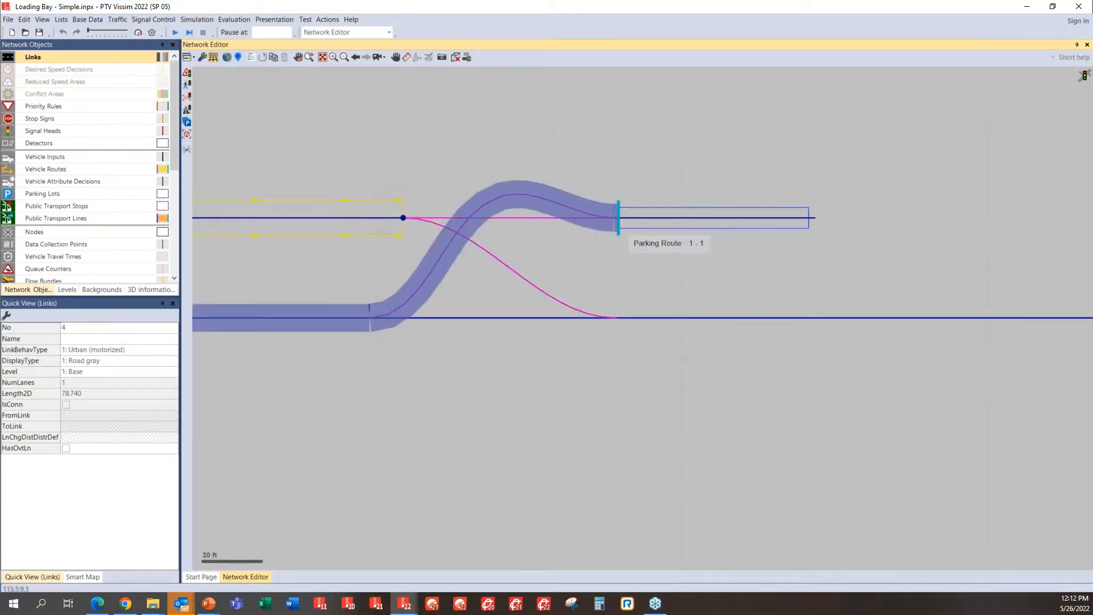
pyautogui.scroll(1, 630, 156)
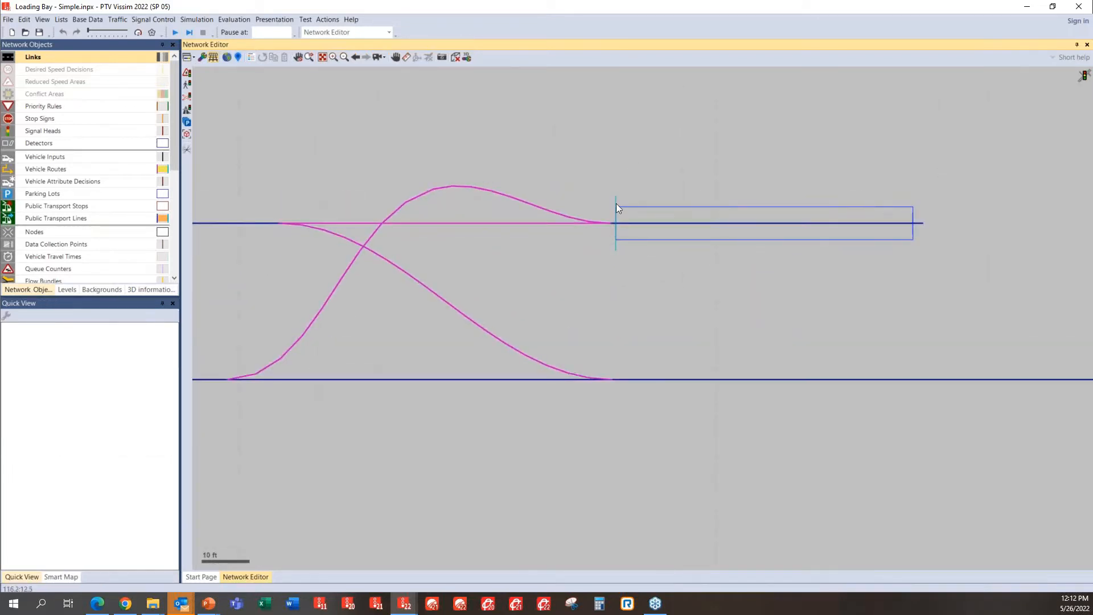
pyautogui.click(540, 230)
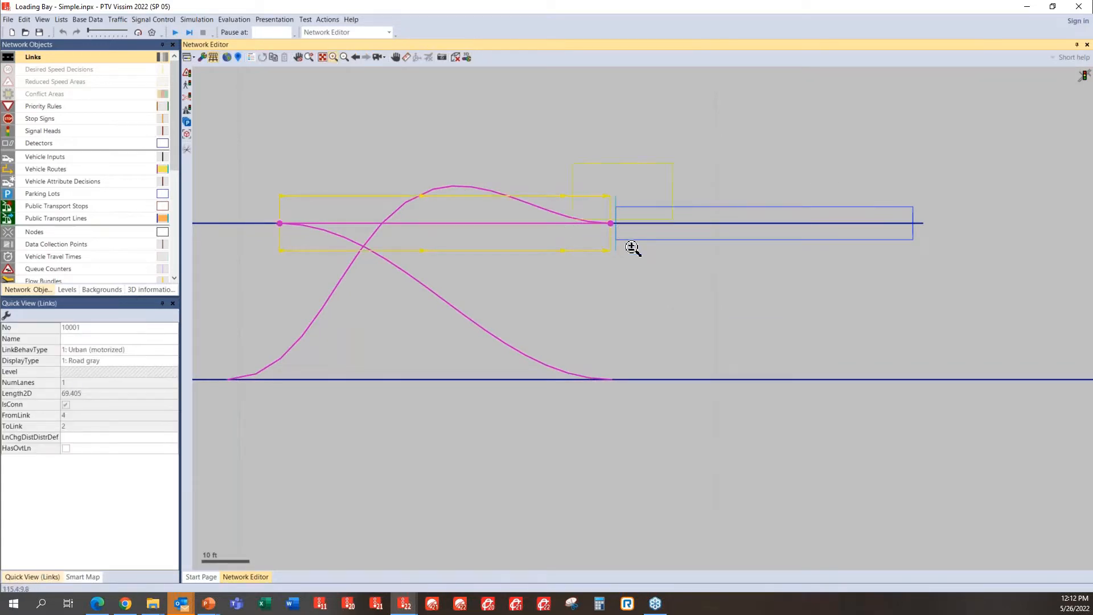
pyautogui.scroll(2, 639, 282)
pyautogui.moveTo(457, 270); pyautogui.dragTo(644, 226)
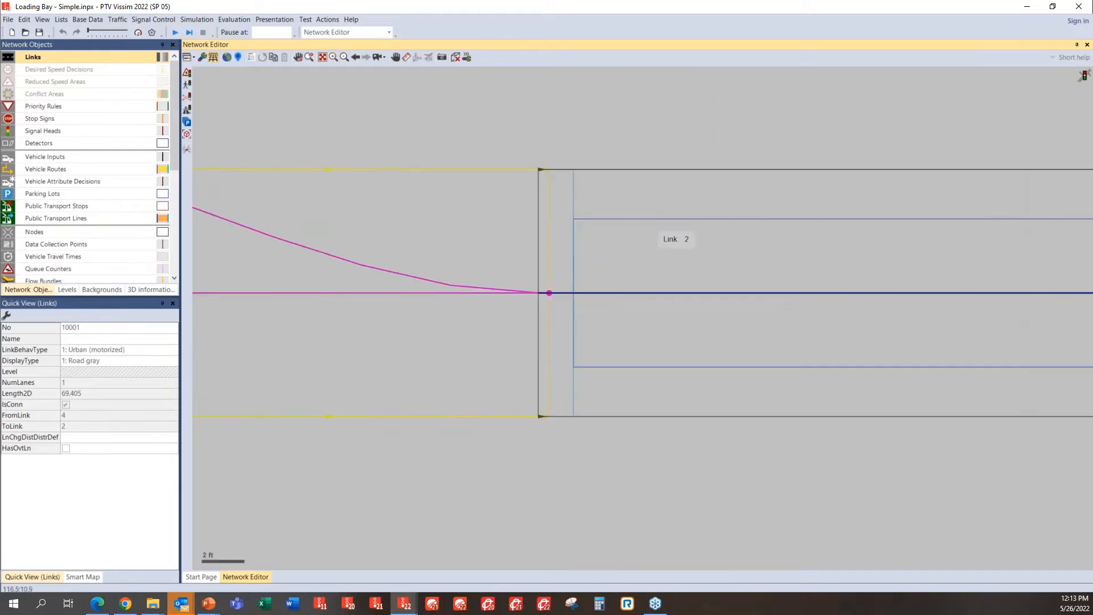
# Compare where connectors 10000 and 10001 end on link 2, relative to each other and to the parking lot's start.
pyautogui.click(413, 160)
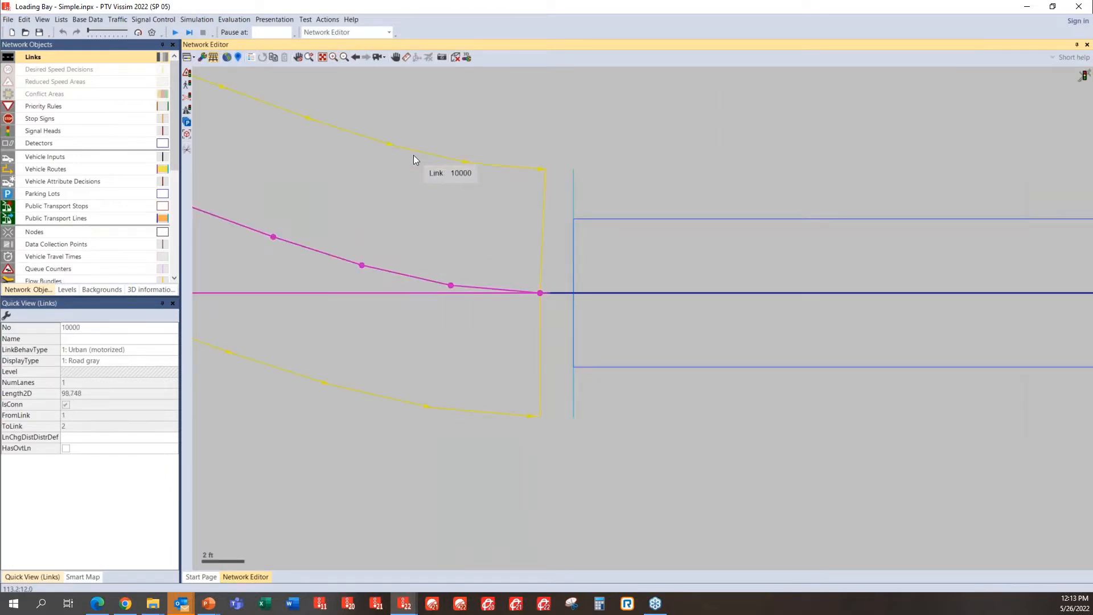
pyautogui.click(535, 304)
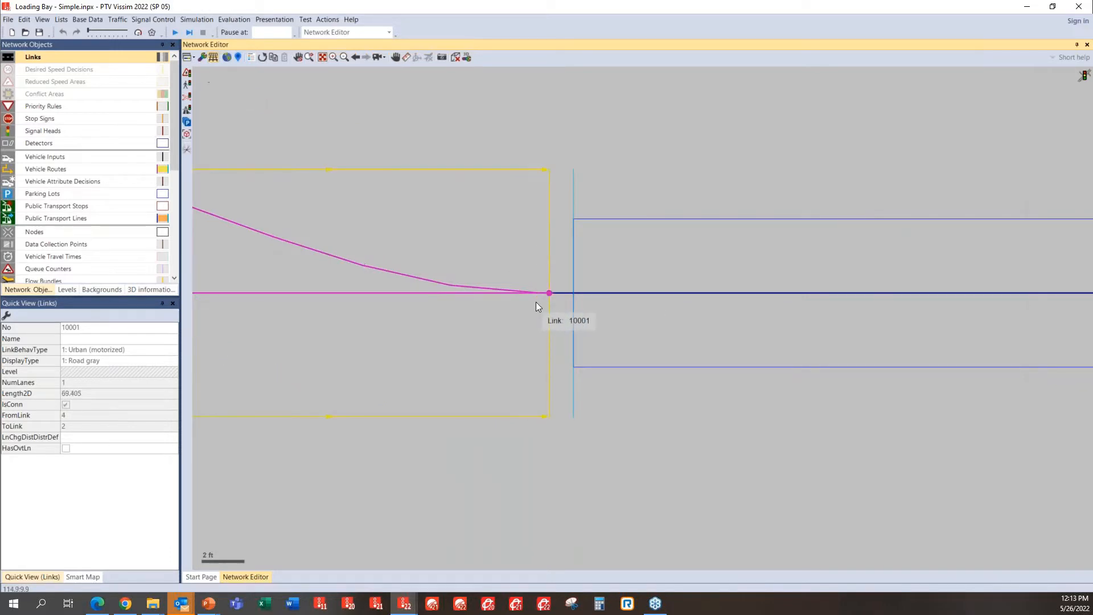
pyautogui.keyDown('ctrl'); pyautogui.click(266, 145); pyautogui.keyUp('ctrl')
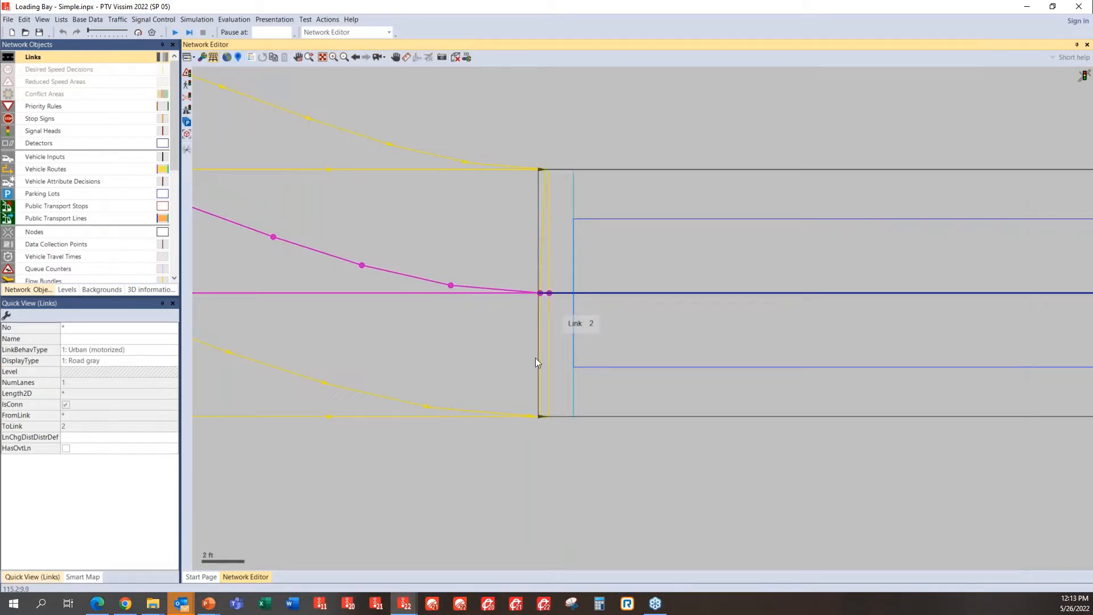
pyautogui.click(512, 460)
pyautogui.click(454, 394)
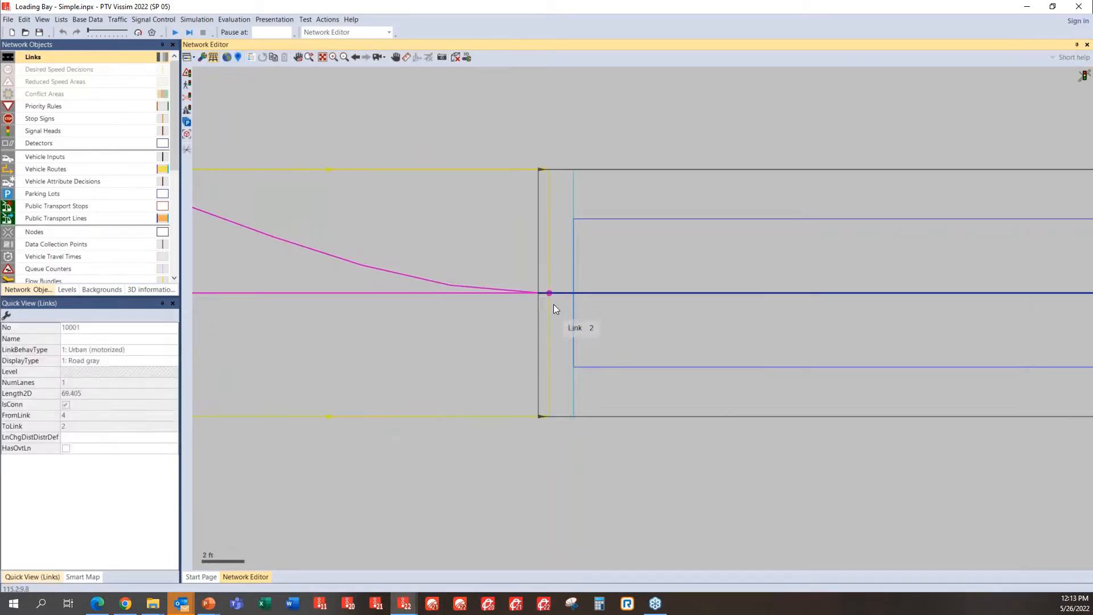
pyautogui.scroll(-3, 550, 295)
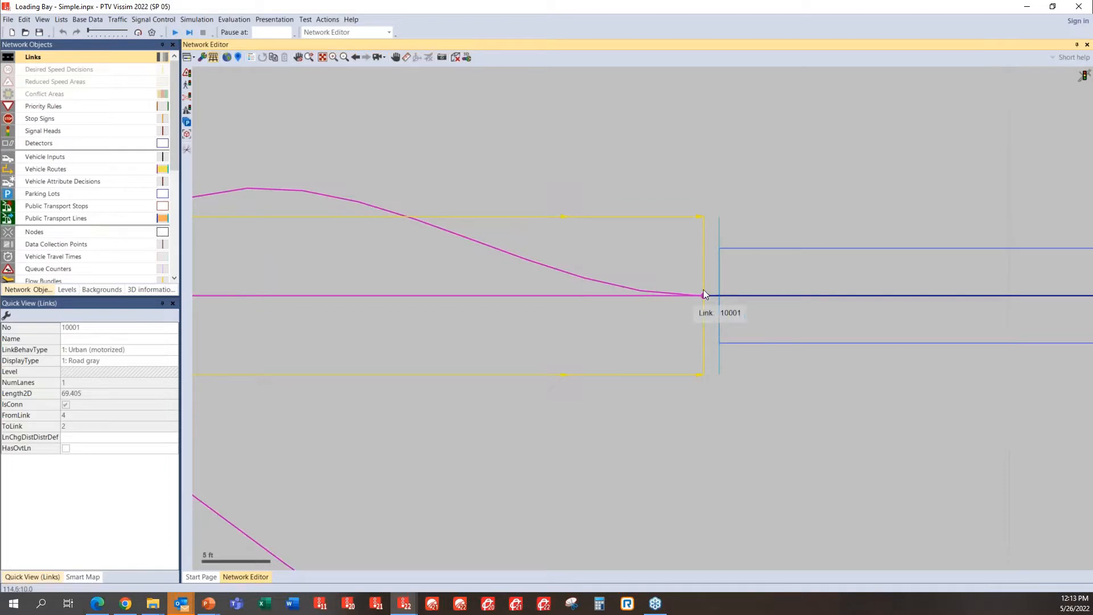
pyautogui.click(447, 228)
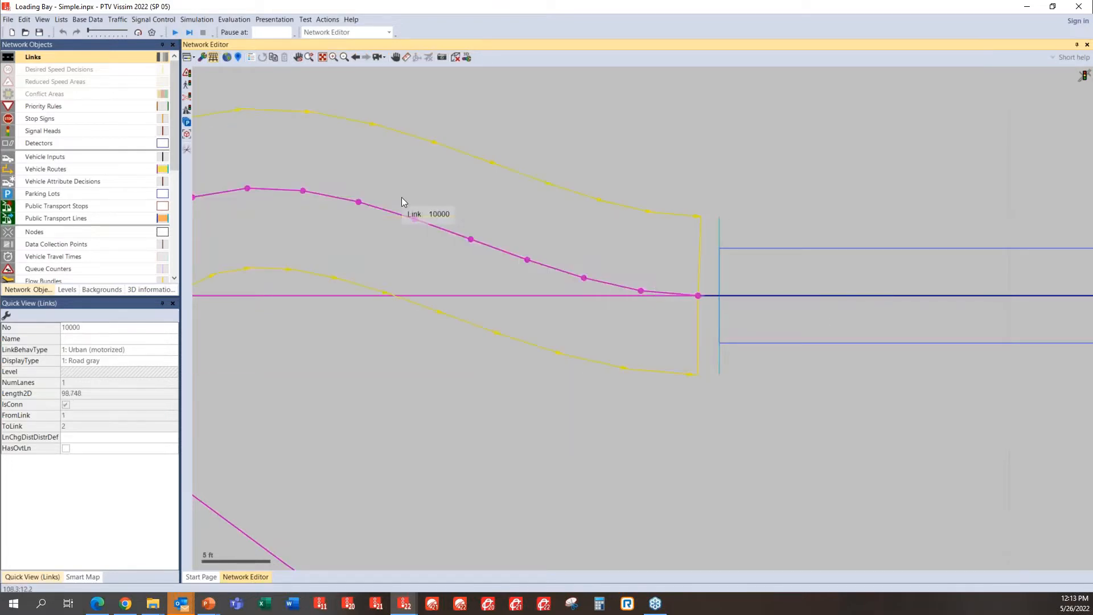
pyautogui.click(702, 309)
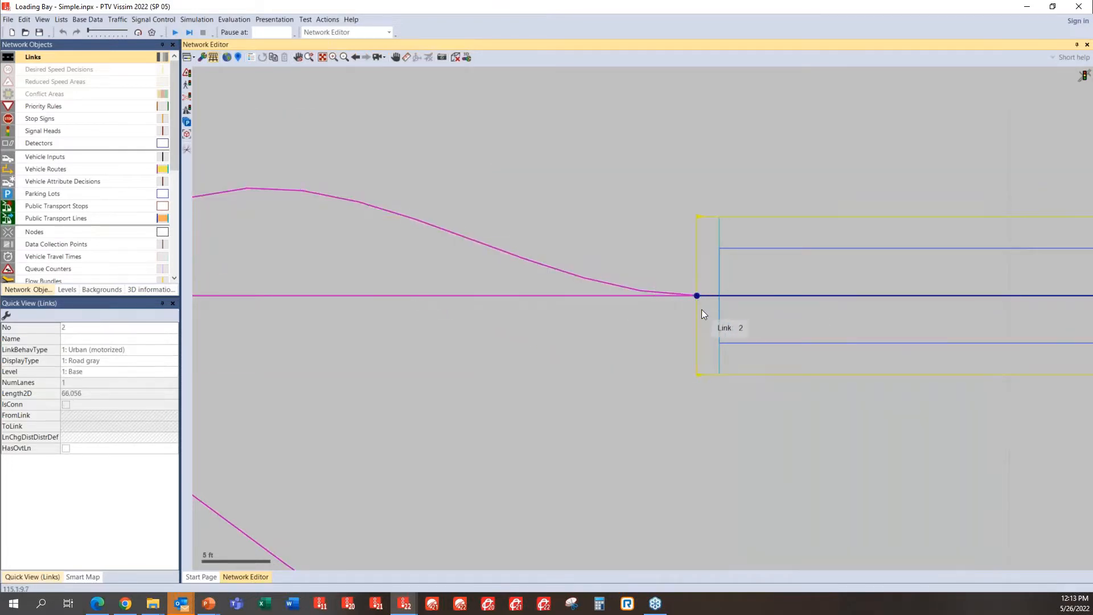
# Try moving the end of connector 10000 past the start of the parking lot, and undo the move.
pyautogui.click(654, 264)
pyautogui.click(463, 206)
pyautogui.moveTo(704, 299); pyautogui.dragTo(736, 307)
pyautogui.click(436, 197)
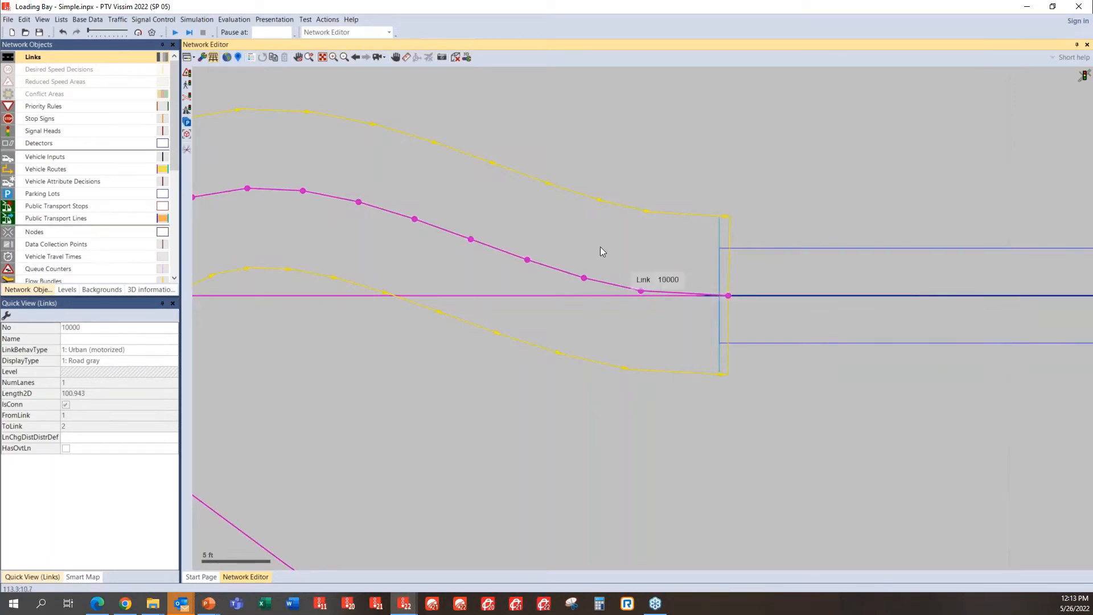
pyautogui.scroll(-1, 648, 279)
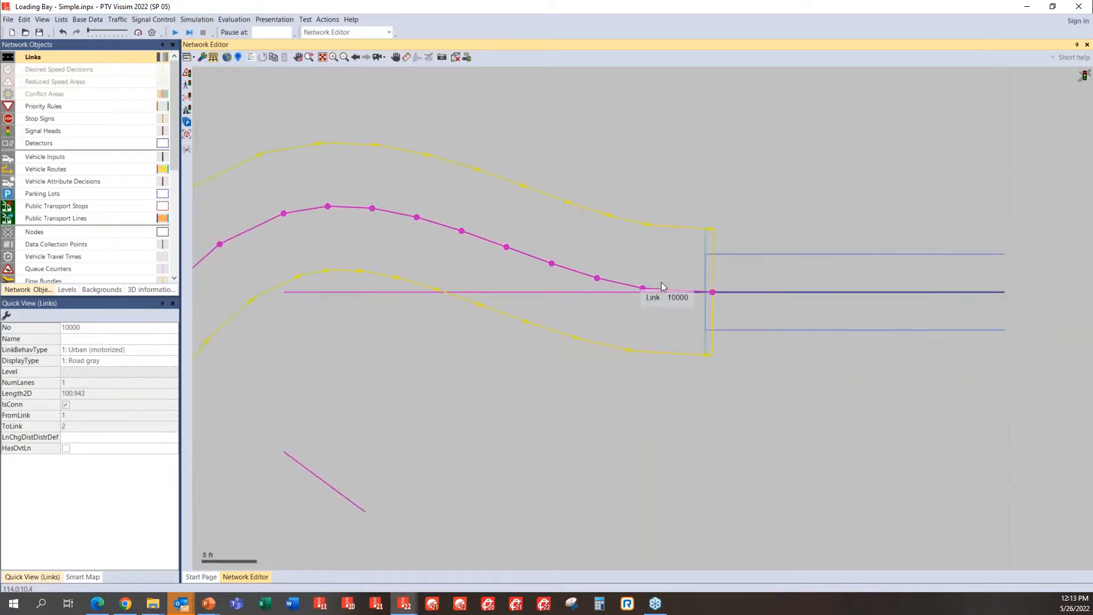
pyautogui.moveTo(658, 224); pyautogui.dragTo(830, 181)
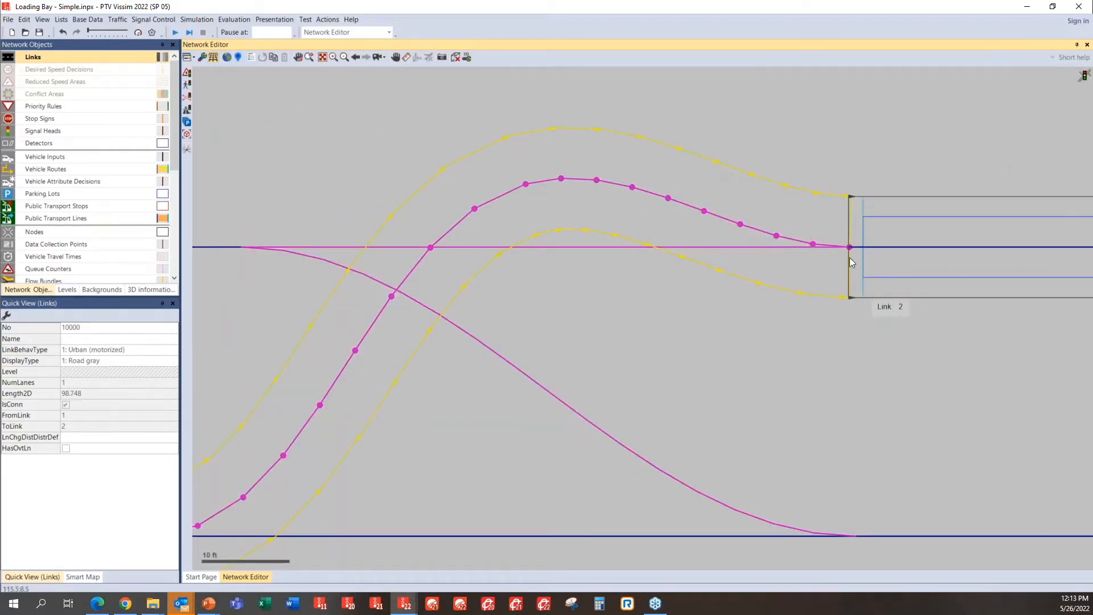
# Recheck the end points of connectors 10000 and 10001 before the parking lot, and view the whole loading bay.
pyautogui.click(860, 261)
pyautogui.scroll(1, 862, 263)
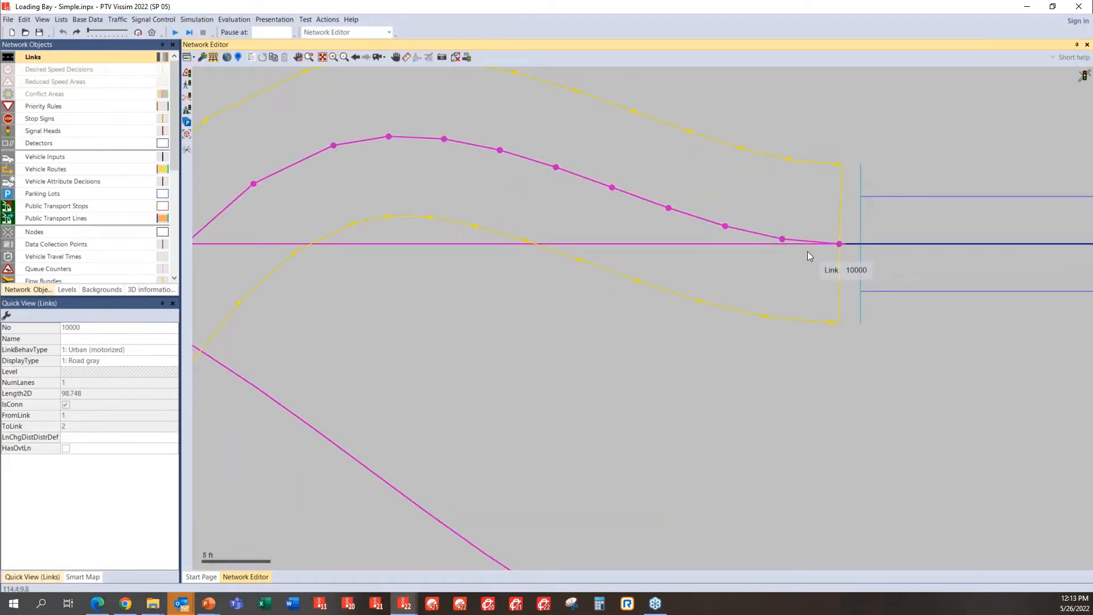
pyautogui.click(843, 258)
pyautogui.click(827, 262)
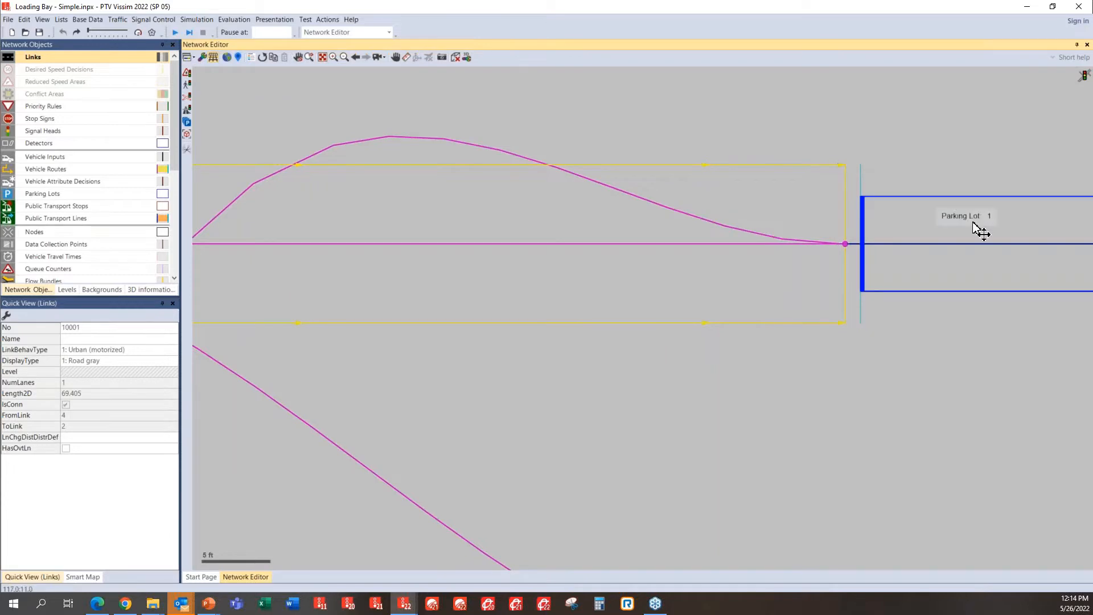
pyautogui.scroll(-2, 751, 326)
pyautogui.scroll(-3, 597, 363)
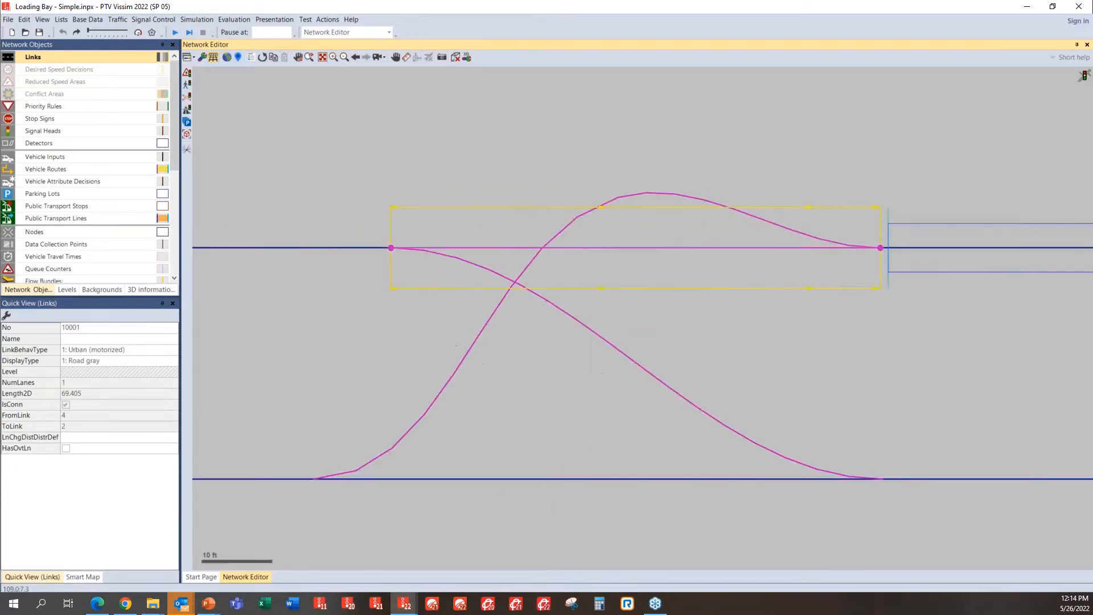
pyautogui.click(709, 211)
pyautogui.scroll(-4, 714, 221)
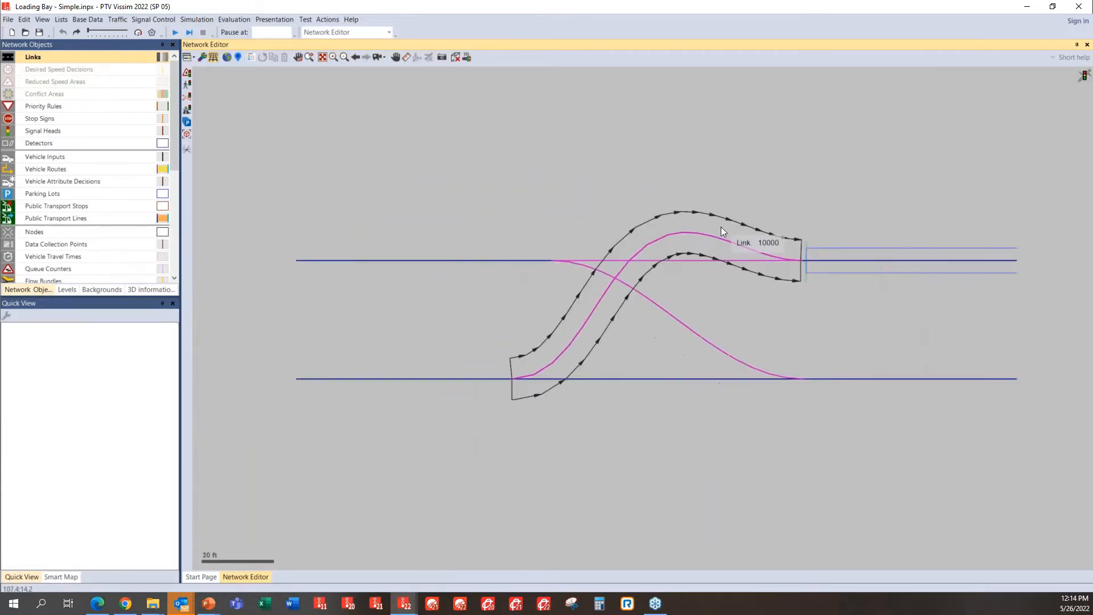
pyautogui.moveTo(813, 295); pyautogui.dragTo(774, 330)
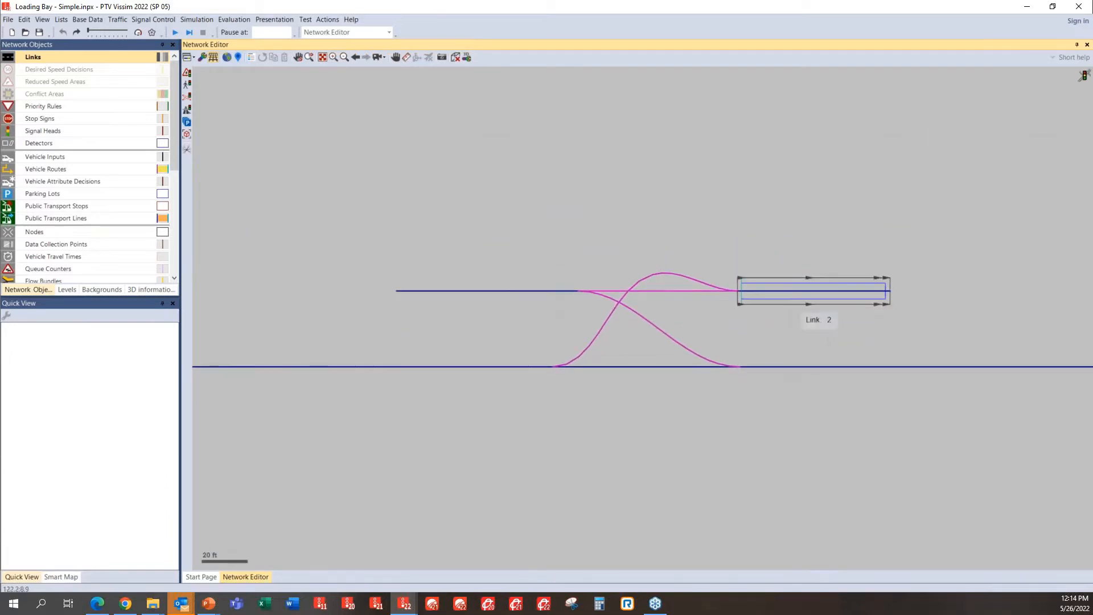
# Open the settings of the parking lot on link 2 and check the parking direction options for its spaces.
pyautogui.click(801, 296)
pyautogui.doubleClick(801, 296)
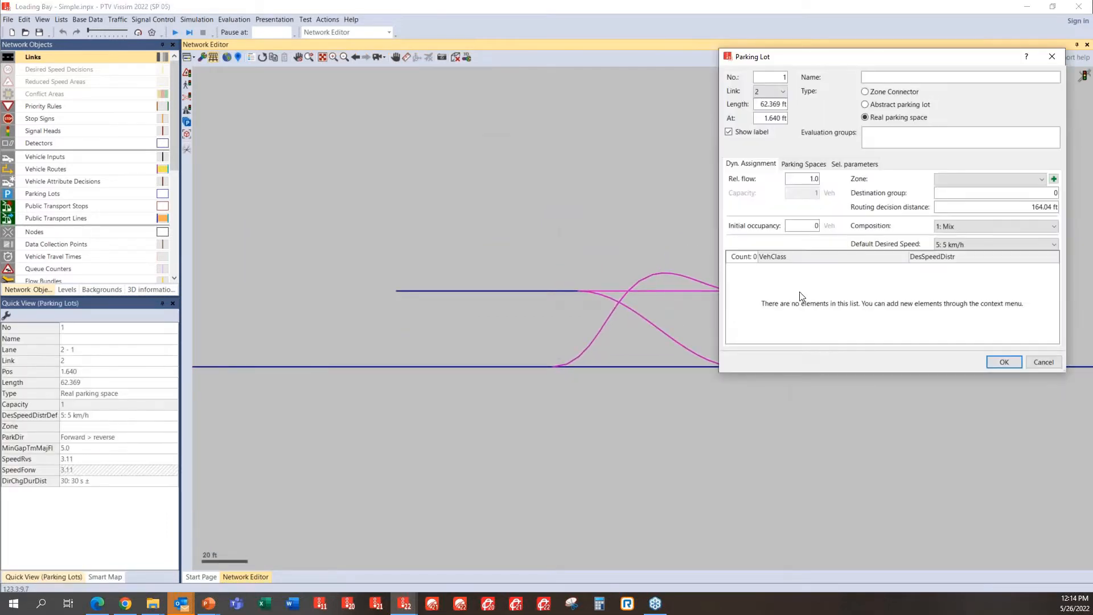
pyautogui.moveTo(840, 53); pyautogui.dragTo(556, 136)
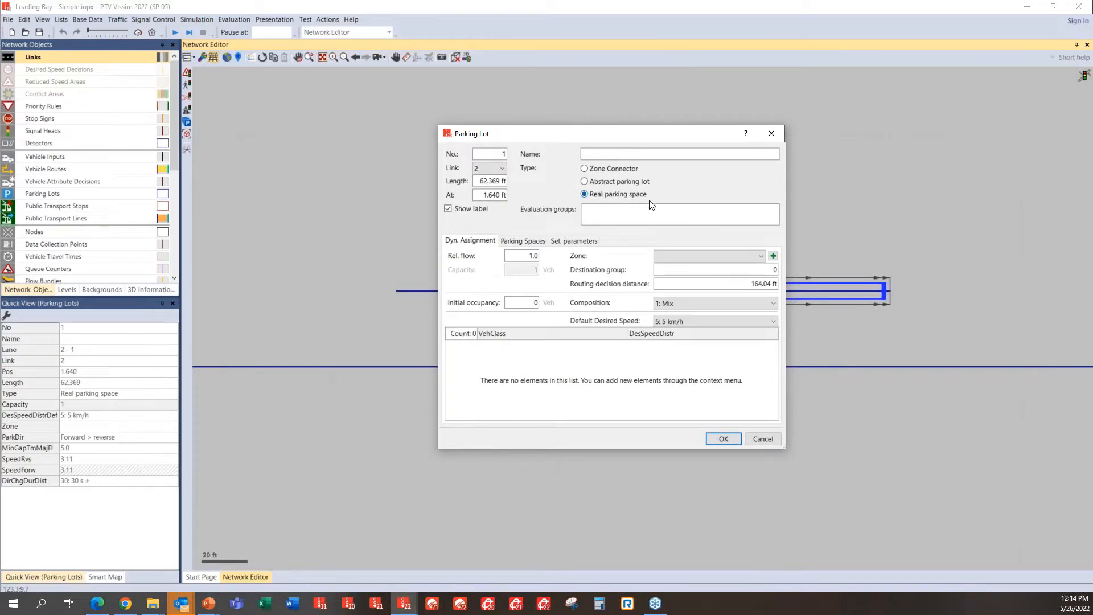
pyautogui.click(522, 240)
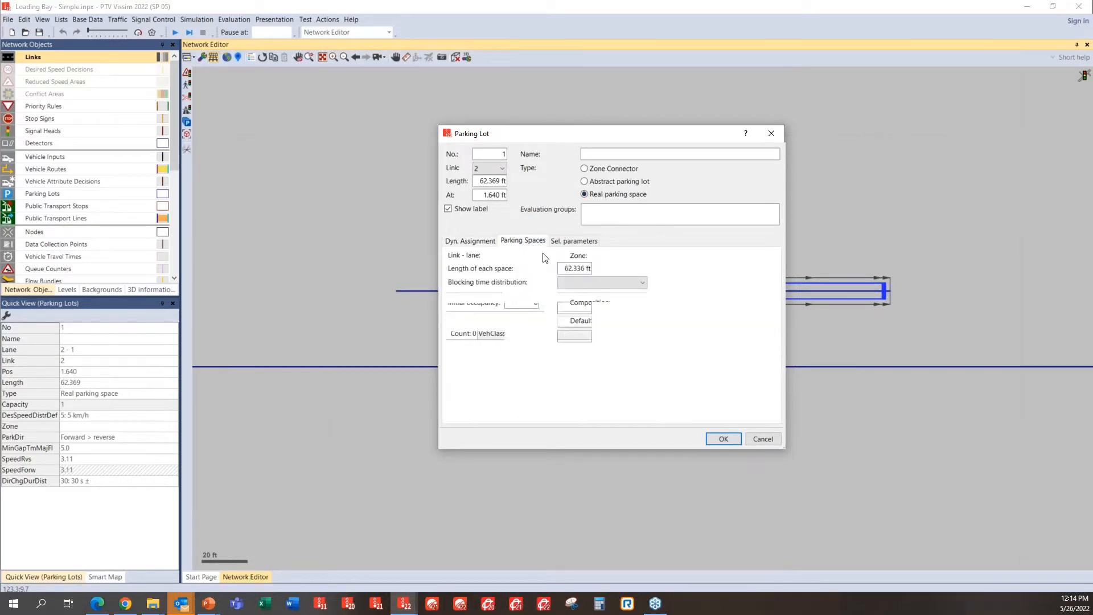
pyautogui.click(643, 297)
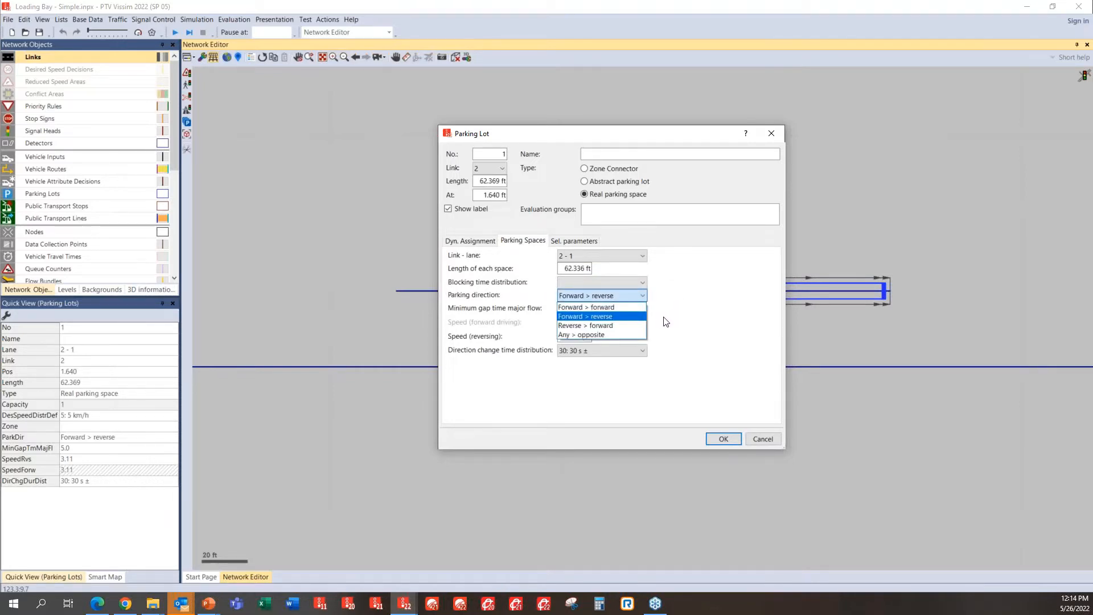
pyautogui.click(676, 322)
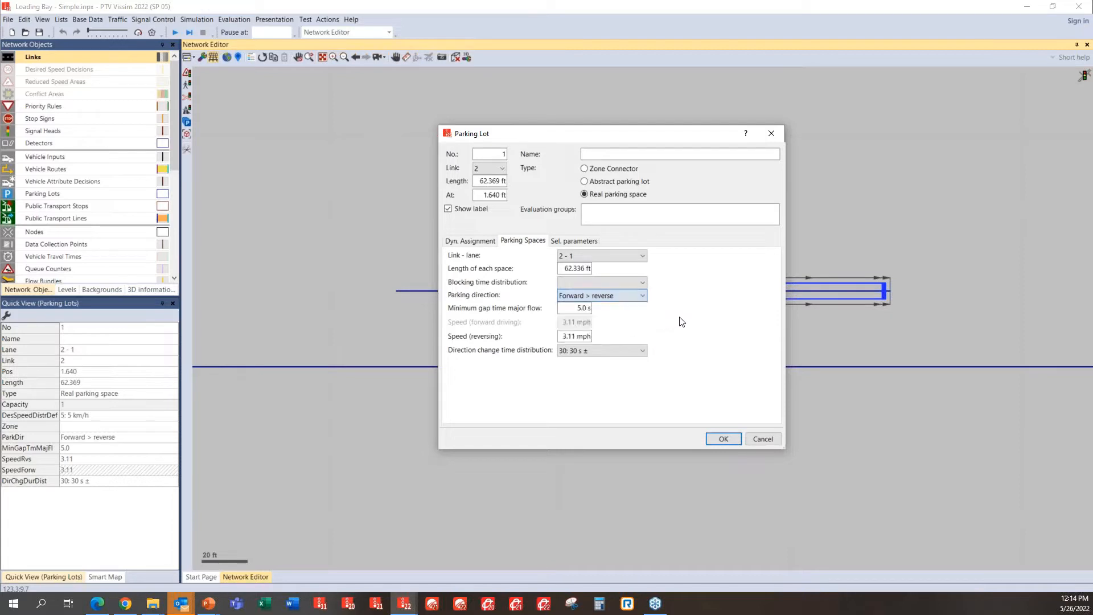
# Review the direction change time distributions available for the parking spaces, and close the parking lot settings.
pyautogui.click(638, 354)
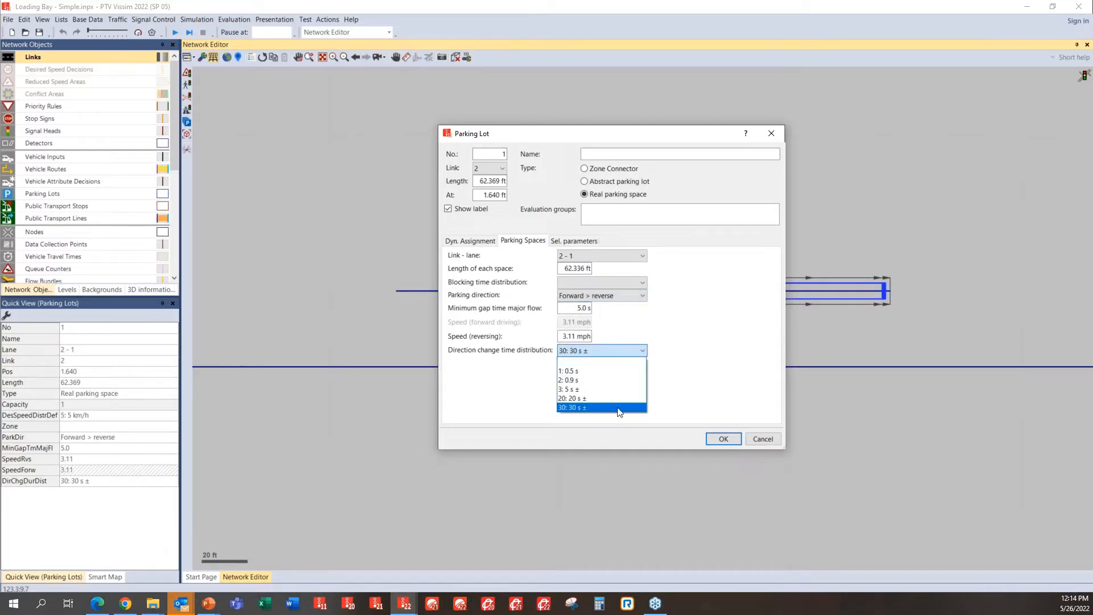
pyautogui.click(688, 370)
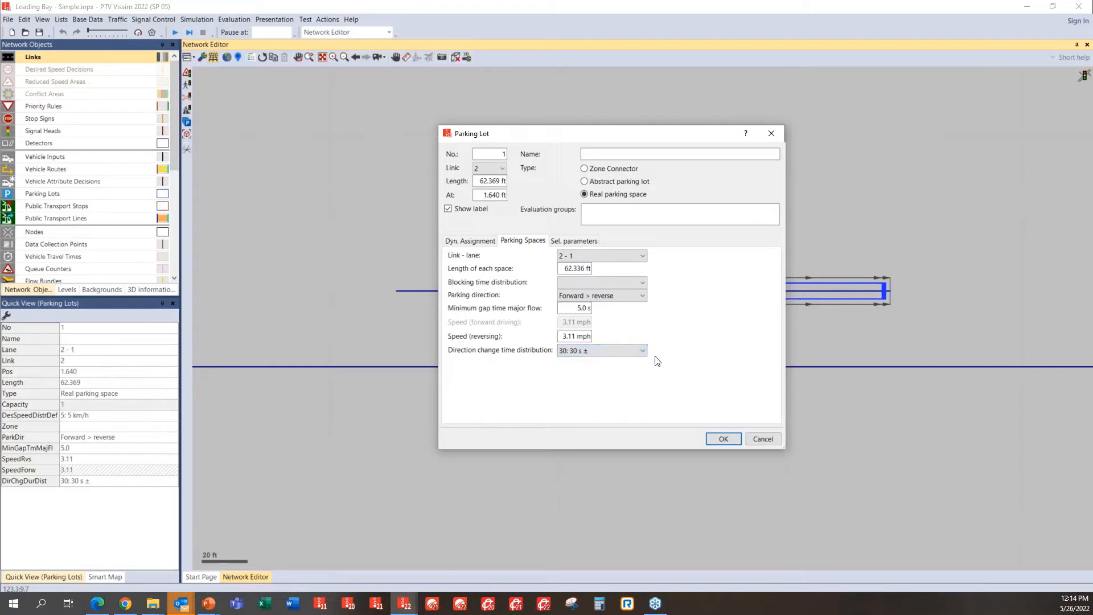
pyautogui.click(642, 356)
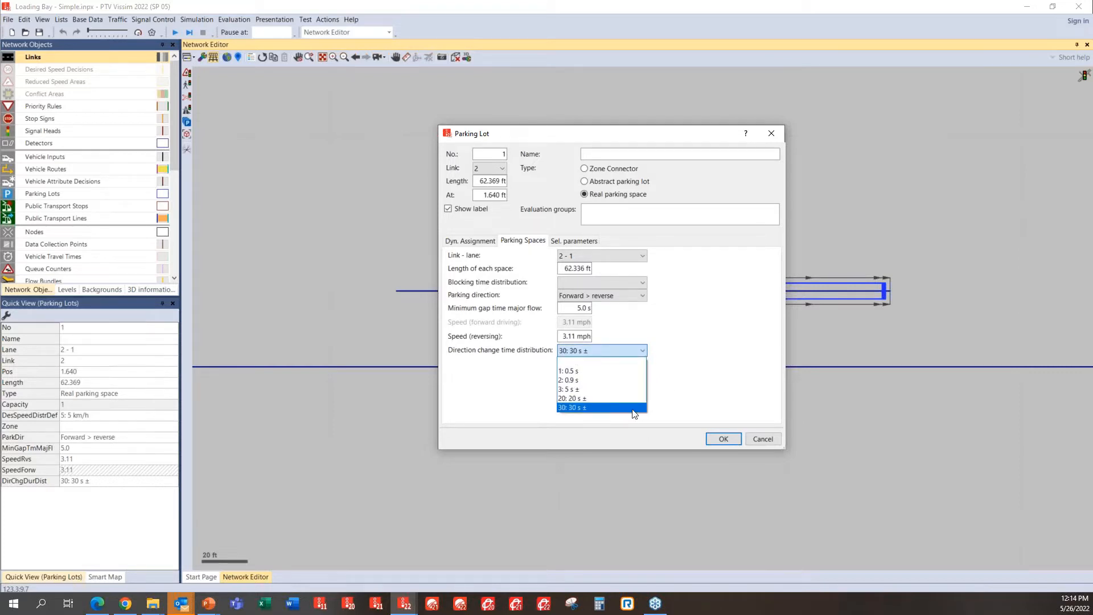
pyautogui.click(689, 394)
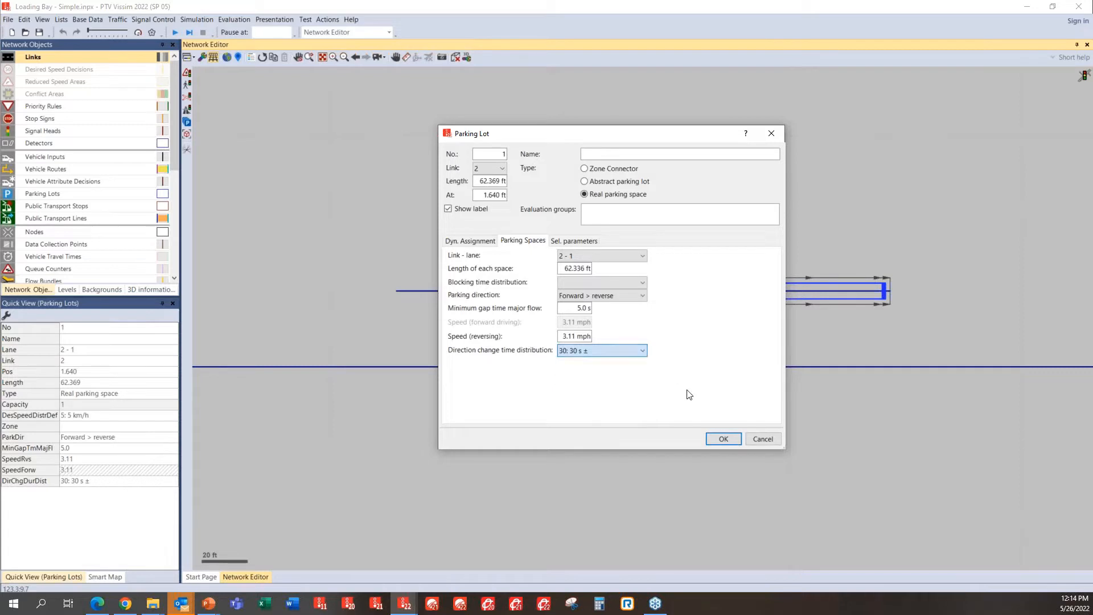
pyautogui.click(725, 439)
# Add time distribution 40 of type Normal with an average of 3600 s.
pyautogui.click(92, 22)
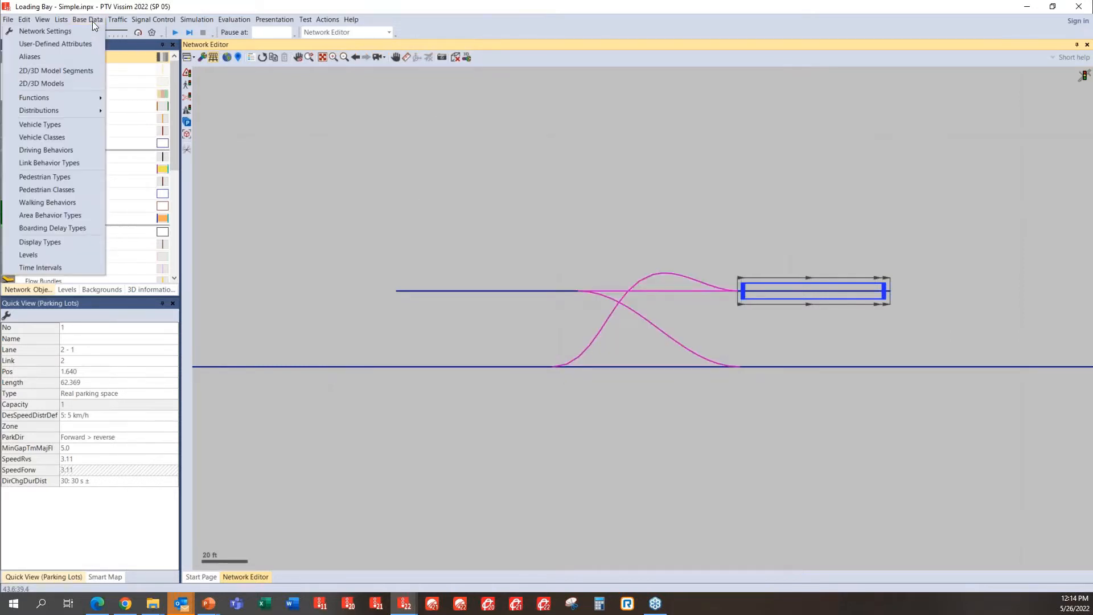
pyautogui.moveTo(88, 112)
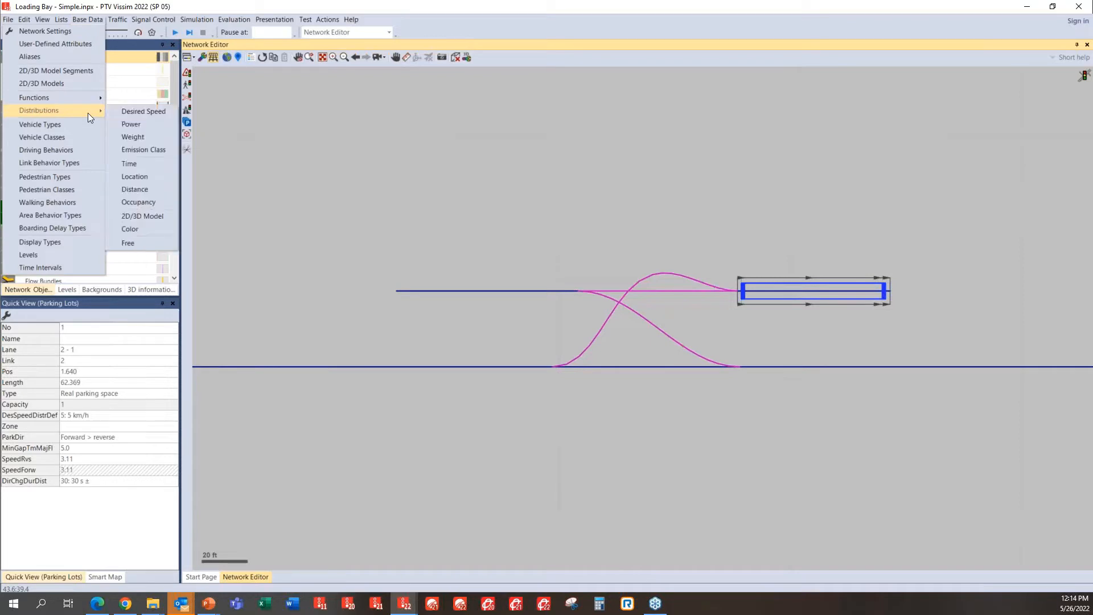
pyautogui.click(159, 163)
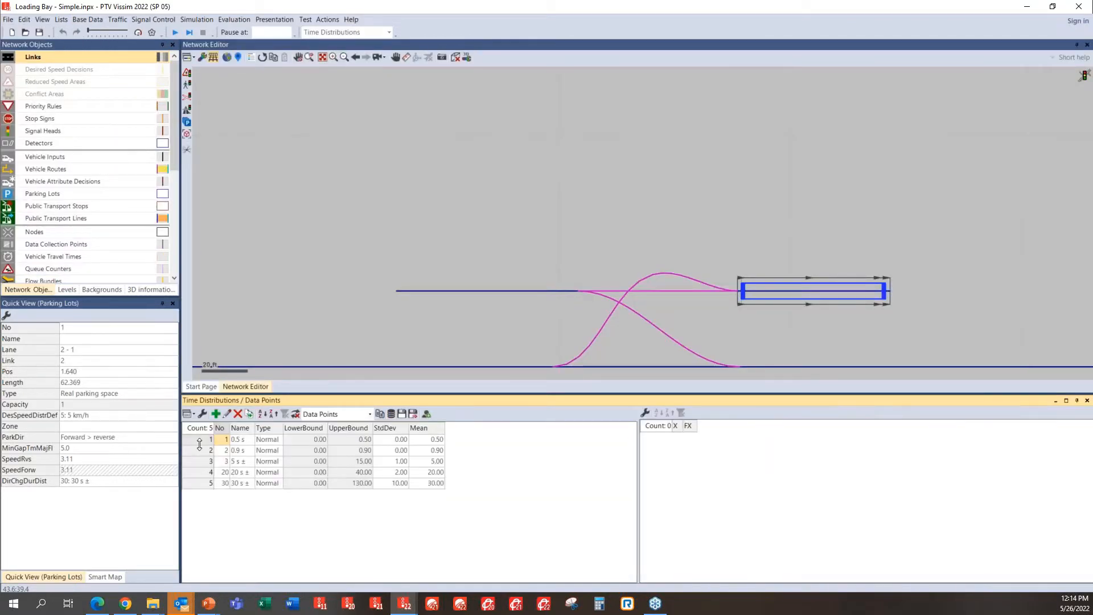
pyautogui.click(215, 413)
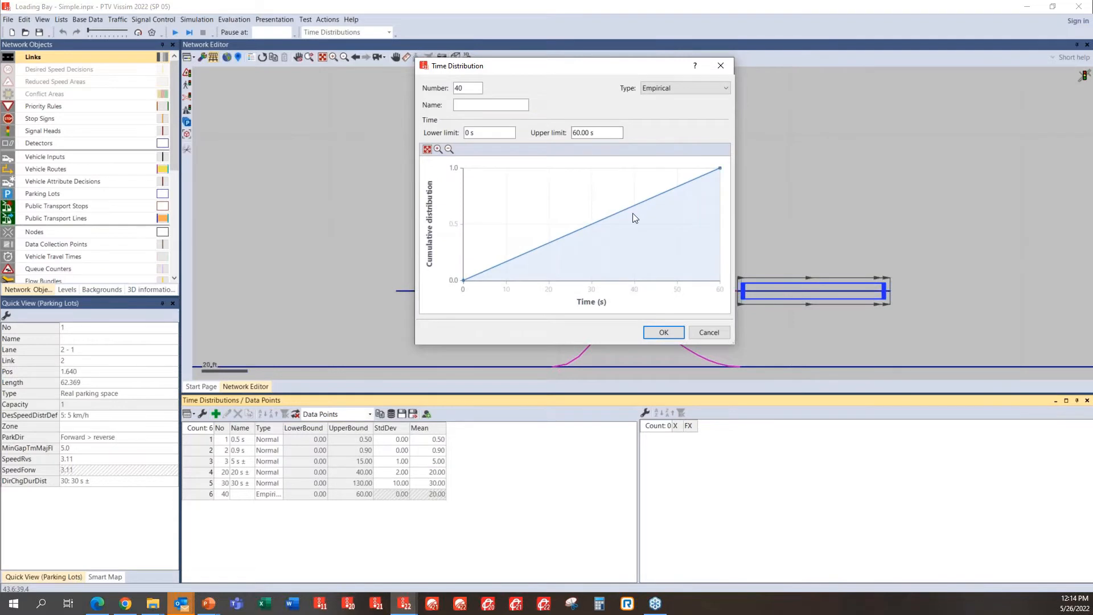
pyautogui.click(691, 91)
pyautogui.click(678, 101)
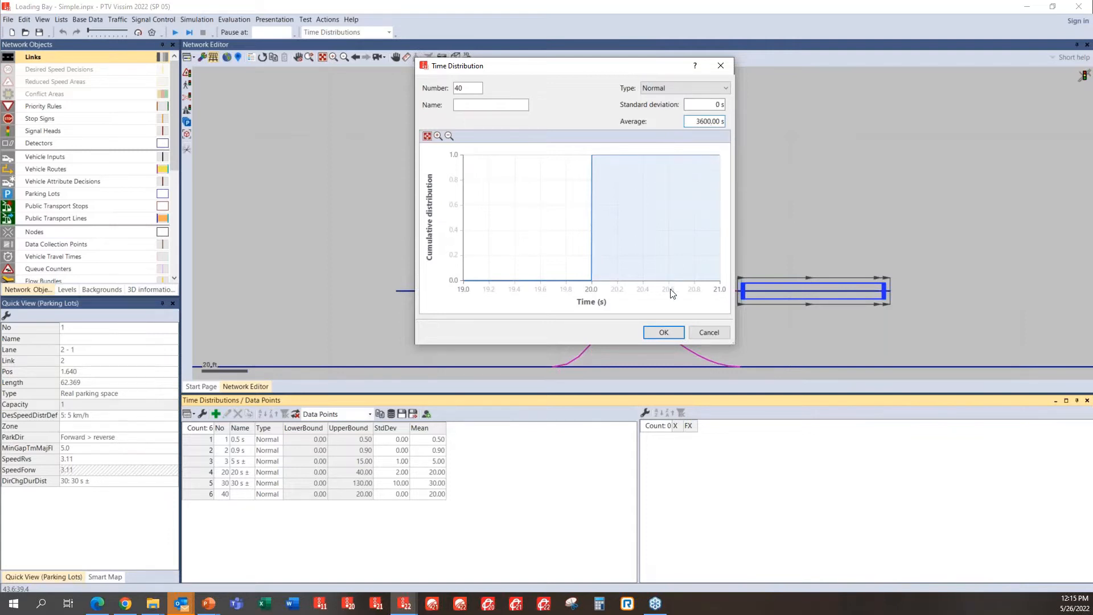
pyautogui.click(660, 331)
pyautogui.click(661, 329)
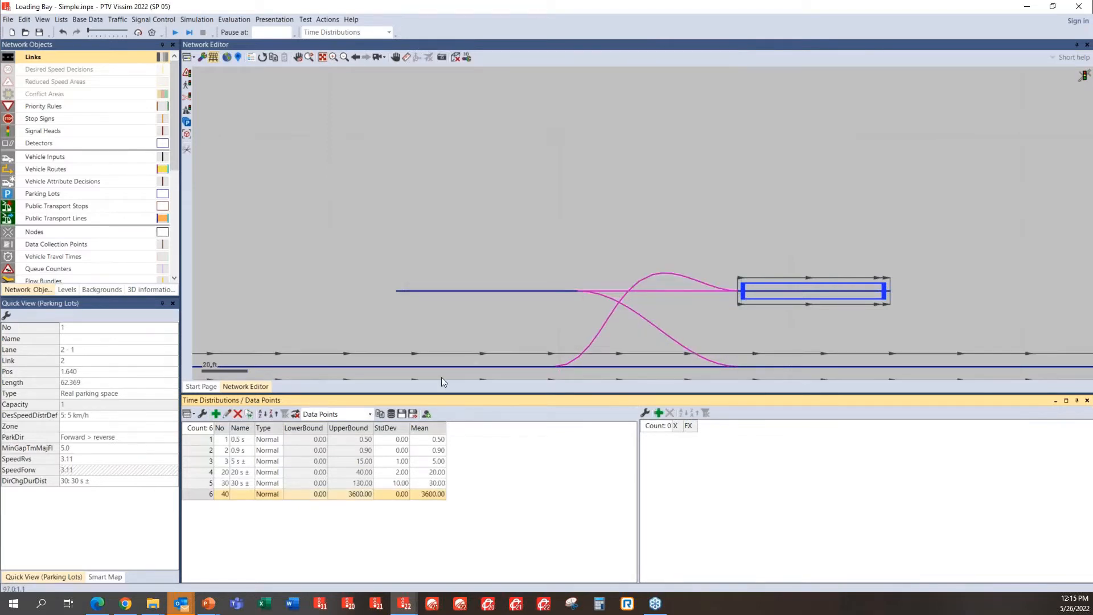
# Reopen the parking lot's settings to check its direction change time distribution choices, and leave without changing them.
pyautogui.doubleClick(813, 291)
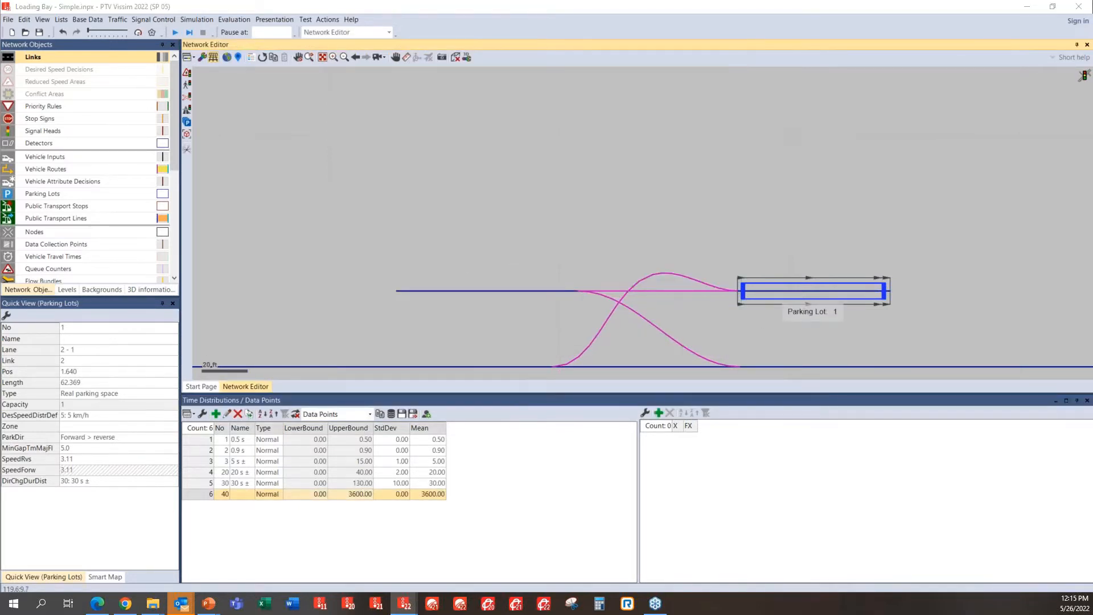
pyautogui.click(593, 352)
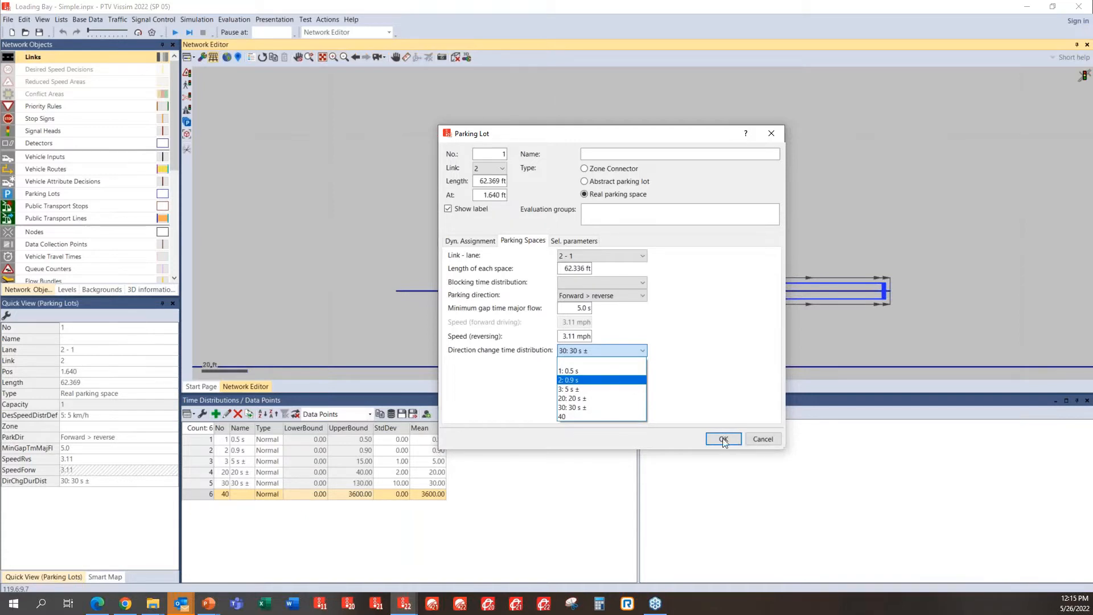
pyautogui.click(748, 440)
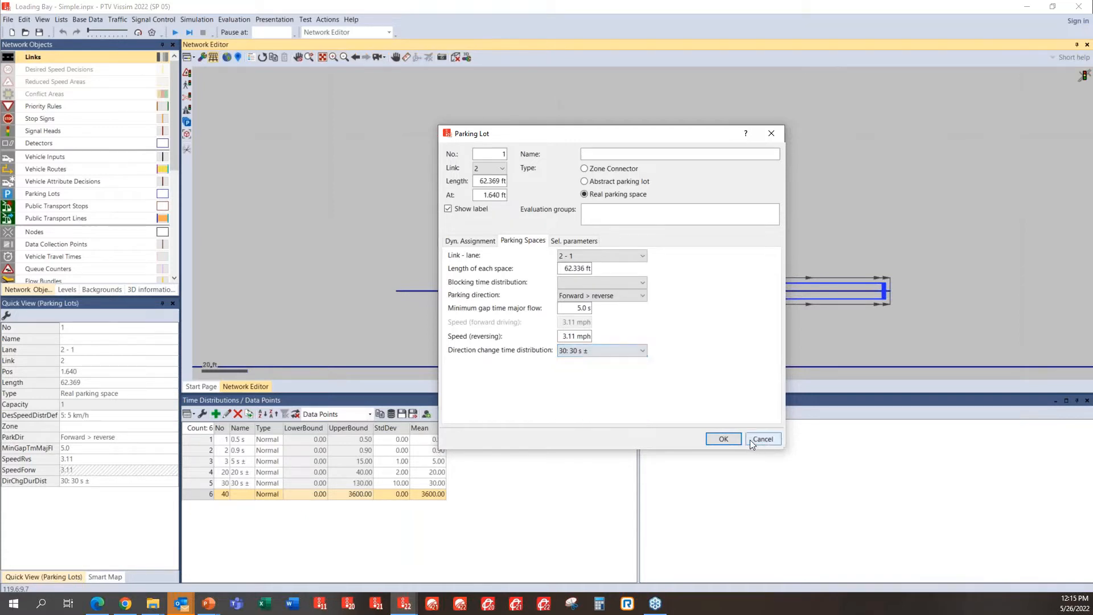
pyautogui.click(770, 442)
pyautogui.click(472, 170)
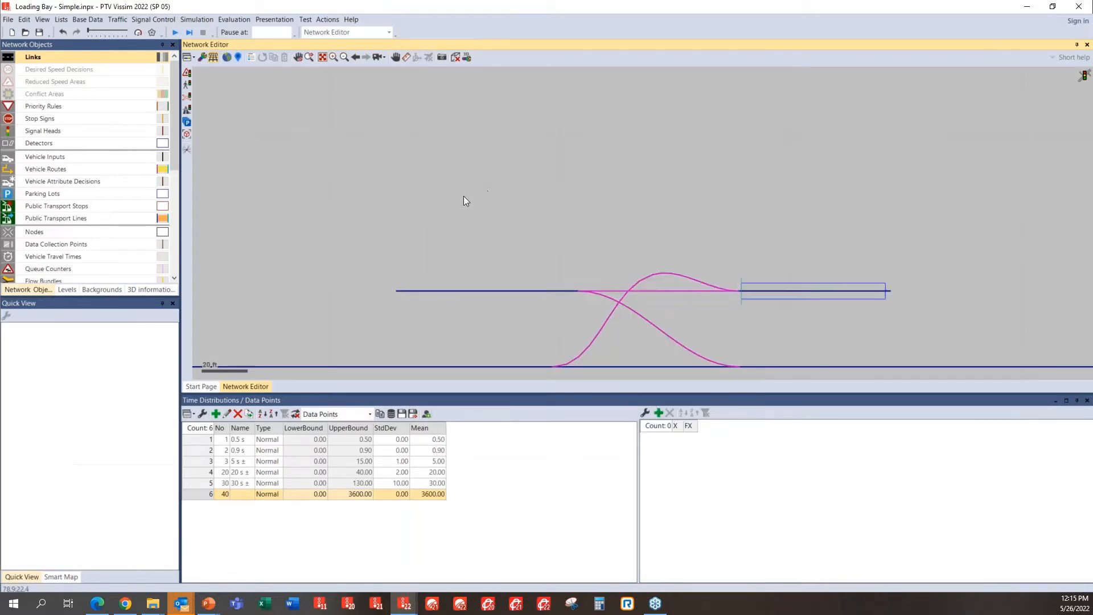
# Inspect the static vehicle routing decision on link 1 and the route it assigns along the main road.
pyautogui.scroll(-1, 456, 197)
pyautogui.scroll(-1, 424, 207)
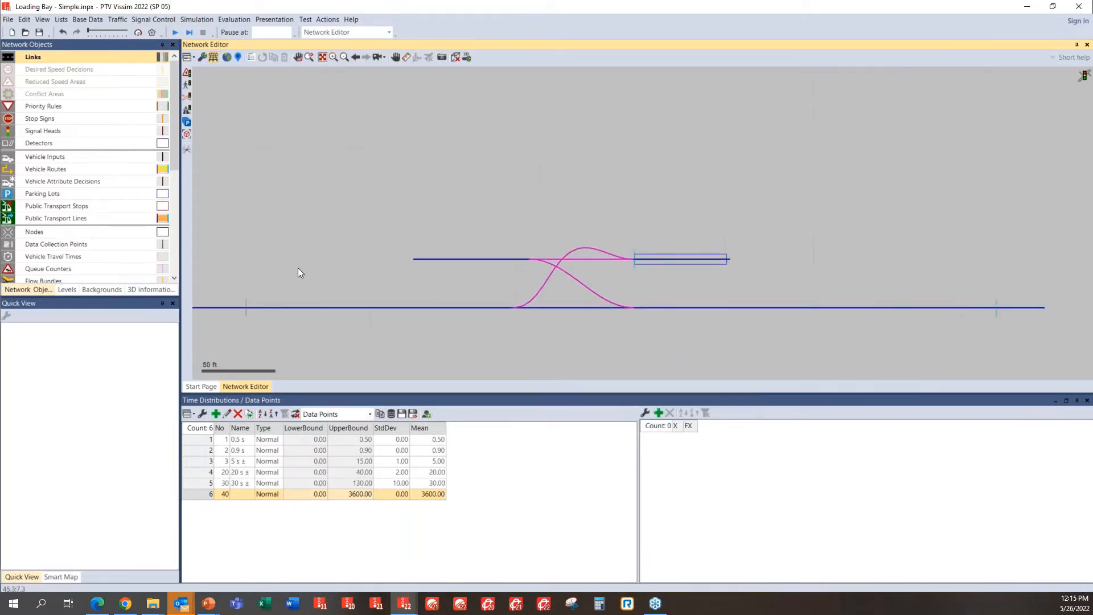
pyautogui.scroll(-1, 298, 267)
pyautogui.scroll(-1, 285, 268)
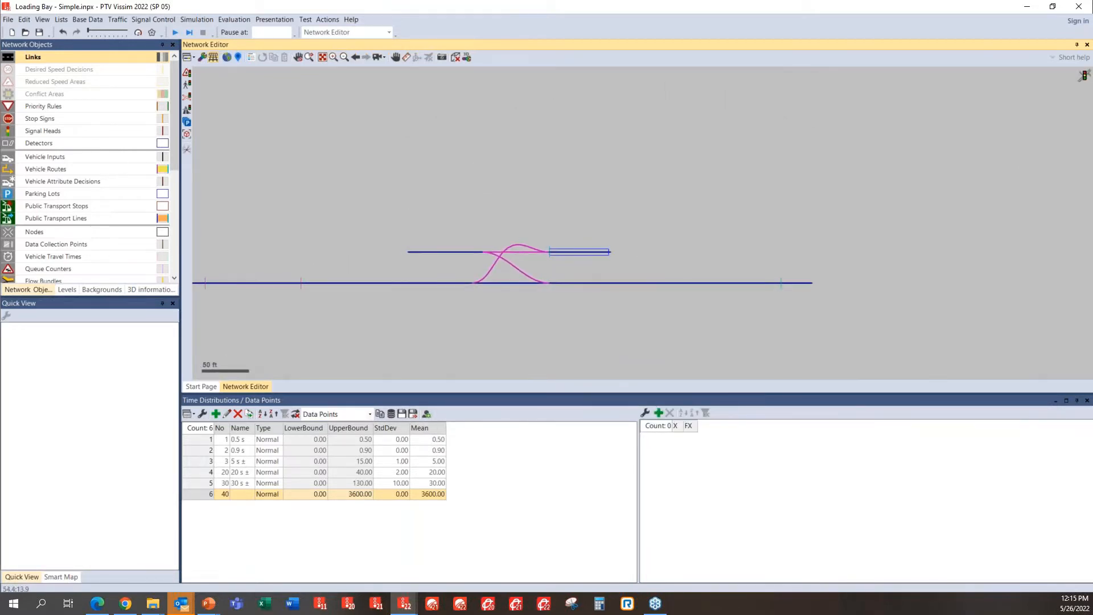
pyautogui.click(208, 284)
pyautogui.click(783, 283)
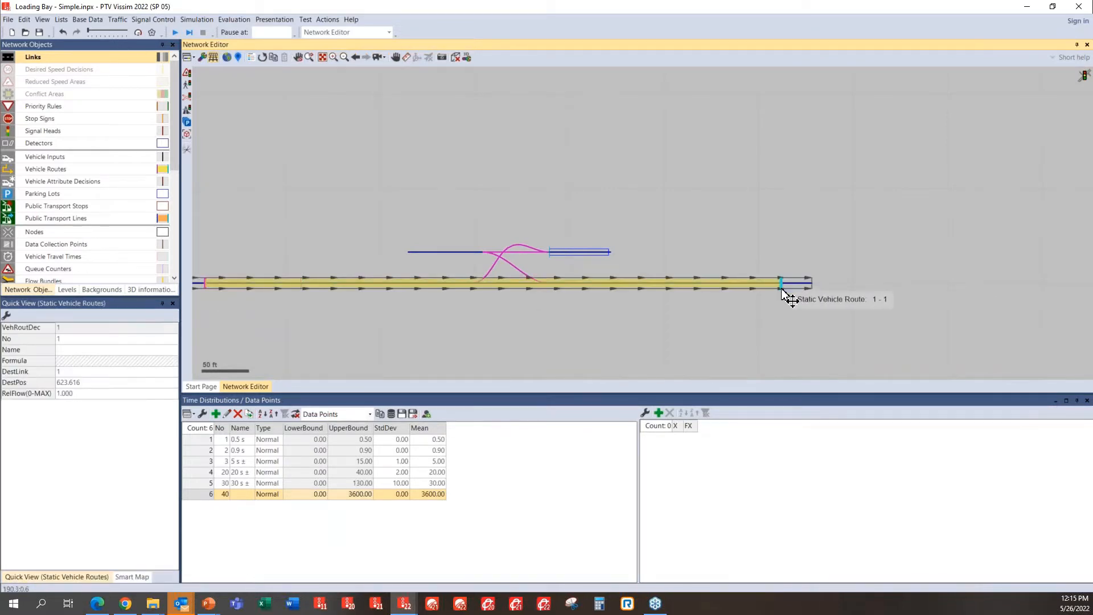
pyautogui.doubleClick(205, 284)
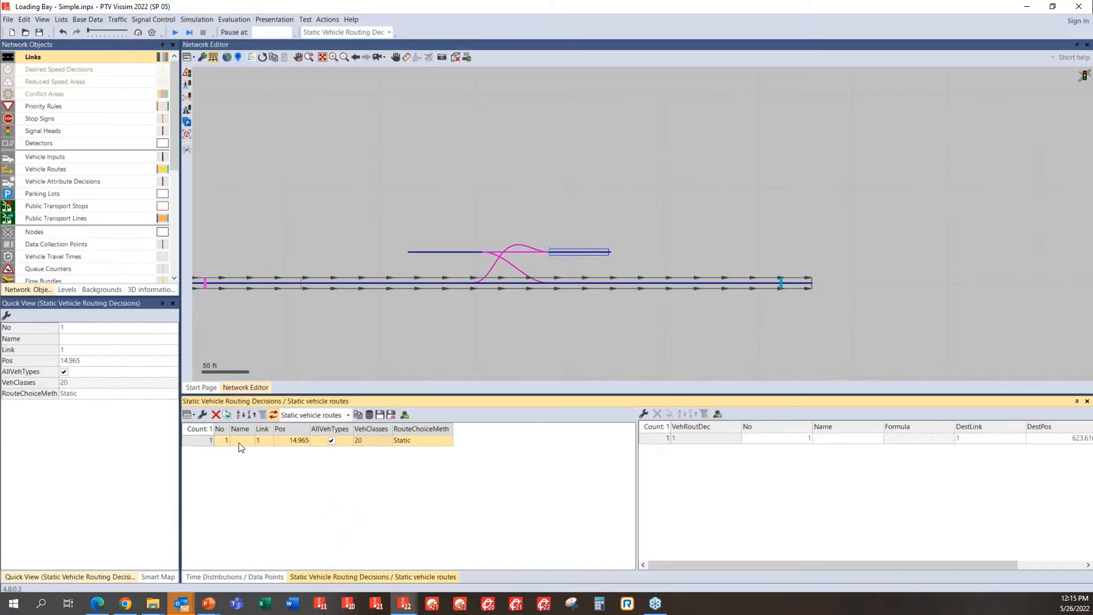
pyautogui.click(657, 439)
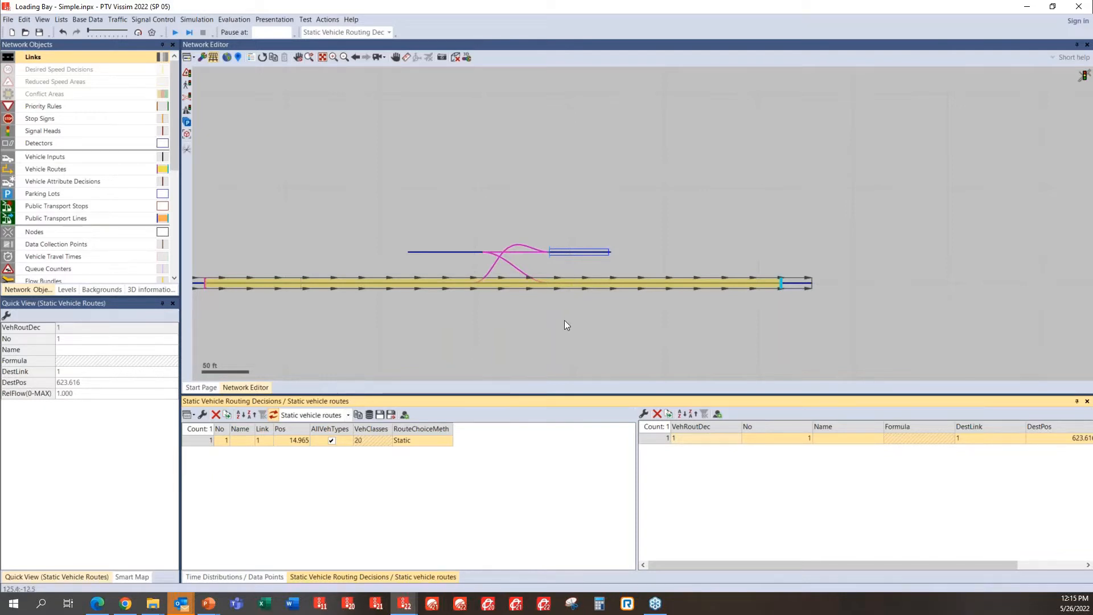
# Inspect the parking routing decision on link 1 and its parking route into the loading bay.
pyautogui.click(305, 293)
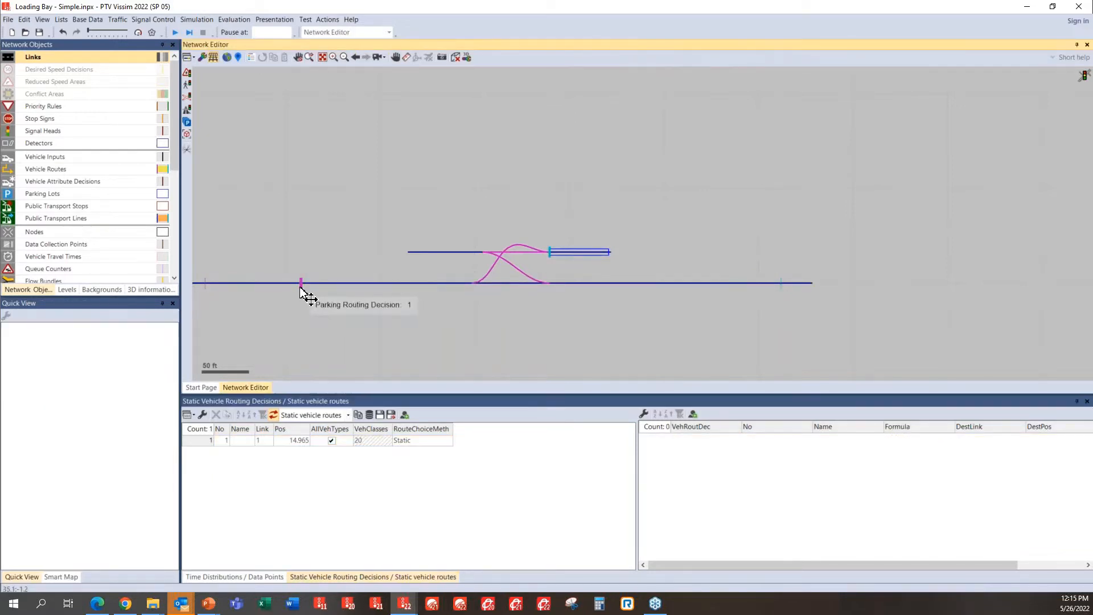
pyautogui.click(301, 288)
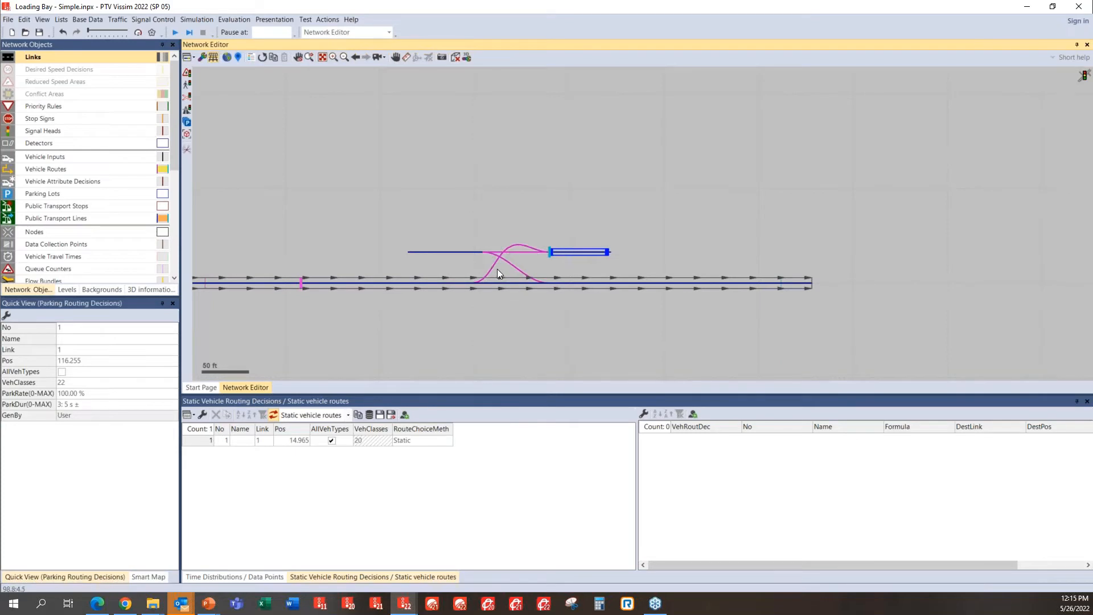
pyautogui.click(548, 254)
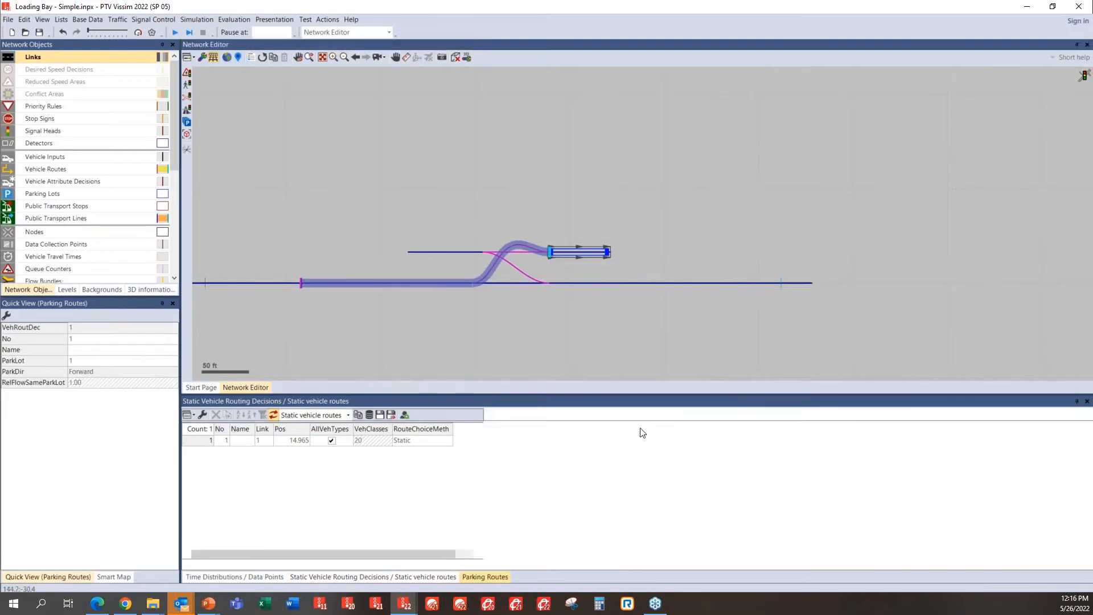
# Check the parking route's parking direction, related lists and selectable attributes, leaving the list layout as it is.
pyautogui.click(323, 413)
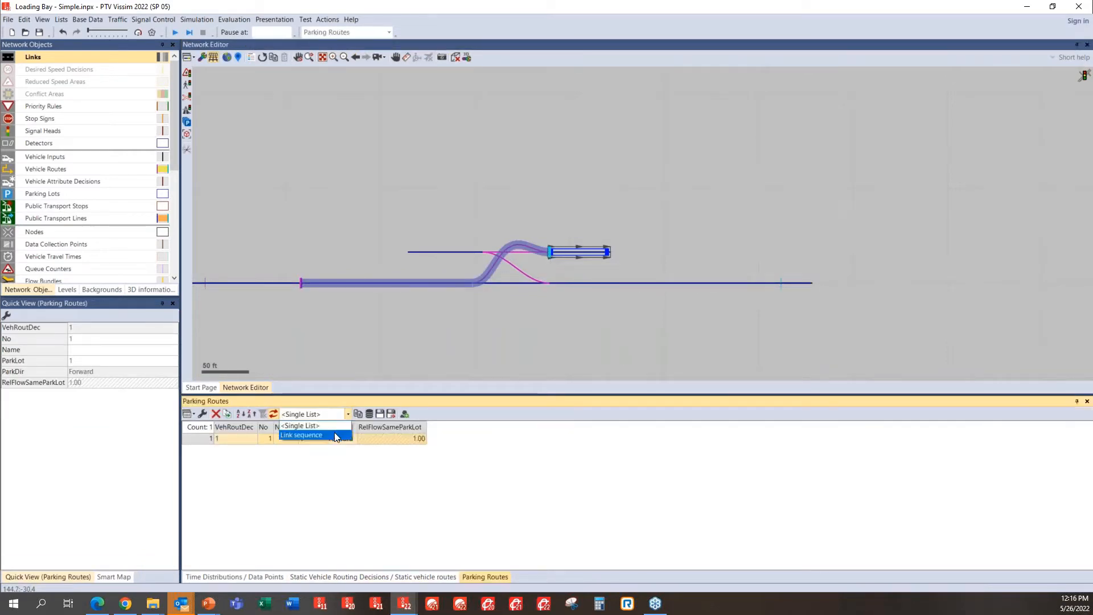
pyautogui.click(343, 475)
pyautogui.click(204, 440)
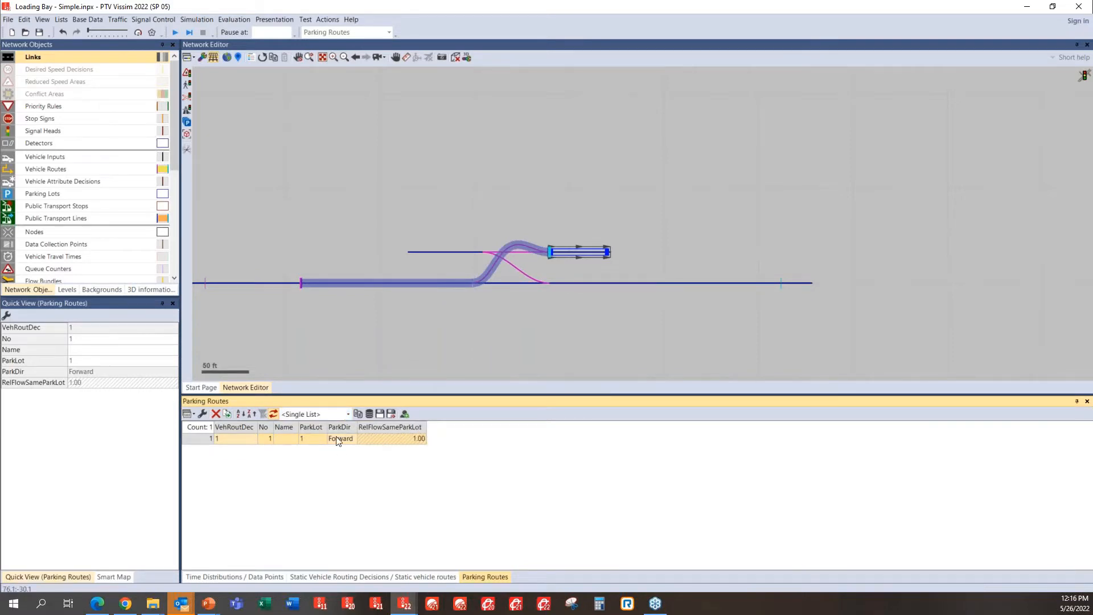
pyautogui.click(201, 414)
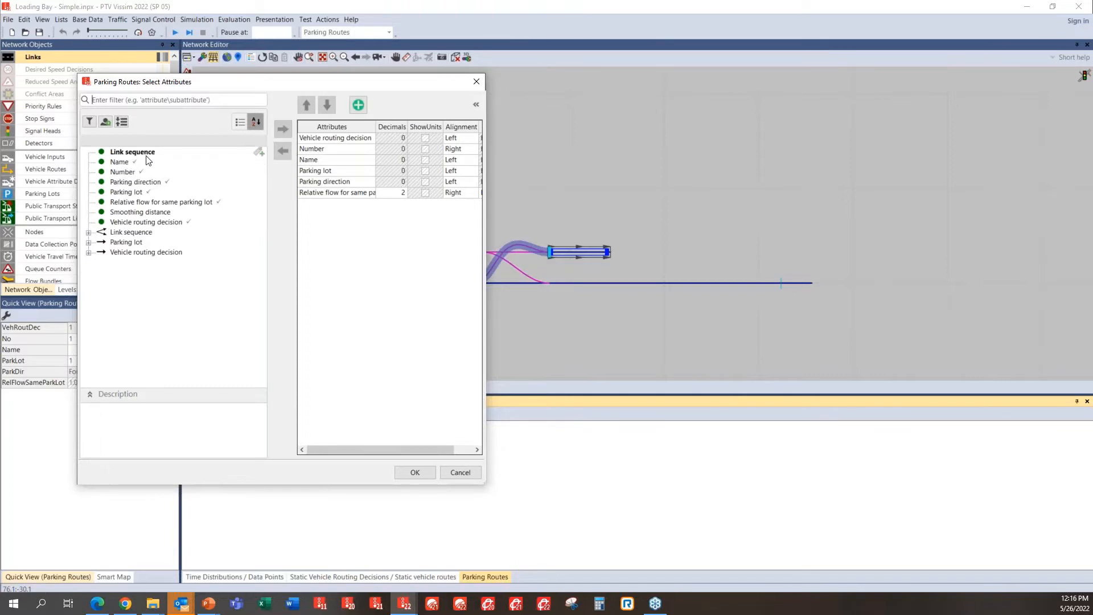
pyautogui.click(459, 473)
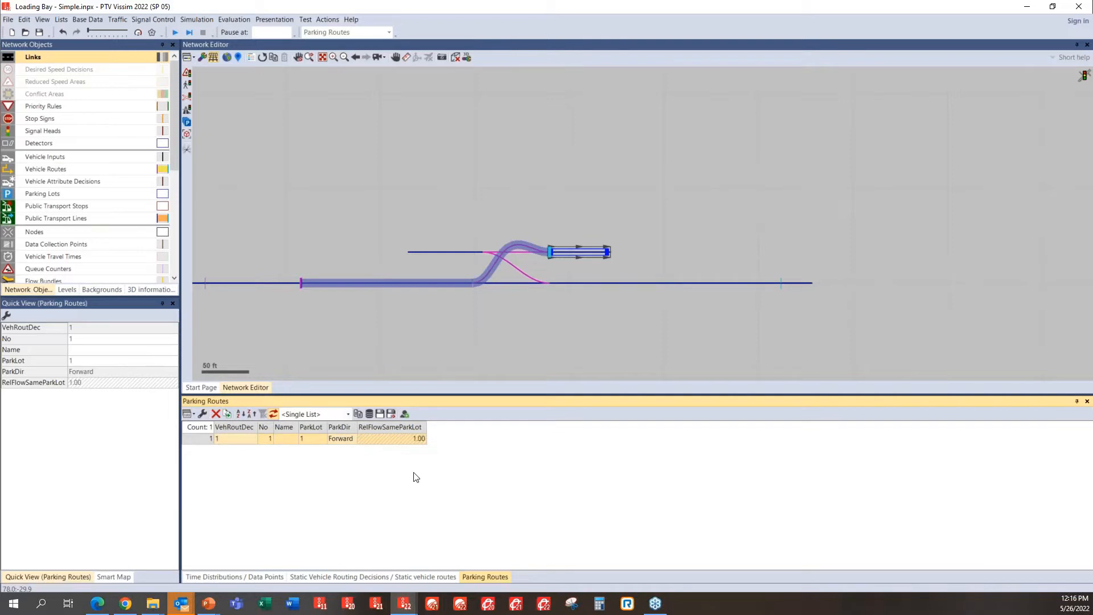
pyautogui.click(645, 179)
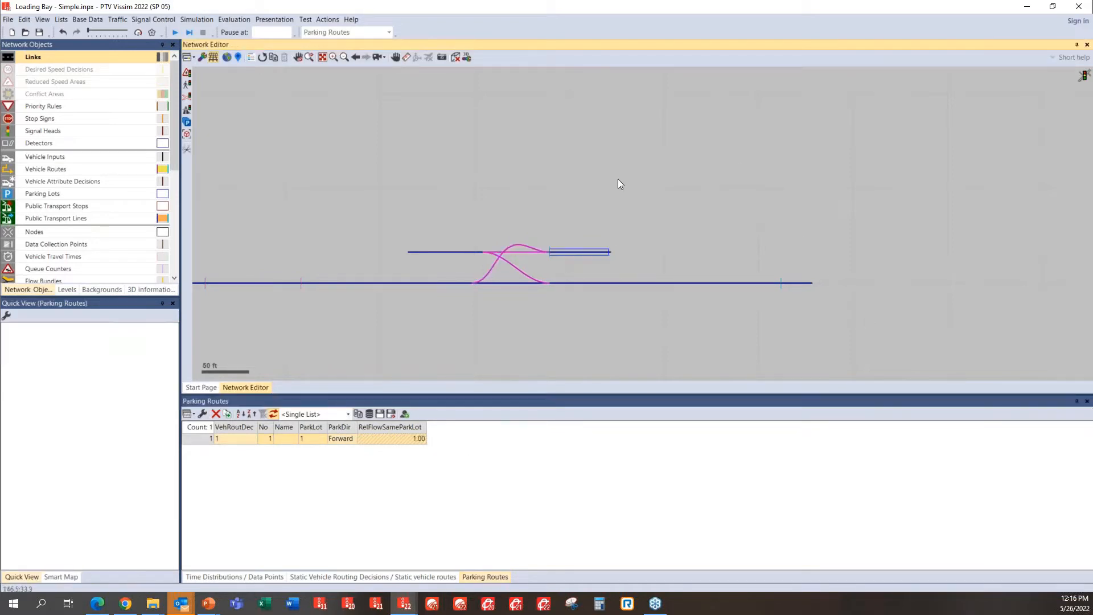
# Show the conflict areas where the bay connectors meet the main road, and close the parking routes list.
pyautogui.click(8, 93)
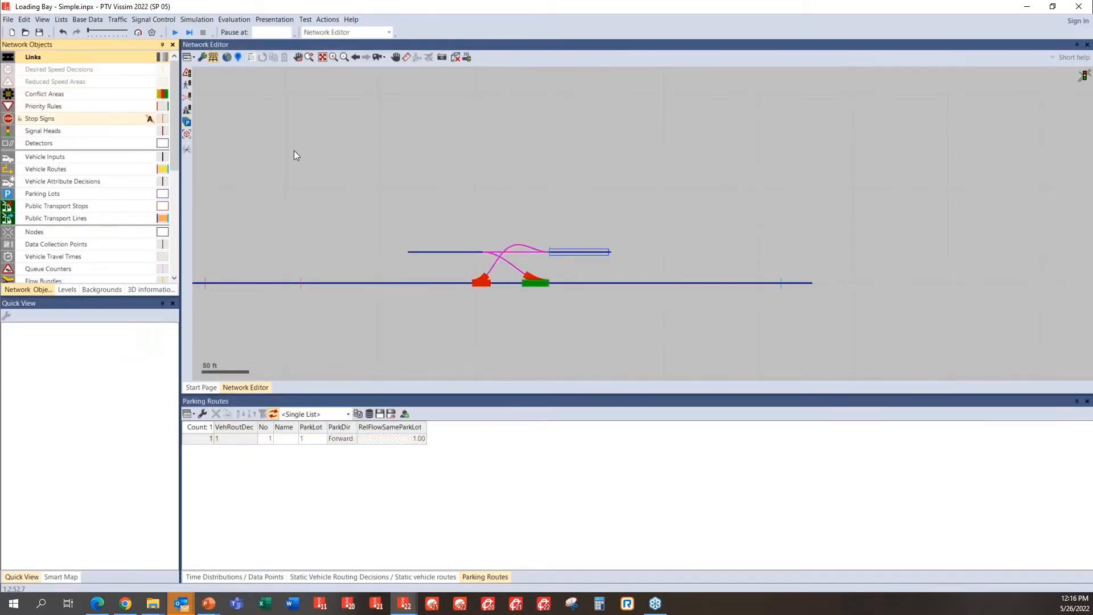
pyautogui.click(487, 313)
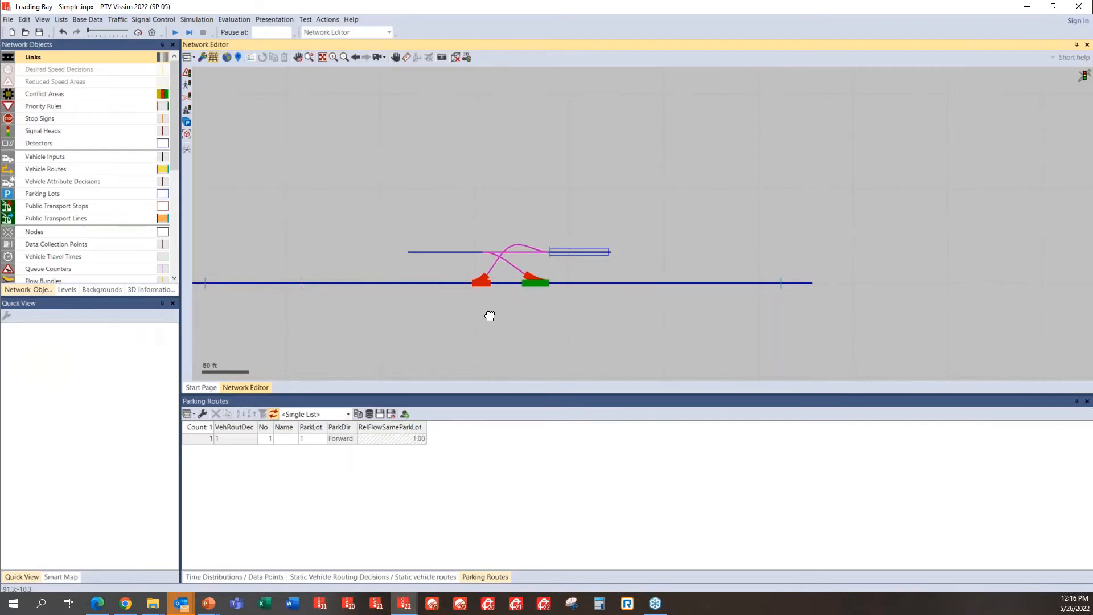
pyautogui.click(1086, 401)
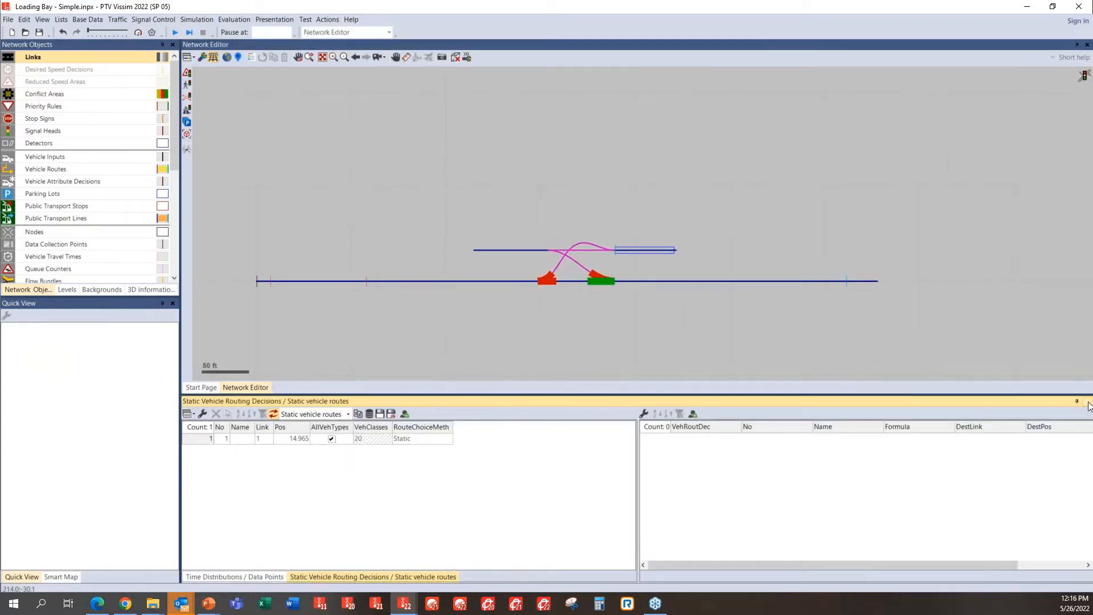
# Close the static vehicle routes and time distributions lists and show the entire loading bay network.
pyautogui.click(1088, 401)
pyautogui.click(1087, 402)
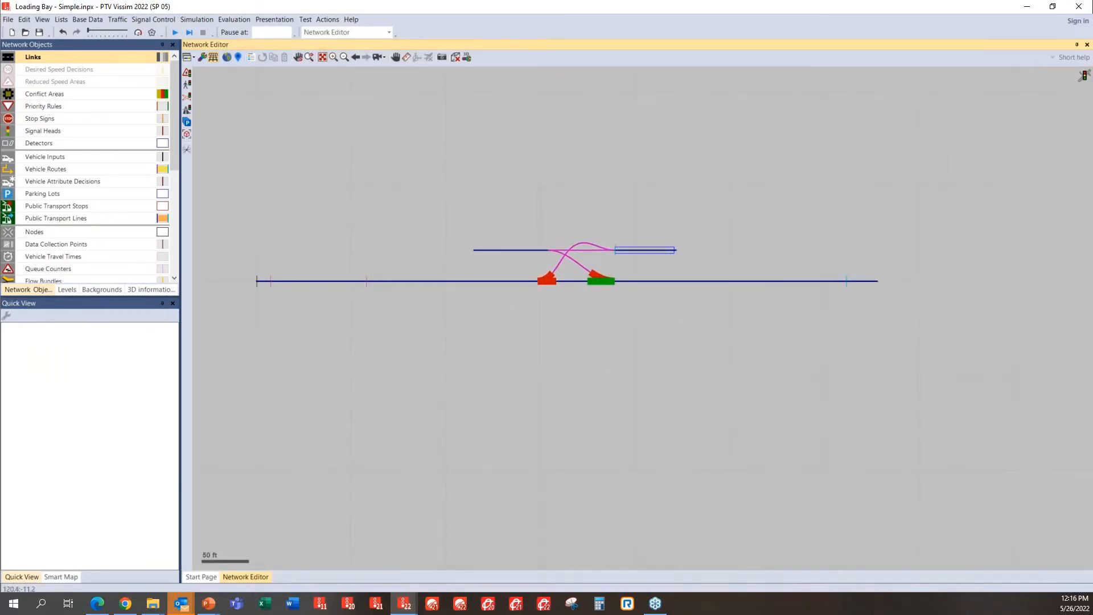
pyautogui.click(321, 57)
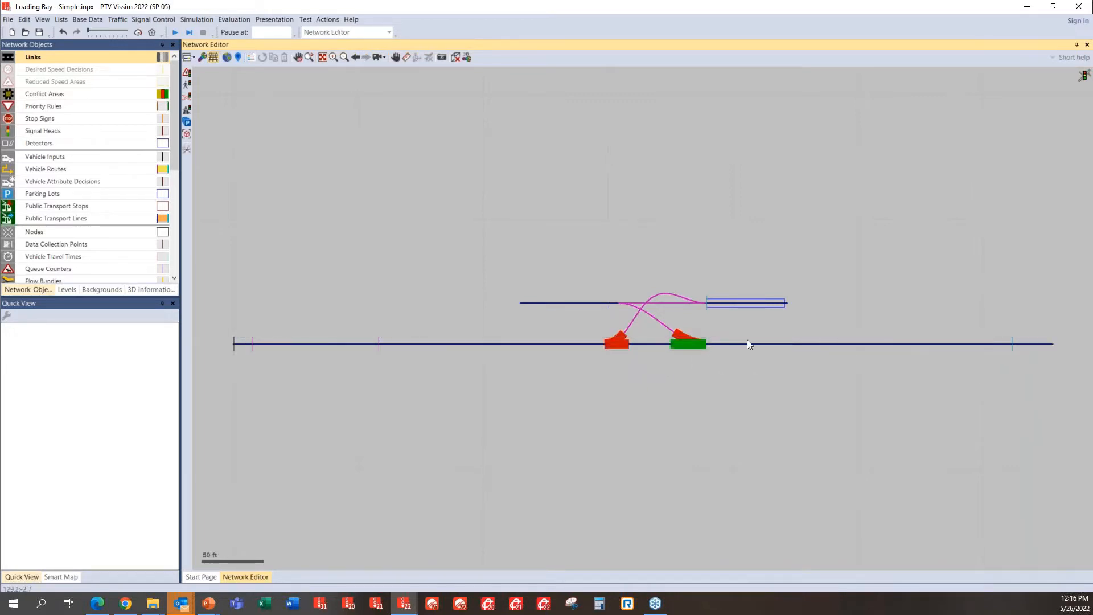
# Start the loading bay simulation in single-step mode, run it continuously, and pause it as trucks pass the bay connectors.
pyautogui.click(189, 33)
pyautogui.click(572, 303)
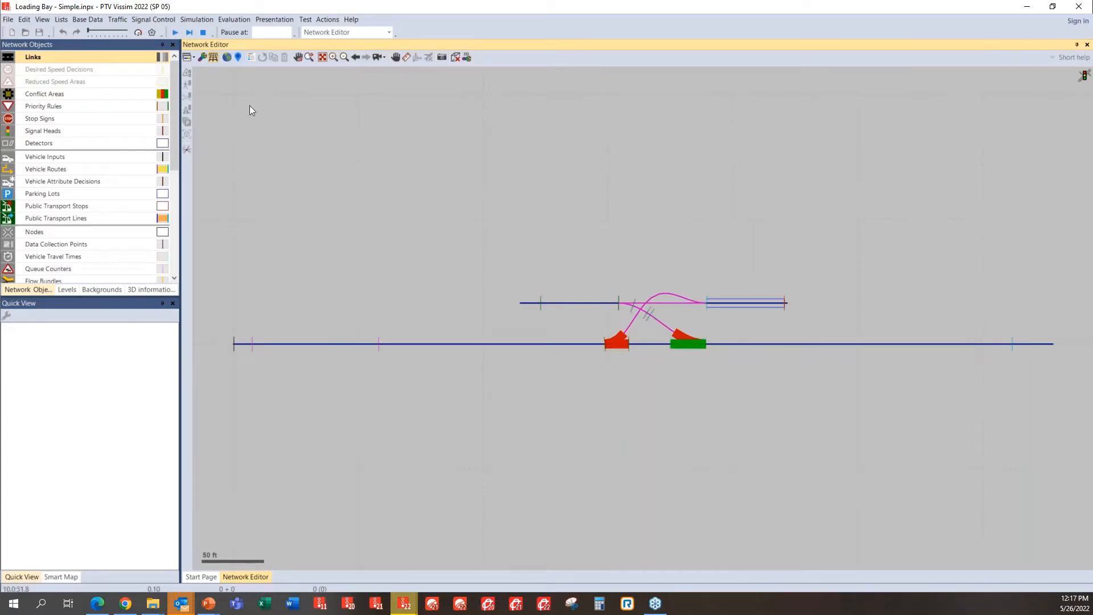
pyautogui.click(175, 32)
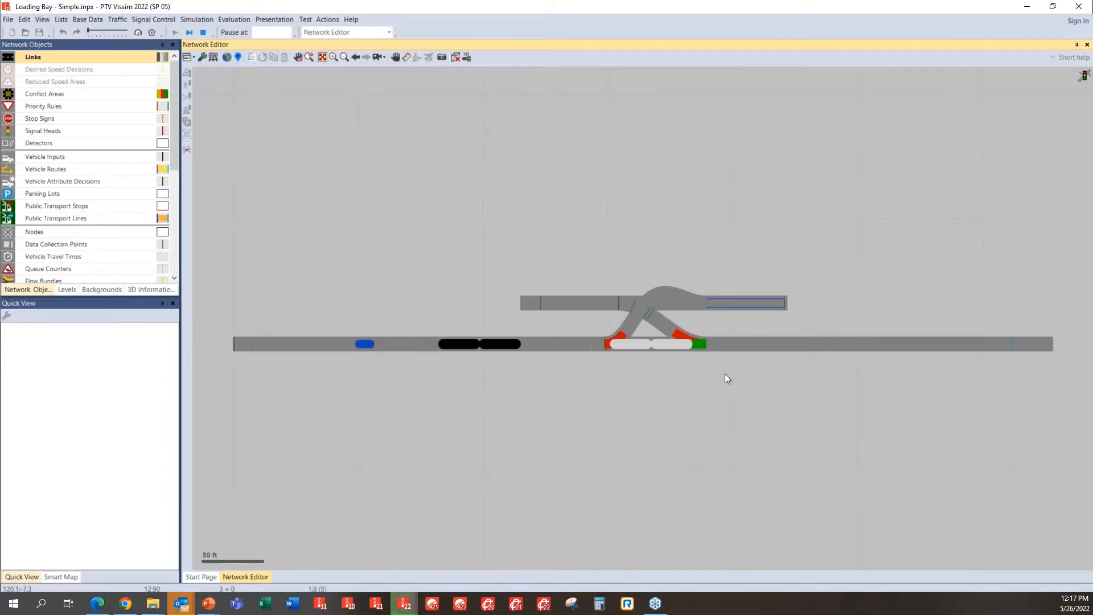
pyautogui.press('F6')
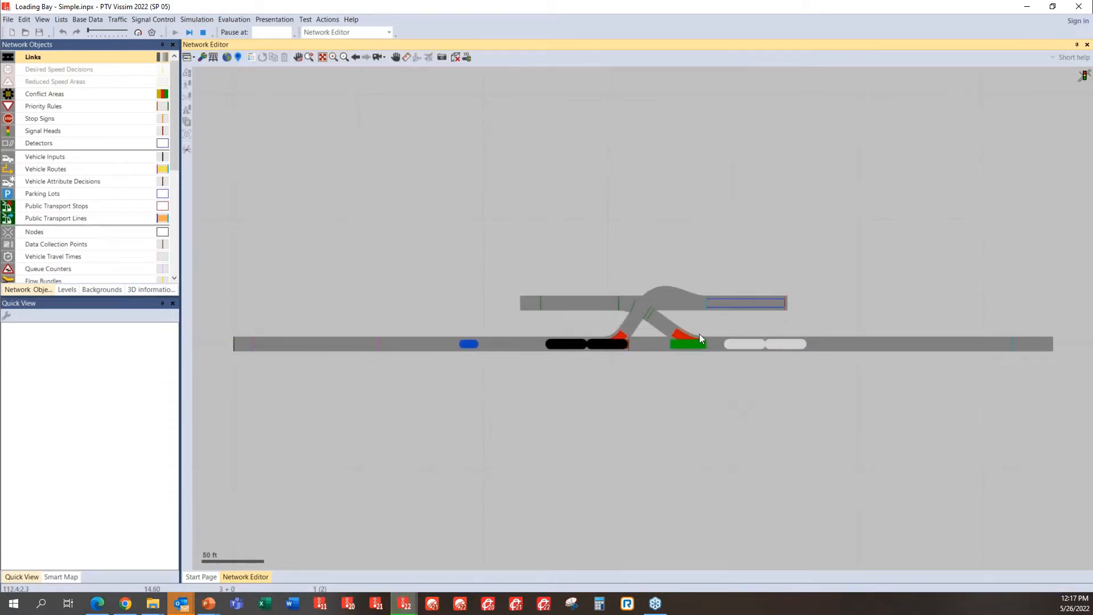
# Advance the paused simulation by one step and inspect the attributes of the leading truck and the bay's parking lot.
pyautogui.click(190, 33)
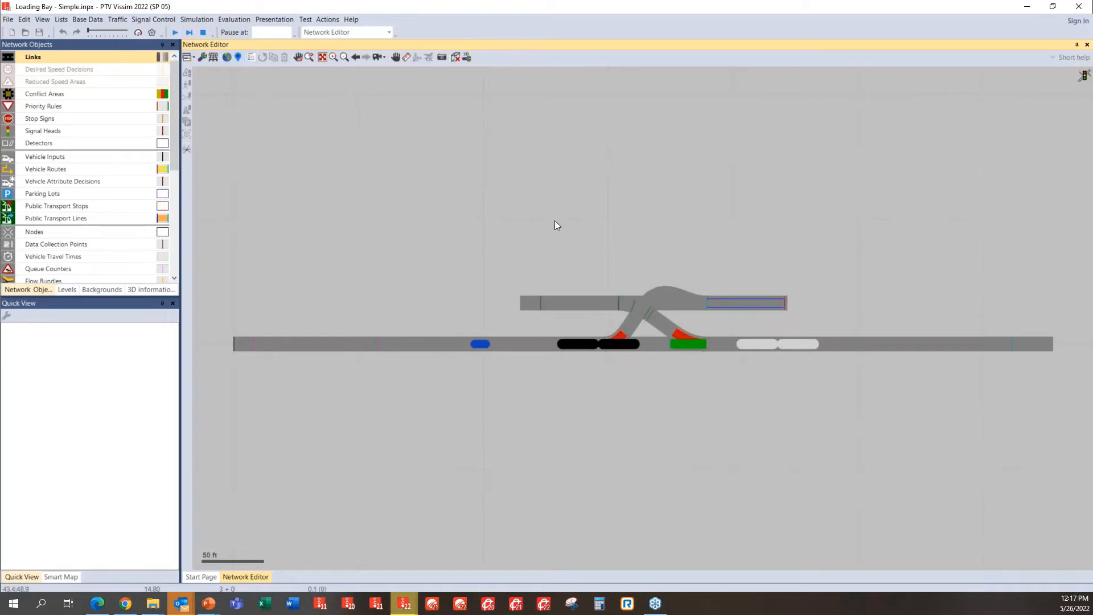
pyautogui.click(751, 343)
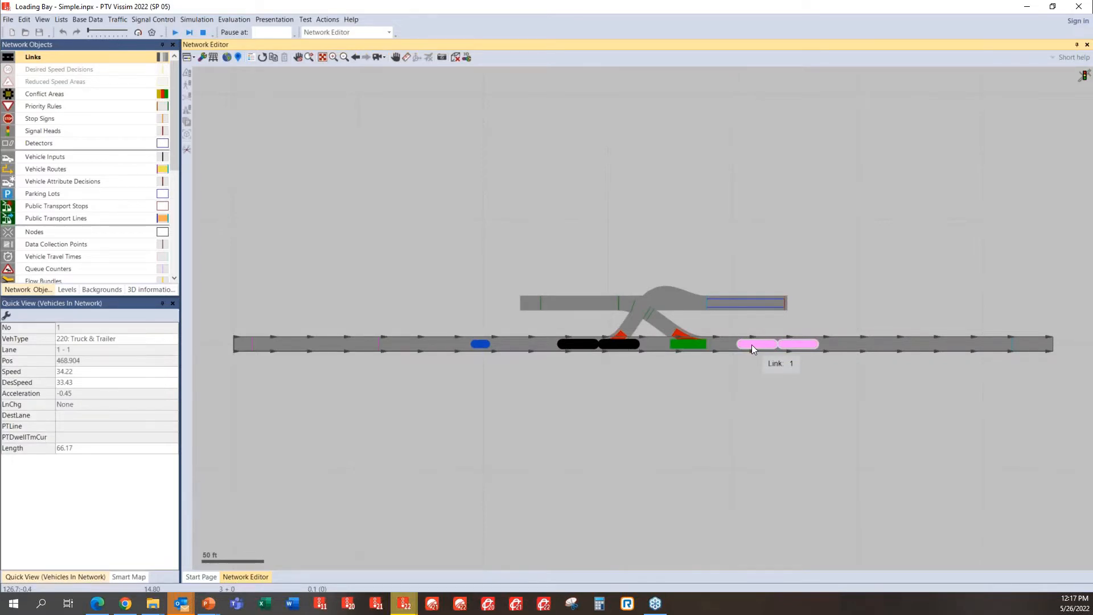
pyautogui.click(752, 306)
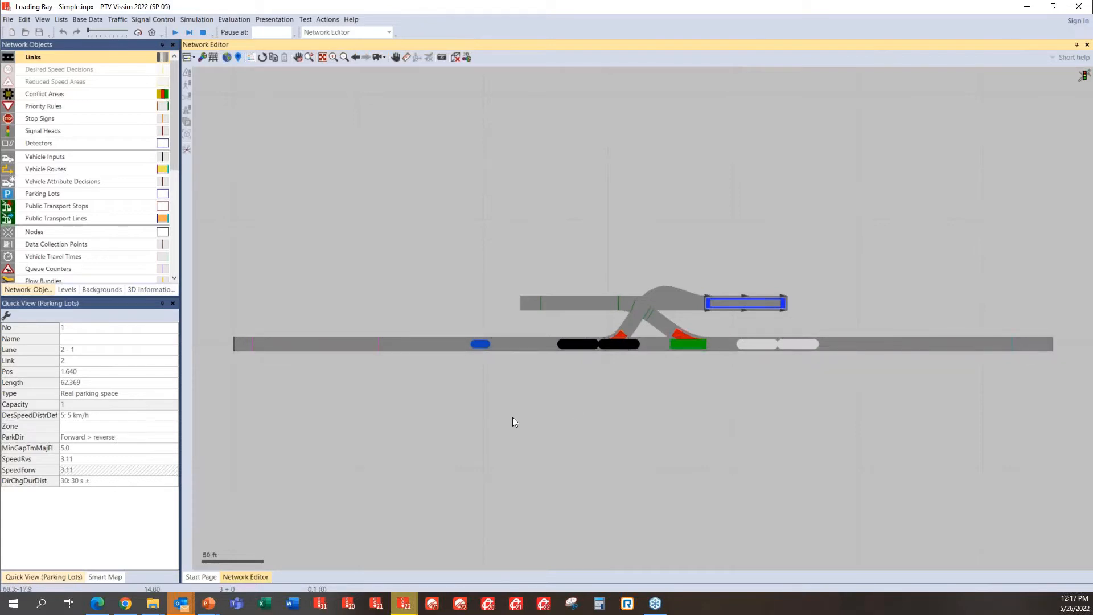
# Resume the loading bay simulation briefly, stop the run and ignore the conflict area warning.
pyautogui.click(175, 32)
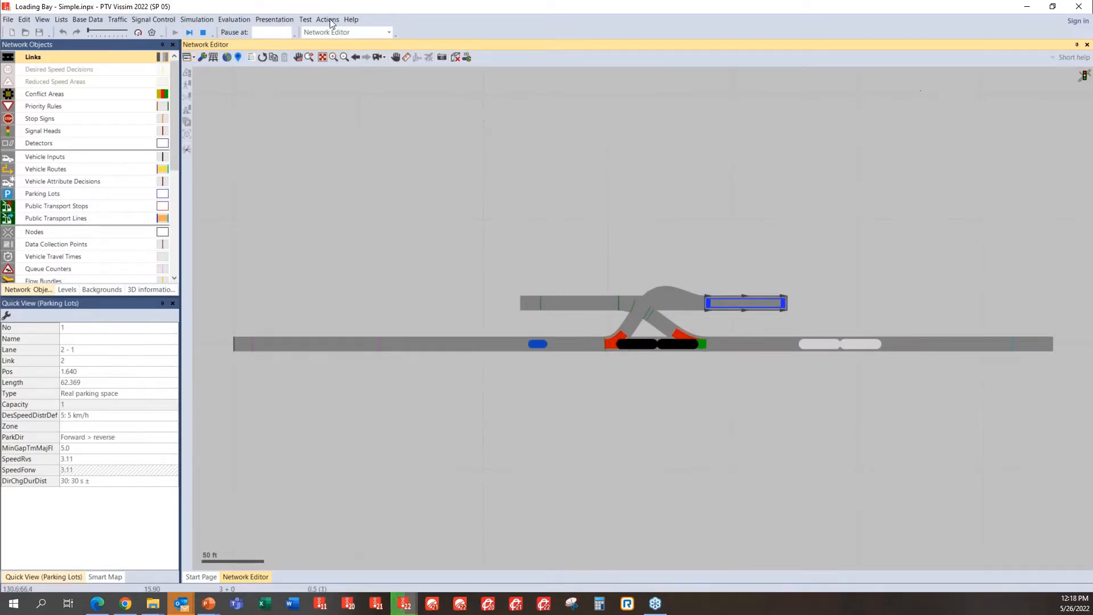
pyautogui.click(204, 32)
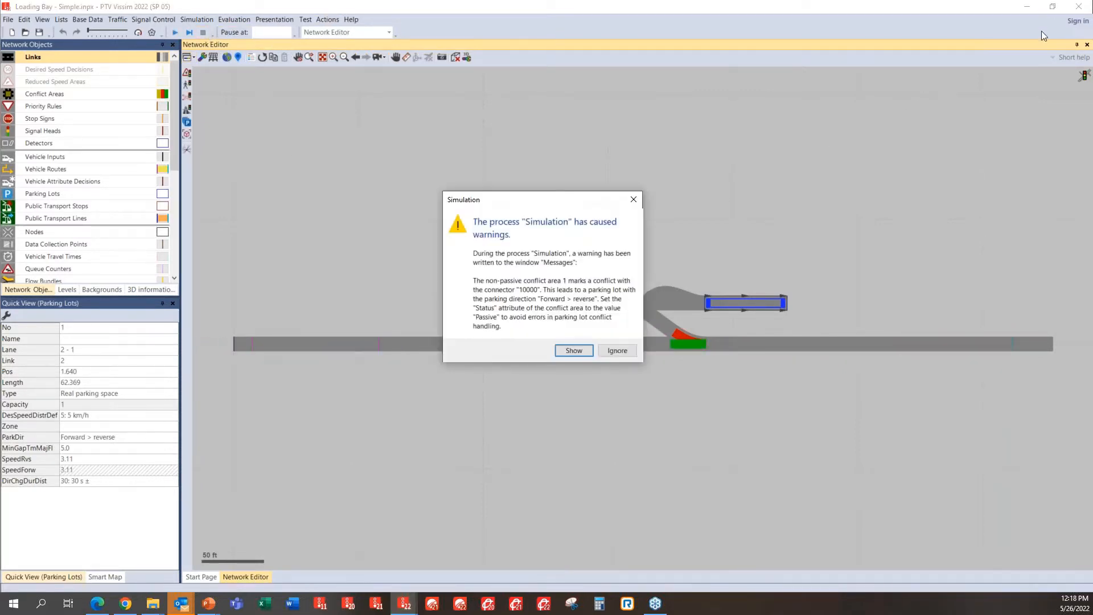
pyautogui.click(618, 350)
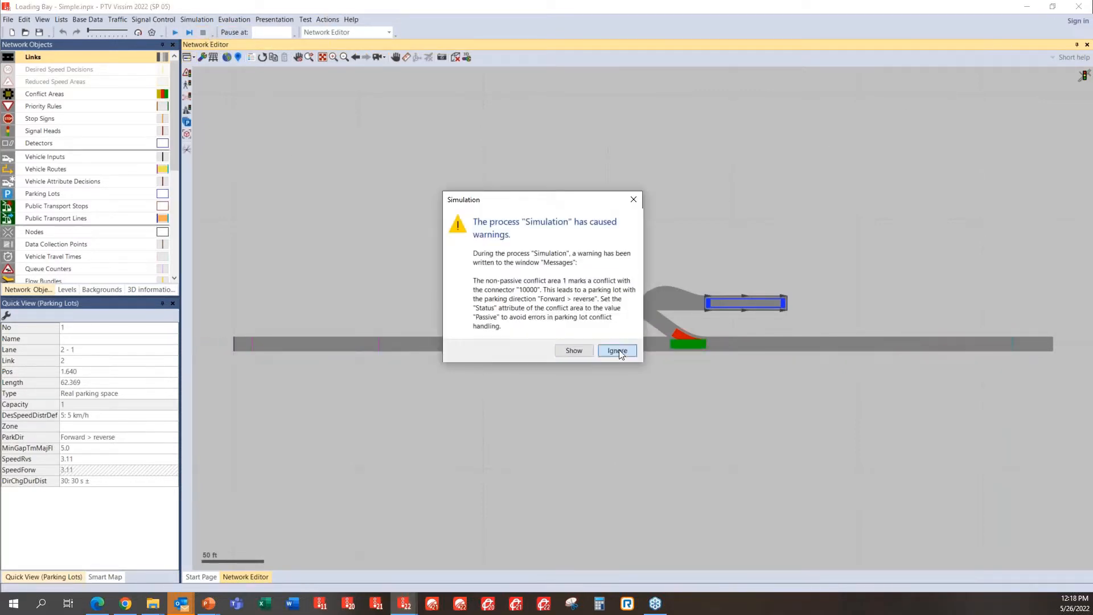
# Close the simple loading bay model's Vissim window and advance the presentation to the advanced warehouse loading dock slide.
pyautogui.click(1080, 7)
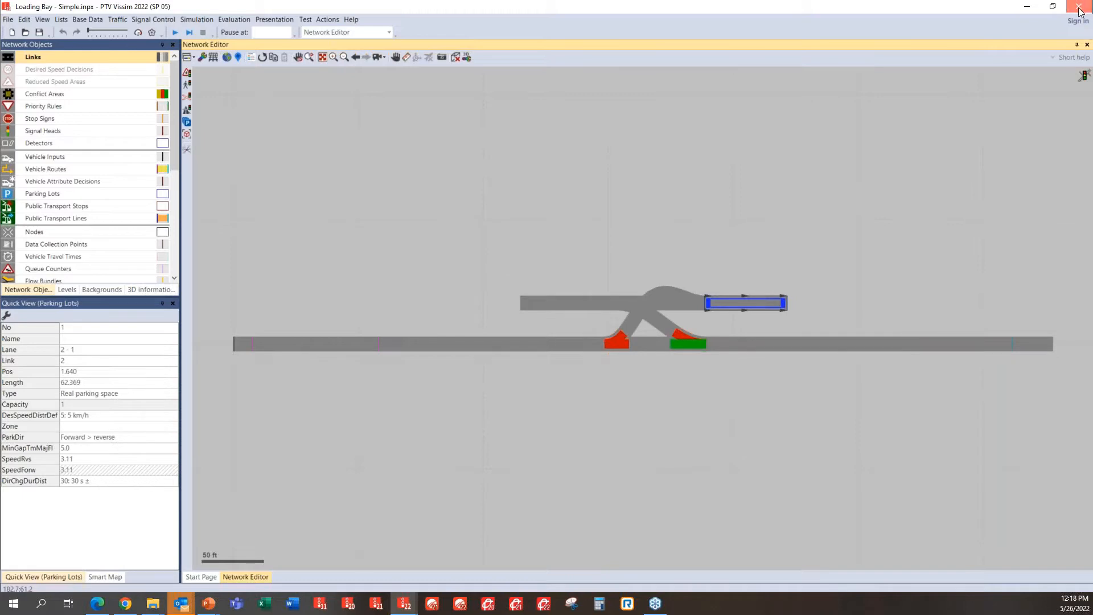
pyautogui.click(574, 312)
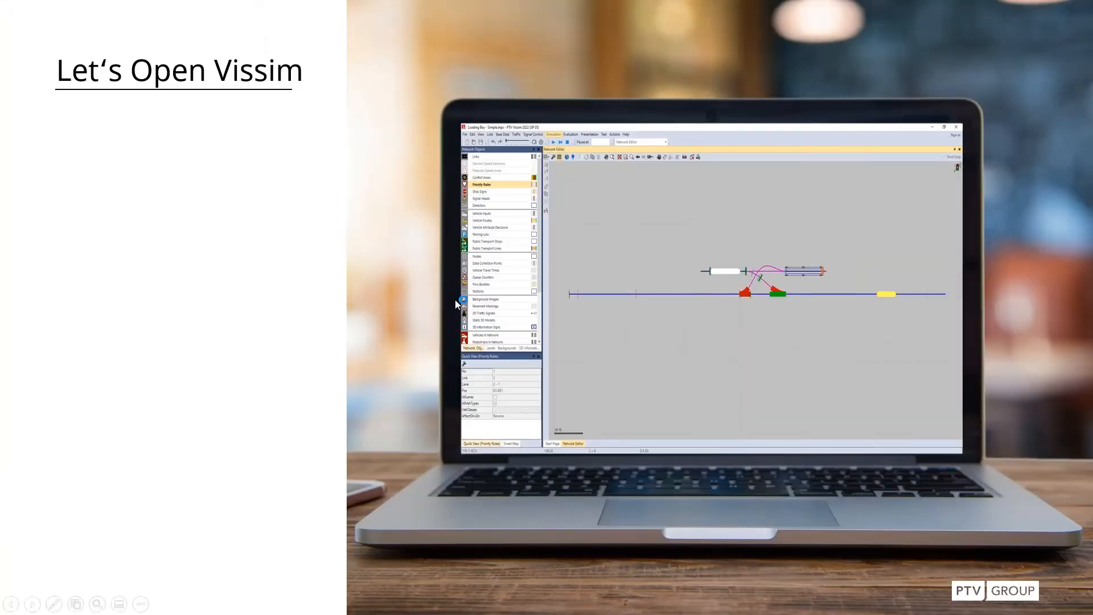
pyautogui.click(456, 301)
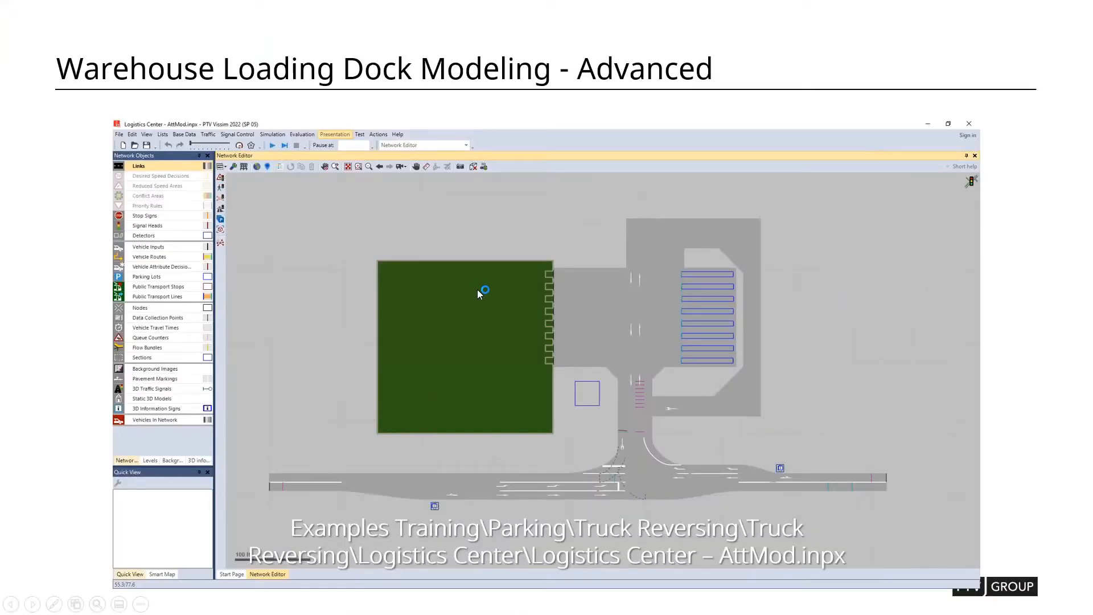
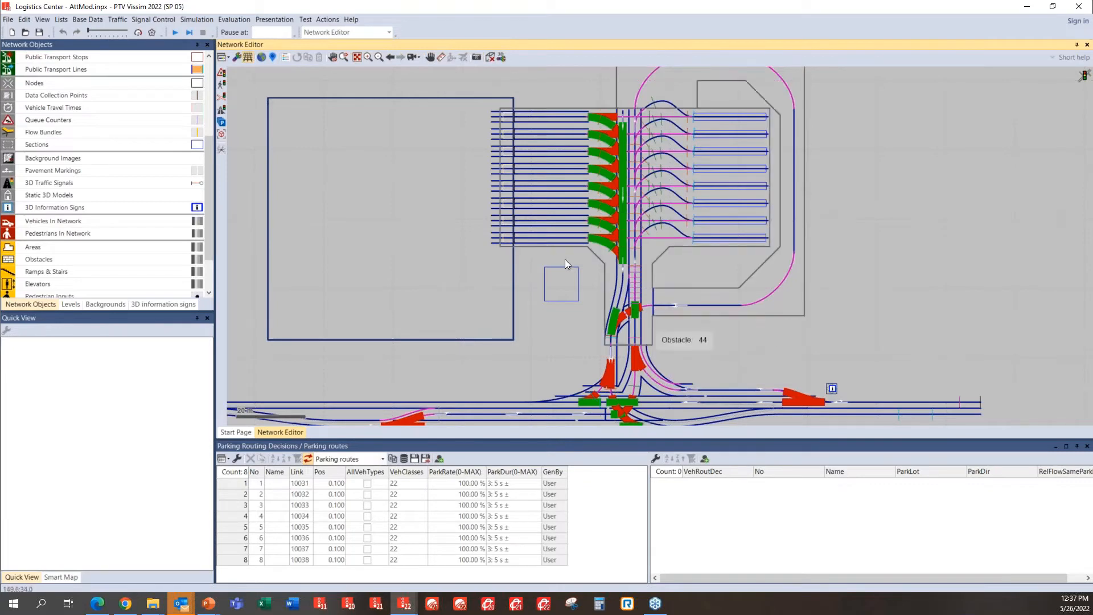
# Hide the conflict areas in the Logistics Center network and clear the link selection.
pyautogui.click(494, 244)
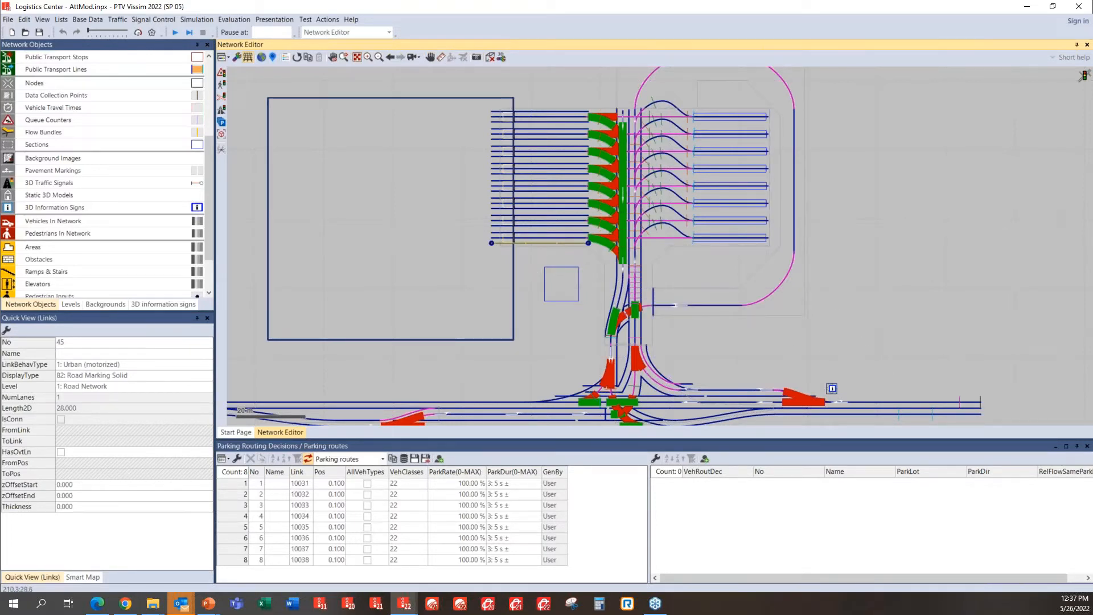
pyautogui.moveTo(840, 329); pyautogui.dragTo(865, 263)
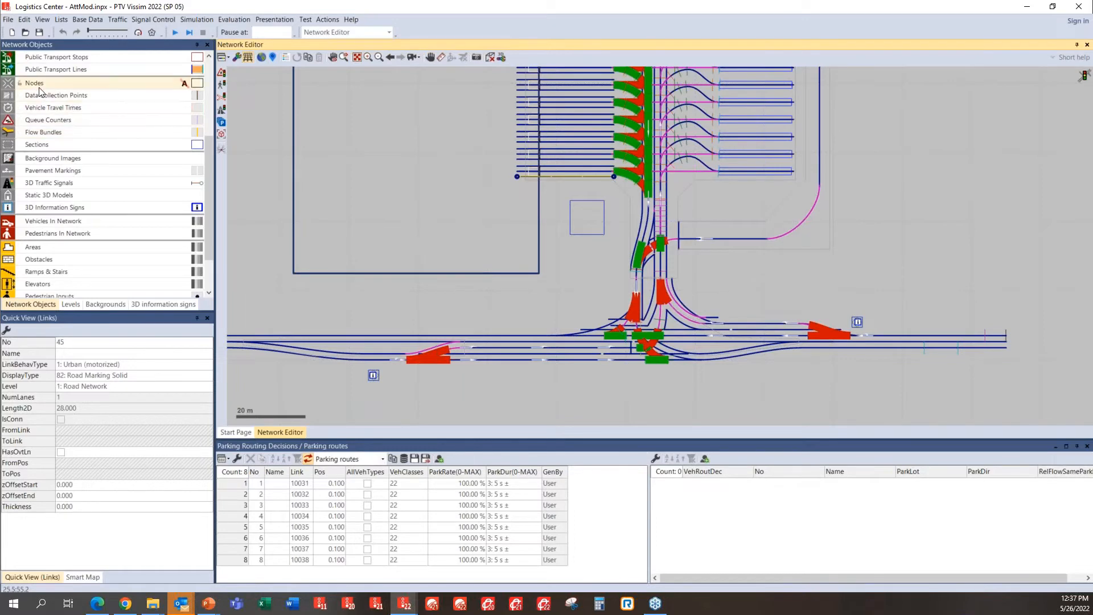
pyautogui.scroll(4, 34, 85)
pyautogui.scroll(1, 15, 83)
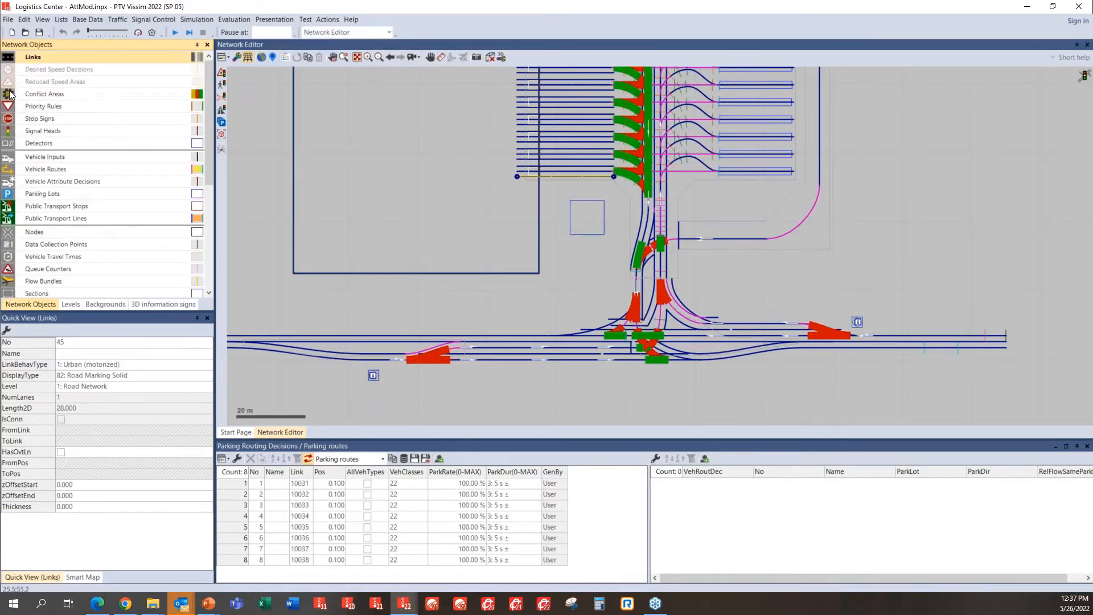
pyautogui.click(9, 94)
pyautogui.click(768, 288)
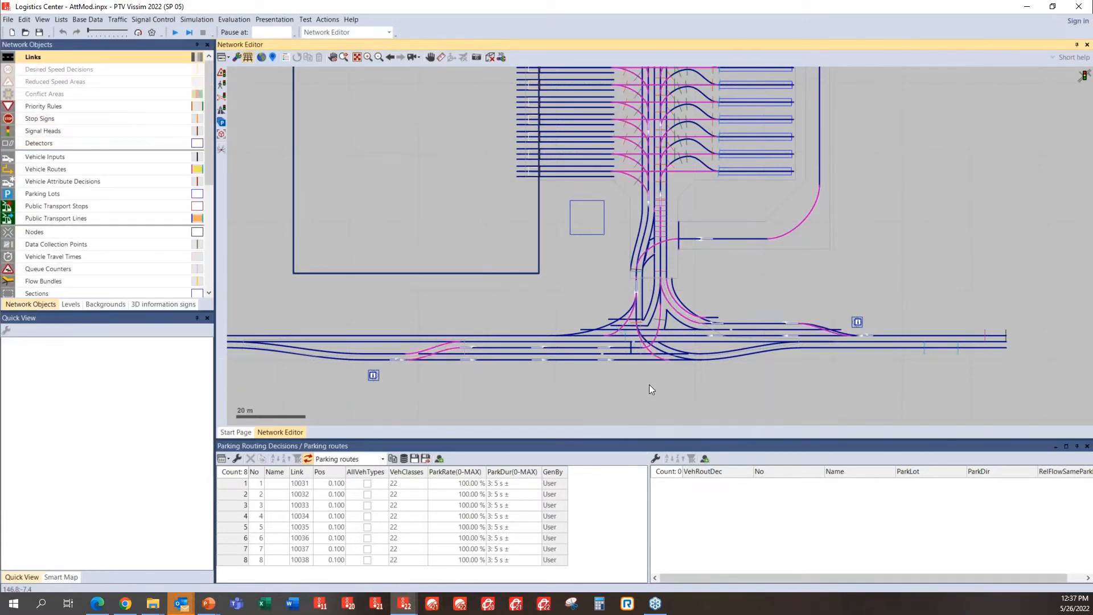
# Inspect the static vehicle routing decision on link 1 and trace its routes through the logistics center.
pyautogui.moveTo(649, 385); pyautogui.dragTo(941, 308)
pyautogui.click(517, 278)
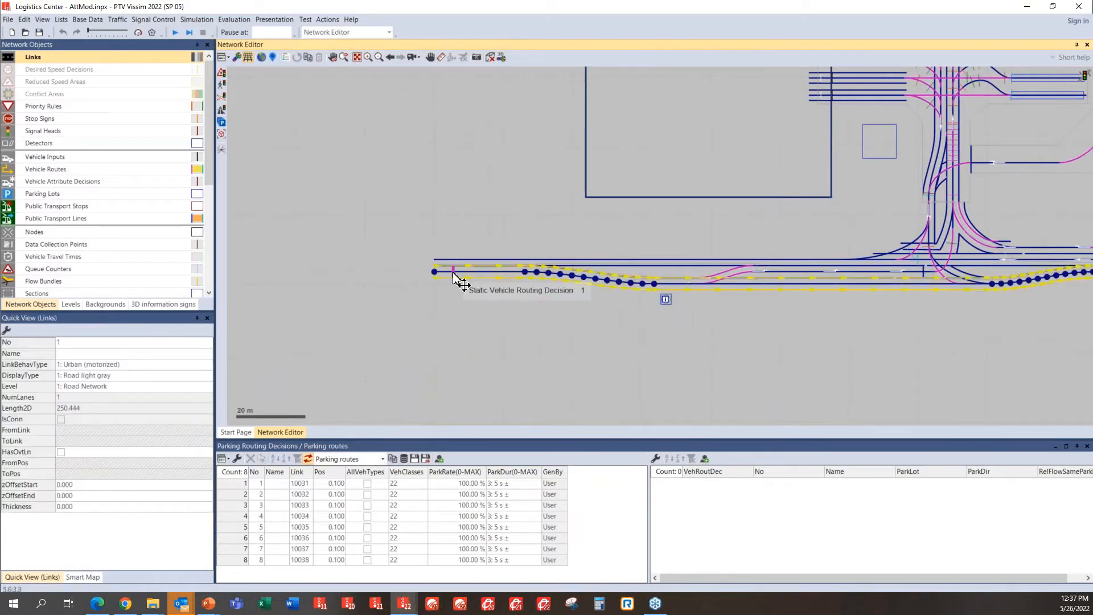
pyautogui.click(454, 276)
pyautogui.moveTo(557, 340); pyautogui.dragTo(316, 339)
pyautogui.scroll(-2, 968, 300)
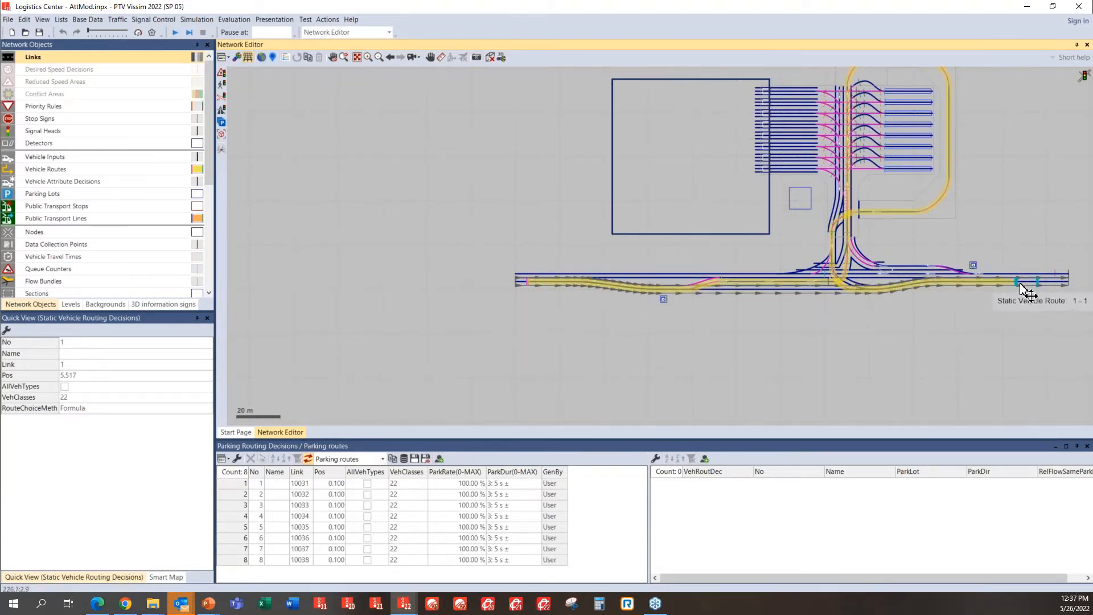
# Inspect the static vehicle routing decision on link 7 and its routes, and clear the selection.
pyautogui.click(1054, 275)
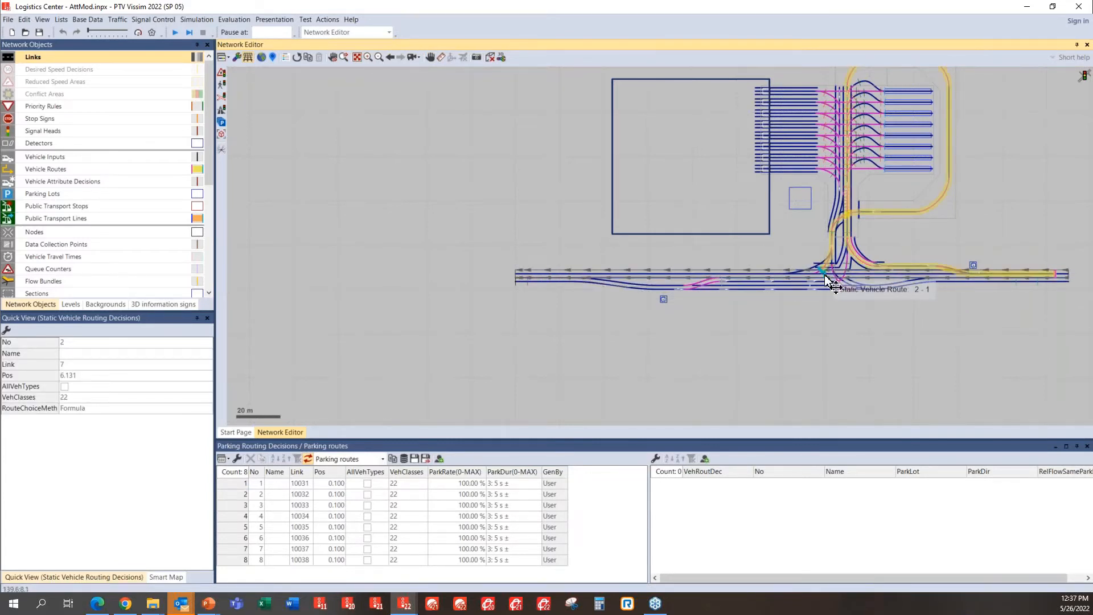
pyautogui.click(834, 347)
pyautogui.moveTo(827, 346); pyautogui.dragTo(675, 377)
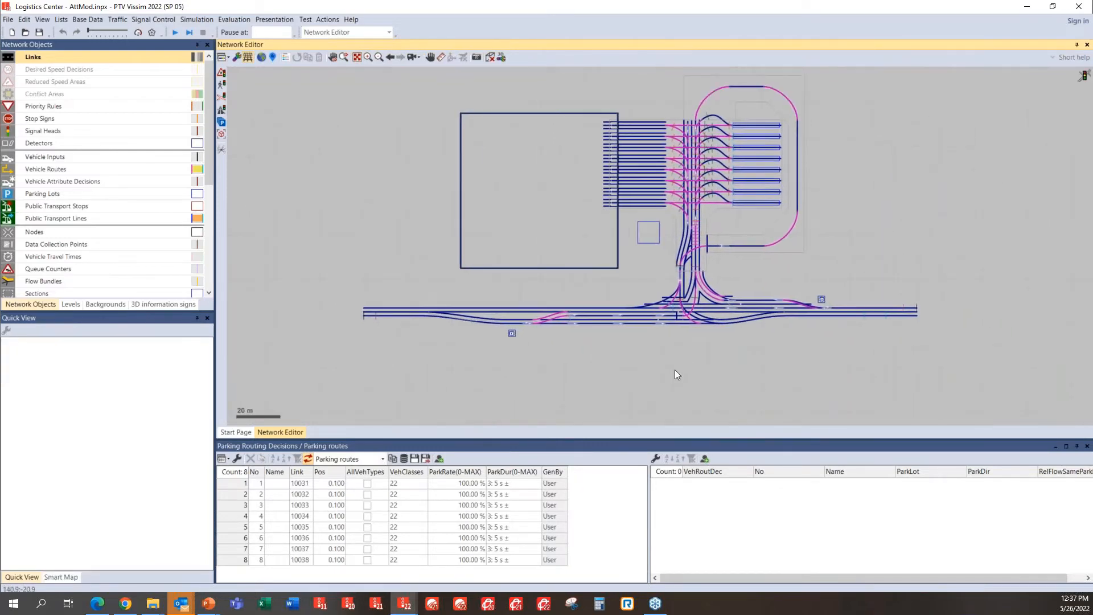
# Examine the series of short connectors on the entrance link 35, starting with connector 10031.
pyautogui.scroll(2, 675, 370)
pyautogui.moveTo(739, 334); pyautogui.dragTo(655, 440)
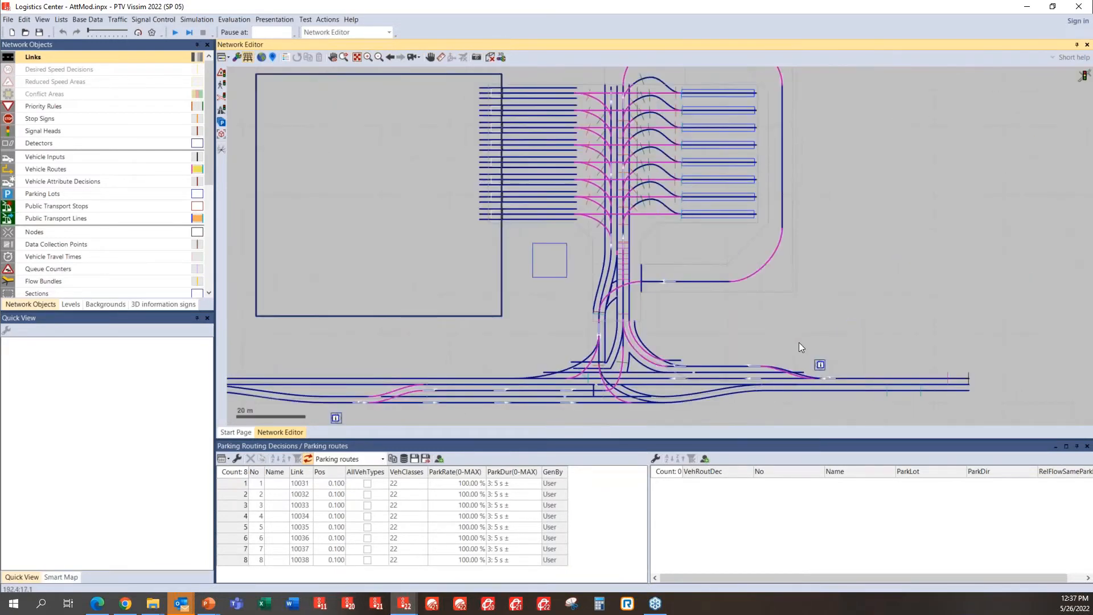
pyautogui.moveTo(813, 340); pyautogui.dragTo(834, 380)
pyautogui.scroll(1, 650, 345)
pyautogui.scroll(1, 650, 345)
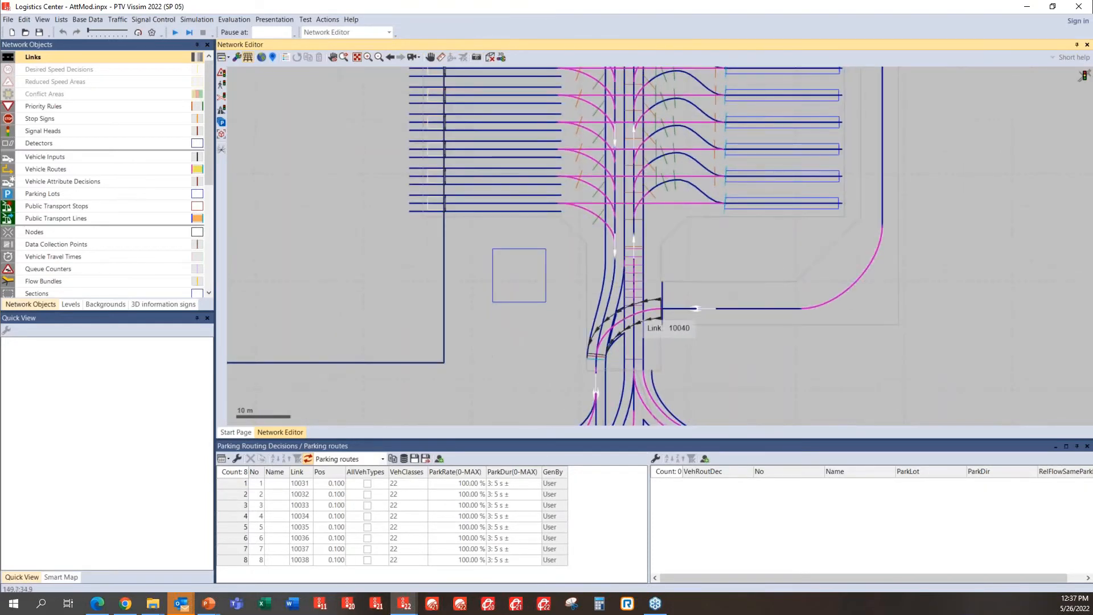
pyautogui.scroll(1, 633, 306)
pyautogui.click(637, 293)
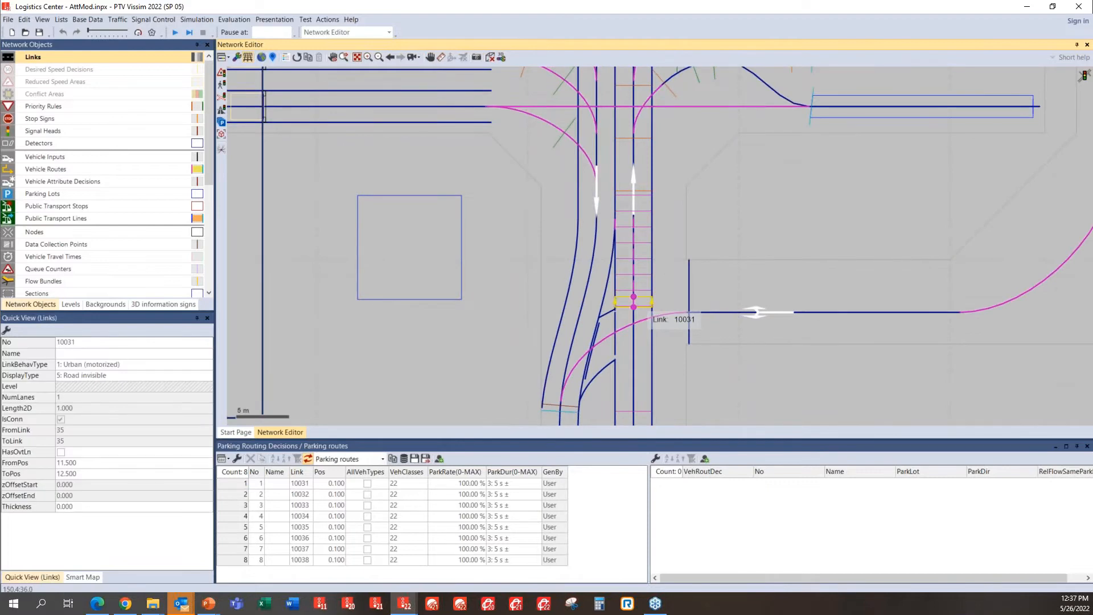
pyautogui.click(638, 282)
pyautogui.click(638, 265)
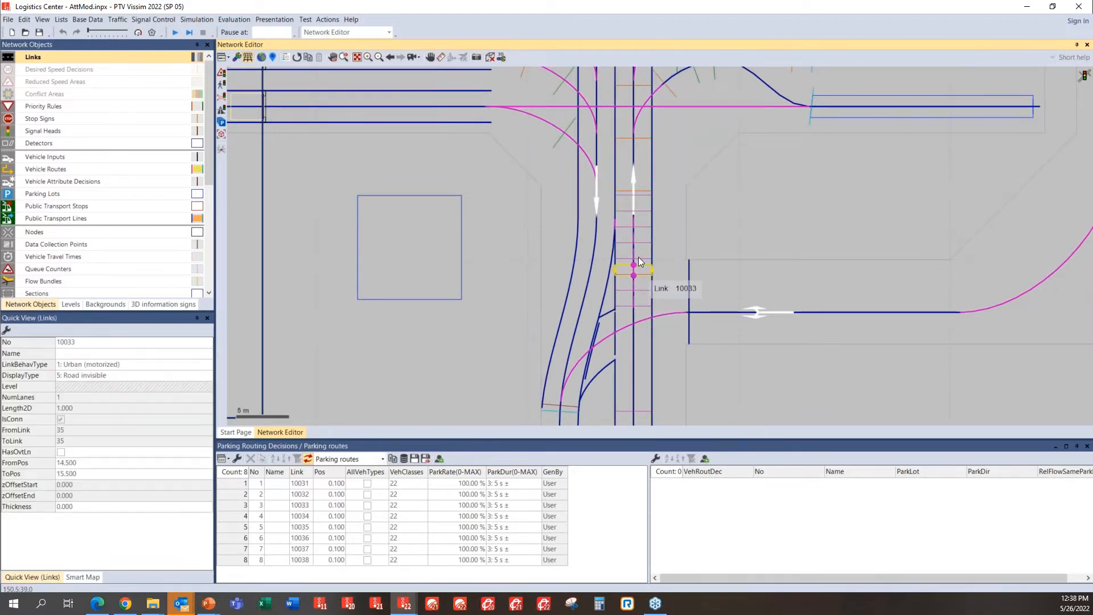
pyautogui.click(637, 254)
# Inspect the parking routing decision on connector 10035 and the partial vehicle routing decision on link 35.
pyautogui.click(640, 241)
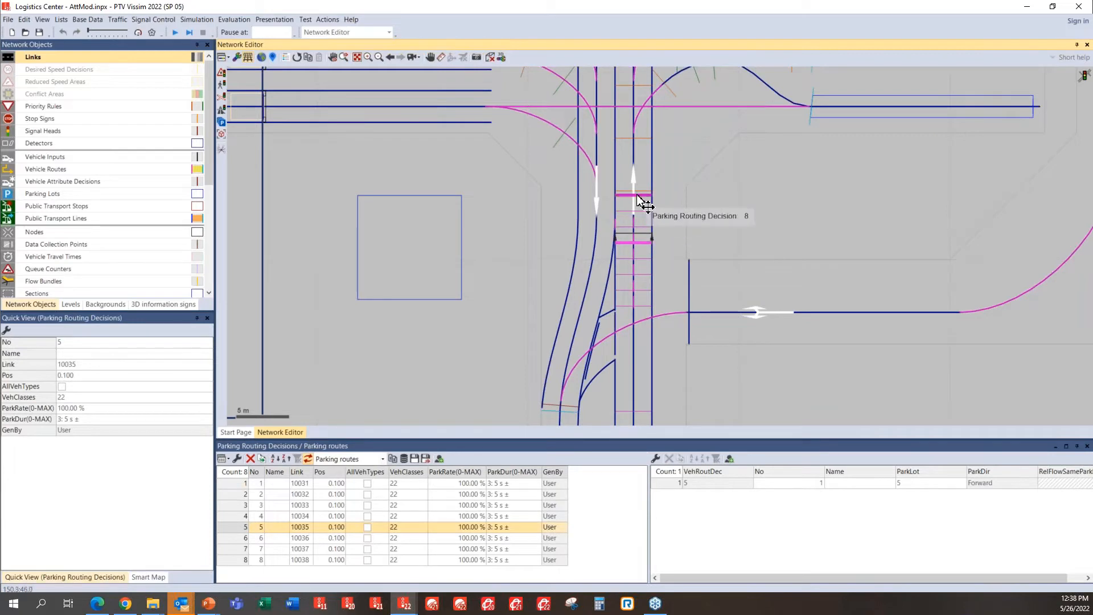
pyautogui.scroll(2, 638, 190)
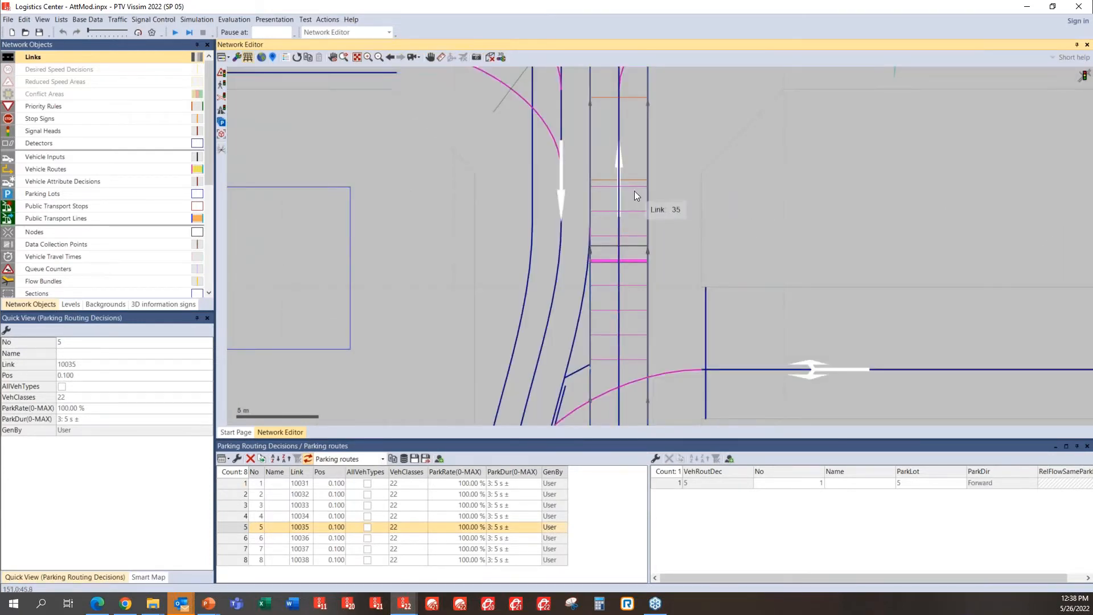
pyautogui.scroll(-2, 637, 202)
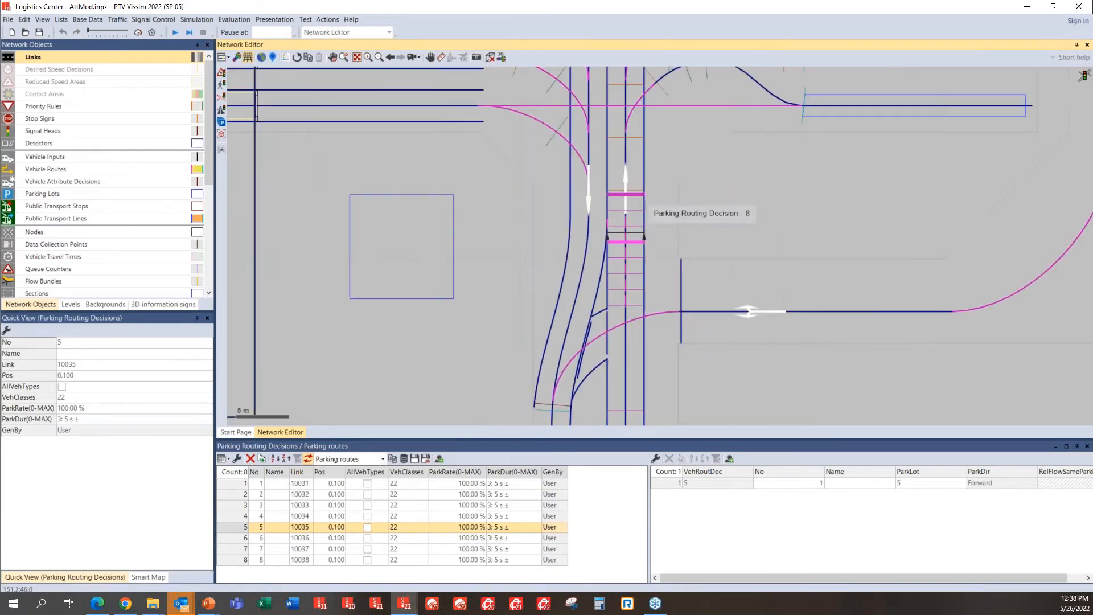
pyautogui.scroll(-3, 654, 273)
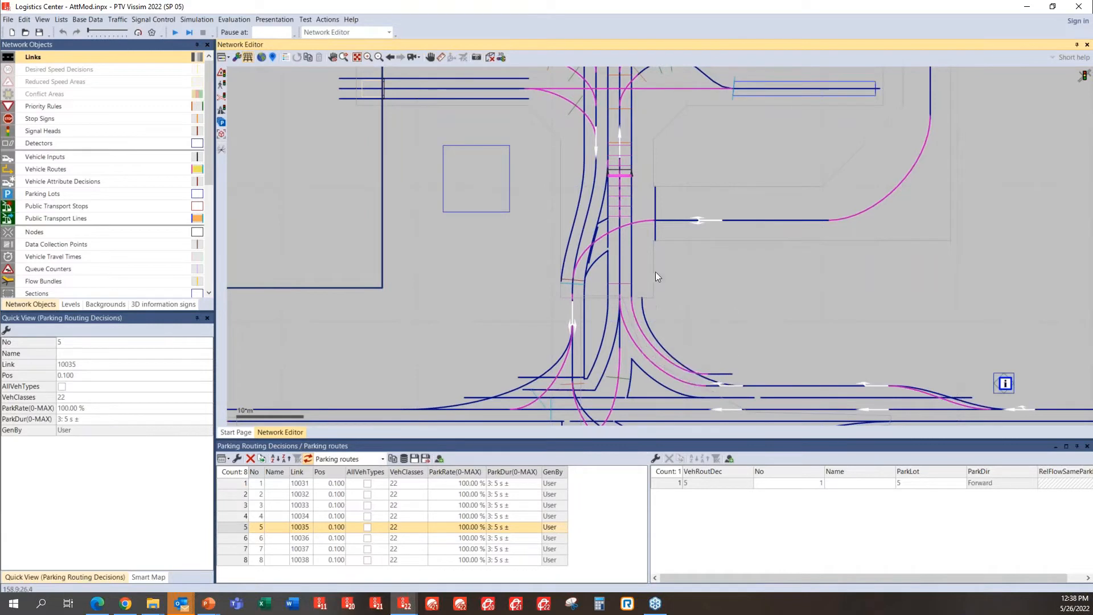
pyautogui.click(624, 284)
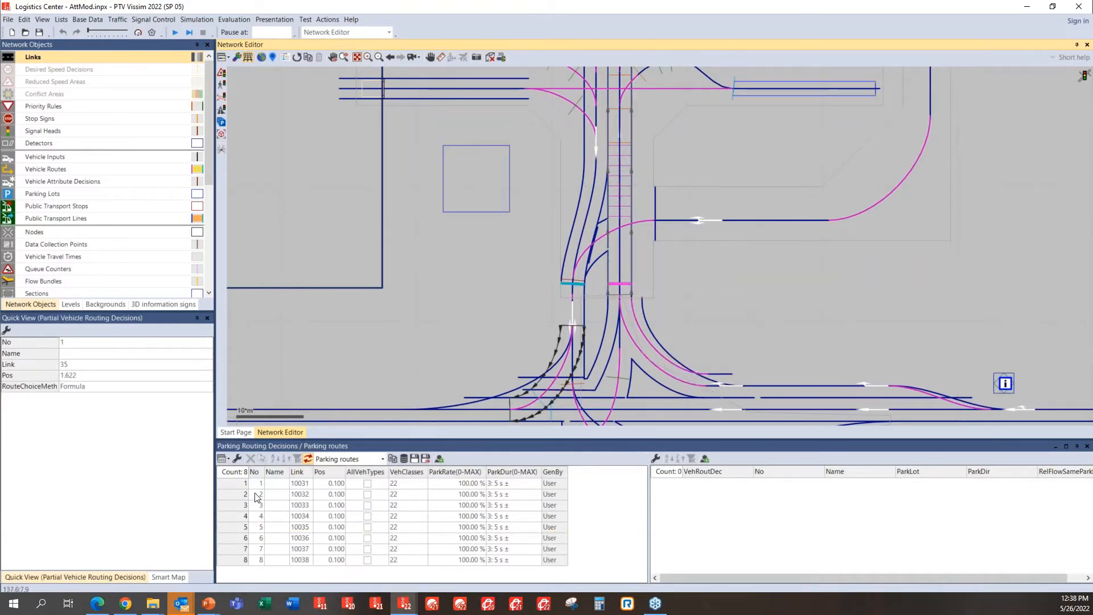
# List the parking routes of all eight parking routing decisions and highlight the route leading to parking lot 1.
pyautogui.click(235, 472)
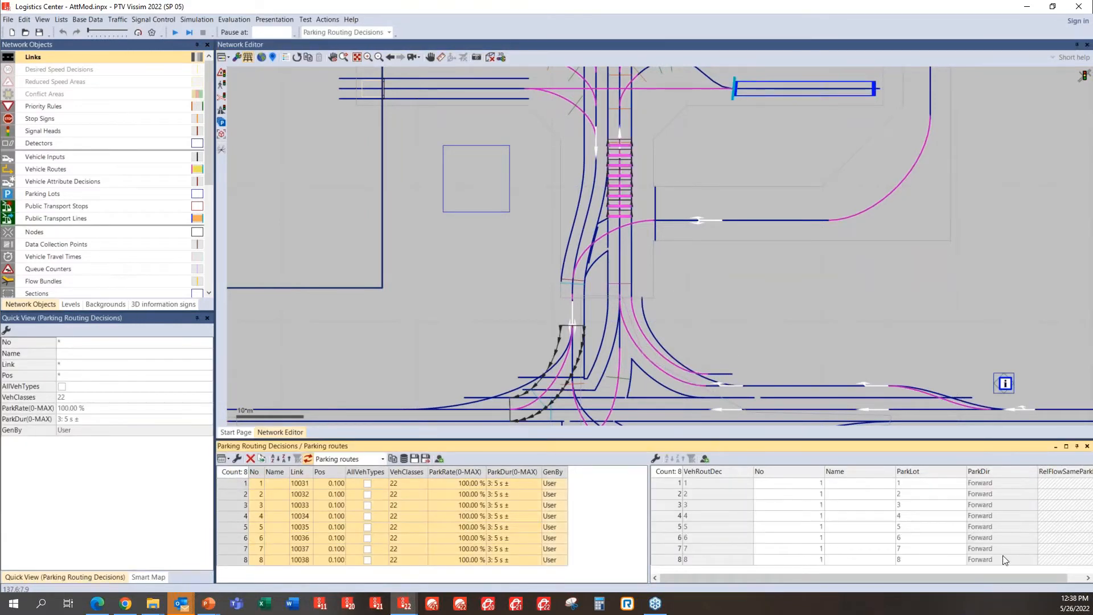
pyautogui.click(1063, 579)
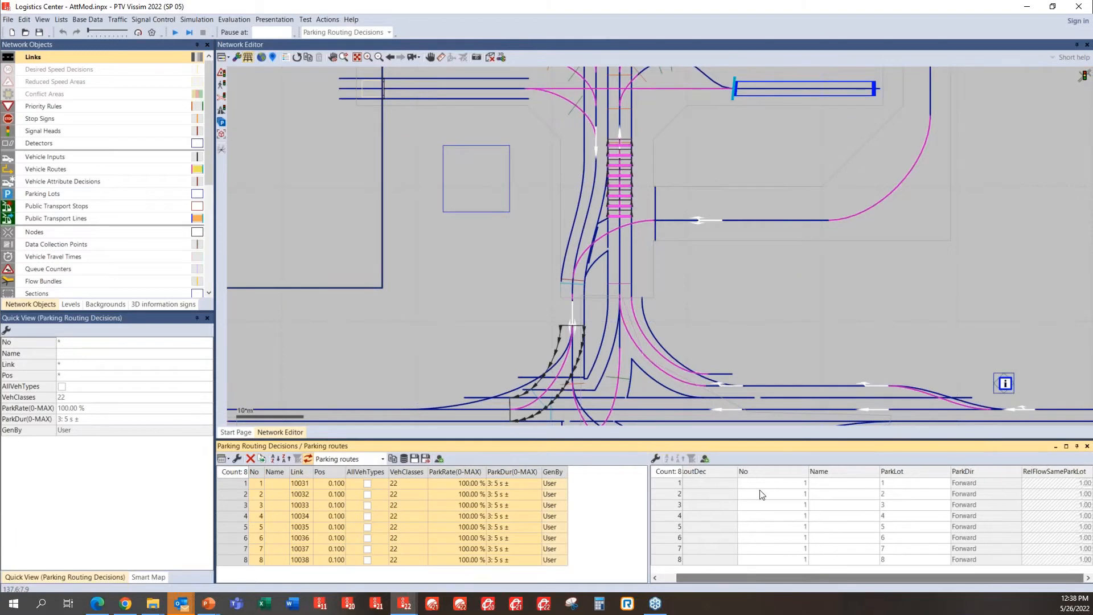
pyautogui.click(663, 486)
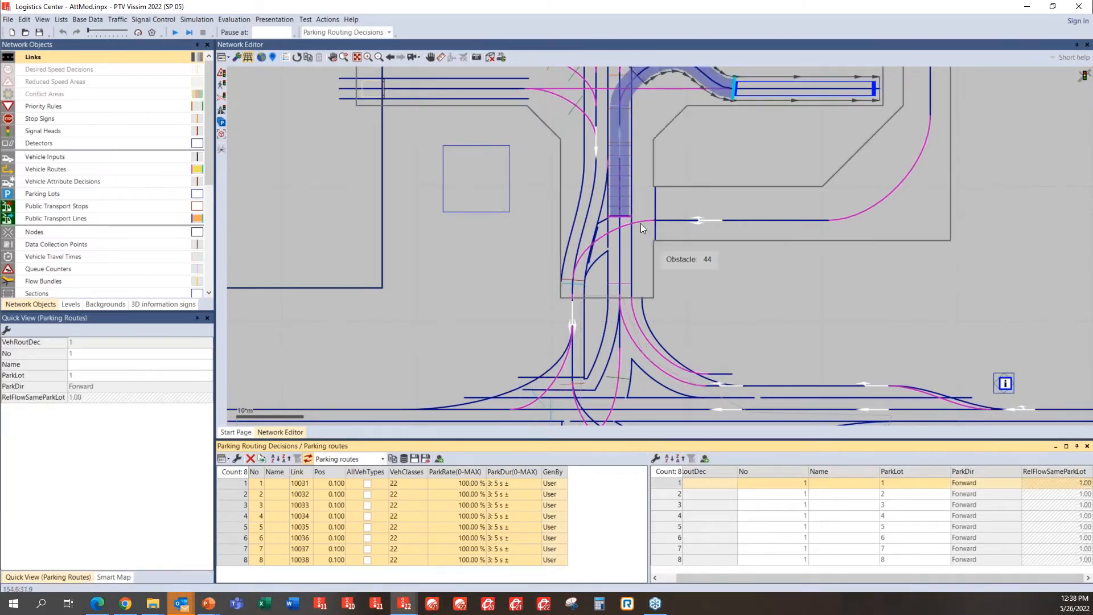
# List the partial vehicle routes of the partial vehicle routing decision on link 35 and highlight its first route in the network.
pyautogui.click(619, 284)
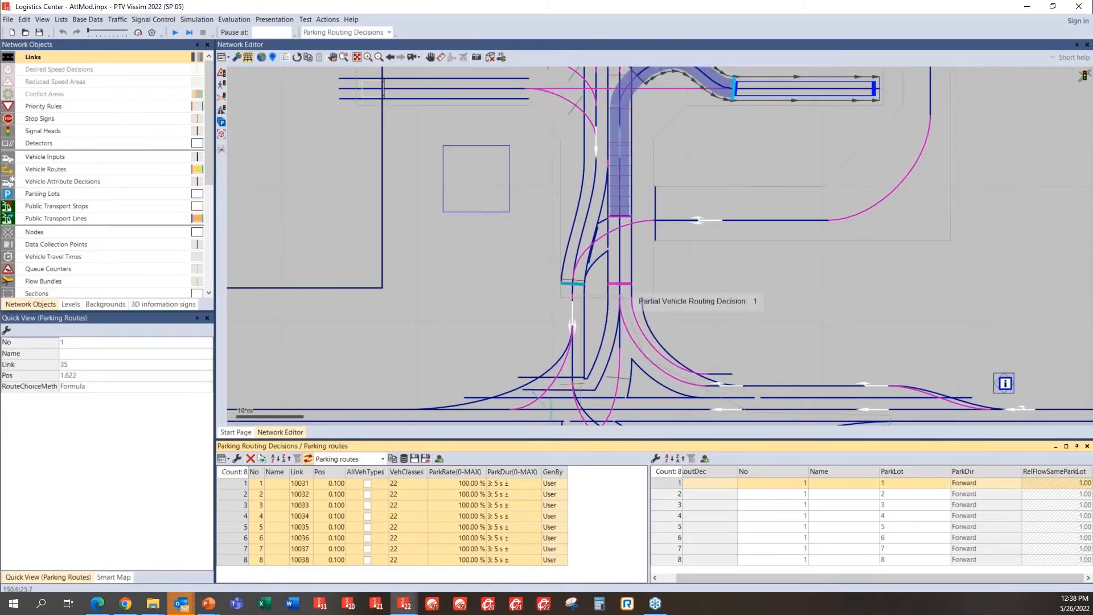
pyautogui.doubleClick(626, 291)
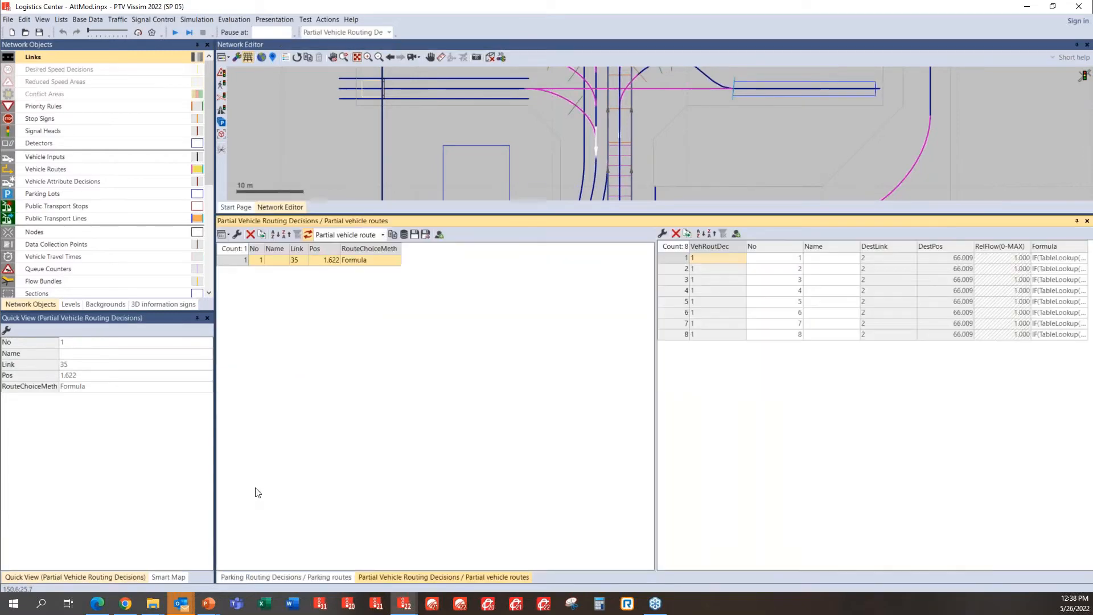
pyautogui.moveTo(302, 215); pyautogui.dragTo(327, 508)
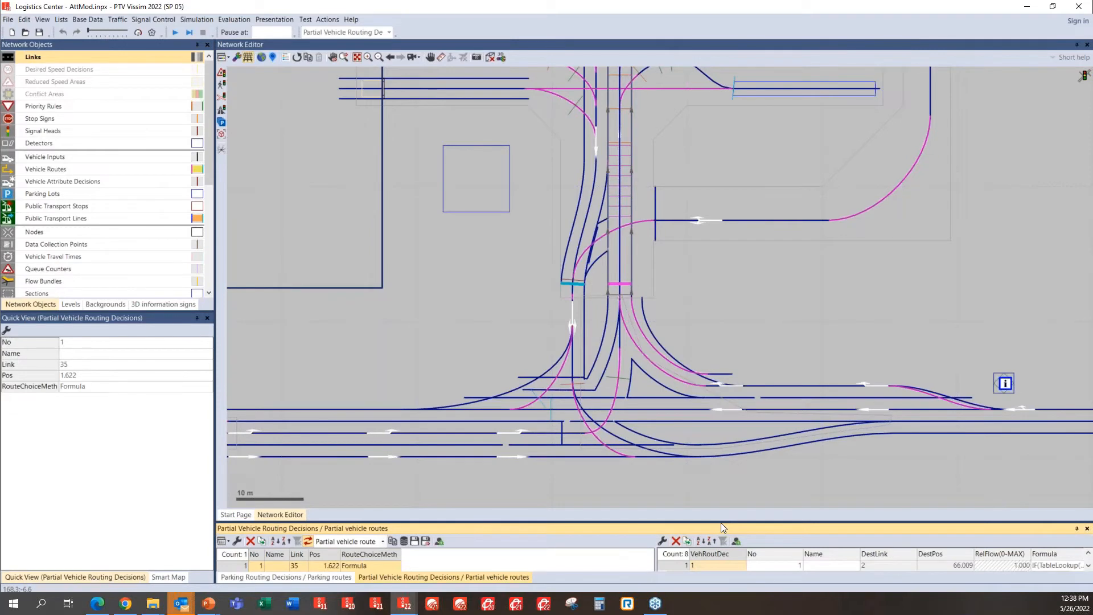
pyautogui.moveTo(721, 522); pyautogui.dragTo(718, 397)
pyautogui.click(674, 439)
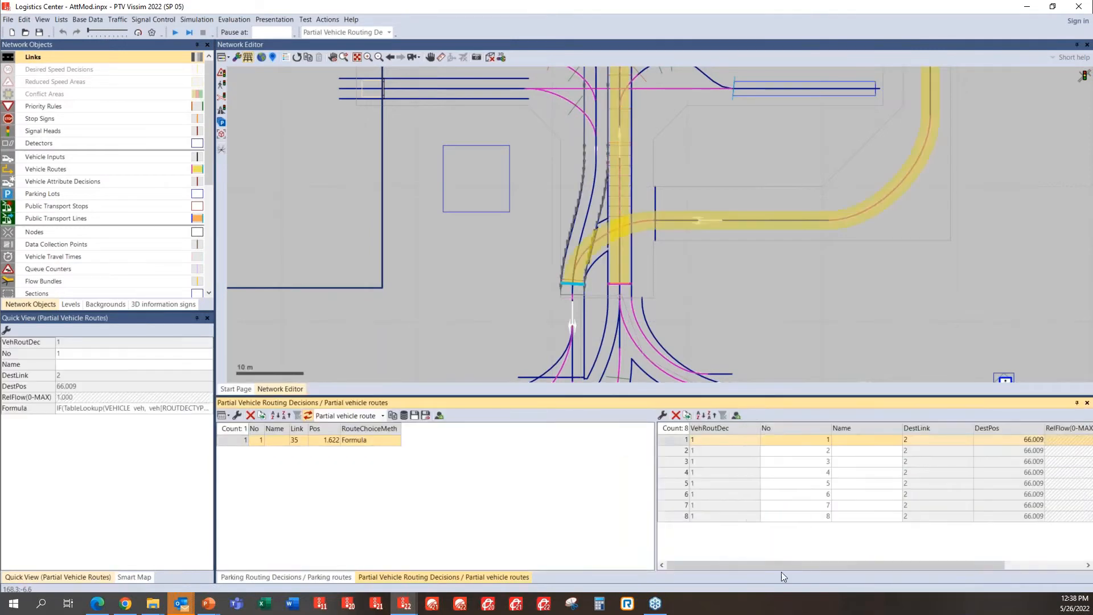
# Widen the route list and its Formula column, read the formulas of the partial vehicle routes, and clear the selection.
pyautogui.moveTo(782, 567); pyautogui.dragTo(1018, 566)
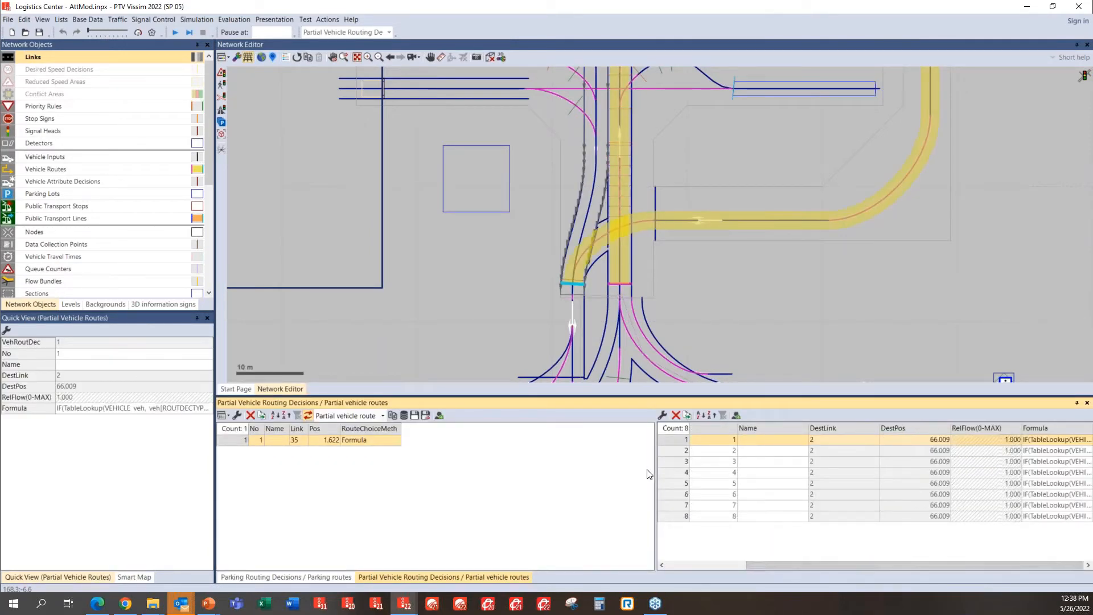
pyautogui.moveTo(652, 470); pyautogui.dragTo(424, 479)
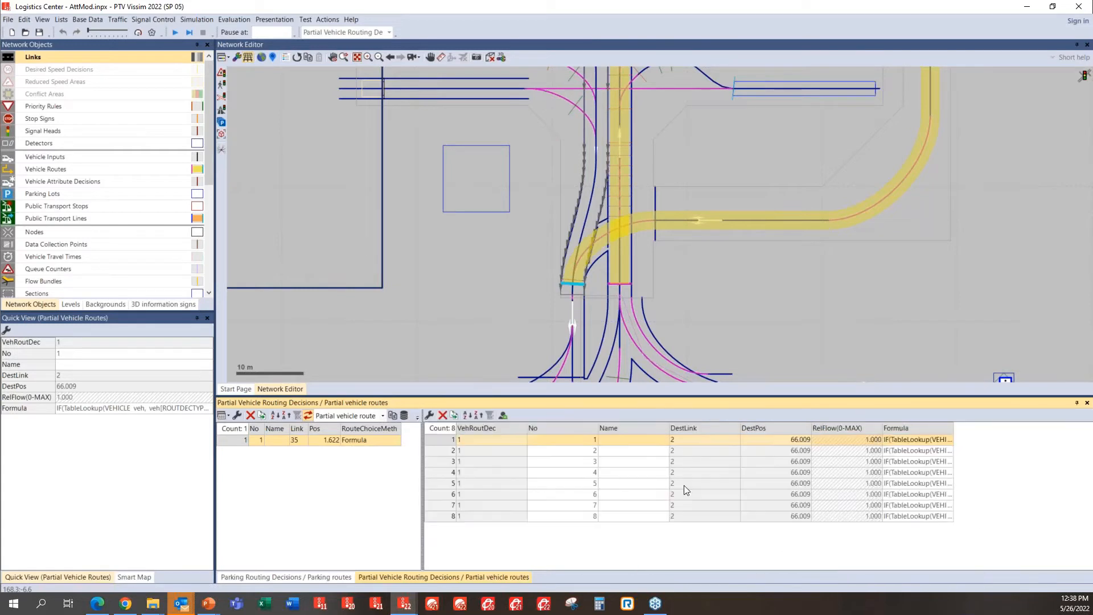
pyautogui.doubleClick(954, 428)
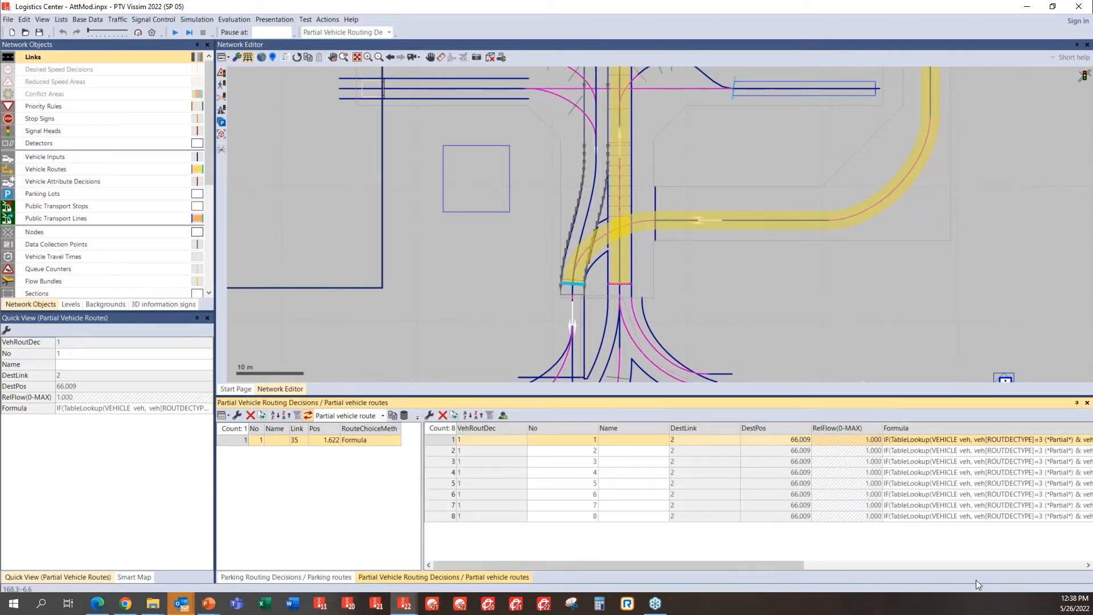
pyautogui.click(986, 566)
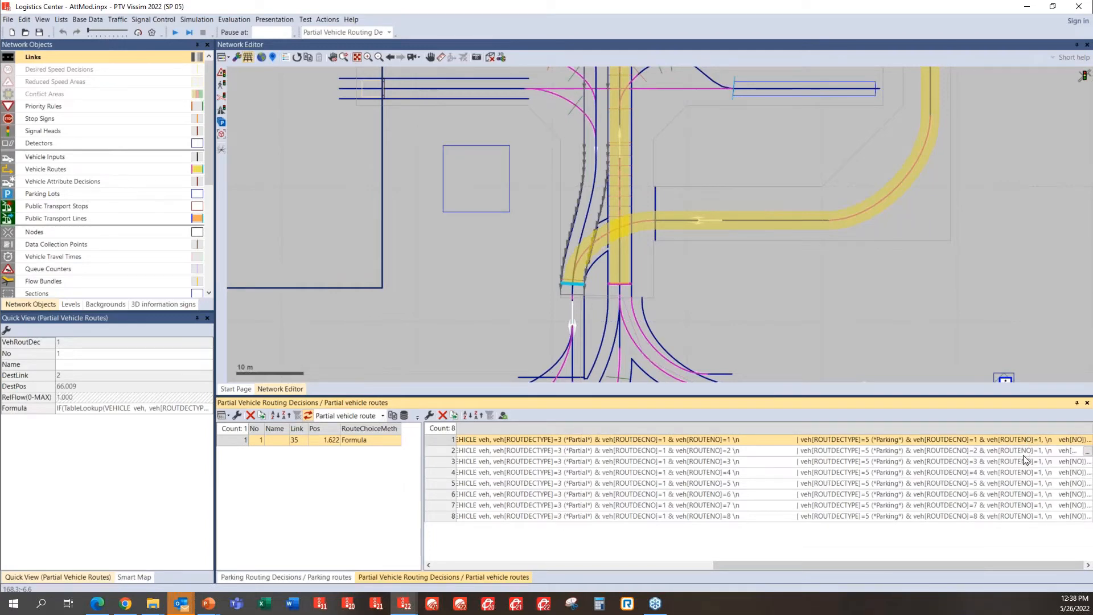
pyautogui.moveTo(827, 563); pyautogui.dragTo(990, 564)
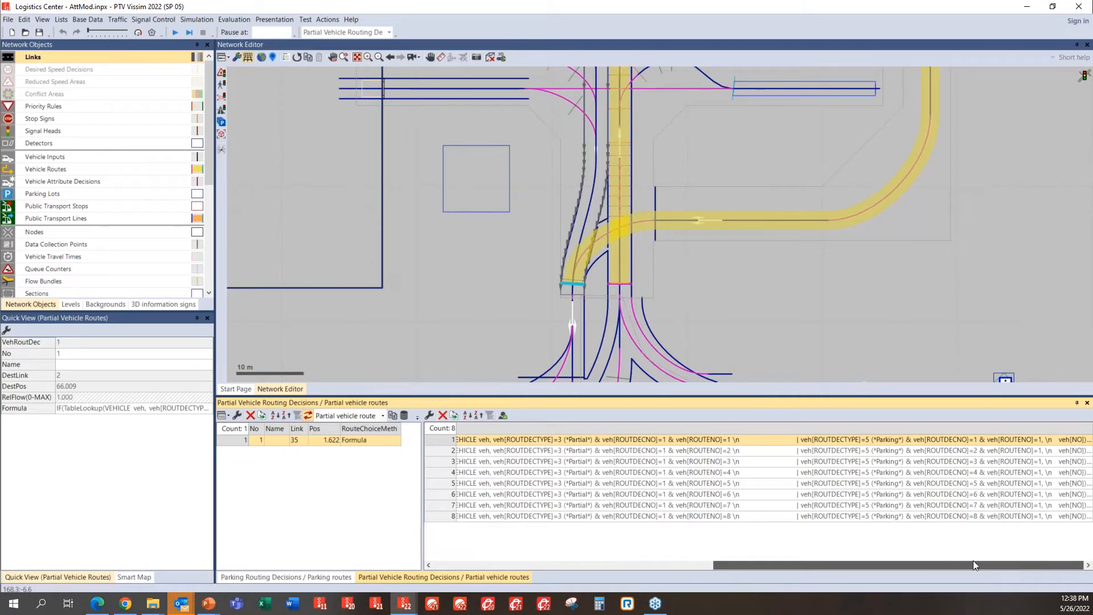
pyautogui.moveTo(869, 565); pyautogui.dragTo(545, 576)
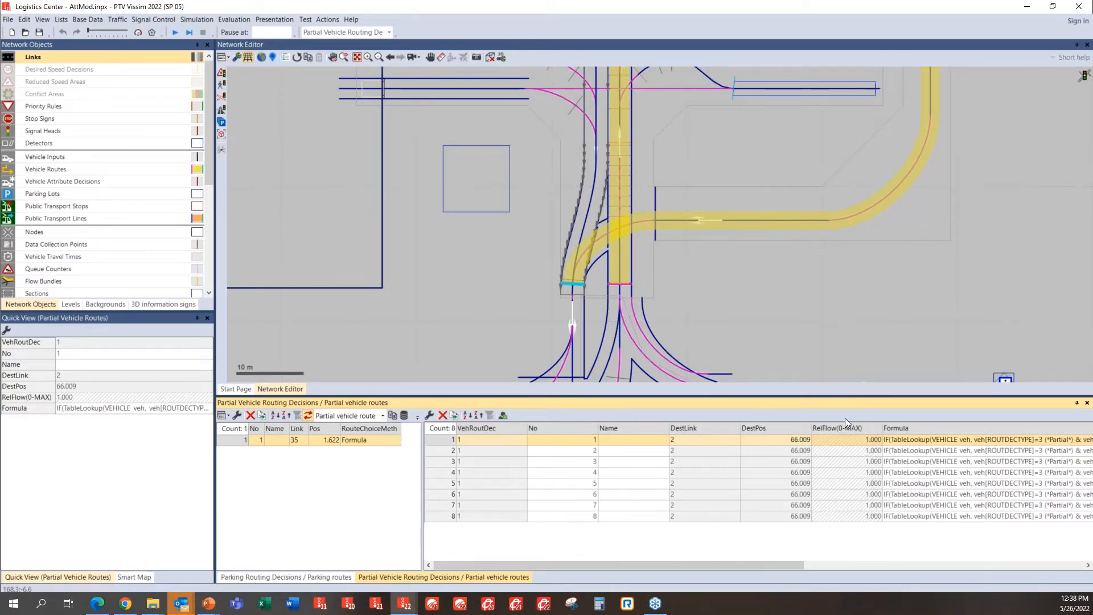
pyautogui.click(735, 316)
# Inspect the attributes of the parking routing decision on connector 10031.
pyautogui.scroll(-3, 647, 260)
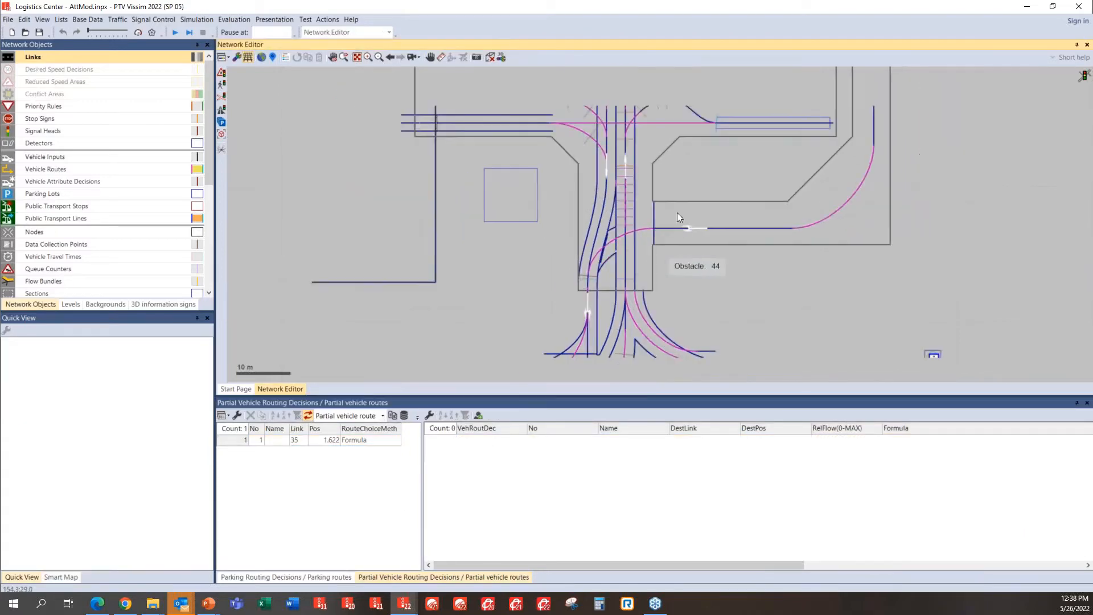
pyautogui.moveTo(663, 276); pyautogui.dragTo(646, 339)
pyautogui.click(623, 299)
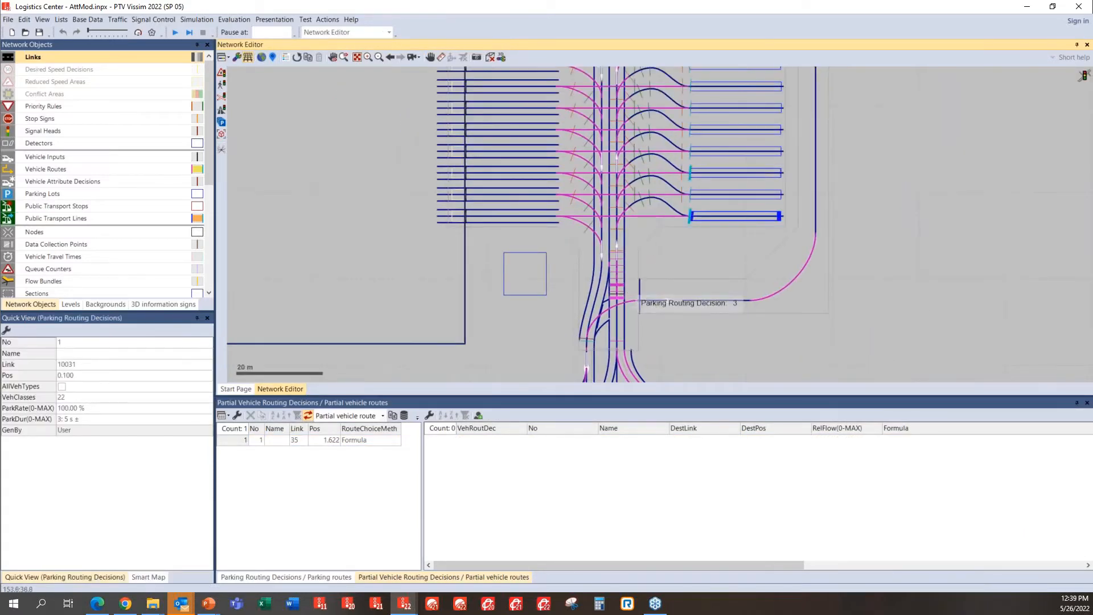
# Review the parking space settings of parking lot 1, including the direction change time distribution options, and close them without changes.
pyautogui.moveTo(694, 224); pyautogui.dragTo(690, 317)
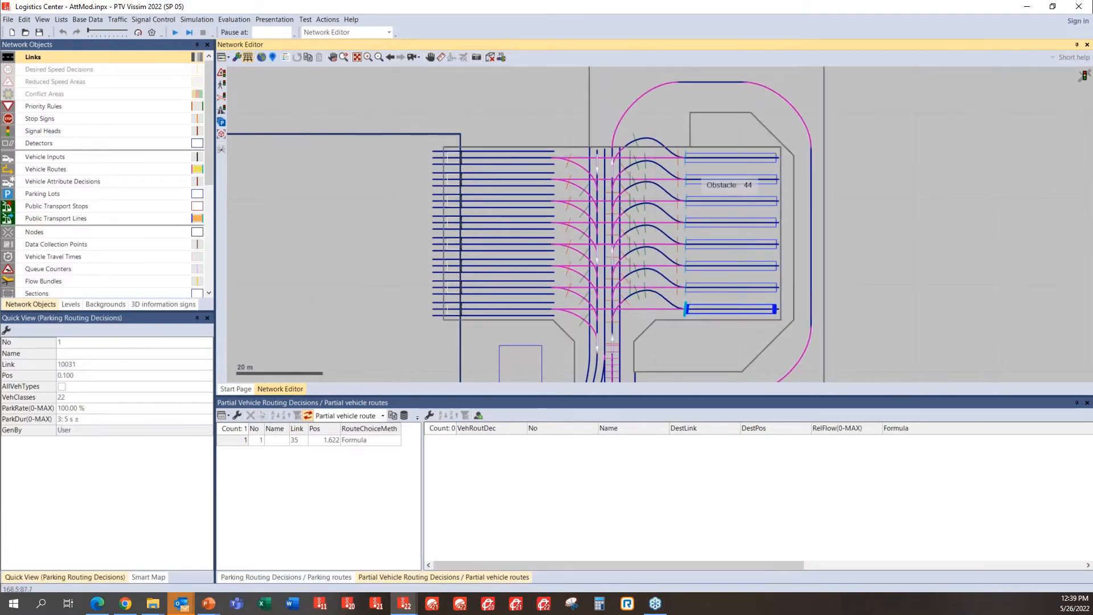
pyautogui.click(727, 313)
pyautogui.doubleClick(725, 313)
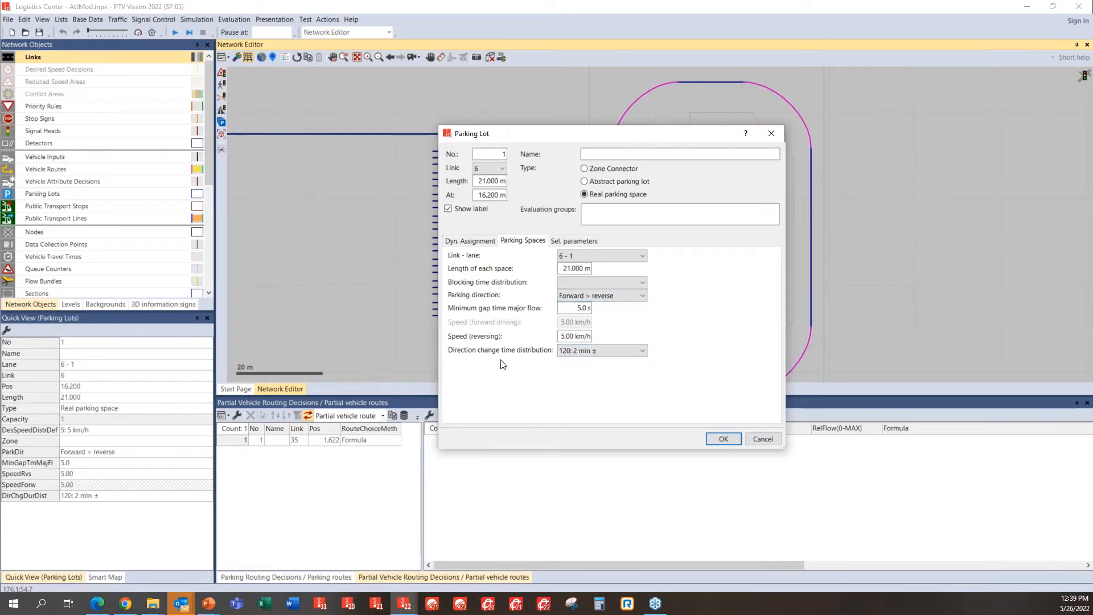
pyautogui.click(610, 350)
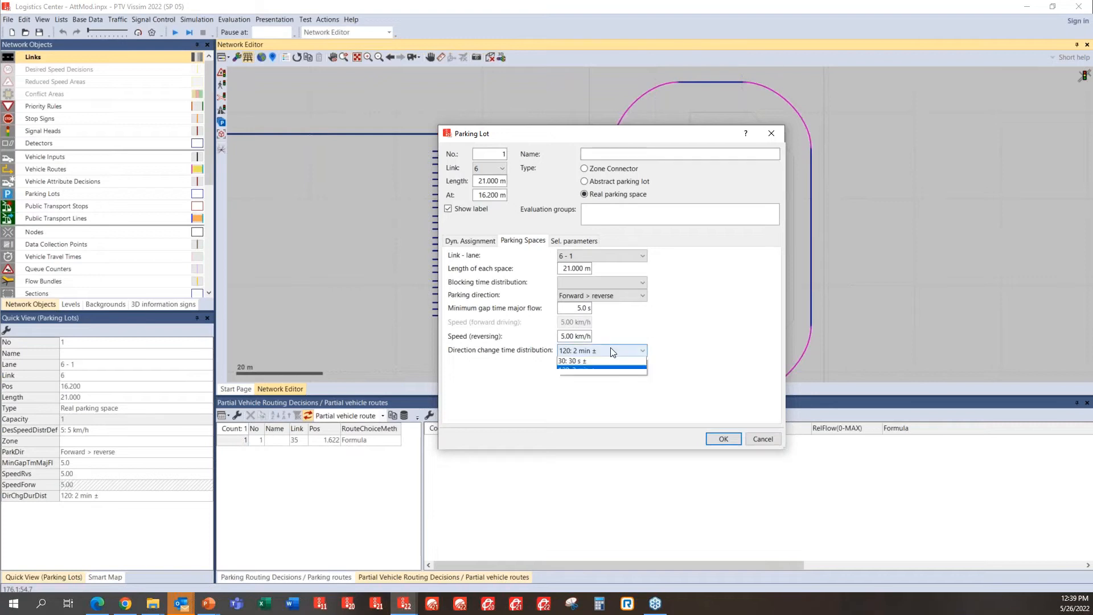
pyautogui.click(683, 348)
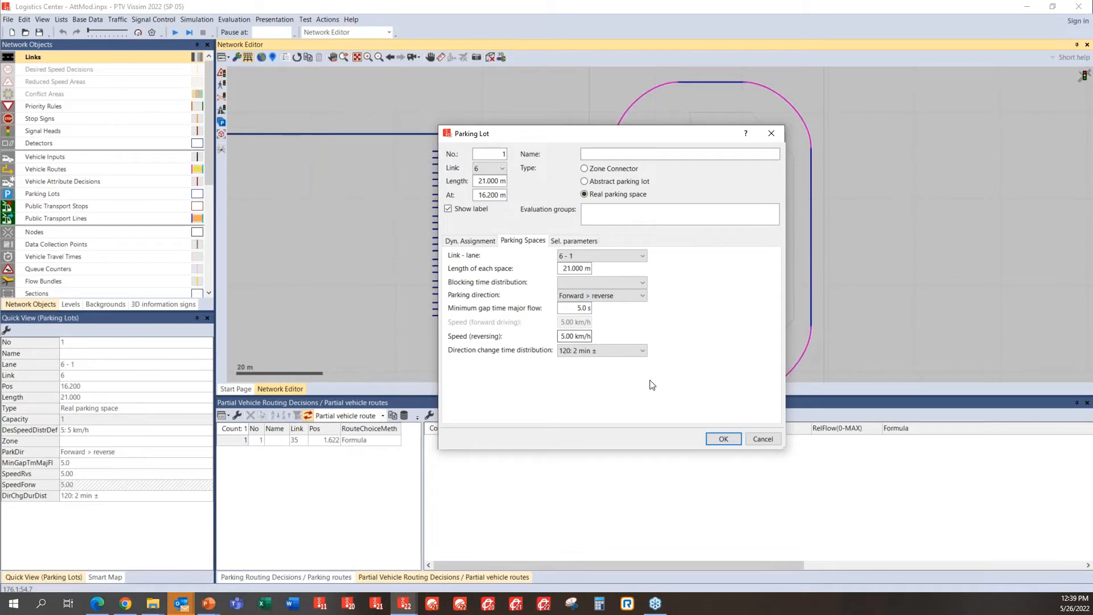
pyautogui.click(755, 440)
# Inspect the section near the entrance and its BaysAvail attribute in the Sections list, and close the section and partial routing lists.
pyautogui.scroll(-5, 859, 299)
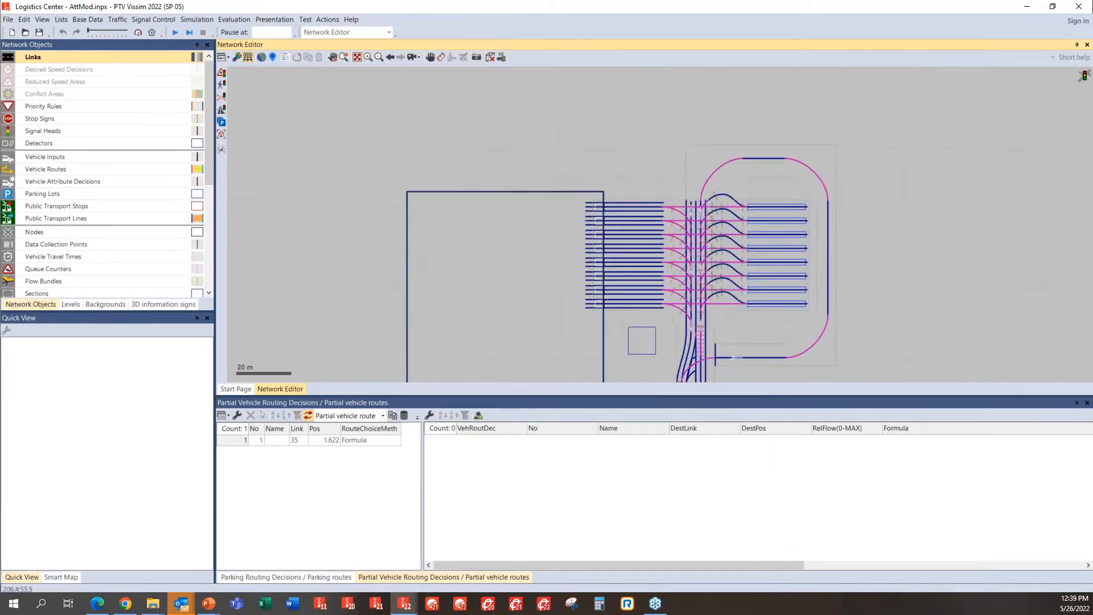
pyautogui.click(484, 291)
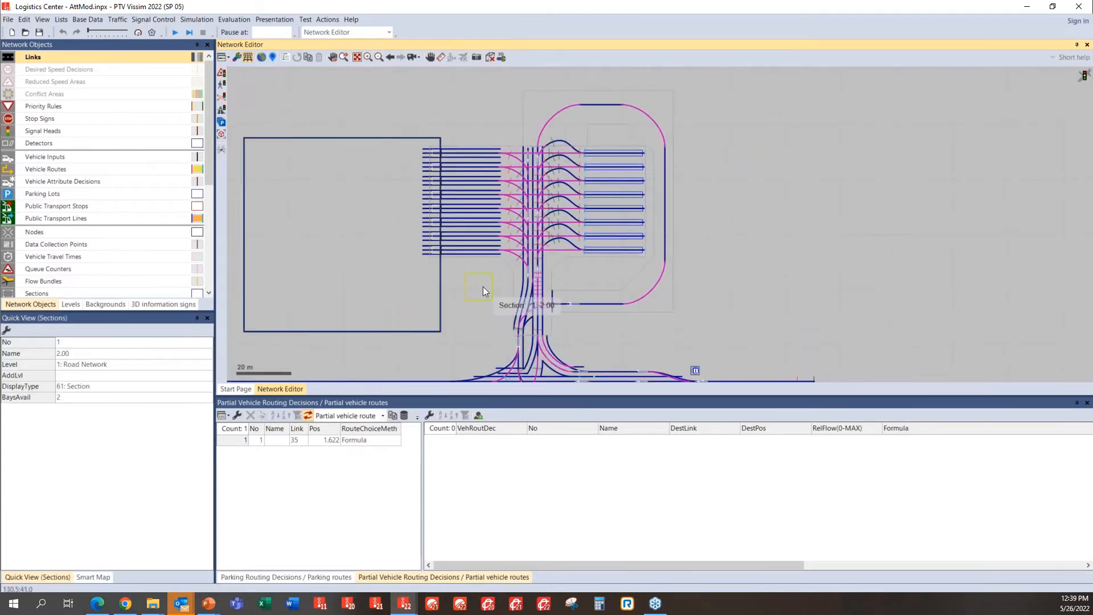
pyautogui.doubleClick(483, 286)
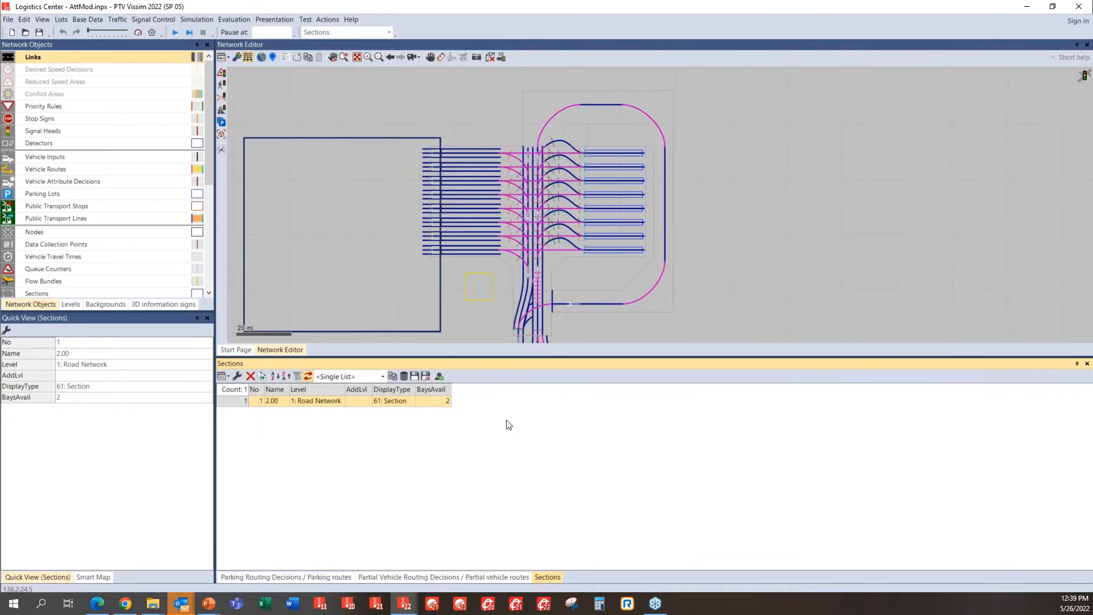
pyautogui.click(765, 265)
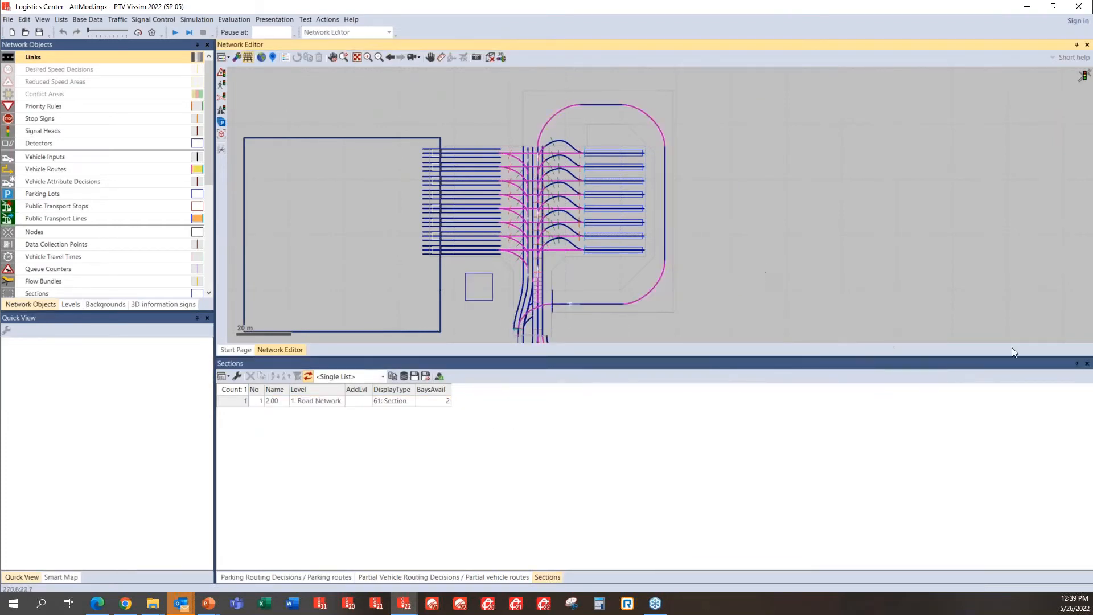
pyautogui.click(1087, 364)
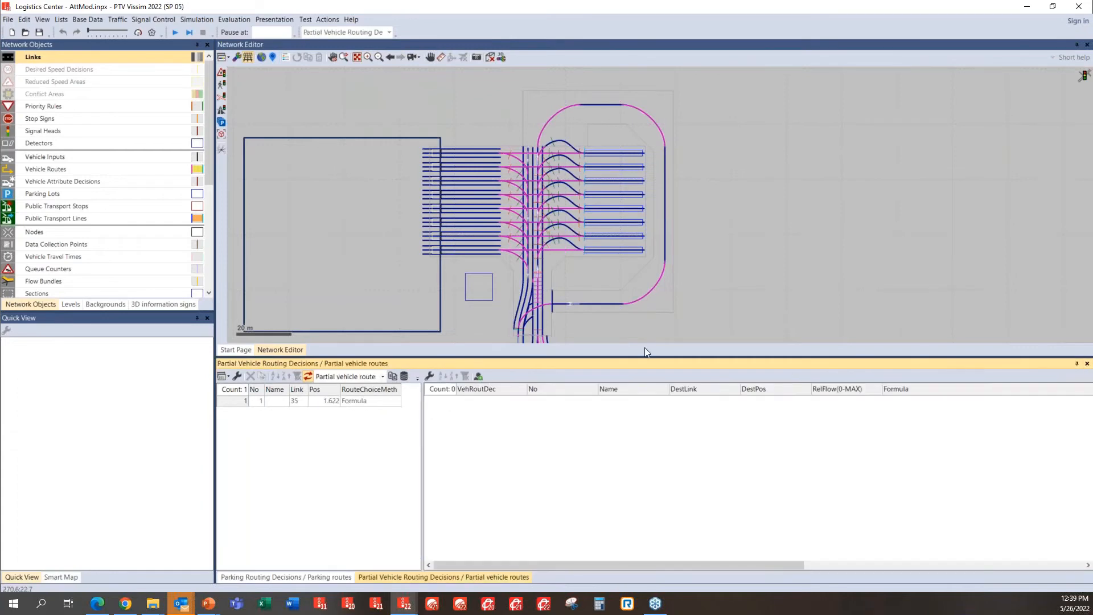
pyautogui.click(1087, 363)
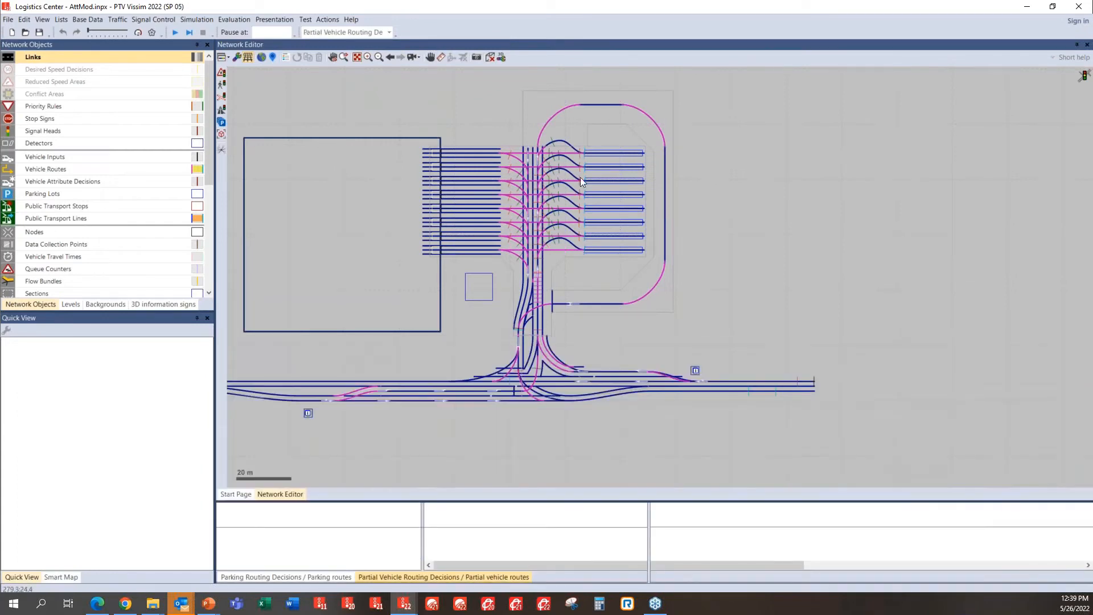
# List the user-defined attributes and examine the formula of the AreaFull attribute without changing it.
pyautogui.click(87, 20)
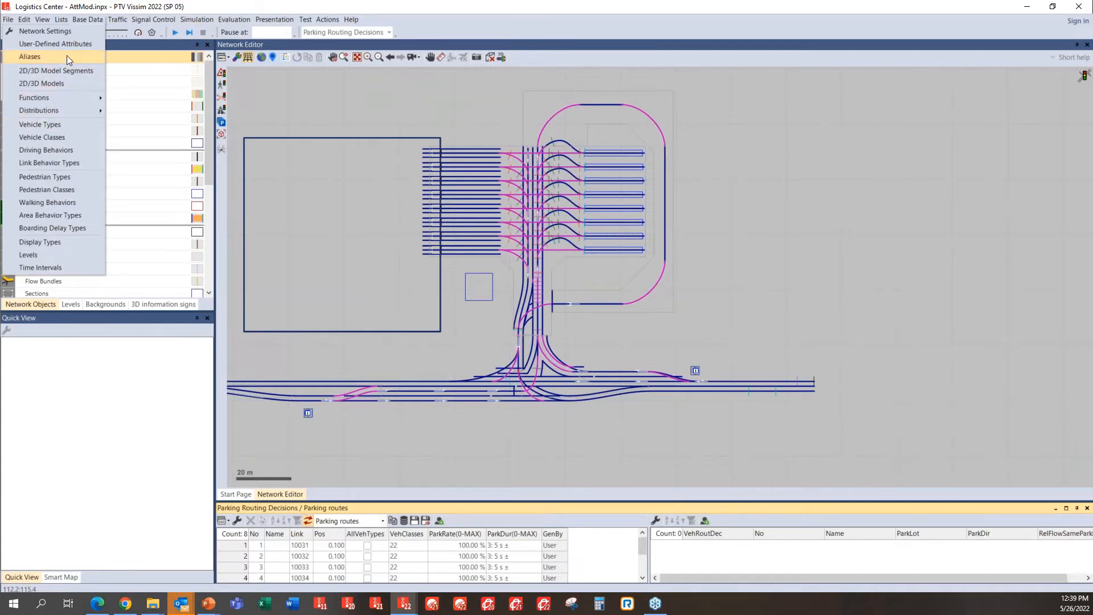
pyautogui.click(66, 48)
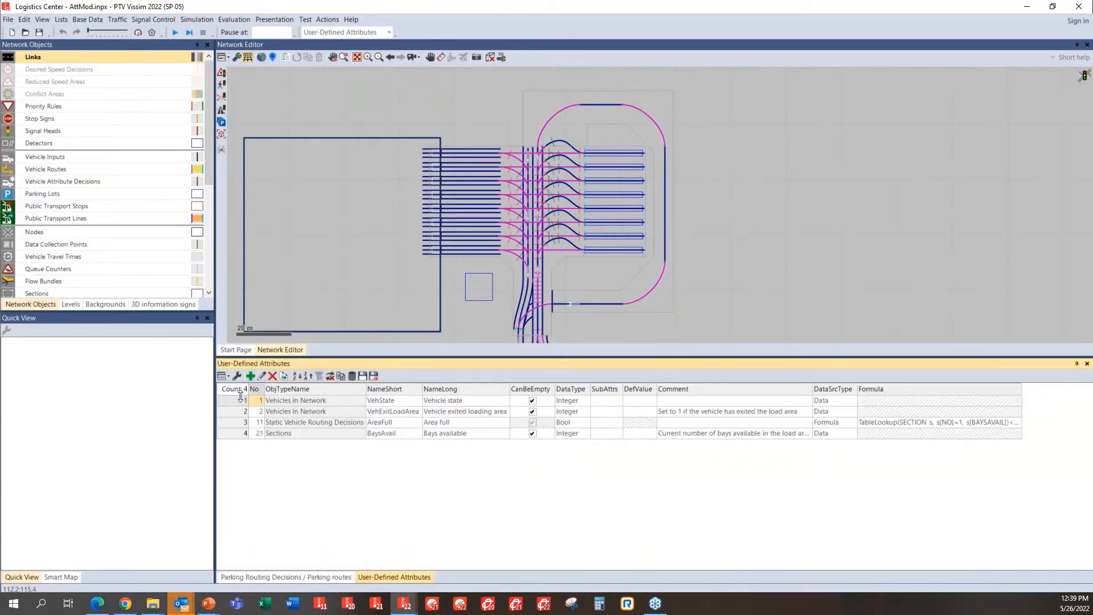
pyautogui.click(240, 401)
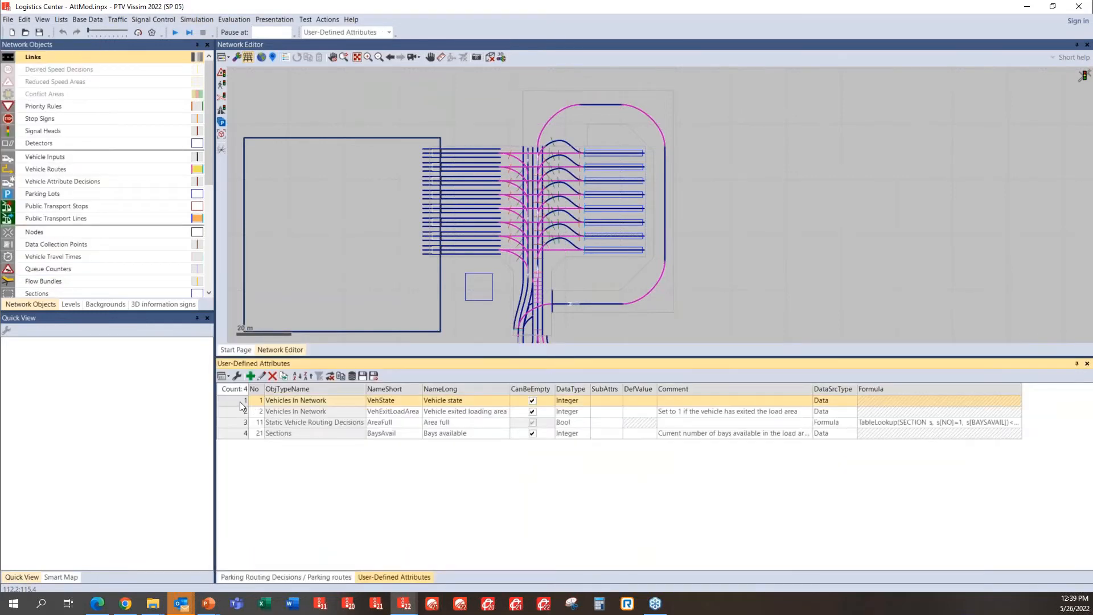
pyautogui.click(874, 415)
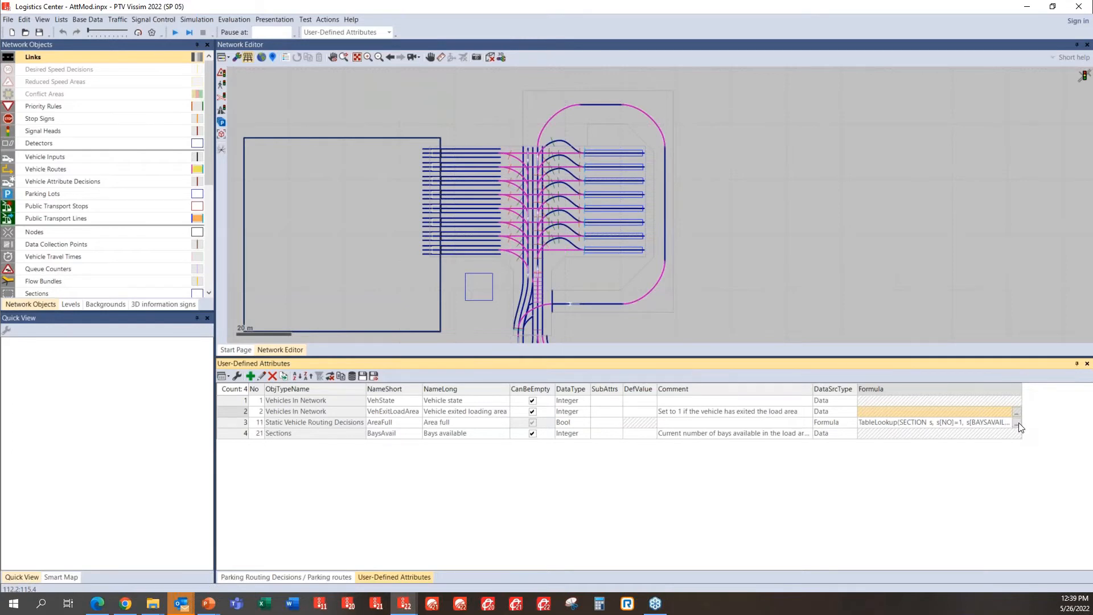
pyautogui.click(1014, 424)
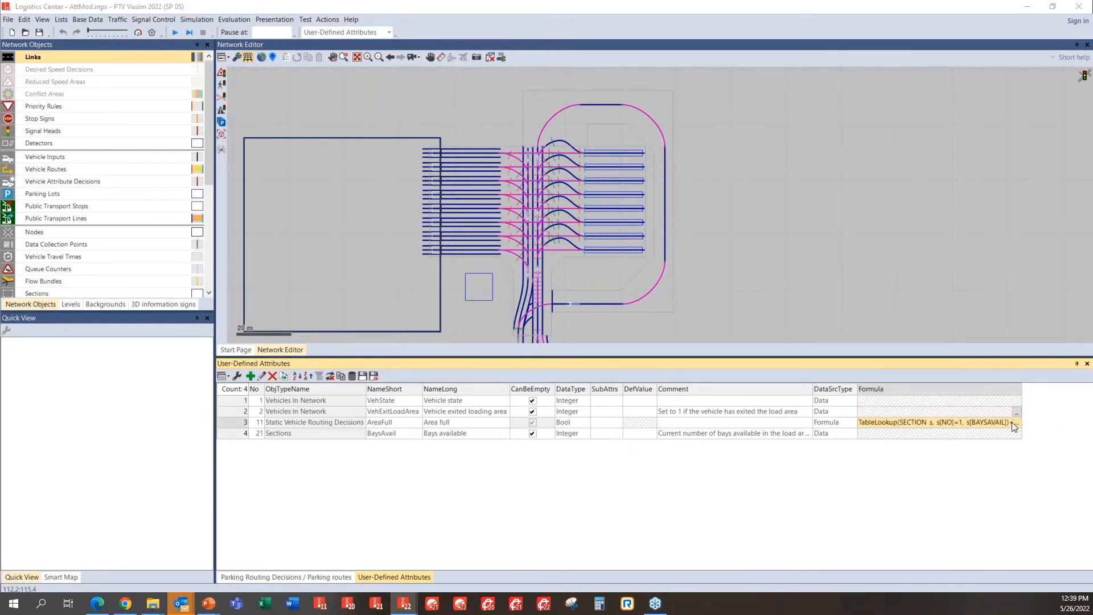
pyautogui.click(1016, 411)
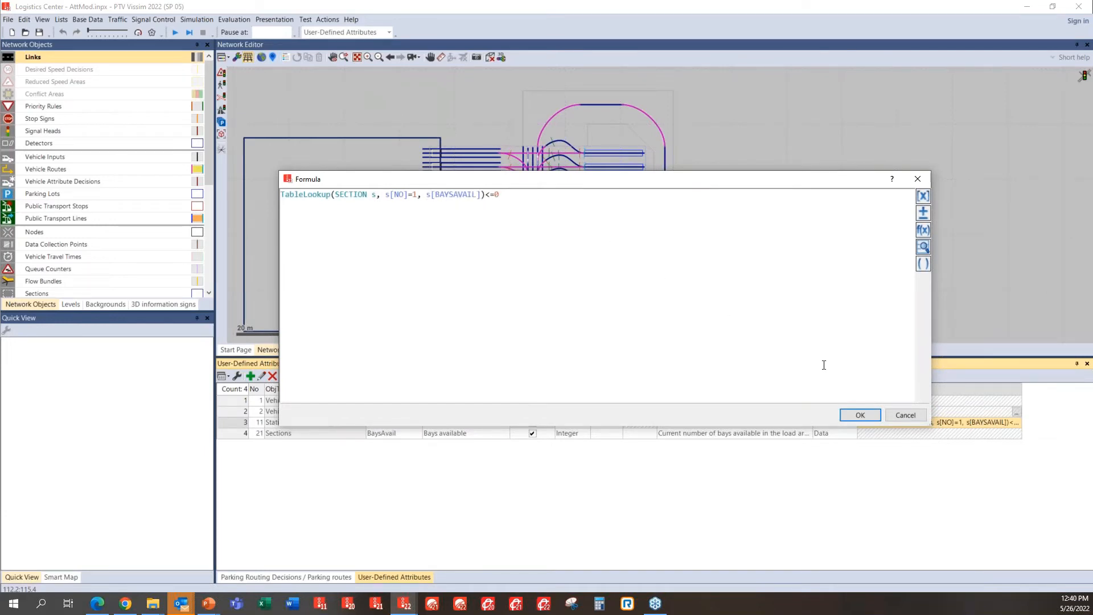
pyautogui.click(909, 412)
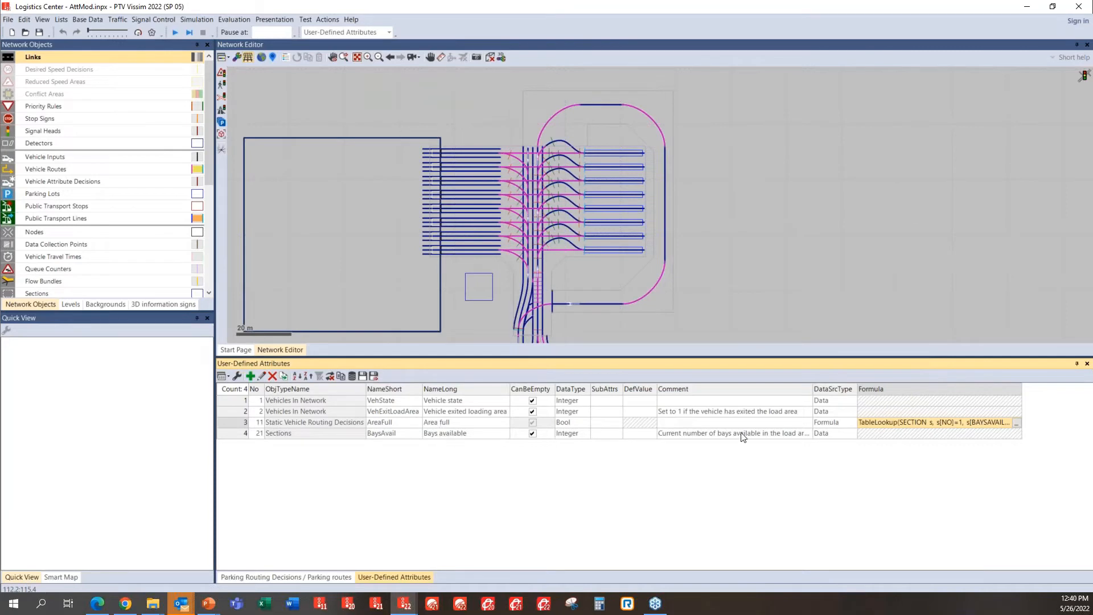
# List the attribute modifications and enlarge the list so that all its columns can be read.
pyautogui.click(226, 19)
pyautogui.moveTo(91, 22)
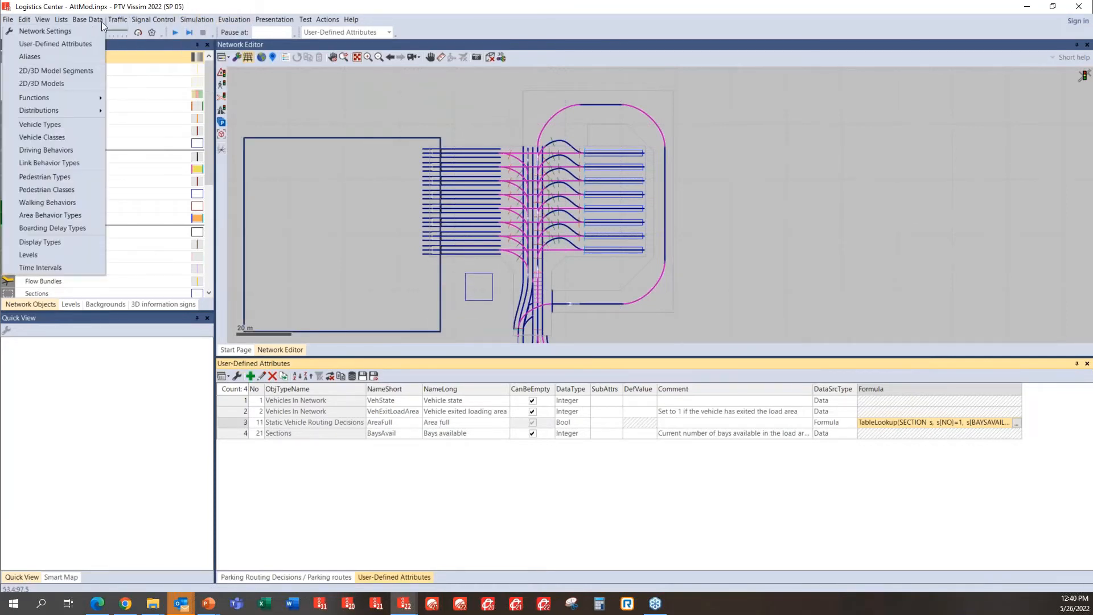
pyautogui.moveTo(321, 23)
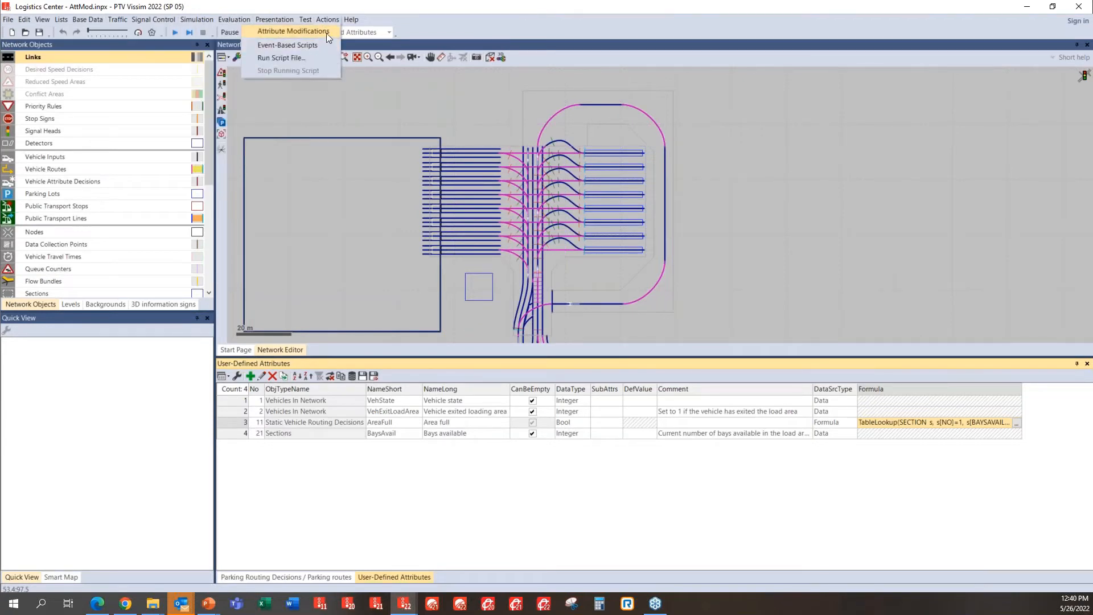
pyautogui.click(326, 32)
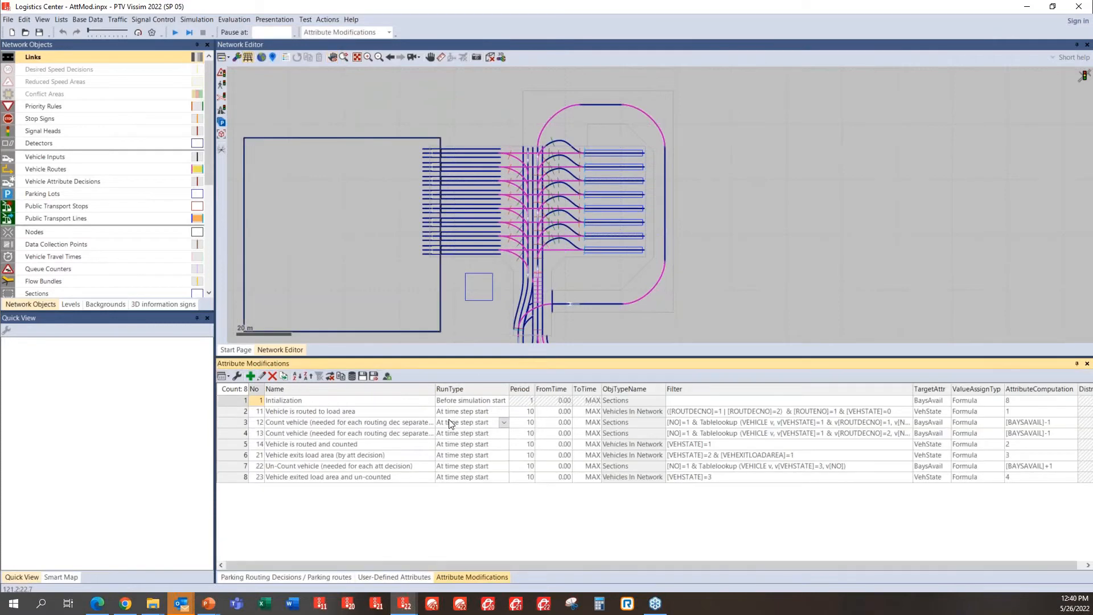
pyautogui.moveTo(470, 357); pyautogui.dragTo(470, 352)
pyautogui.moveTo(214, 417); pyautogui.dragTo(171, 417)
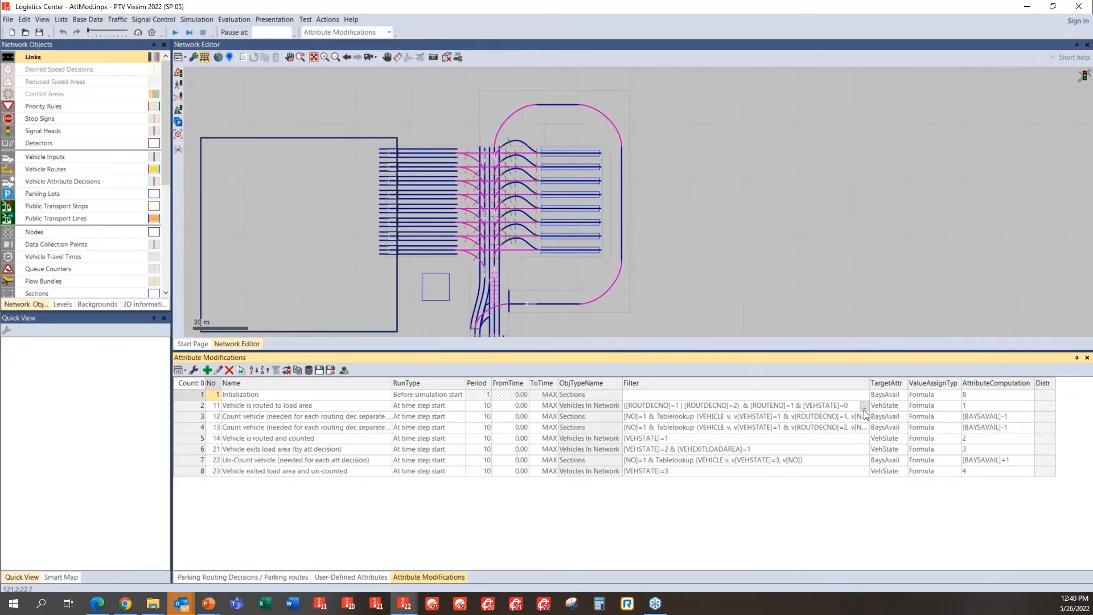
# Examine the filter formula of the "Vehicle is routed to load area" attribute modification and close it without changes.
pyautogui.click(860, 406)
pyautogui.click(864, 405)
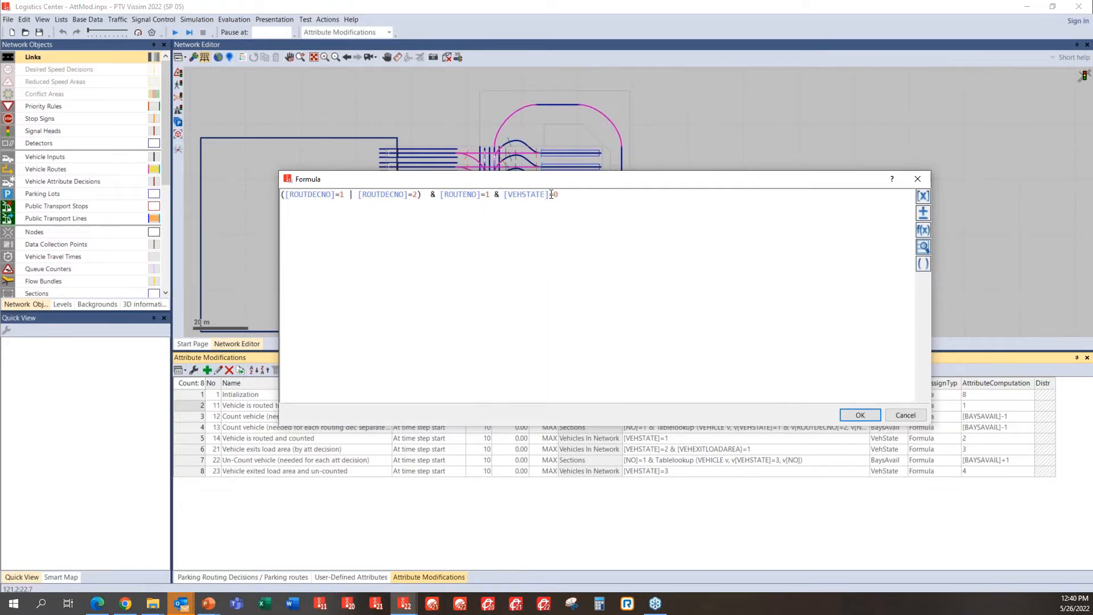
pyautogui.click(905, 415)
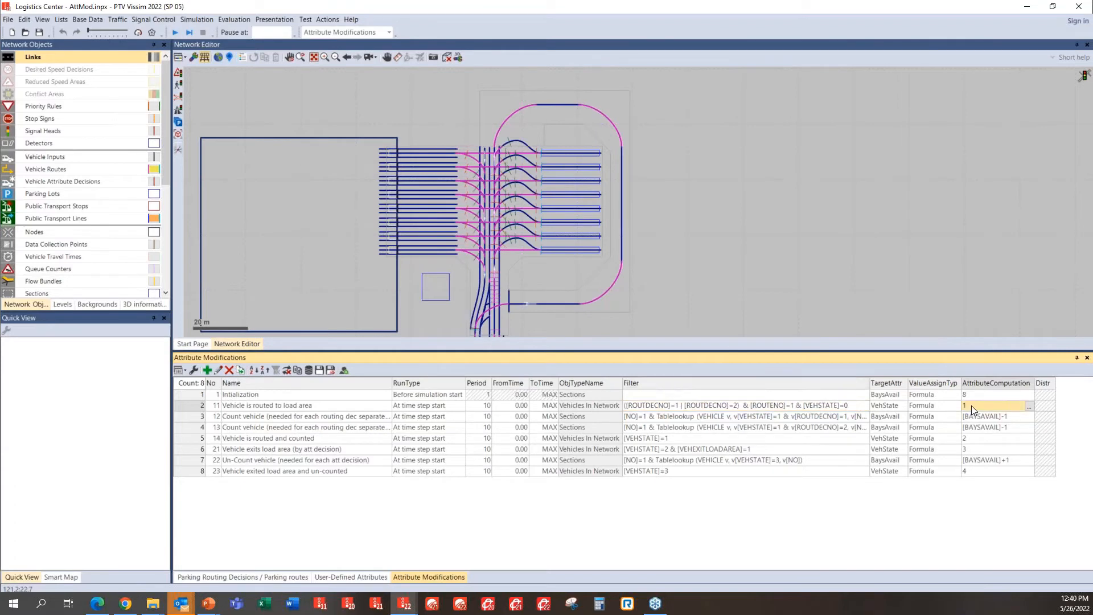
# Review the AttributeComputation values of the vehicle state modifications, and close all the open attribute and parking routing lists.
pyautogui.click(971, 439)
pyautogui.click(974, 473)
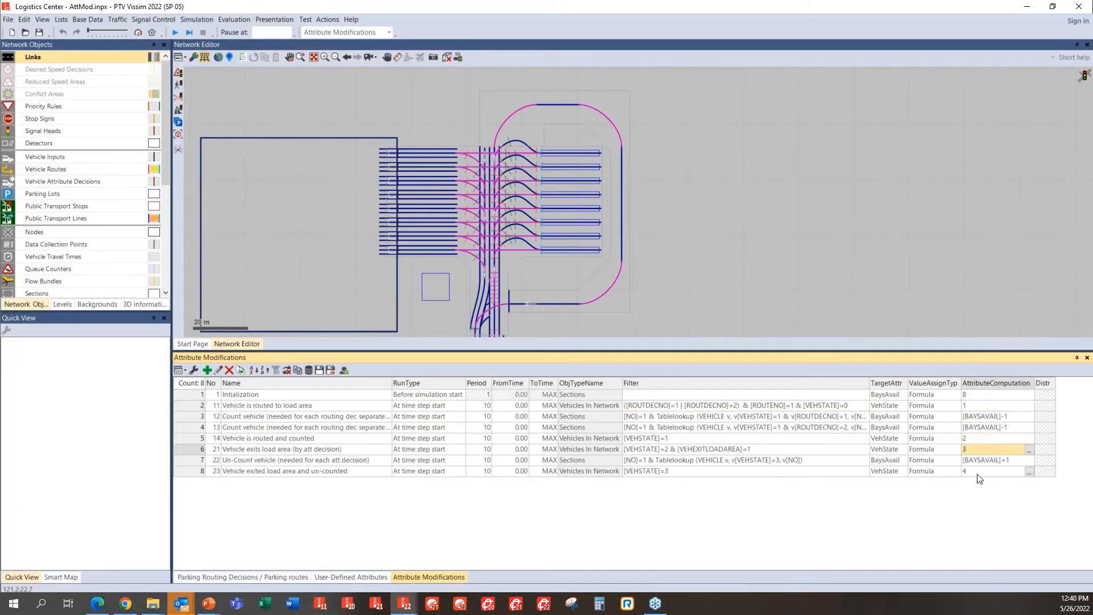
pyautogui.click(1088, 359)
pyautogui.click(1087, 359)
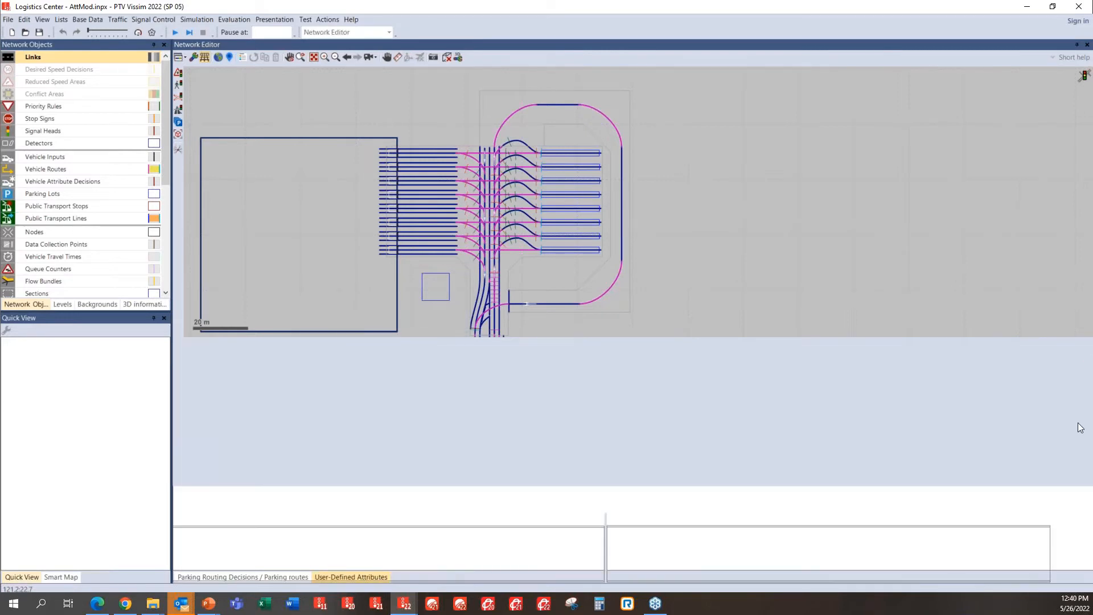
pyautogui.click(1088, 507)
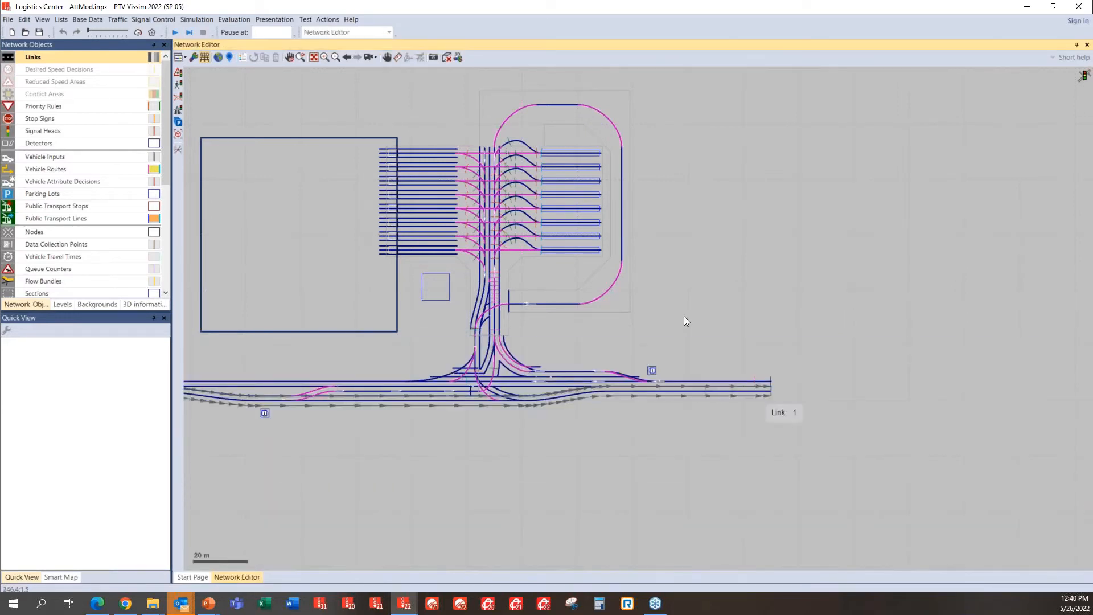
# Turn off the wireframe display of the network and start the simulation to watch the trucks at the loading bays.
pyautogui.moveTo(671, 215); pyautogui.dragTo(746, 256)
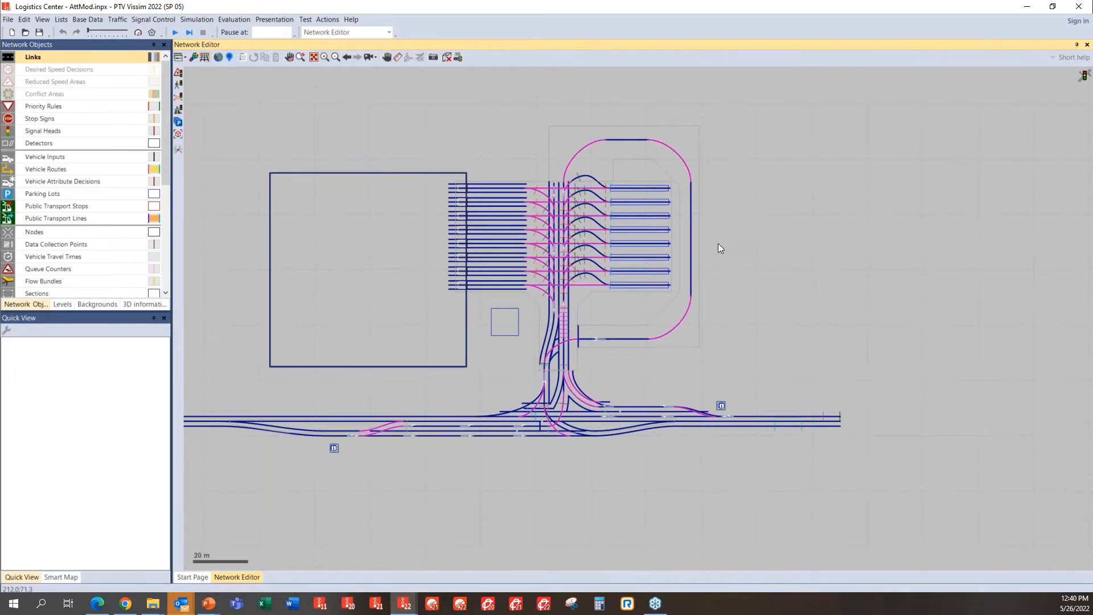
pyautogui.hotkey('ctrl', 'w')
pyautogui.scroll(-1, 731, 241)
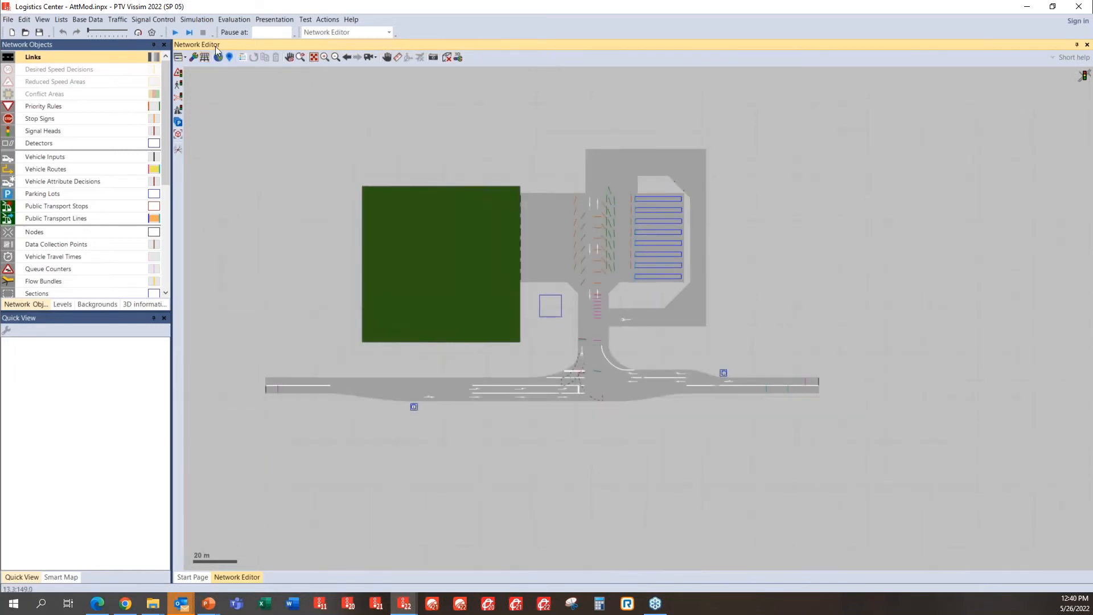
pyautogui.press('F5')
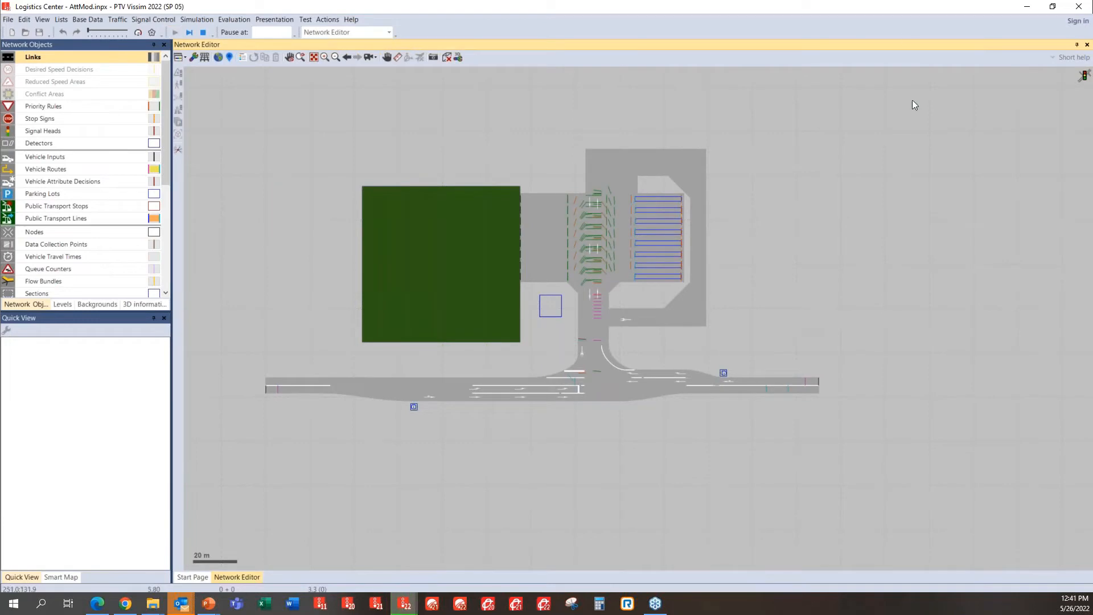
pyautogui.scroll(4, 671, 281)
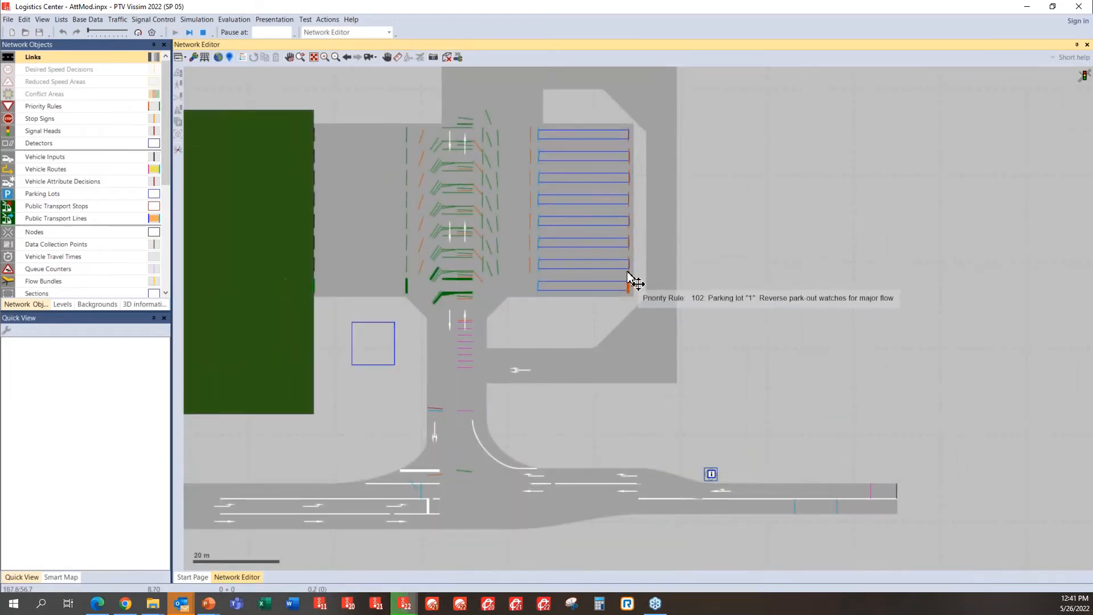
pyautogui.scroll(3, 629, 272)
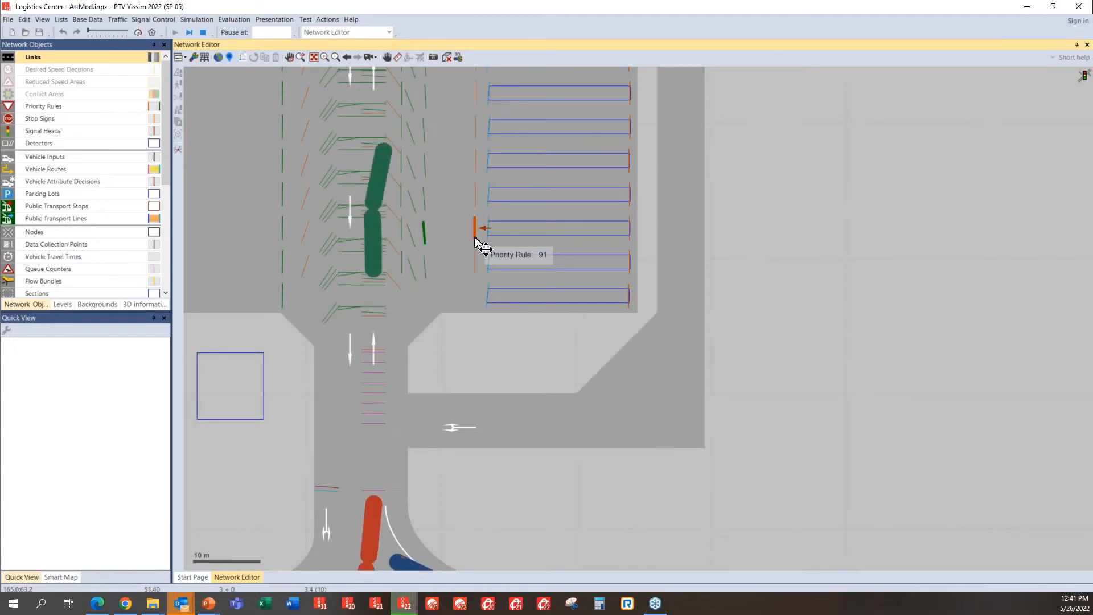
# Hide the priority rules and the vehicle routes in the network while the simulation runs.
pyautogui.scroll(-3, 489, 244)
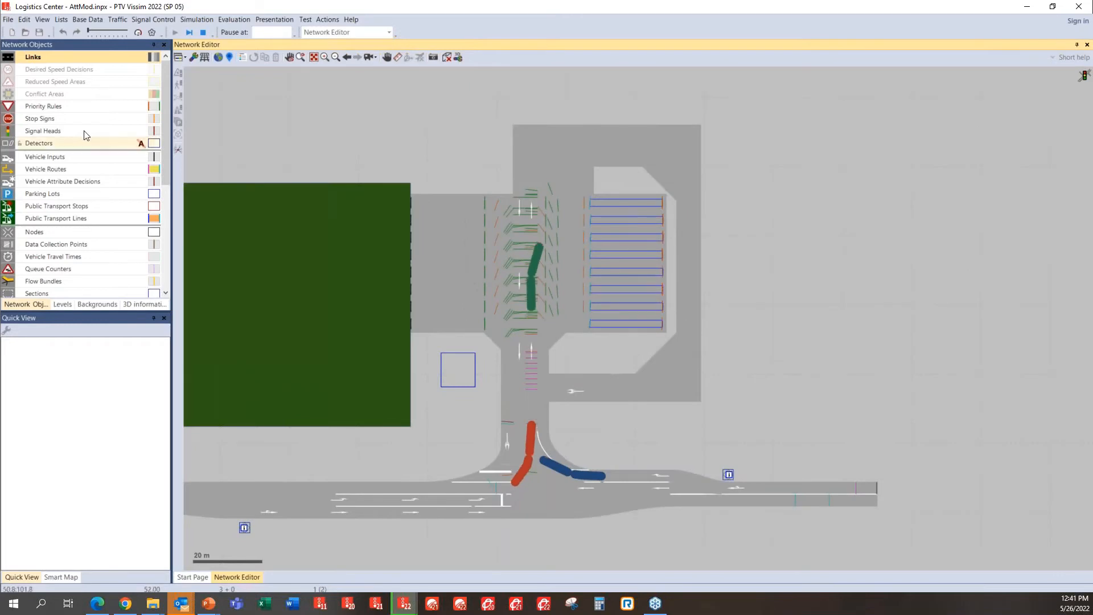
pyautogui.click(6, 108)
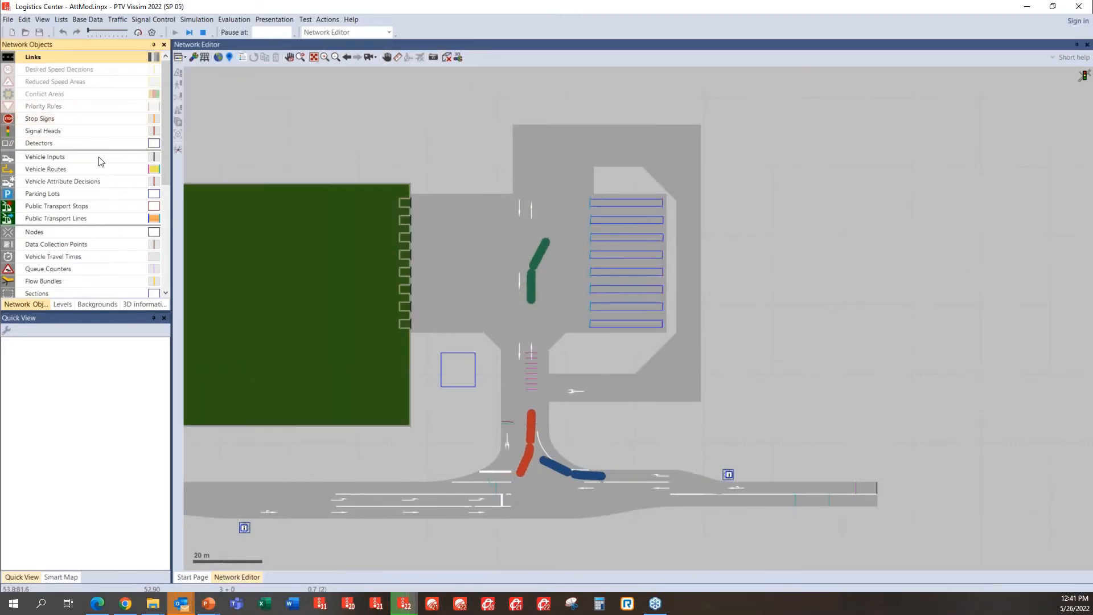
pyautogui.click(5, 170)
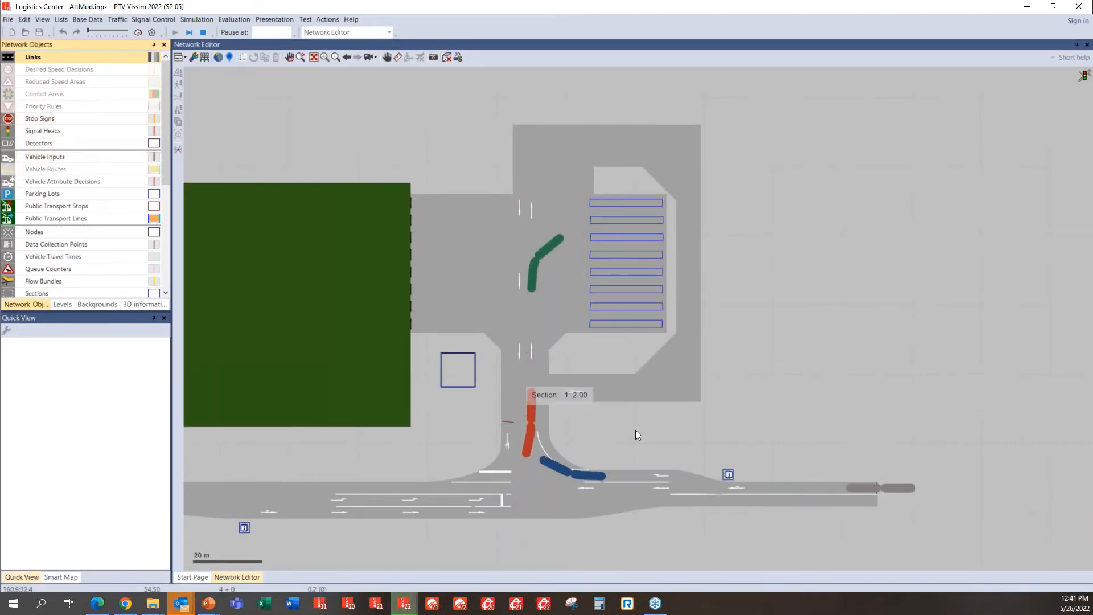
pyautogui.click(787, 406)
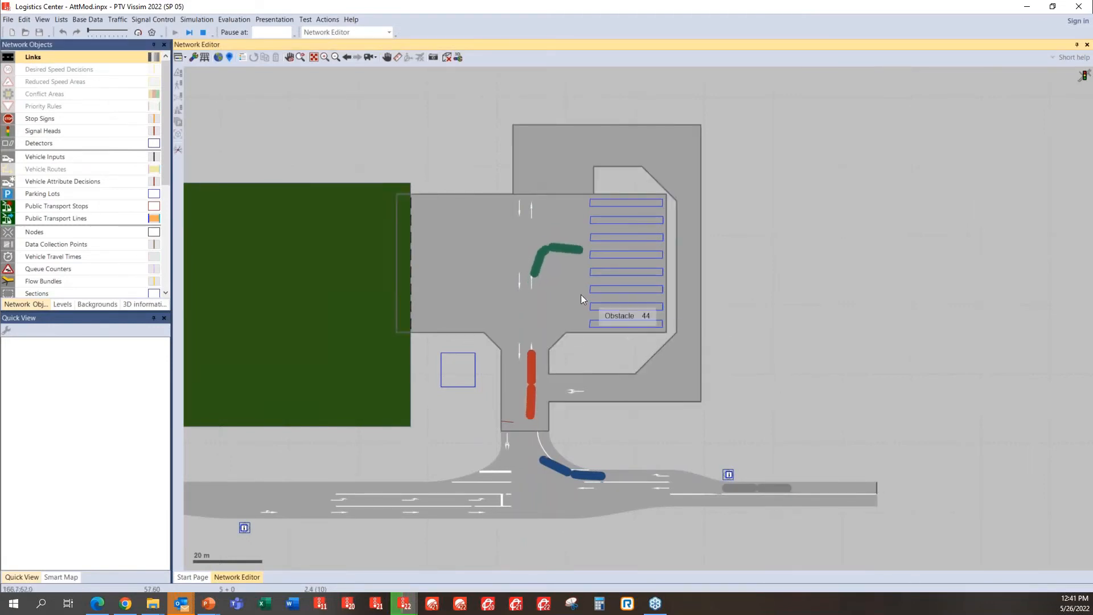
# Select the truck at the entrance turn and follow its attributes, such as VehState, RoutDecNo and DwellTm, during the simulation.
pyautogui.click(551, 462)
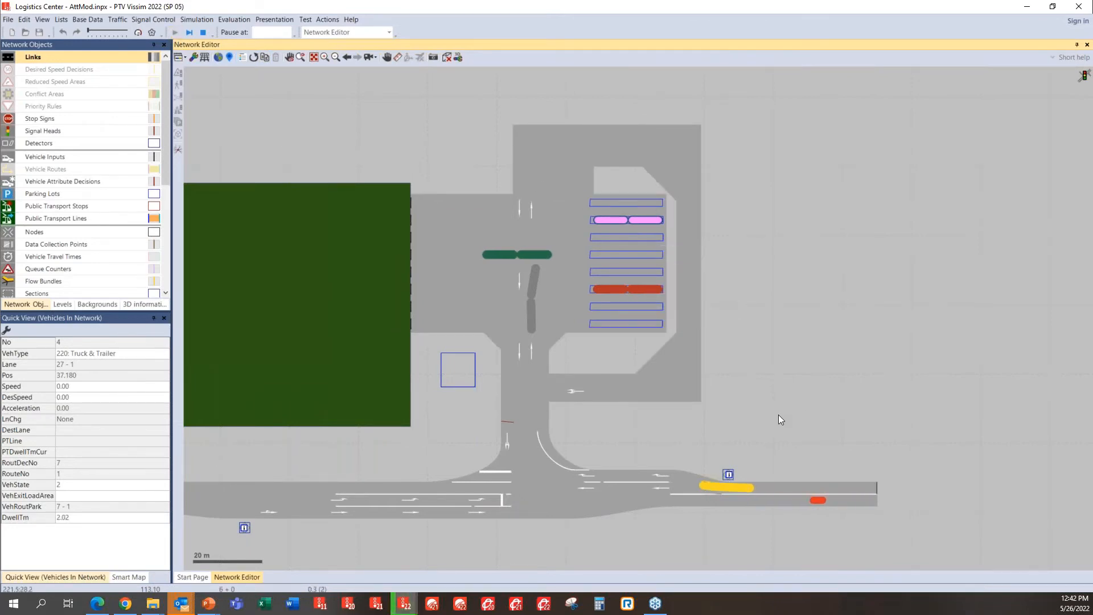
pyautogui.moveTo(778, 415)
pyautogui.mouseDown()
pyautogui.moveTo(823, 323)
pyautogui.moveTo(785, 406)
pyautogui.mouseUp()
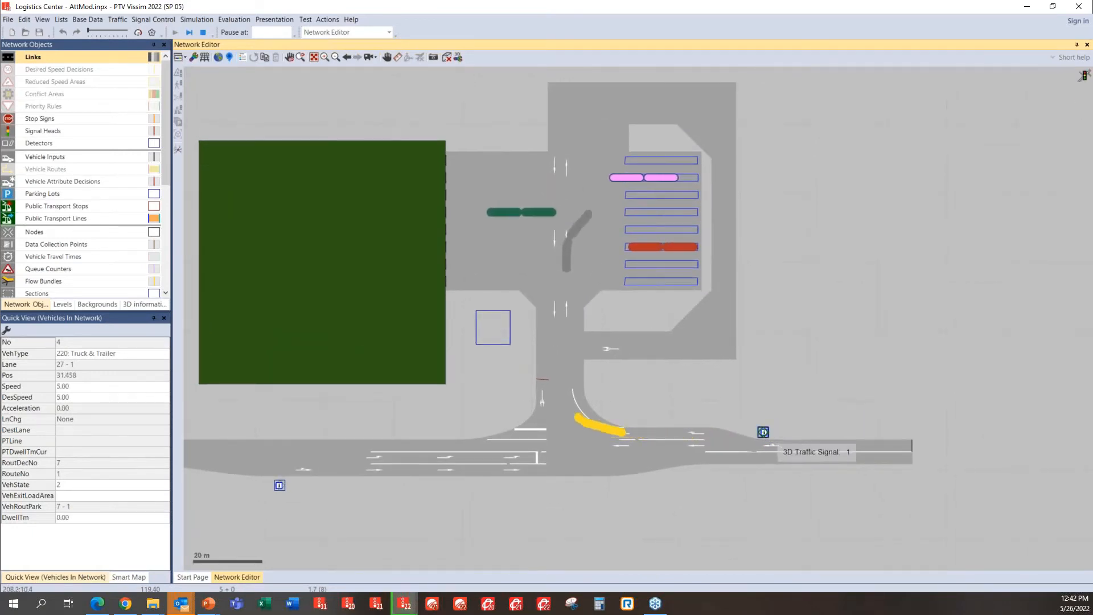
pyautogui.scroll(1, 764, 432)
pyautogui.scroll(2, 767, 434)
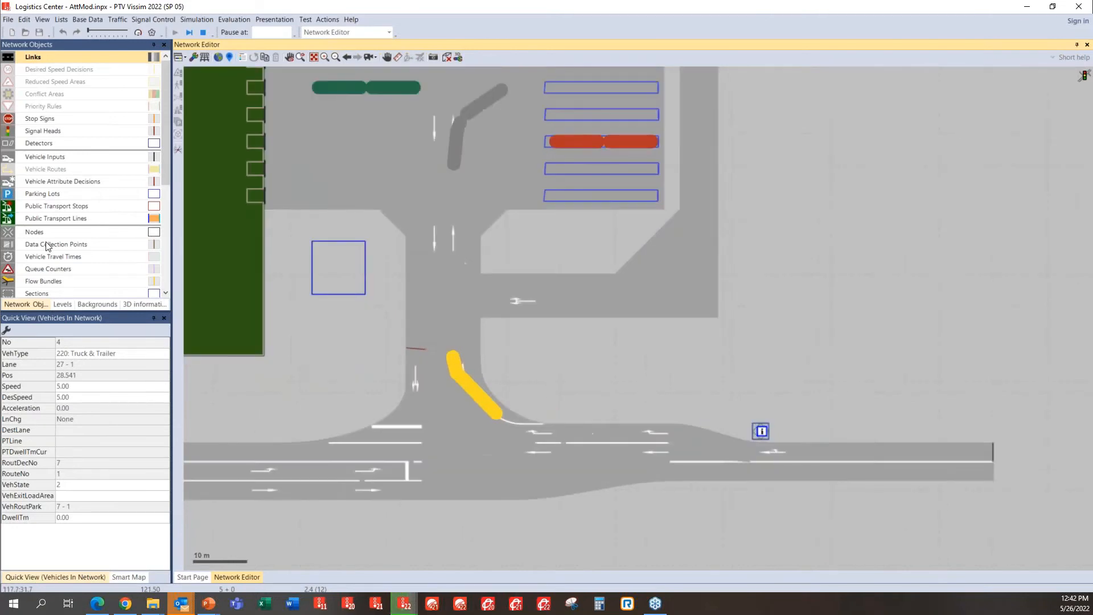
pyautogui.scroll(-6, 168, 272)
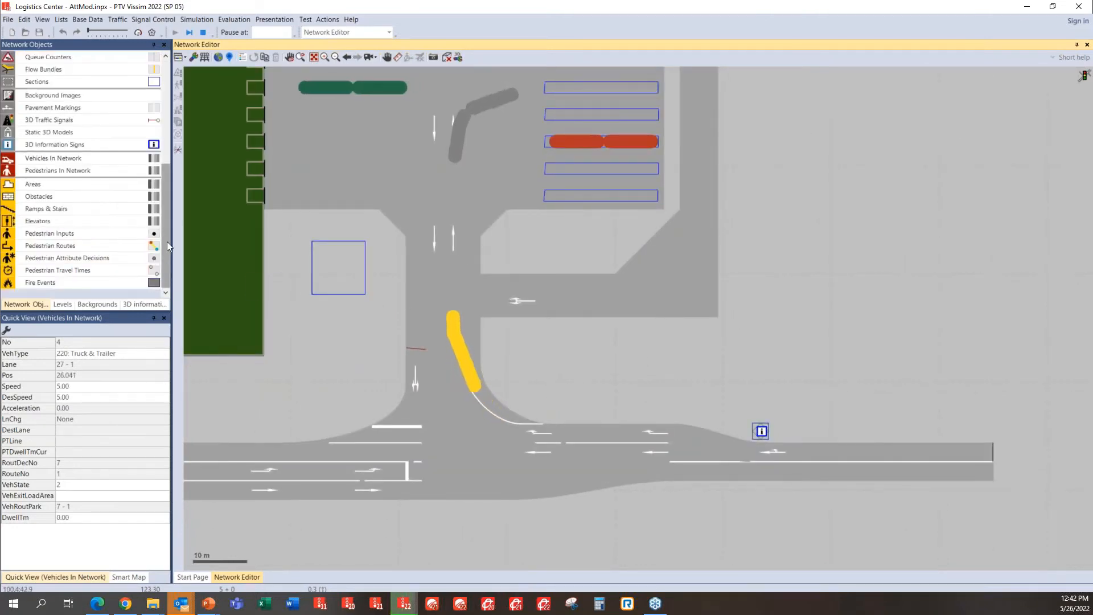
# Show the network in 3D and inspect the loading bays sign beside the approach road from near road level.
pyautogui.hotkey('ctrl', 'd')
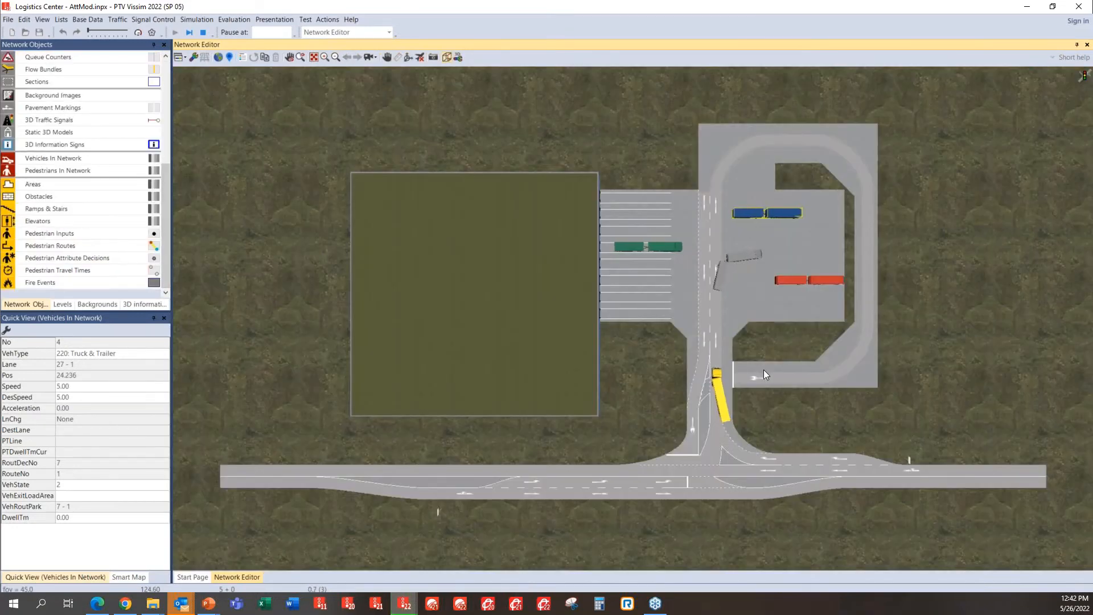
pyautogui.moveTo(799, 414); pyautogui.dragTo(426, 317)
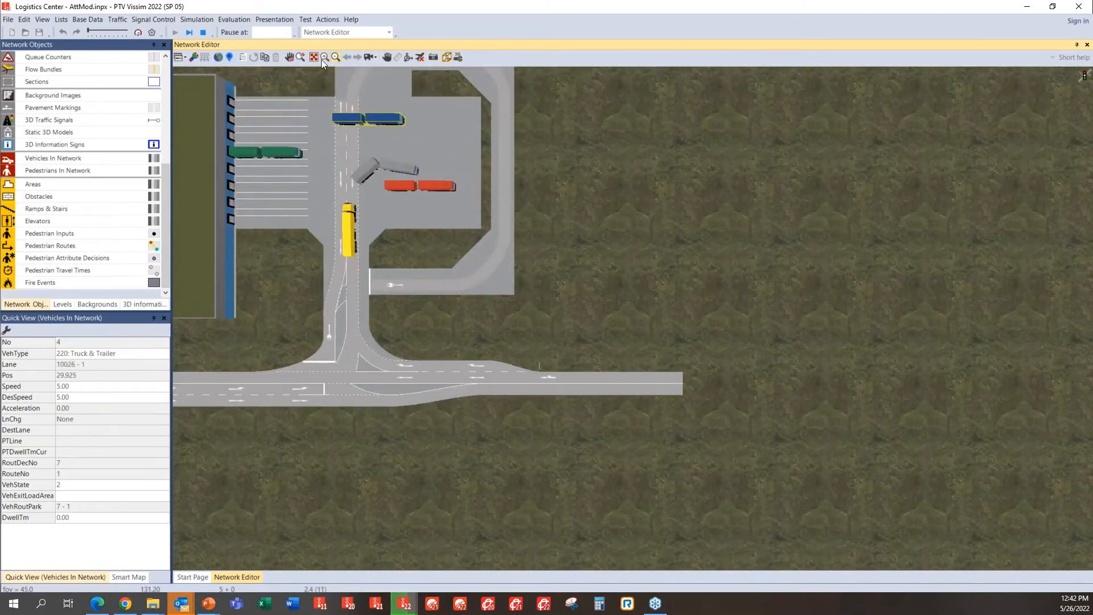
pyautogui.click(408, 57)
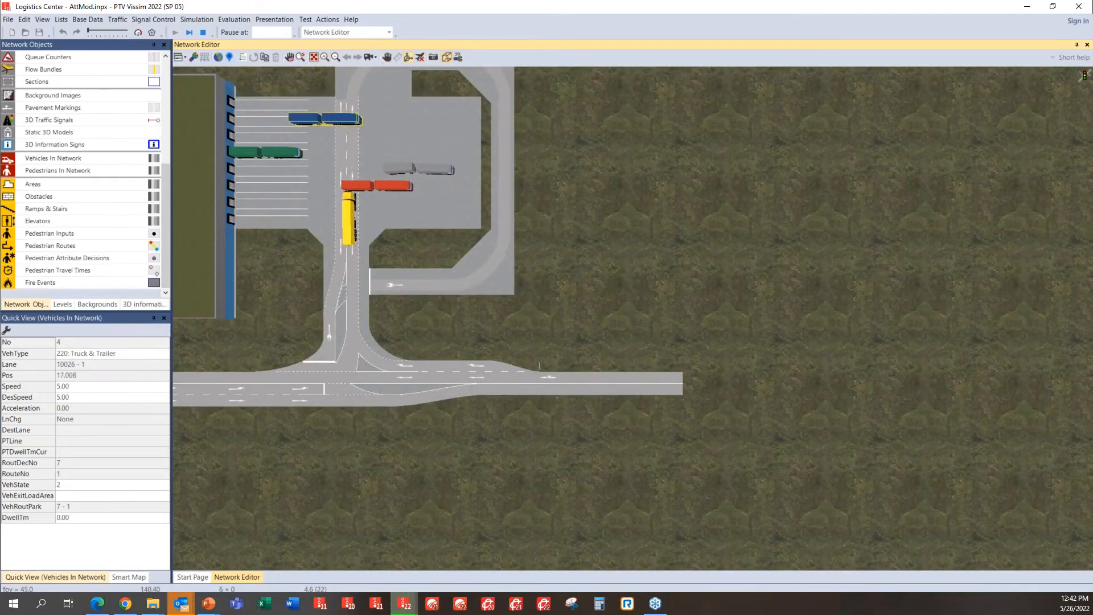
pyautogui.moveTo(367, 398); pyautogui.dragTo(380, 312)
pyautogui.scroll(5, 484, 311)
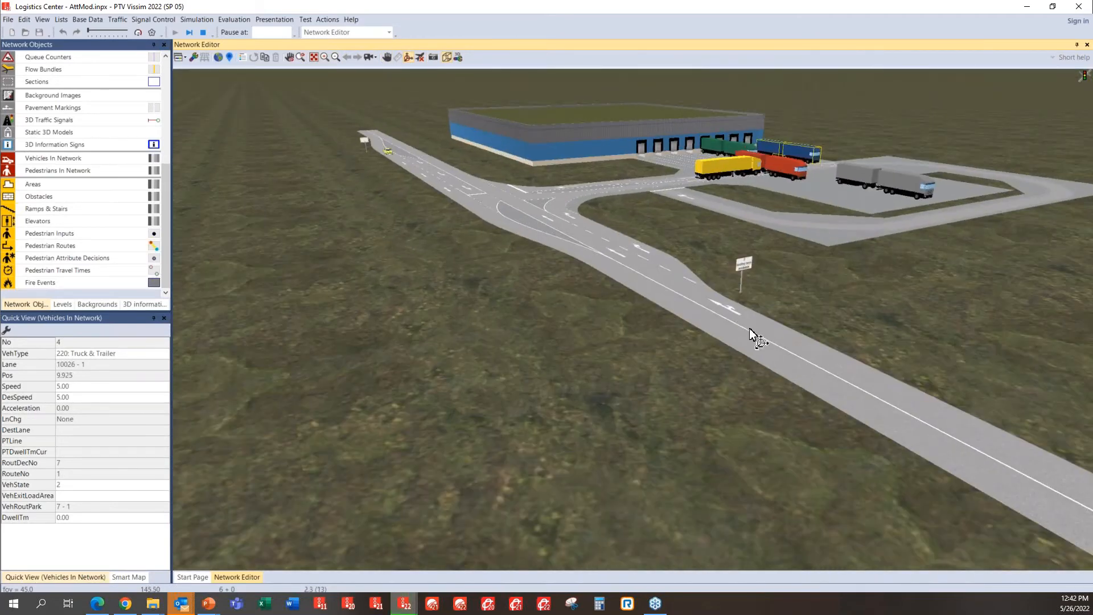
pyautogui.moveTo(745, 321); pyautogui.dragTo(806, 286)
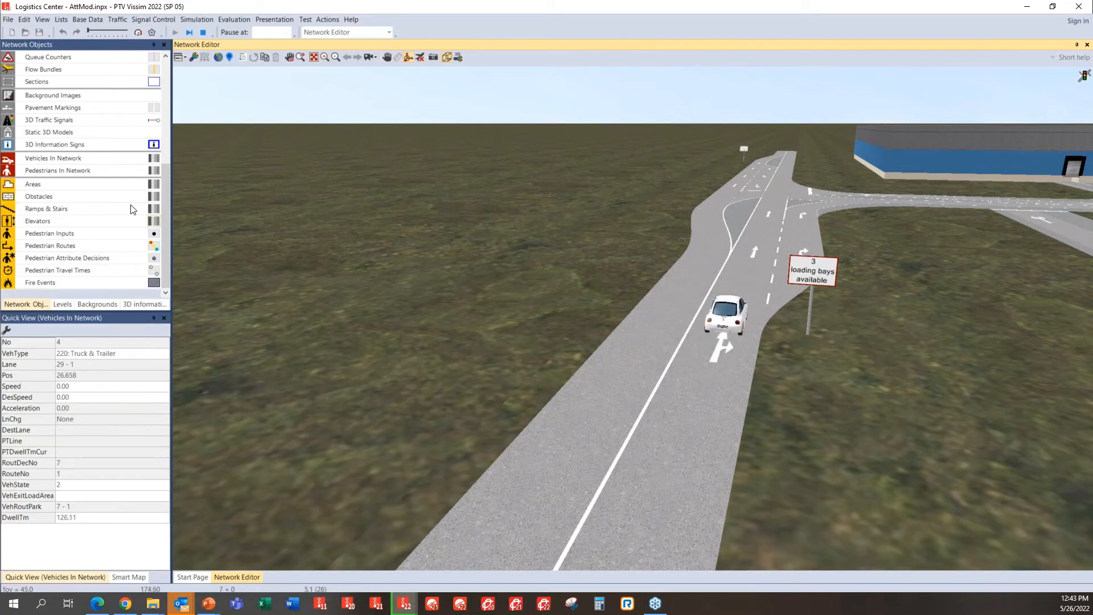
# List the 3D information signs of the network.
pyautogui.click(87, 147)
pyautogui.rightClick(87, 149)
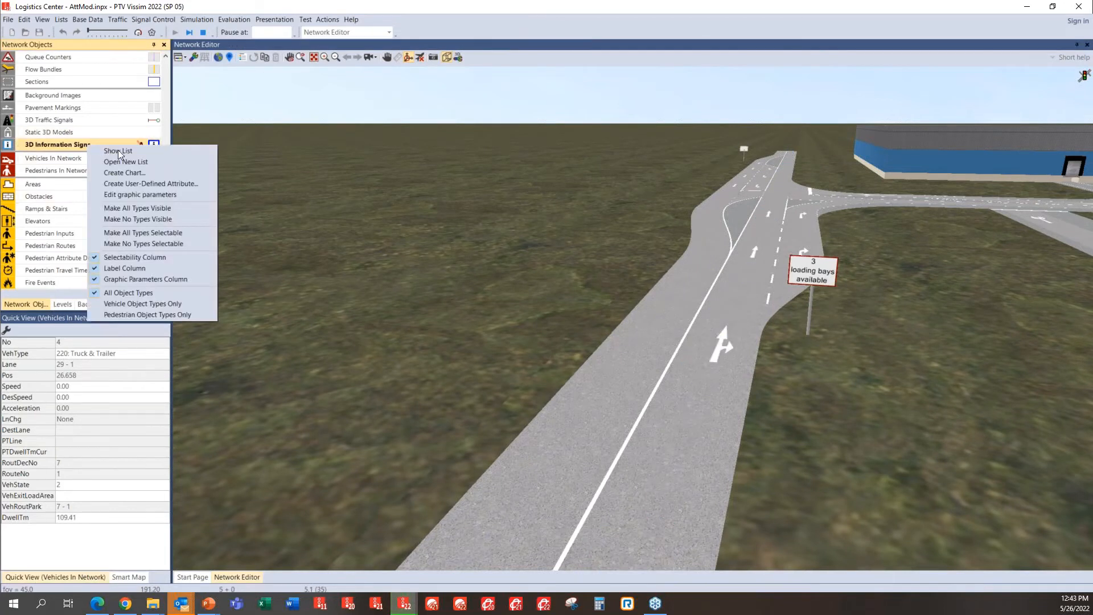
pyautogui.click(125, 152)
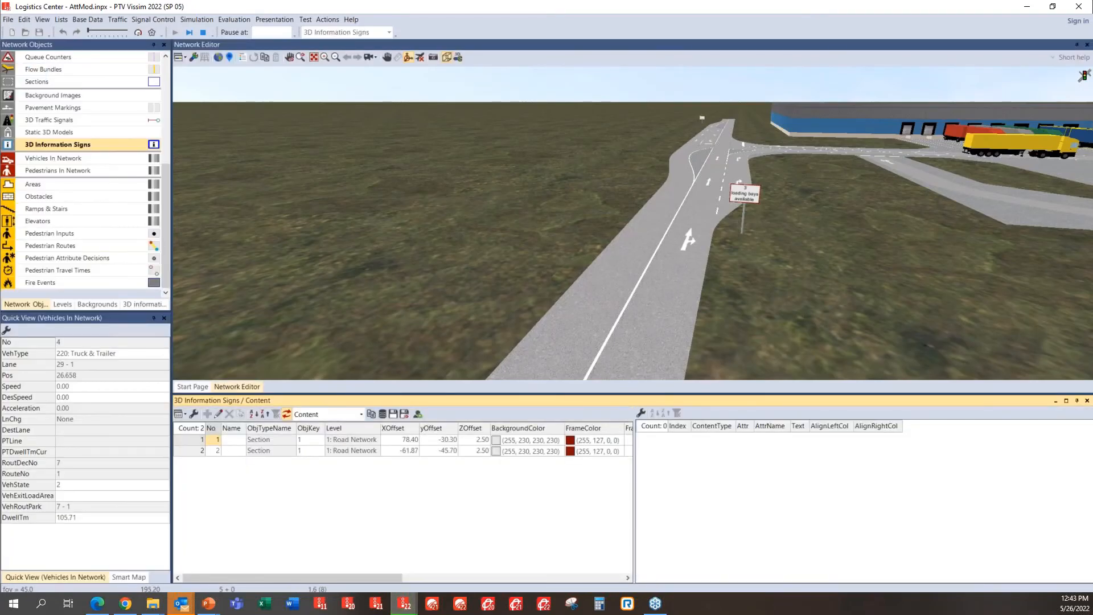
# Examine the contents of 3D information sign 1 and the content types it can take, and close it without changes.
pyautogui.click(197, 441)
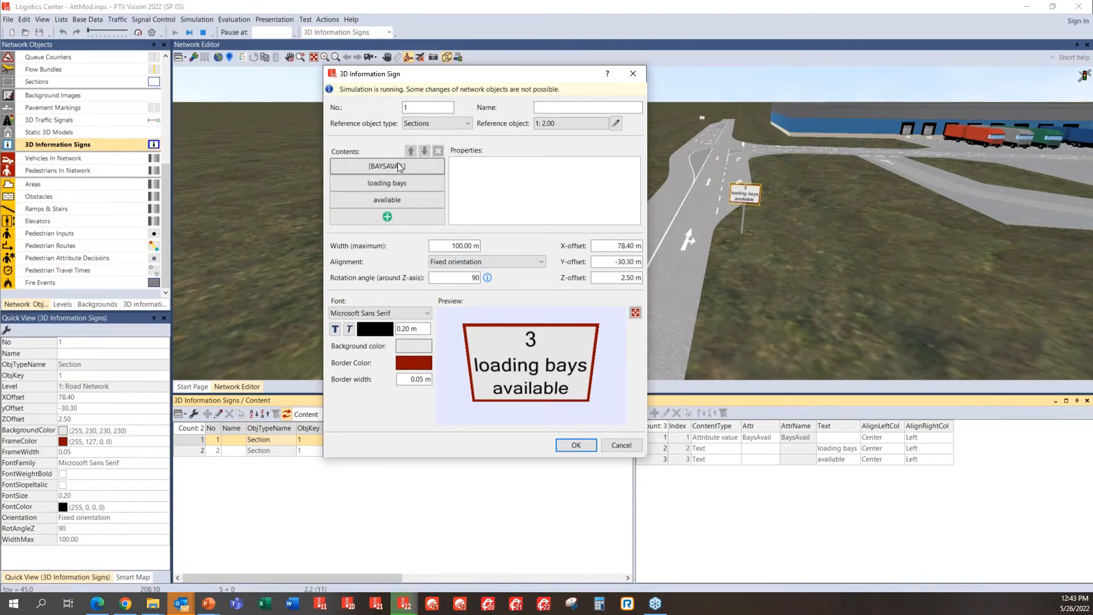
pyautogui.click(410, 218)
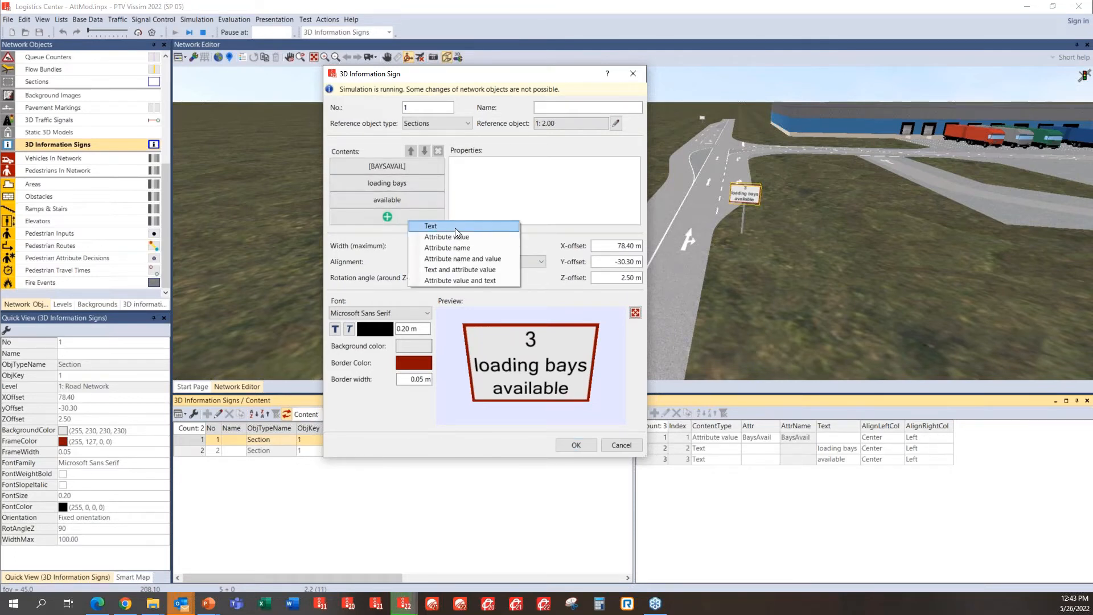
pyautogui.click(443, 381)
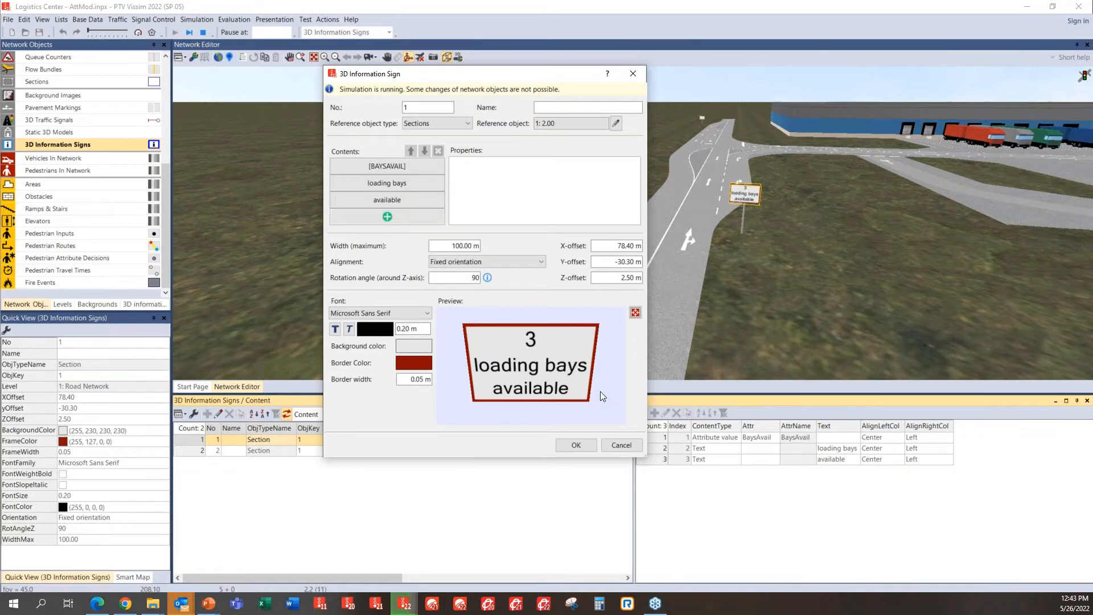
pyautogui.click(622, 446)
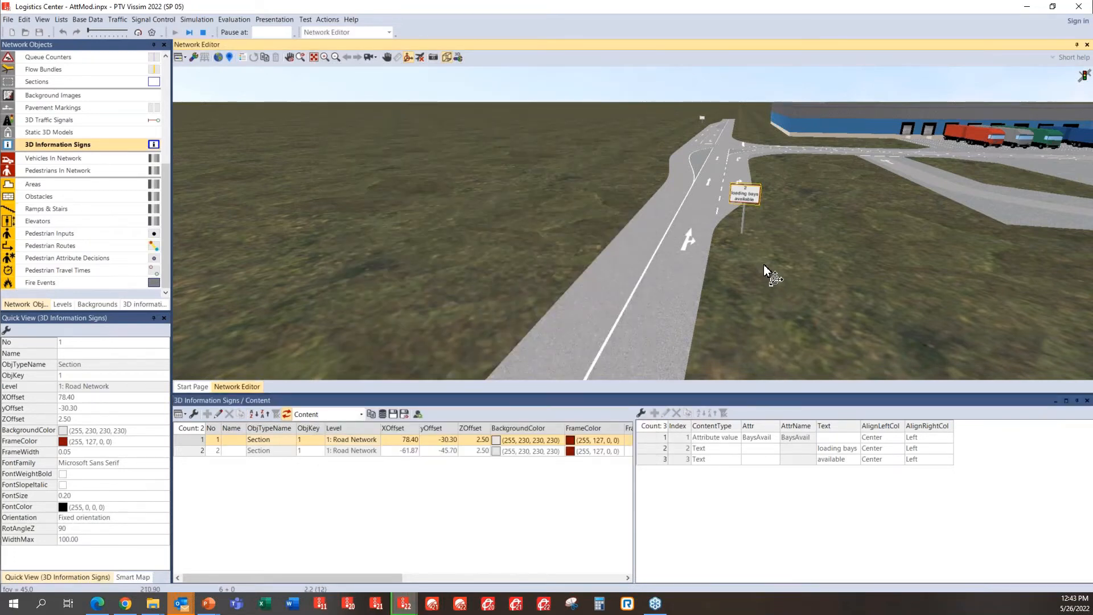
# Return to the 2D view of the whole network, clear the sign selection and stop the simulation.
pyautogui.hotkey('ctrl', 'd')
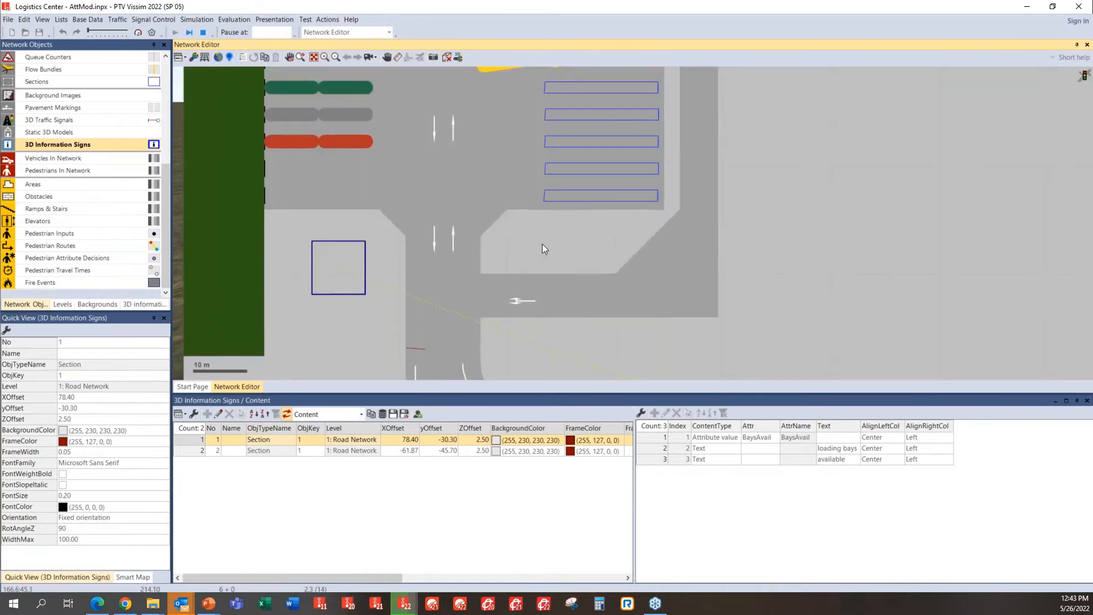
pyautogui.scroll(-6, 538, 243)
pyautogui.click(704, 238)
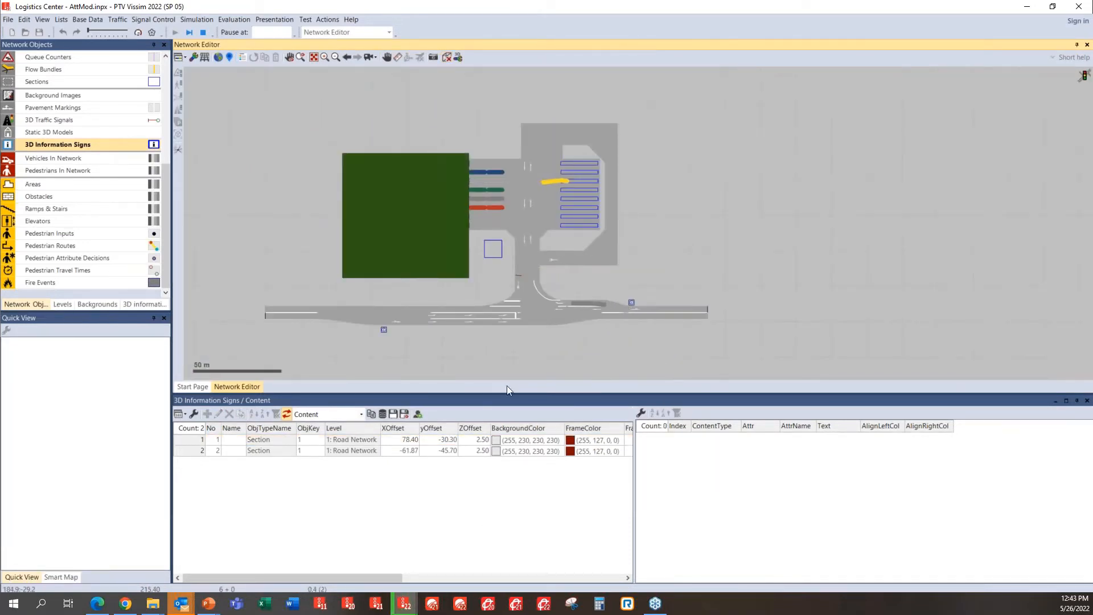
pyautogui.click(205, 35)
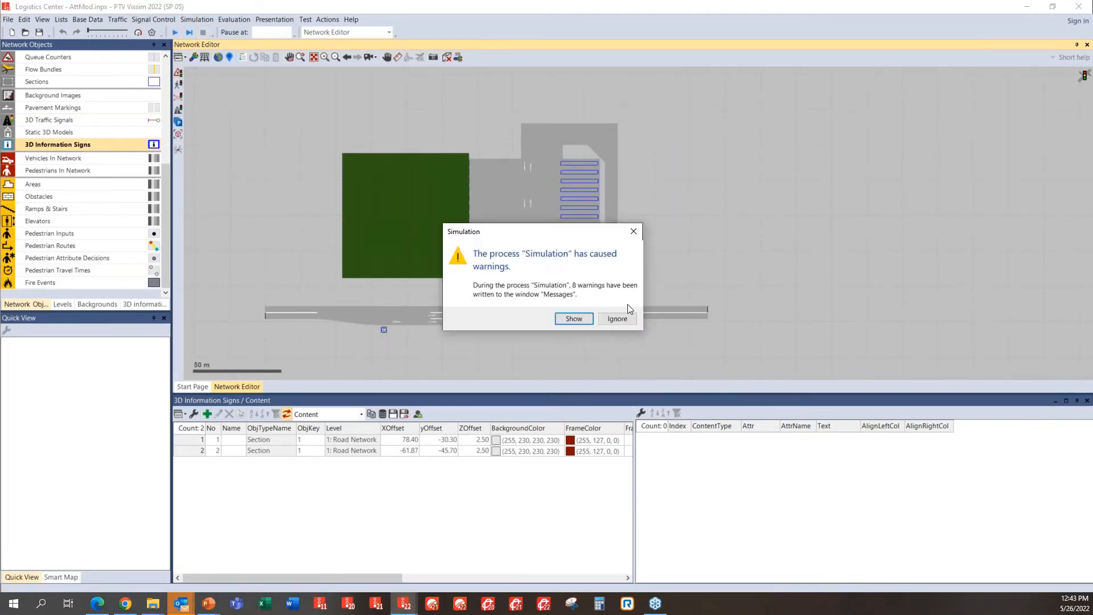
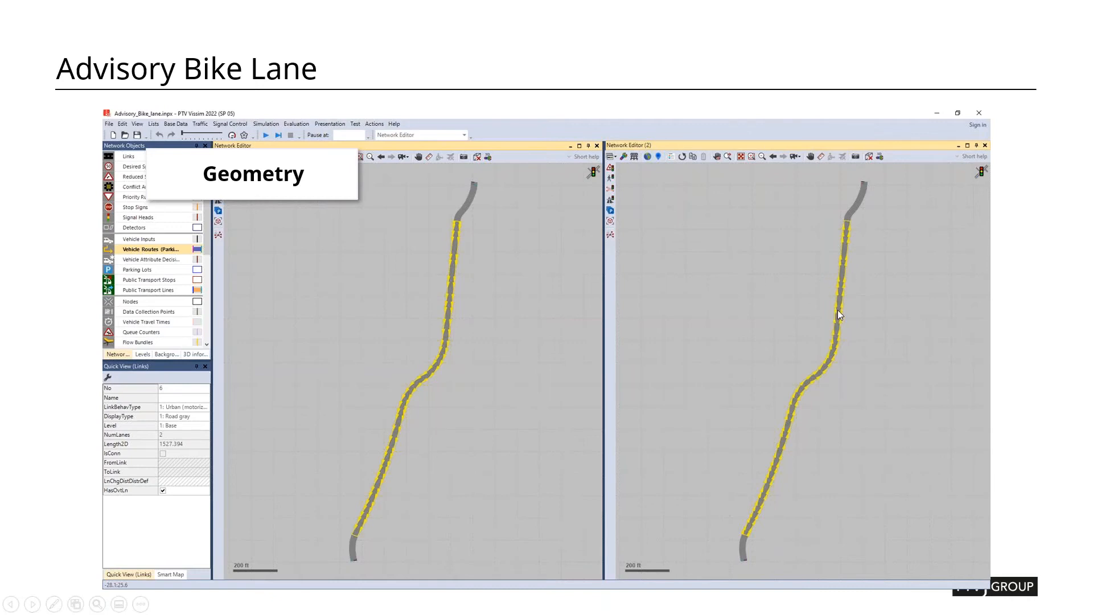
pyautogui.click(774, 309)
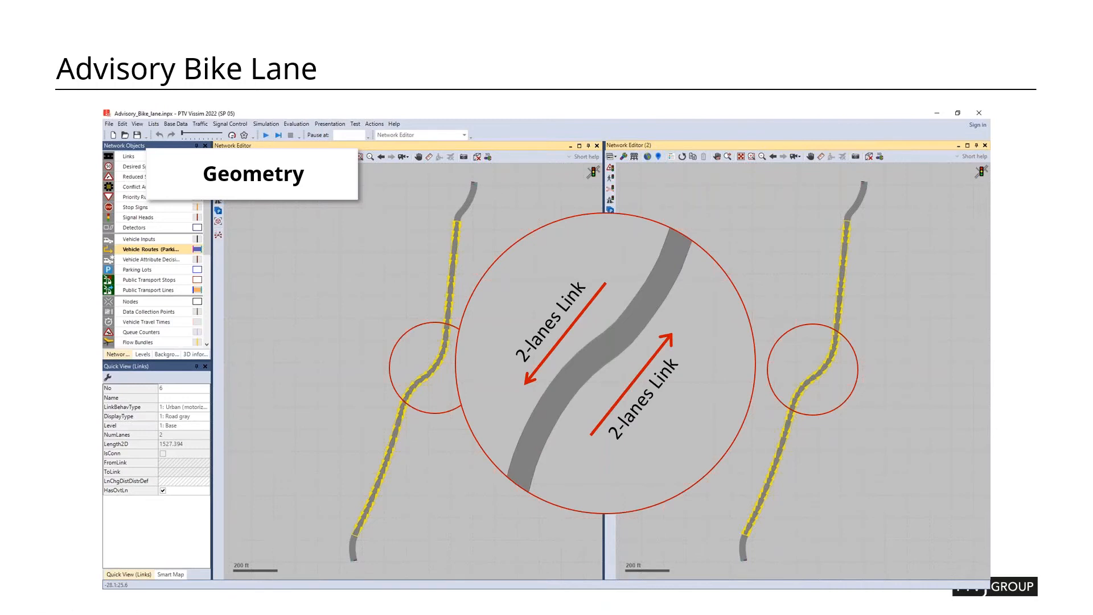
pyautogui.click(737, 331)
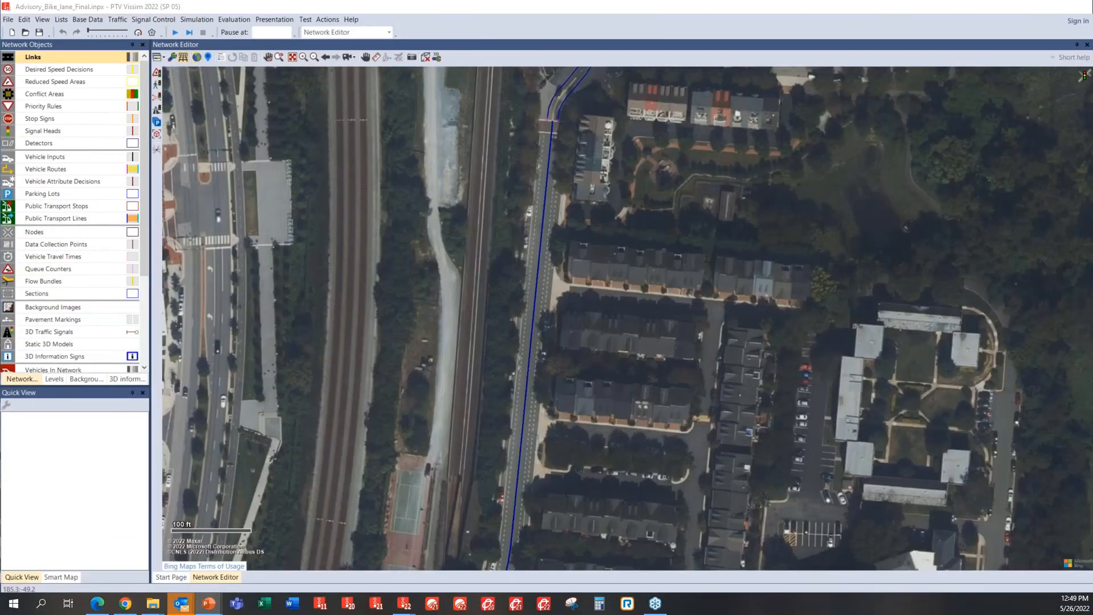
# Switch to the Vissim window with Advisory_Bike_lane_Final.inpx and view the bike lane road on the aerial background.
pyautogui.click(521, 550)
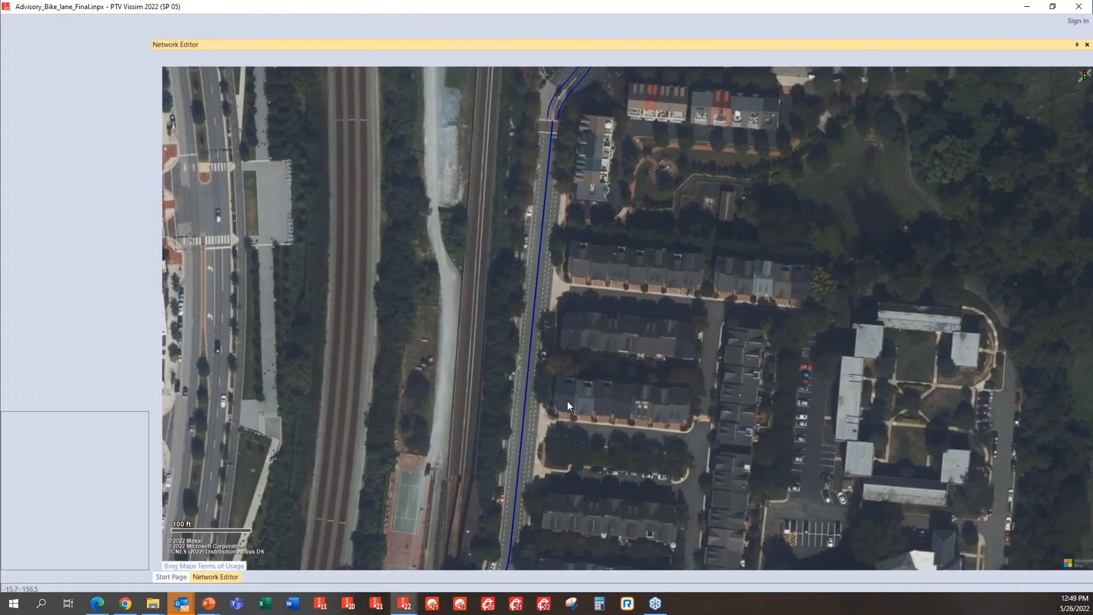
pyautogui.scroll(-2, 504, 293)
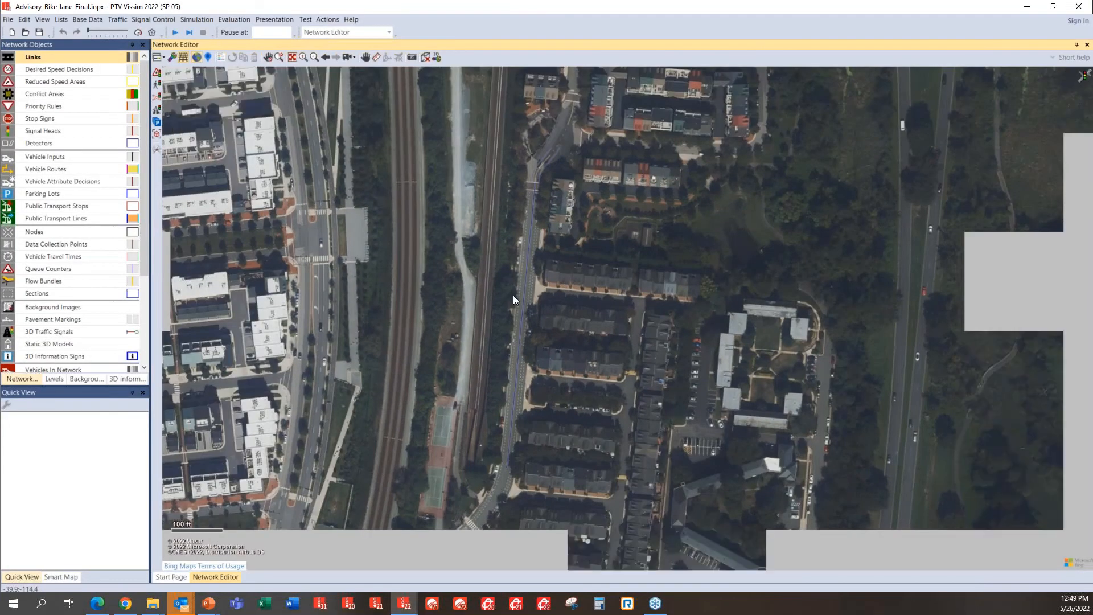
# Switch the network display from wireframe to solid links and turn off the aerial background map.
pyautogui.click(522, 298)
pyautogui.hotkey('ctrl', 'a')
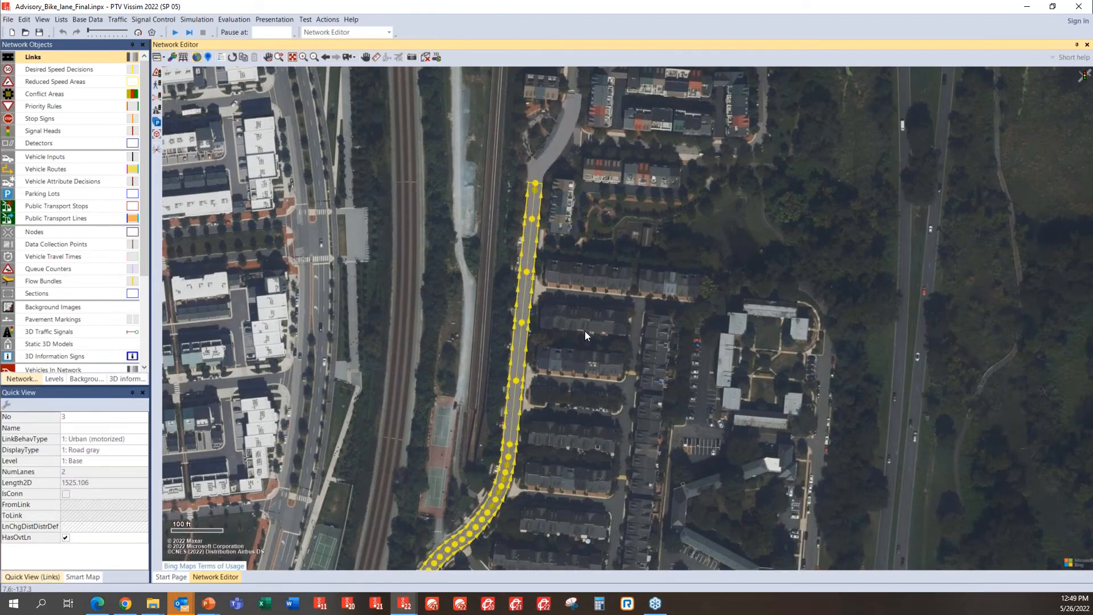
pyautogui.click(585, 333)
pyautogui.scroll(-1, 376, 108)
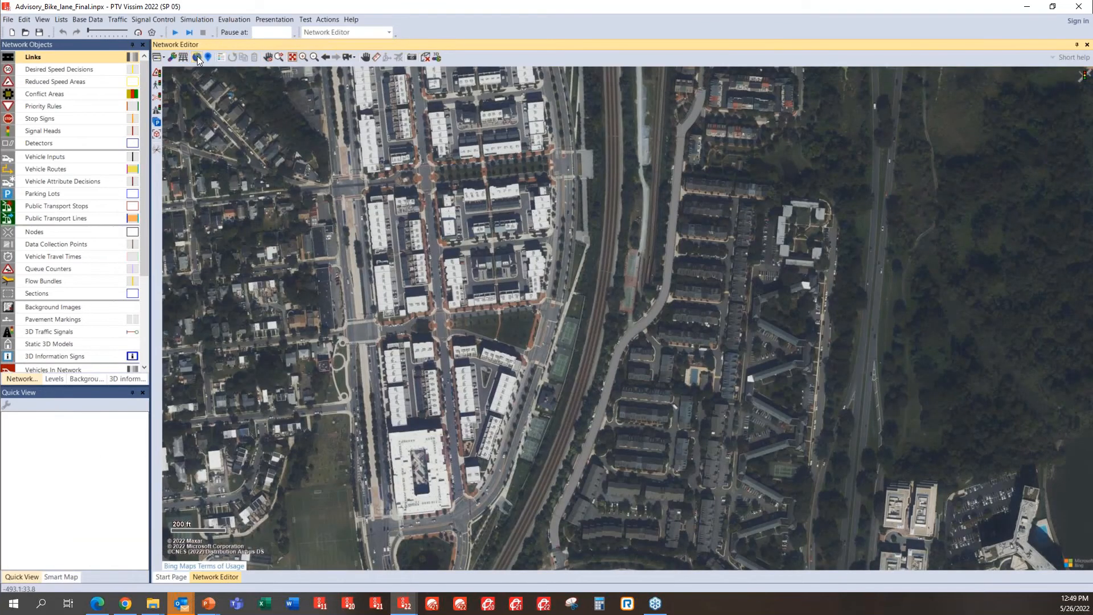
pyautogui.click(197, 57)
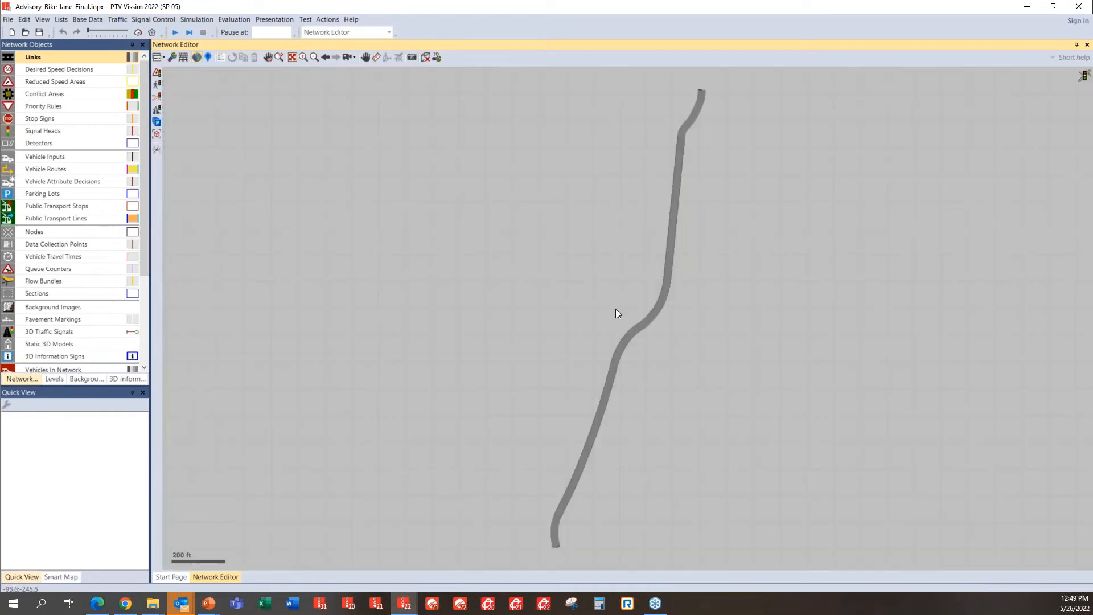
# Examine the extent of link 3, the middle part of the road, and clear the selection.
pyautogui.click(648, 318)
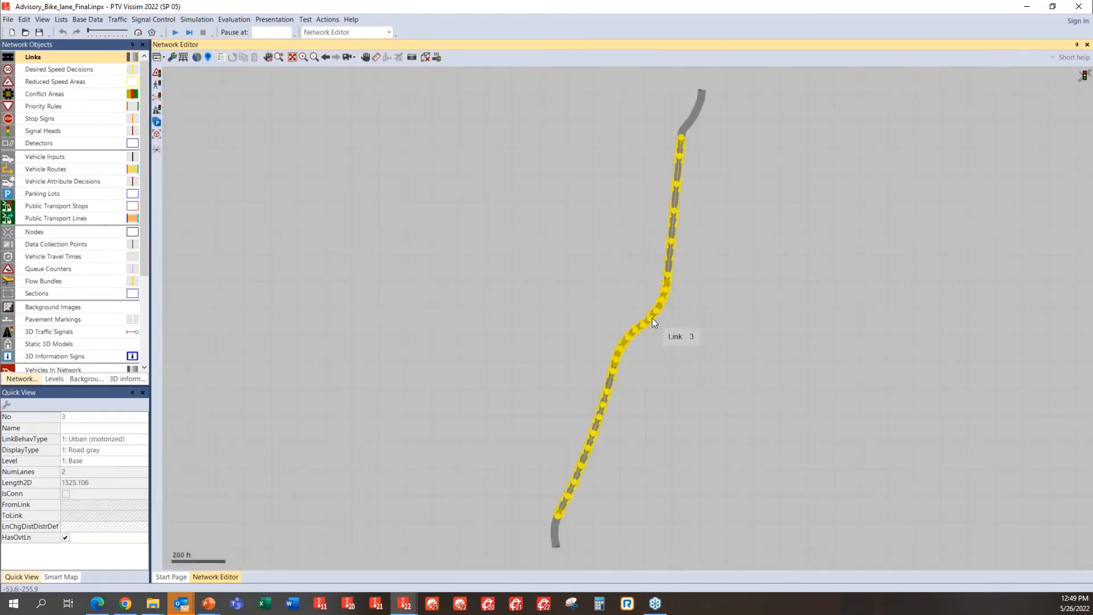
pyautogui.click(682, 263)
pyautogui.click(669, 258)
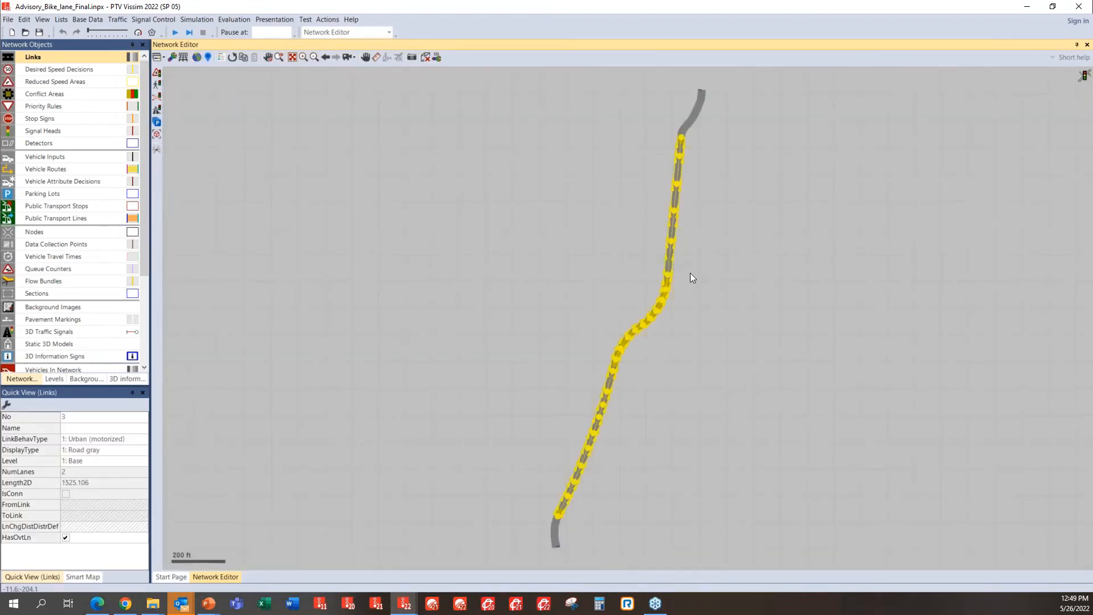
pyautogui.scroll(1, 690, 274)
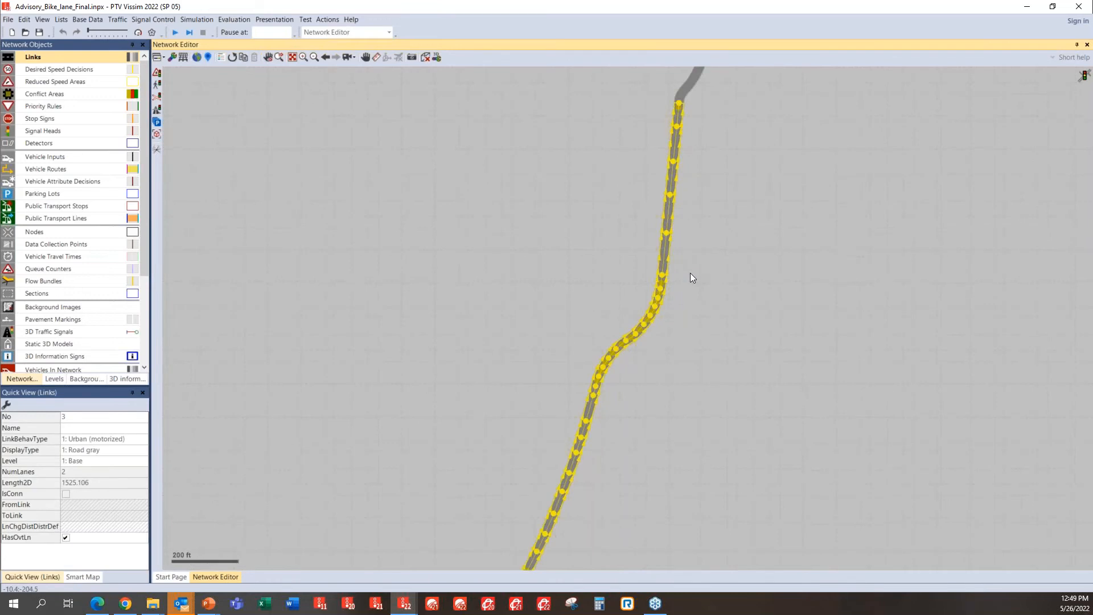
pyautogui.click(666, 251)
pyautogui.click(467, 241)
# Set the overtaking lane drawing of links to "Links and overtaking lanes" and inspect link 3 in that display.
pyautogui.click(133, 57)
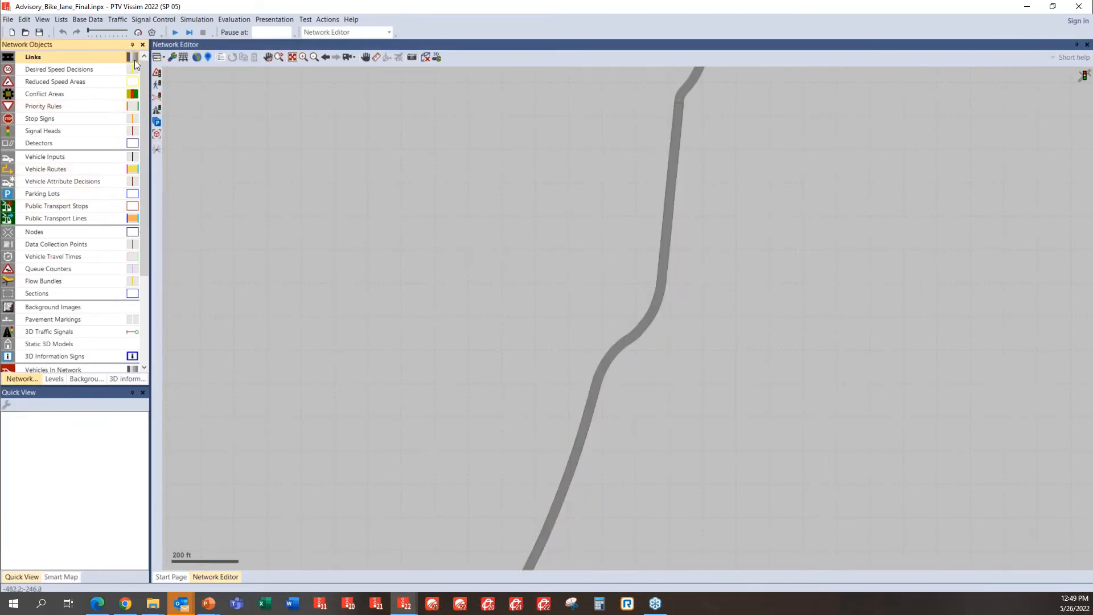
pyautogui.click(368, 375)
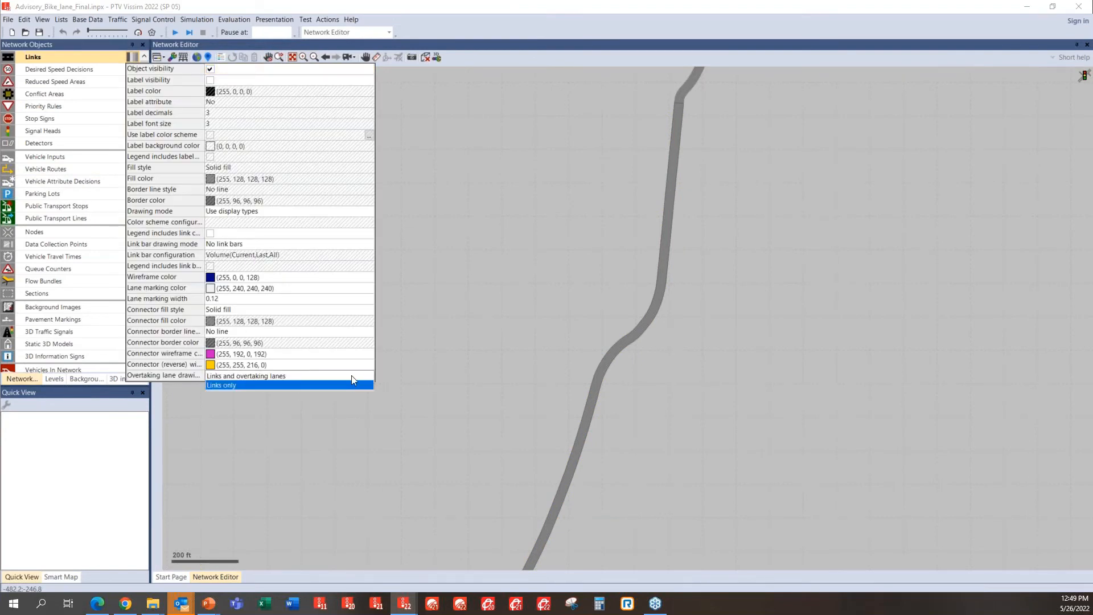
pyautogui.click(351, 376)
pyautogui.click(543, 350)
pyautogui.click(599, 369)
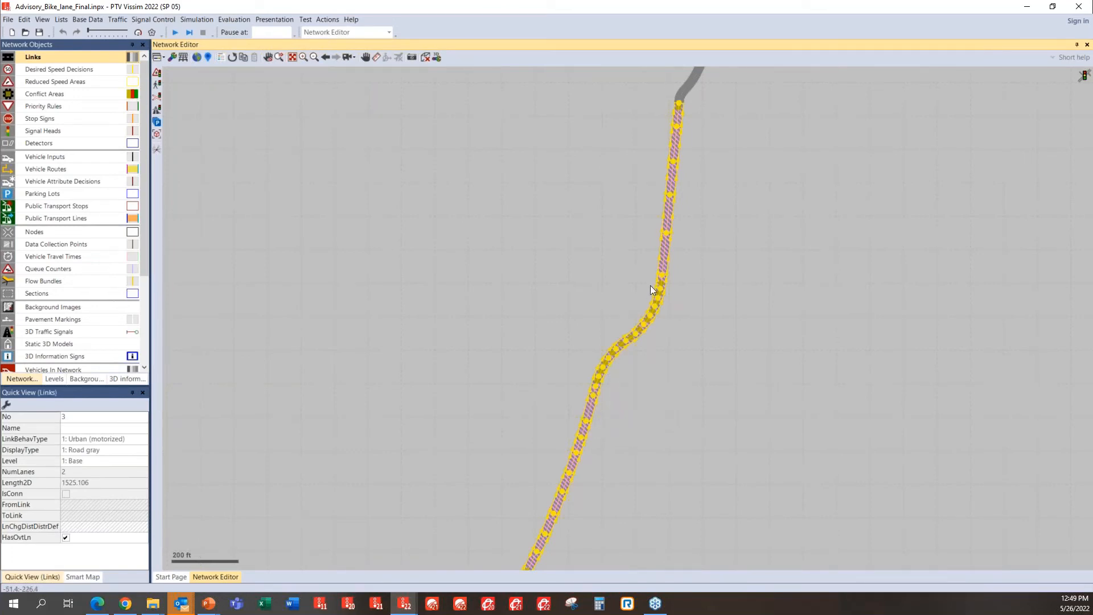
pyautogui.click(676, 147)
pyautogui.click(702, 297)
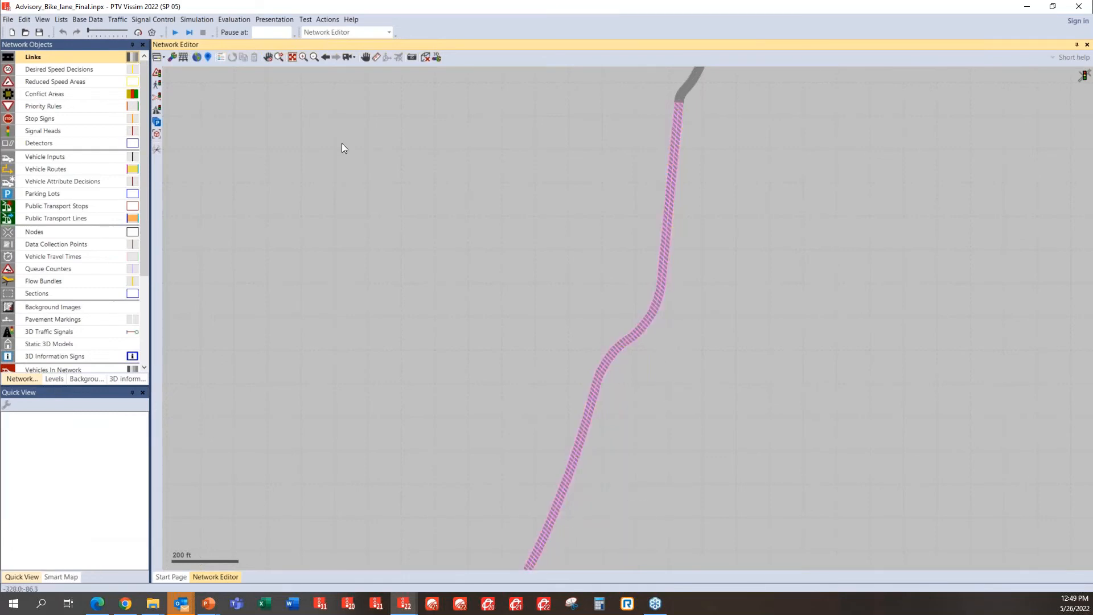
# Set the overtaking lane drawing of links to "Links only".
pyautogui.click(132, 55)
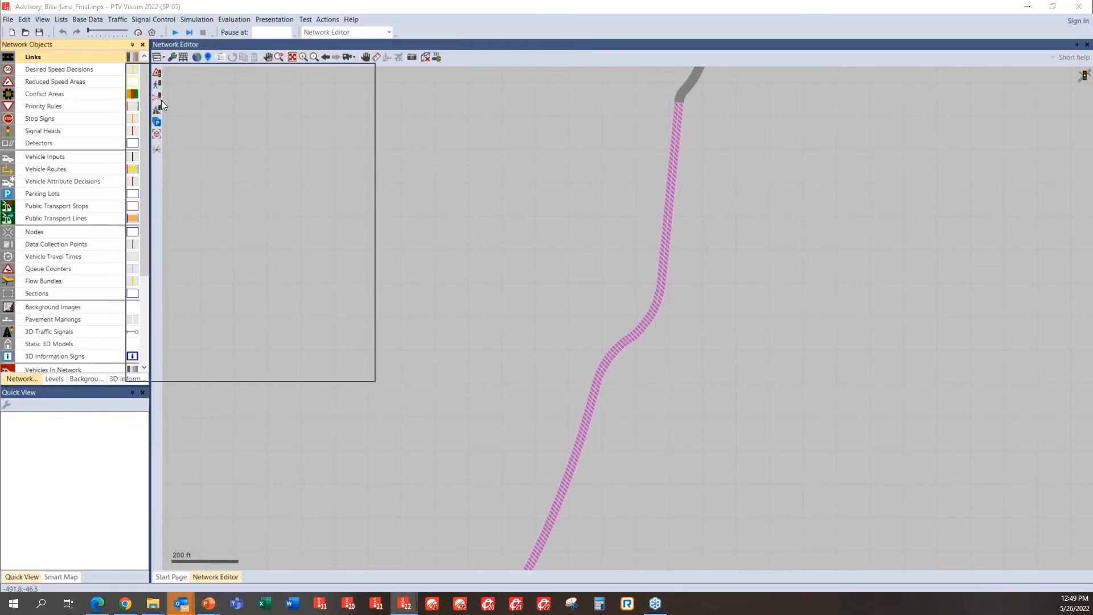
pyautogui.click(367, 376)
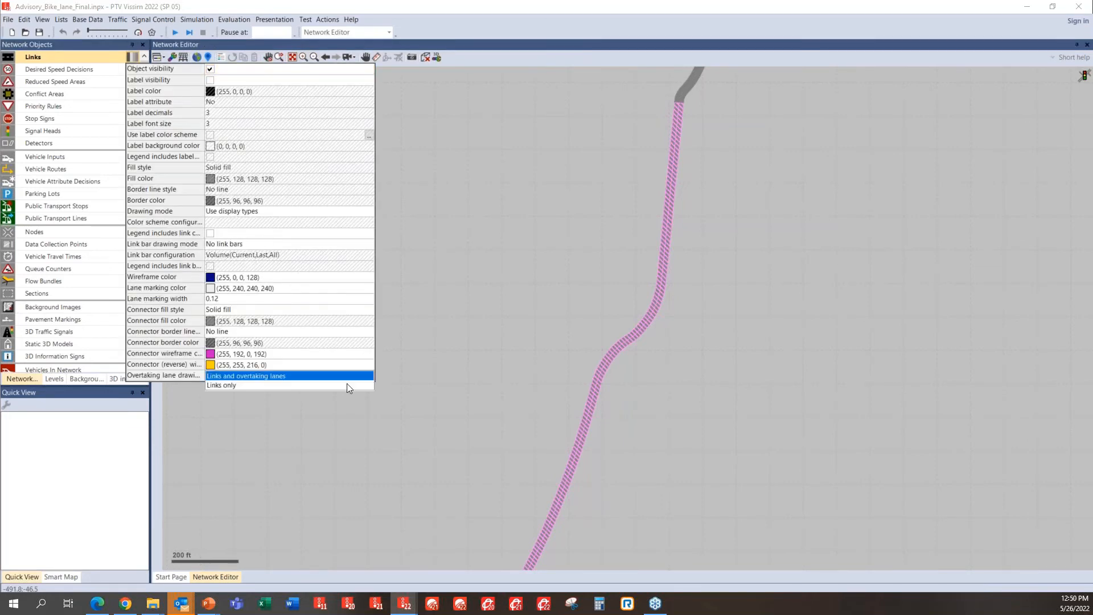
pyautogui.click(296, 385)
pyautogui.click(450, 357)
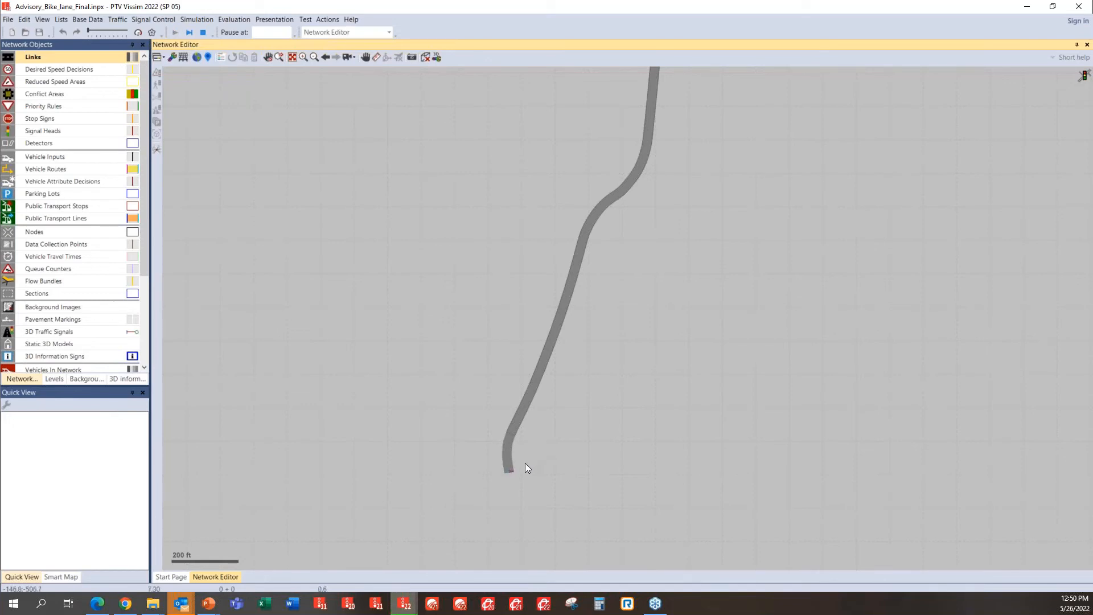
# Zoom in on the simulated traffic, select the white car passing the bicycles, track it along the road and resume the simulation.
pyautogui.scroll(3, 525, 464)
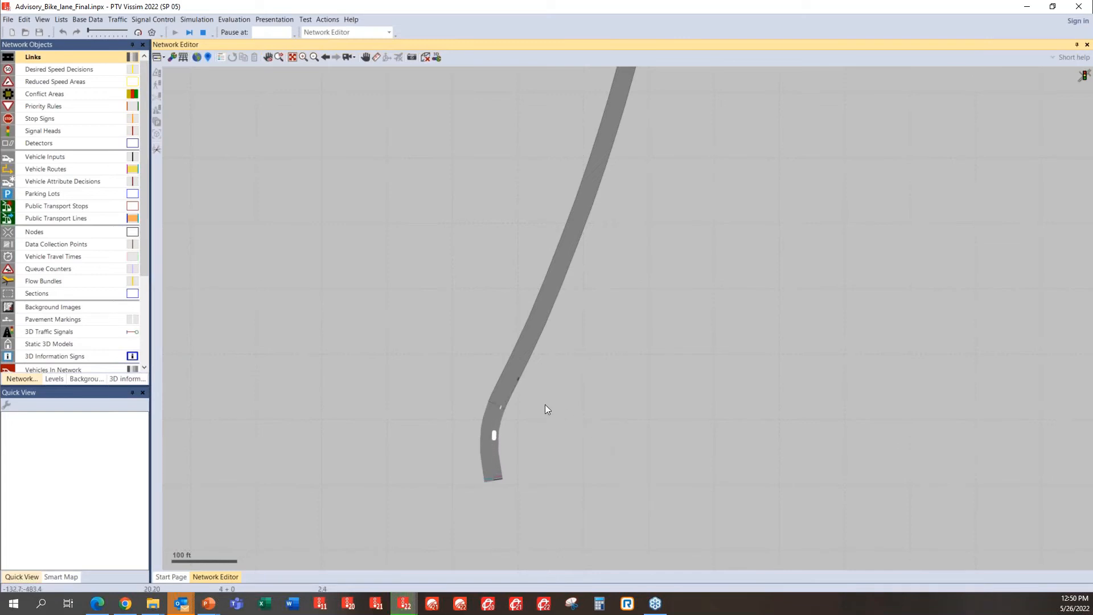
pyautogui.scroll(3, 525, 389)
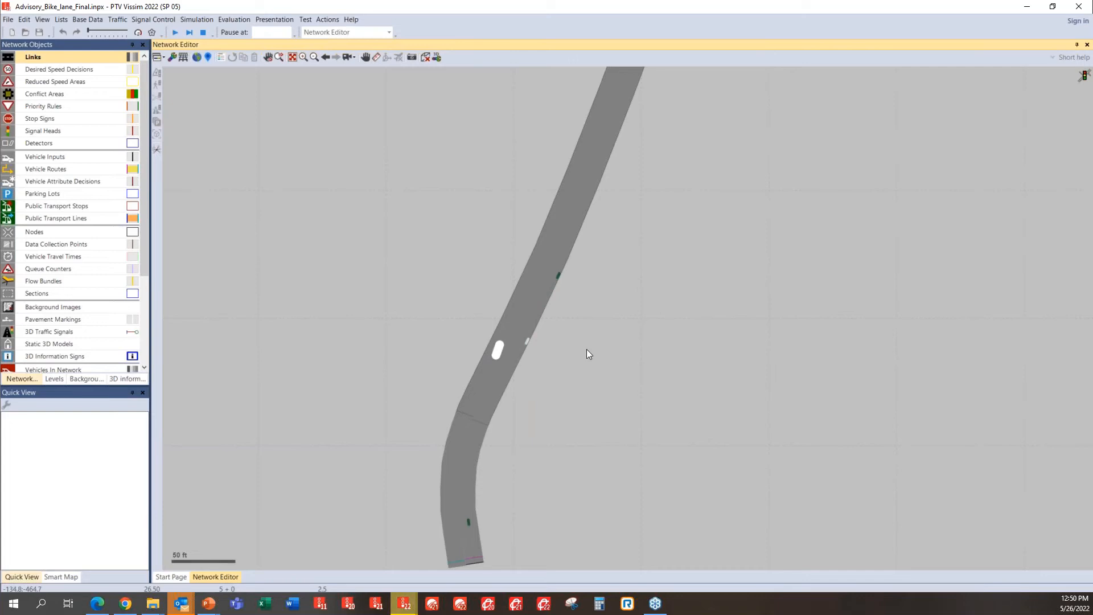
pyautogui.click(499, 352)
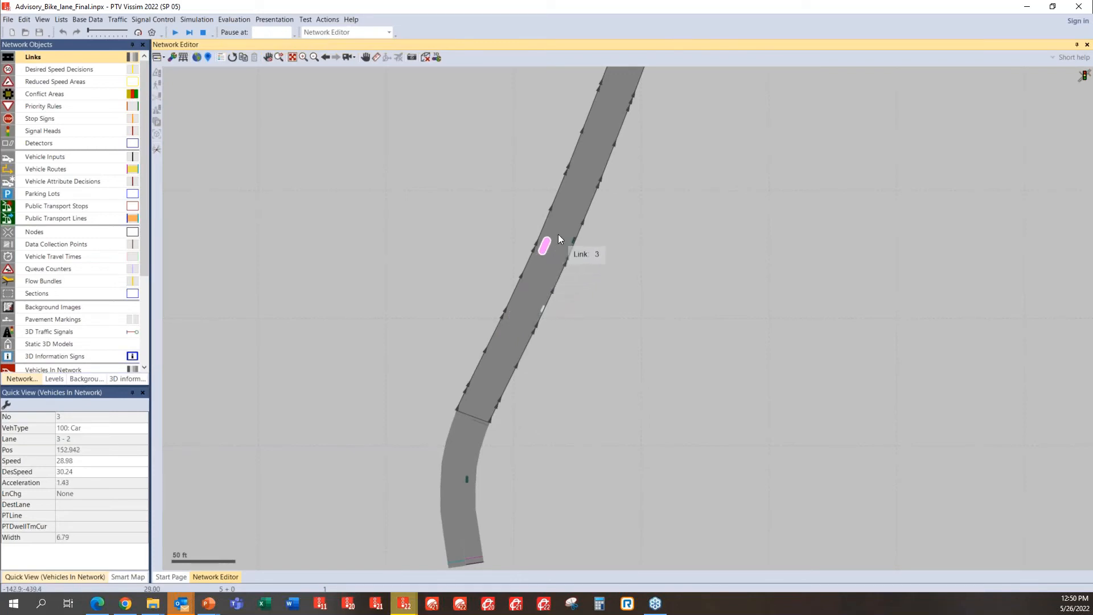
pyautogui.moveTo(601, 248); pyautogui.dragTo(561, 333)
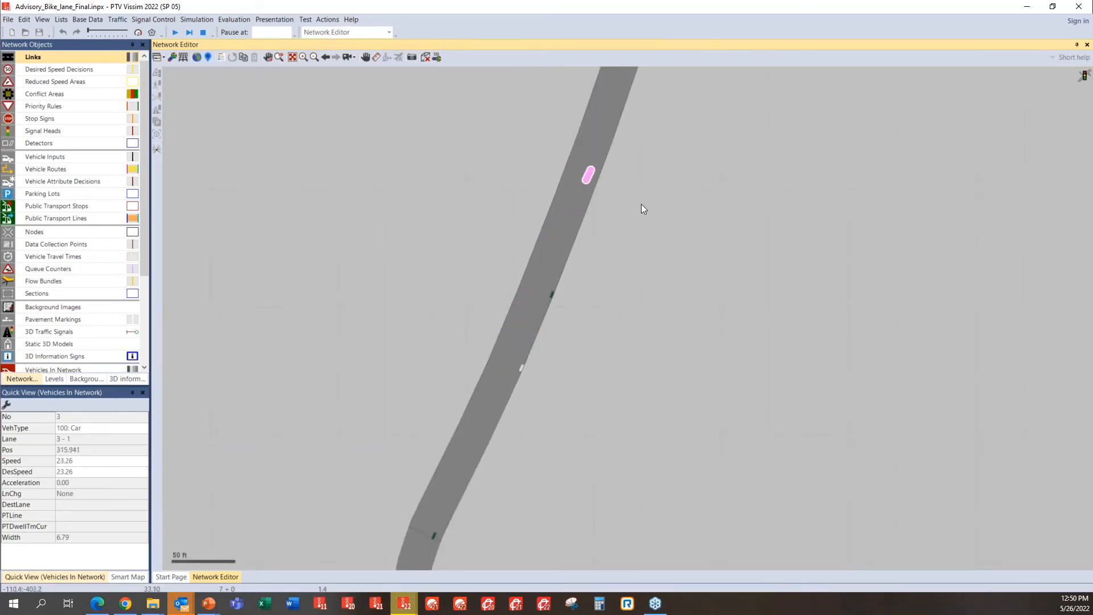
pyautogui.moveTo(698, 195); pyautogui.dragTo(633, 430)
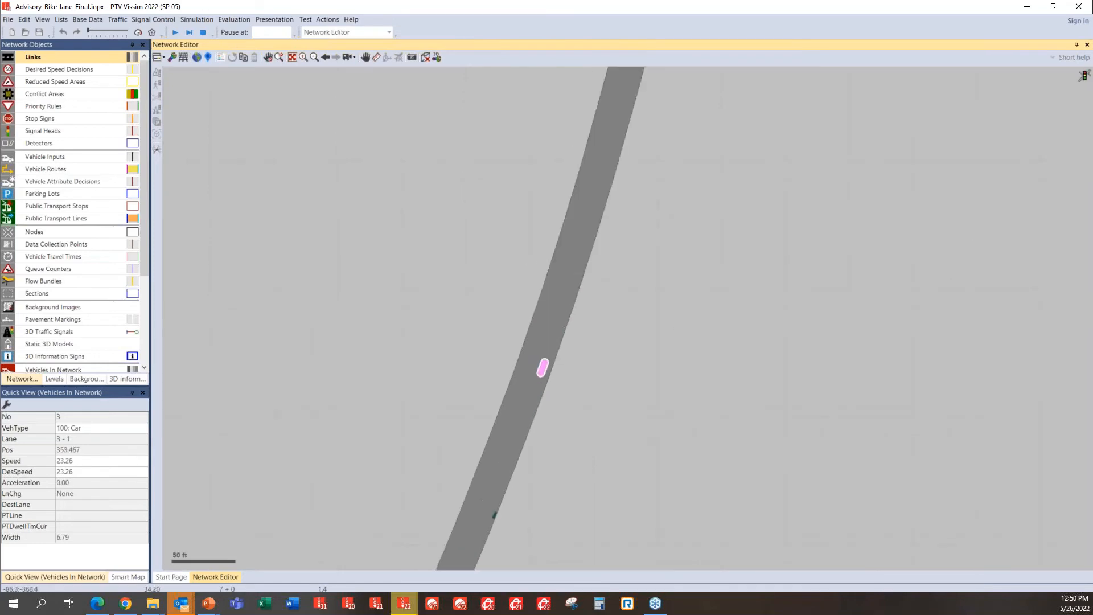
pyautogui.moveTo(677, 301); pyautogui.dragTo(597, 499)
pyautogui.scroll(-3, 630, 424)
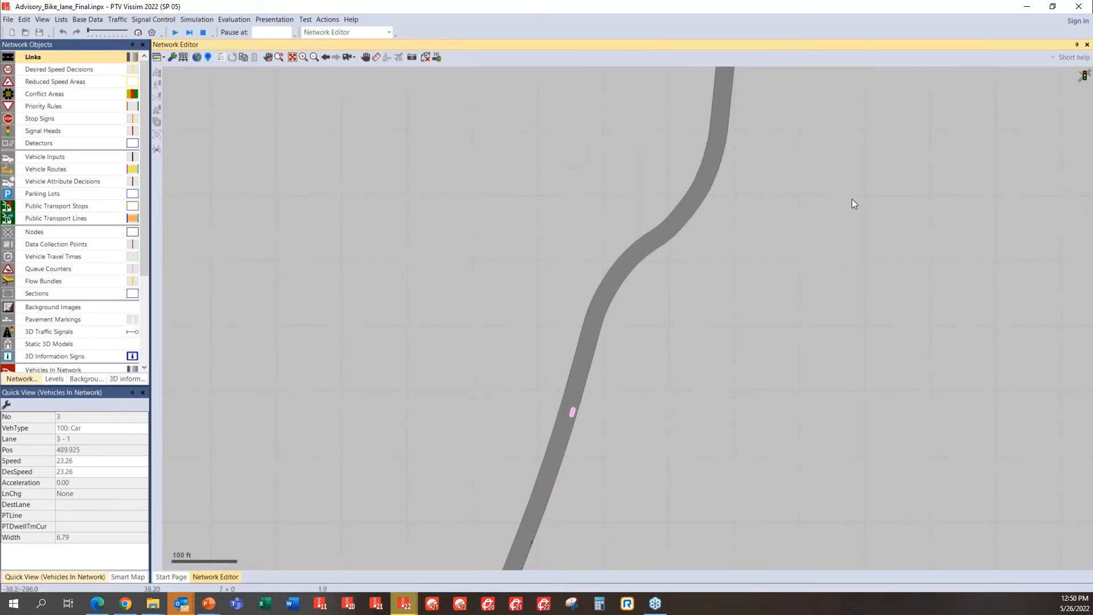
pyautogui.moveTo(766, 277); pyautogui.dragTo(753, 343)
pyautogui.scroll(-1, 753, 343)
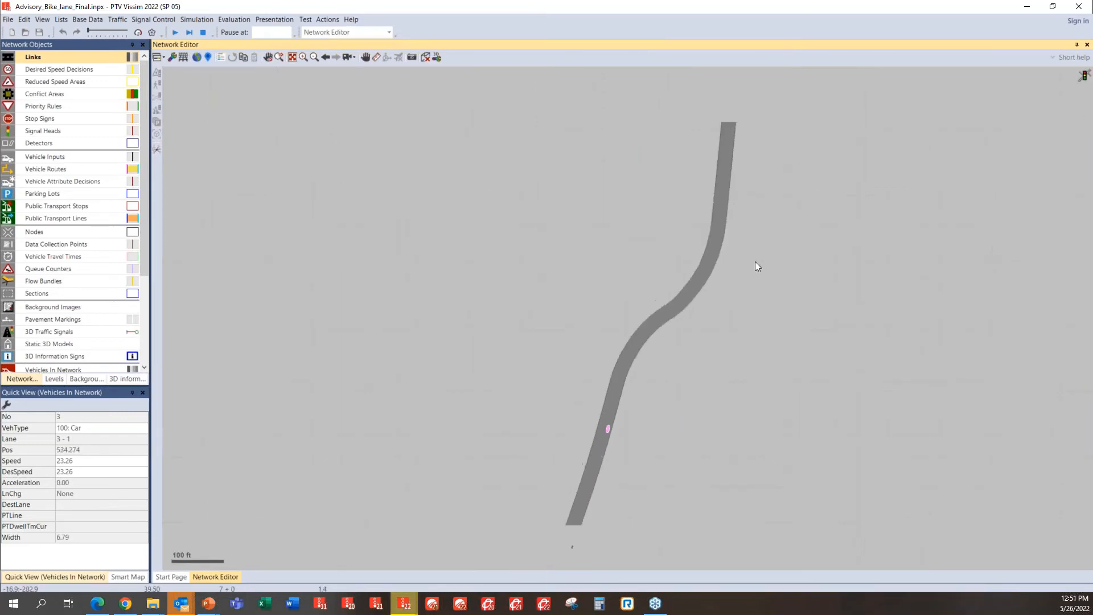
pyautogui.scroll(-1, 755, 261)
pyautogui.moveTo(755, 262); pyautogui.dragTo(732, 461)
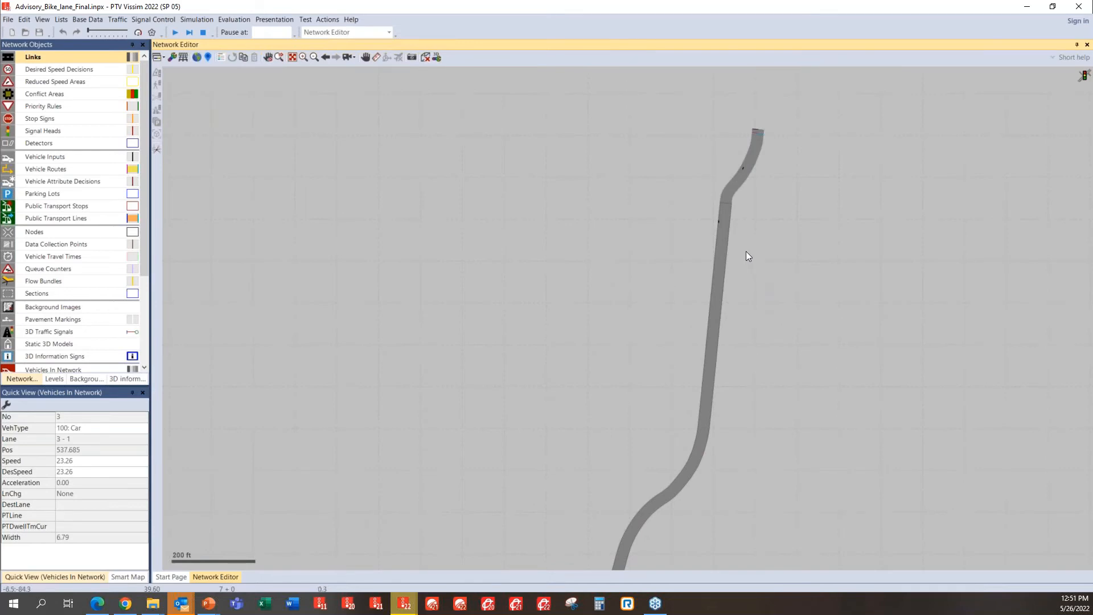
pyautogui.click(177, 34)
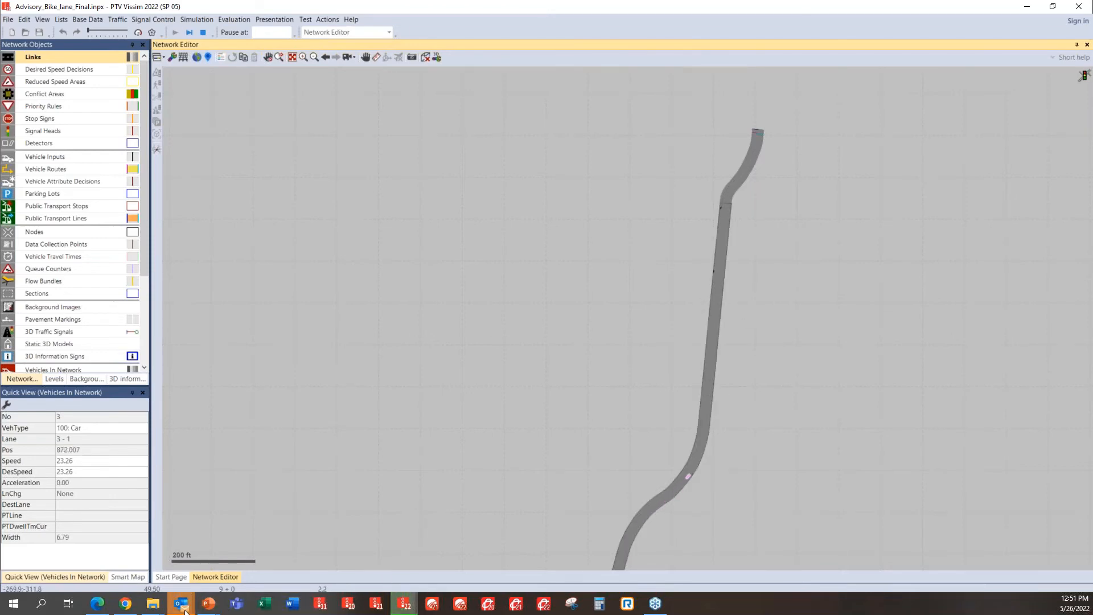
# Close the Outlook inbox window, return to the Vissim network and clear the vehicle selection.
pyautogui.moveTo(187, 598)
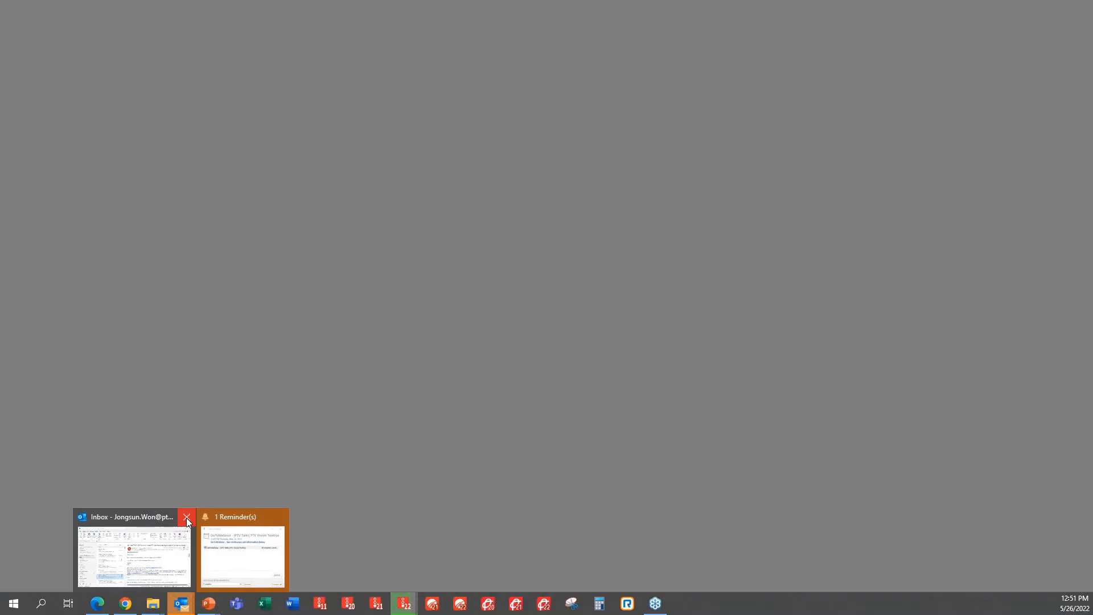
pyautogui.click(187, 517)
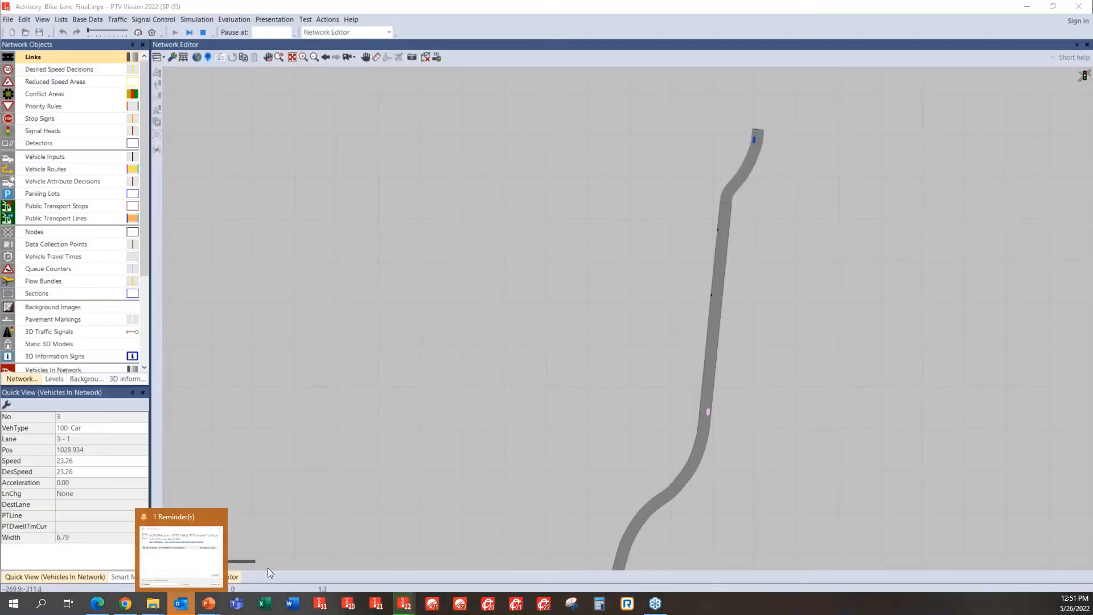
pyautogui.click(582, 370)
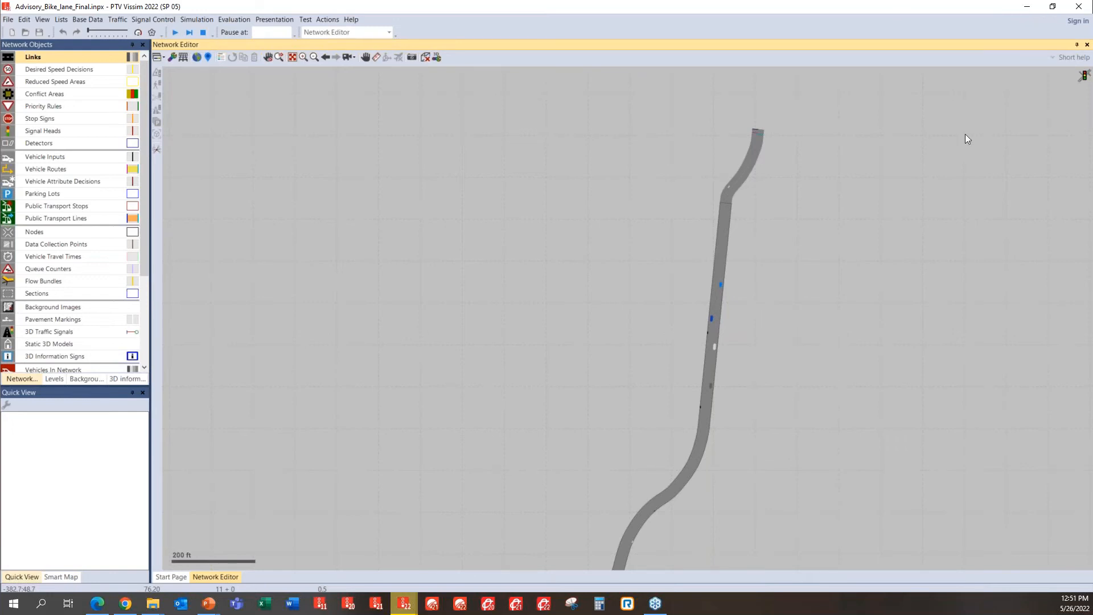
# Stop the simulation, minimize Vissim and advance the presentation to the "Quick Automated Vehicle (AV) Impact Assessment" slide.
pyautogui.click(203, 36)
pyautogui.click(1027, 8)
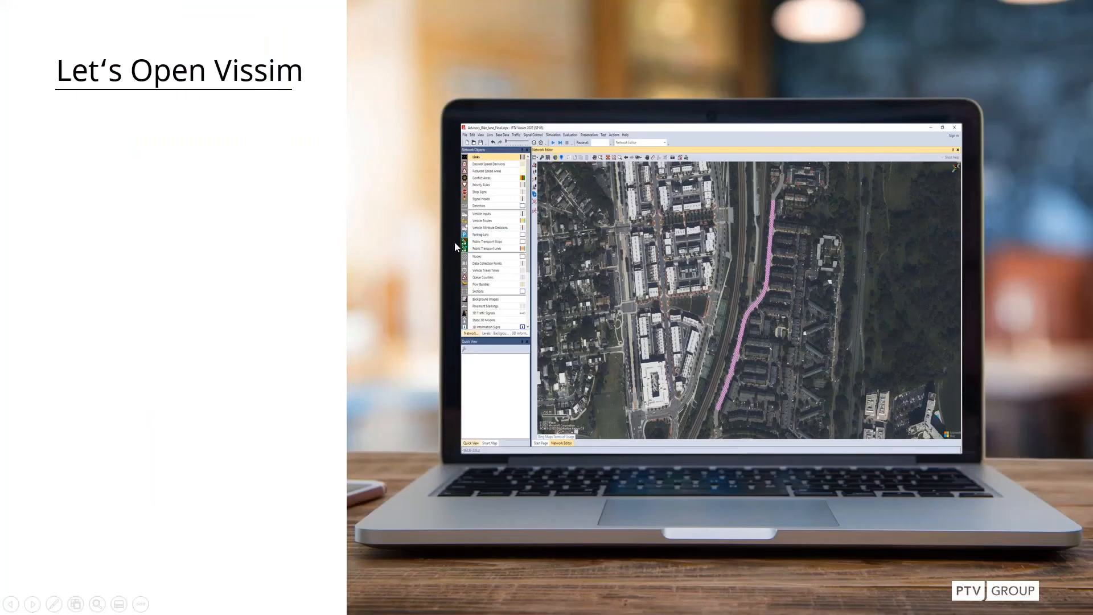
pyautogui.press('Right')
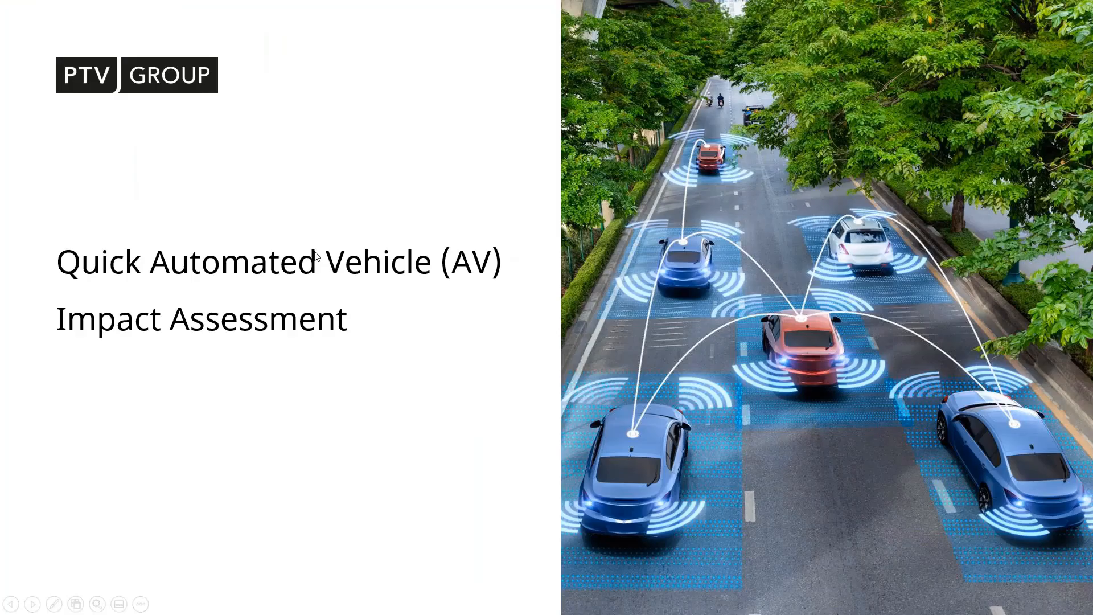
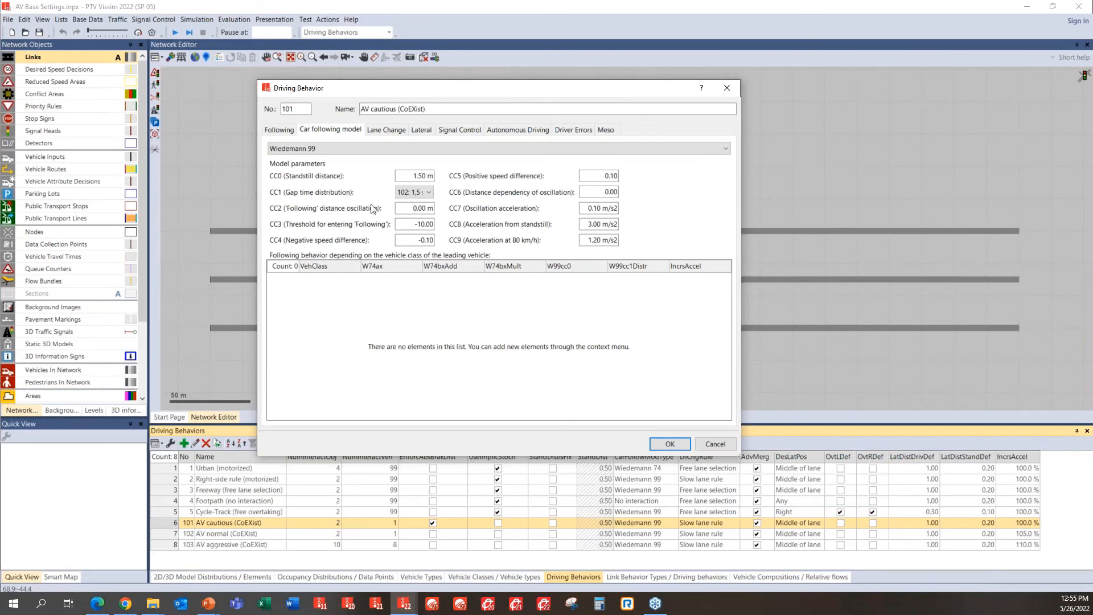
# Examine the lane change and autonomous driving settings of the AV cautious (CoEXist) behavior, and close it without changes.
pyautogui.click(391, 132)
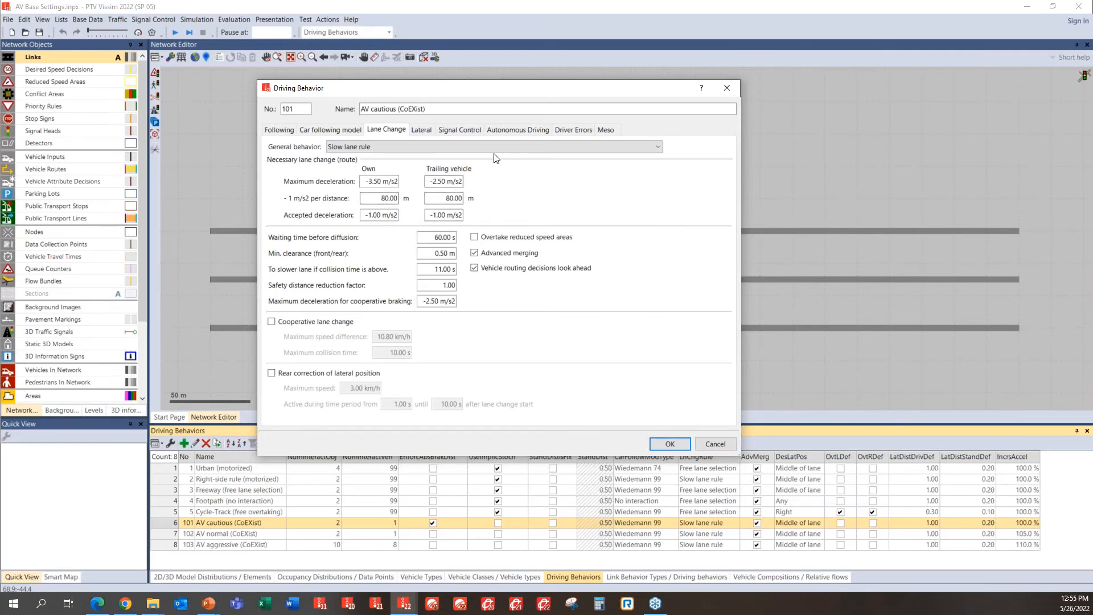
pyautogui.click(515, 130)
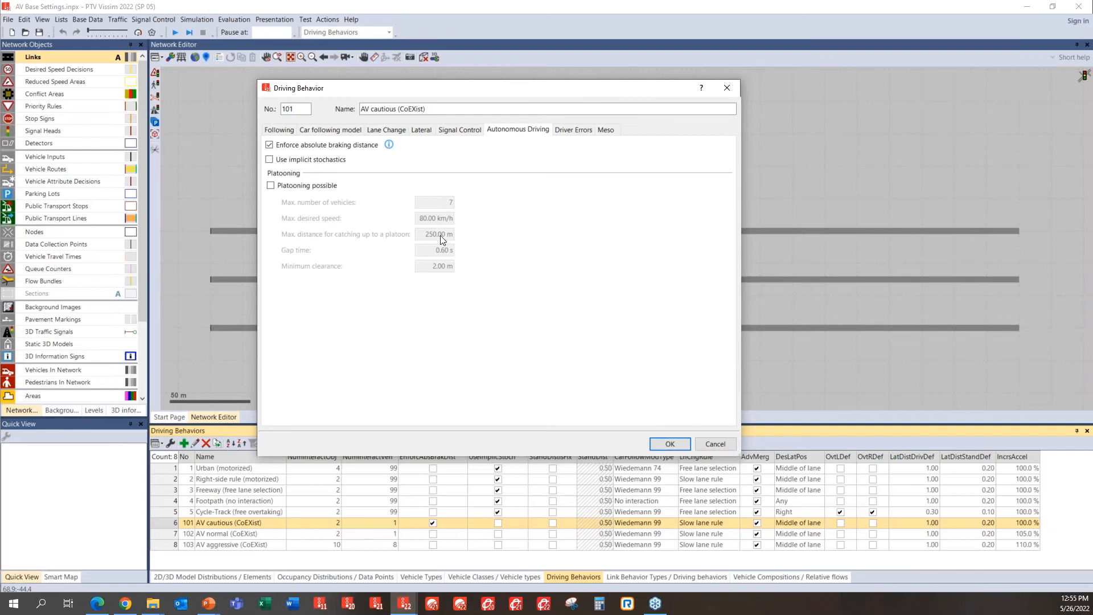
pyautogui.click(715, 444)
# List the maximum acceleration functions and examine the data points of Car_AV and HGV_AV.
pyautogui.click(87, 20)
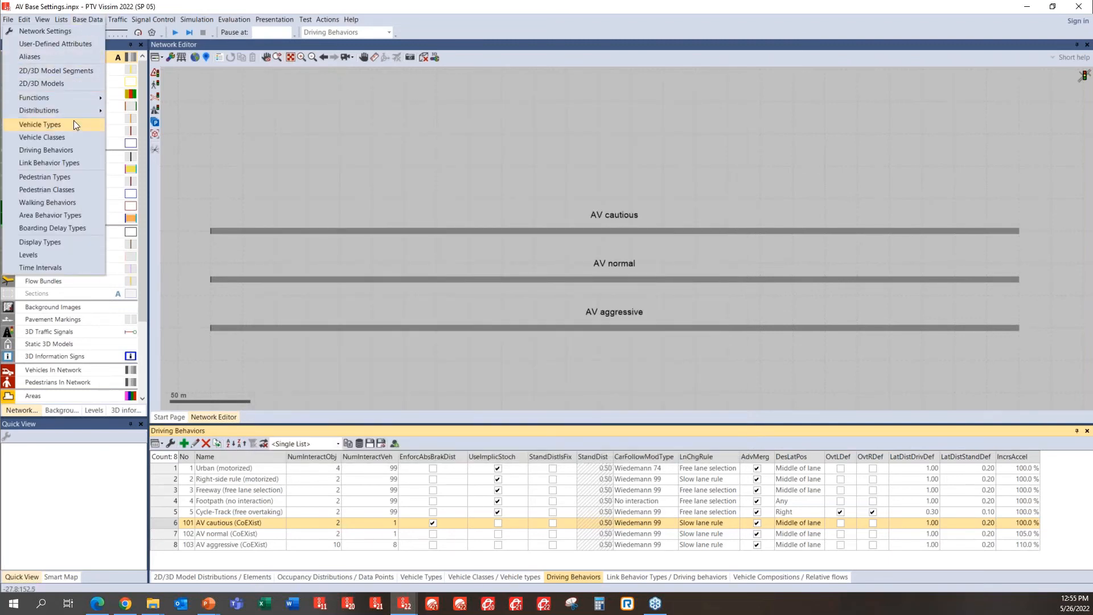
pyautogui.moveTo(73, 100)
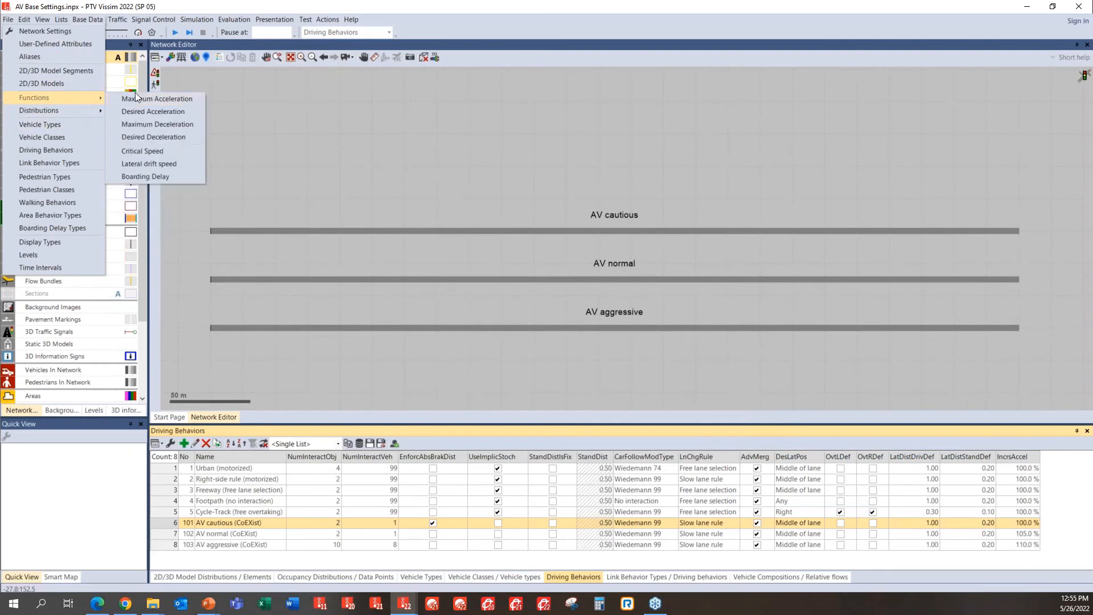
pyautogui.click(141, 99)
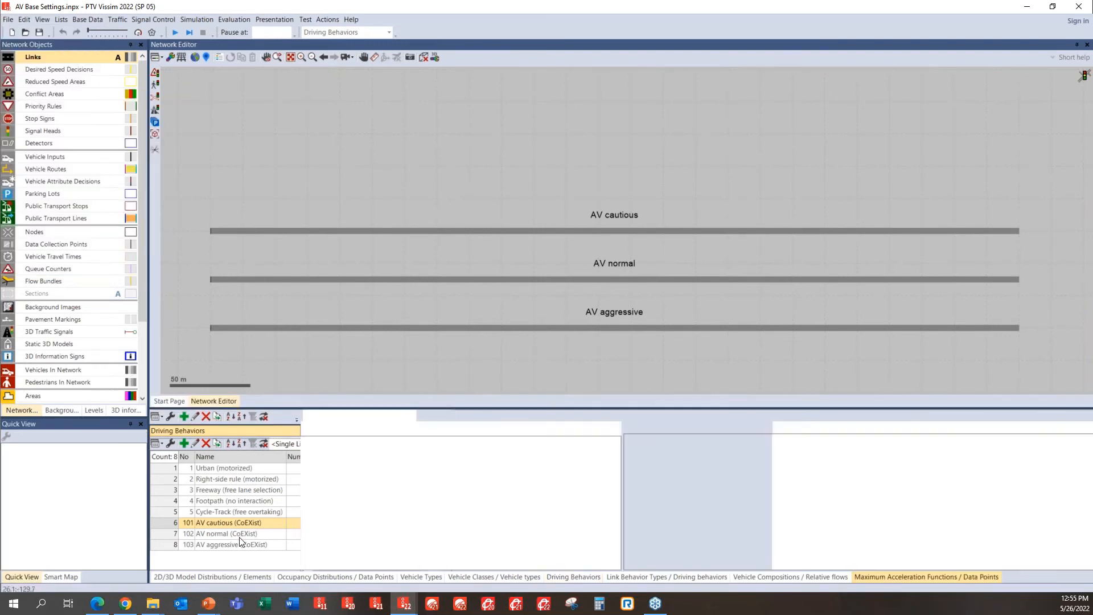
pyautogui.click(173, 522)
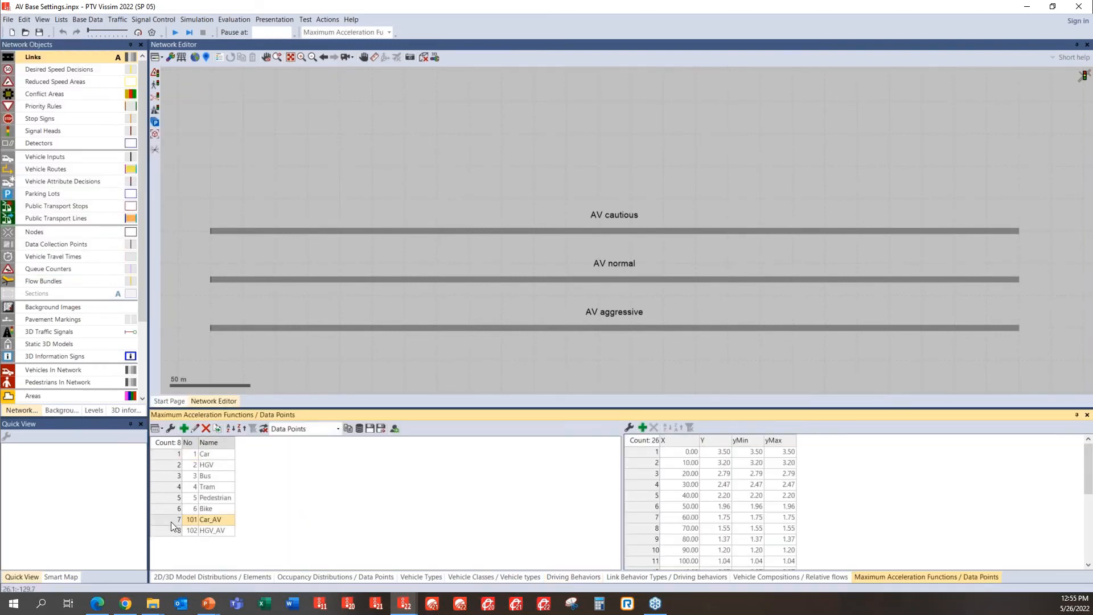
pyautogui.click(173, 531)
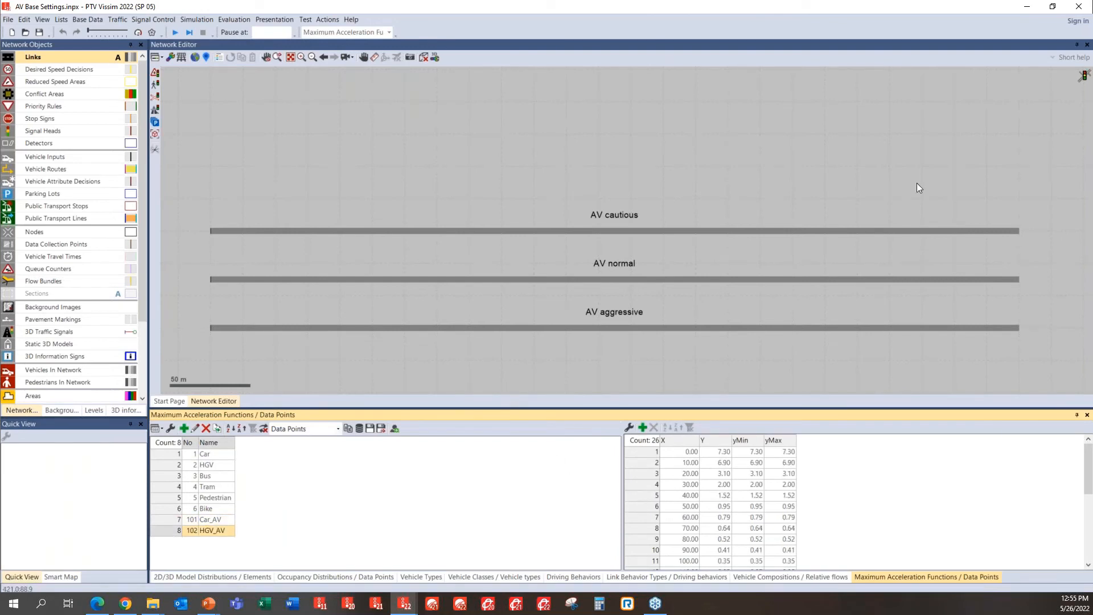
# Open the Centreville_v2.inpx network in place of the AV base settings model.
pyautogui.click(9, 22)
pyautogui.click(360, 142)
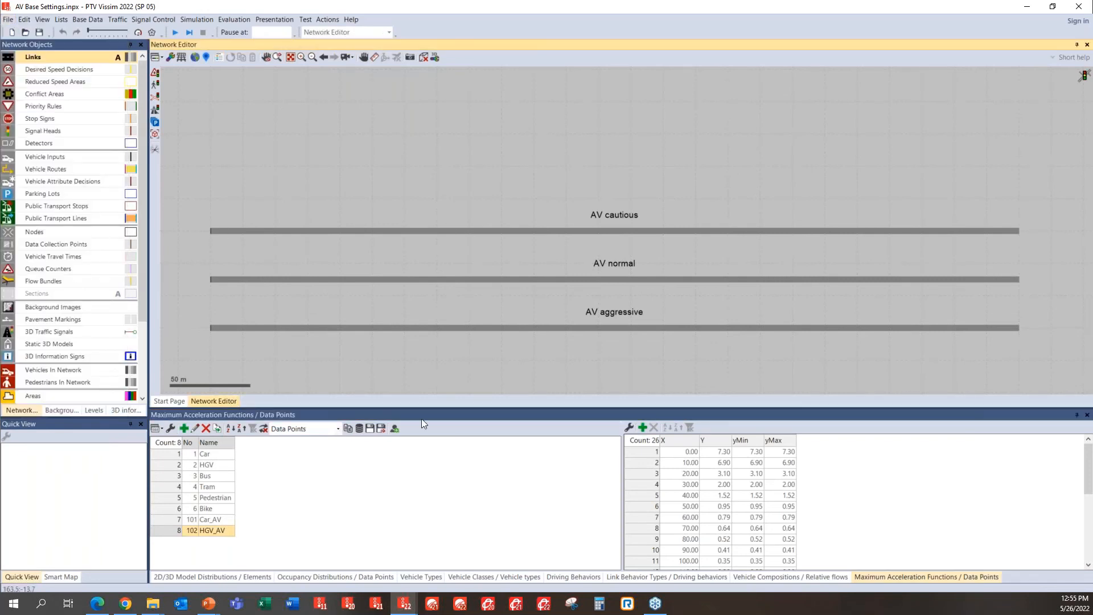
pyautogui.moveTo(153, 603)
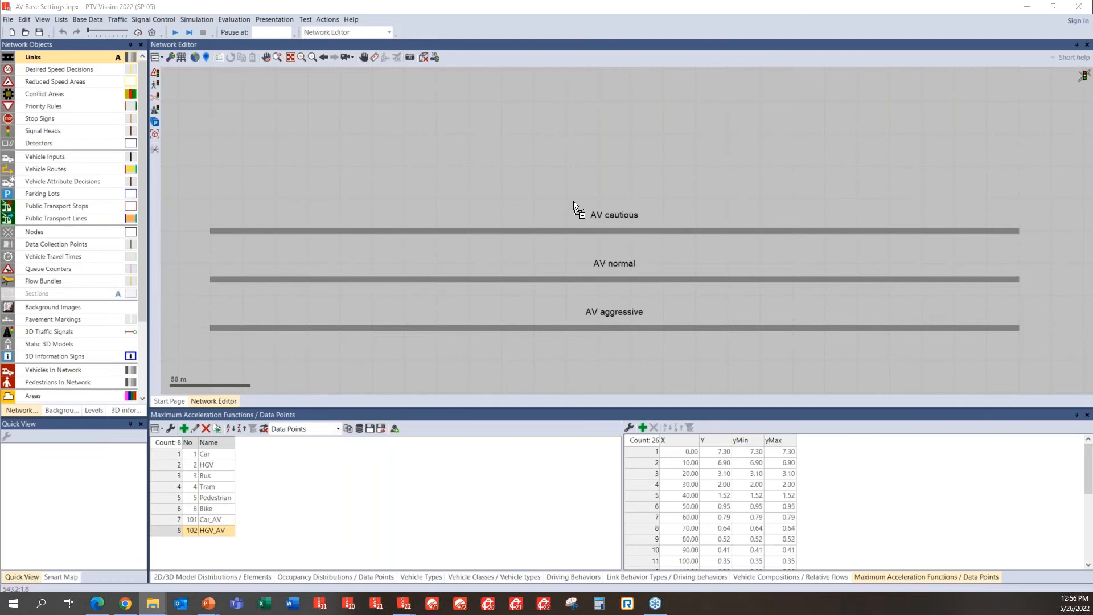
pyautogui.moveTo(574, 202); pyautogui.dragTo(572, 199)
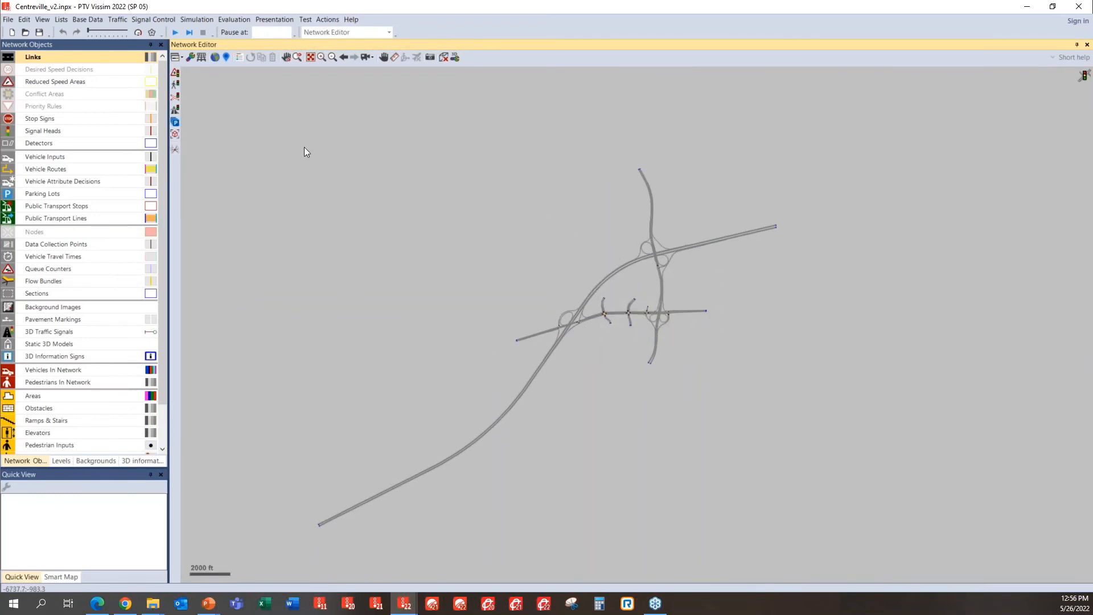
# Choose AV Base Settings.inpx from the 3_AV_Assessment > AV Base Settings folder as the network to read additionally.
pyautogui.click(8, 19)
pyautogui.moveTo(19, 24)
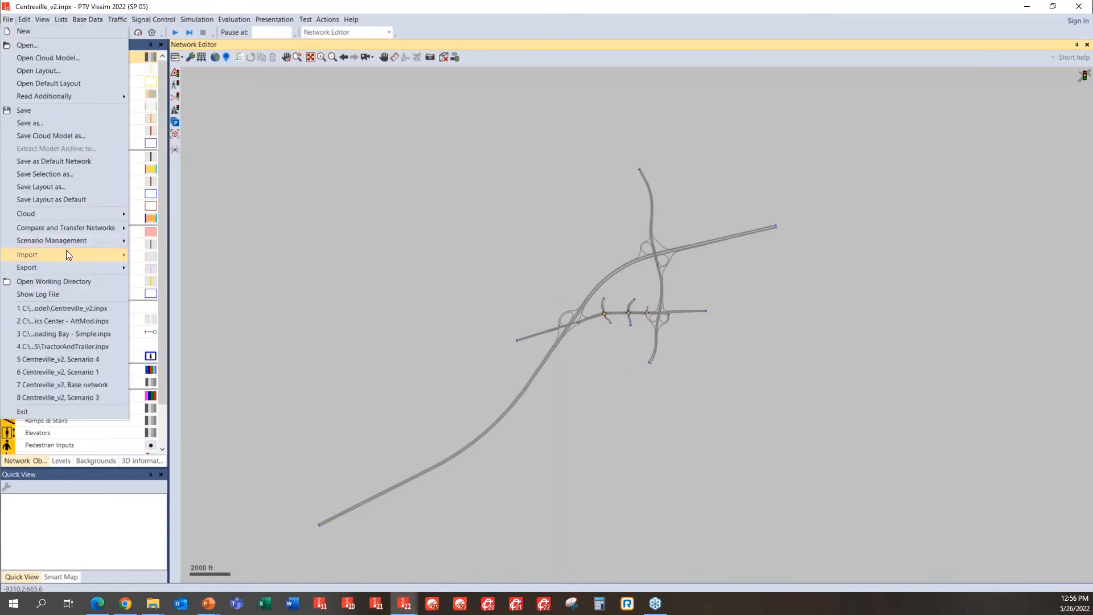
pyautogui.moveTo(60, 100)
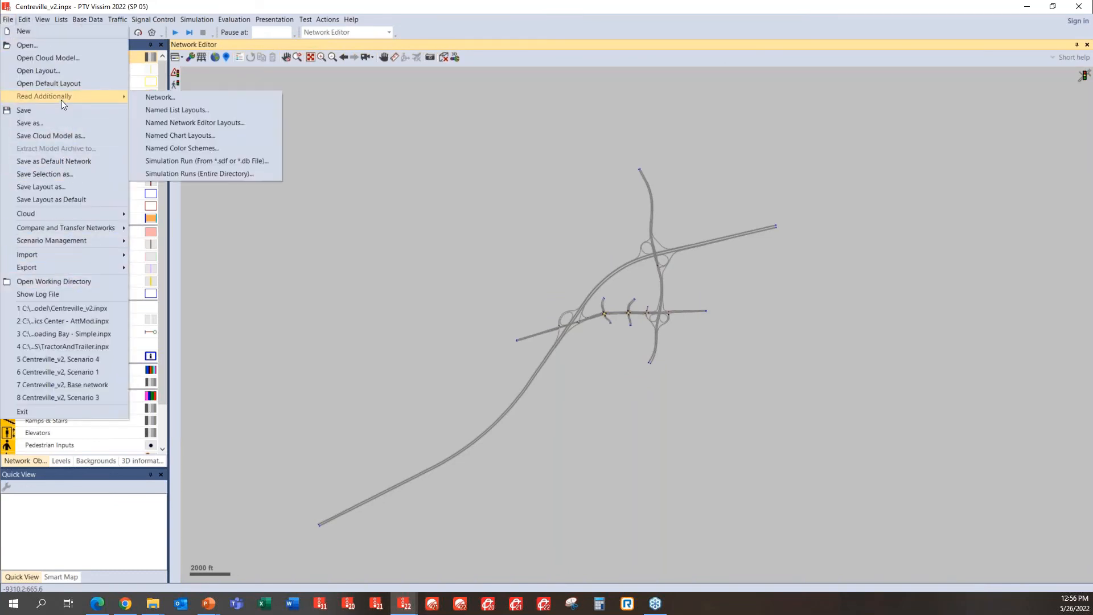
pyautogui.click(160, 98)
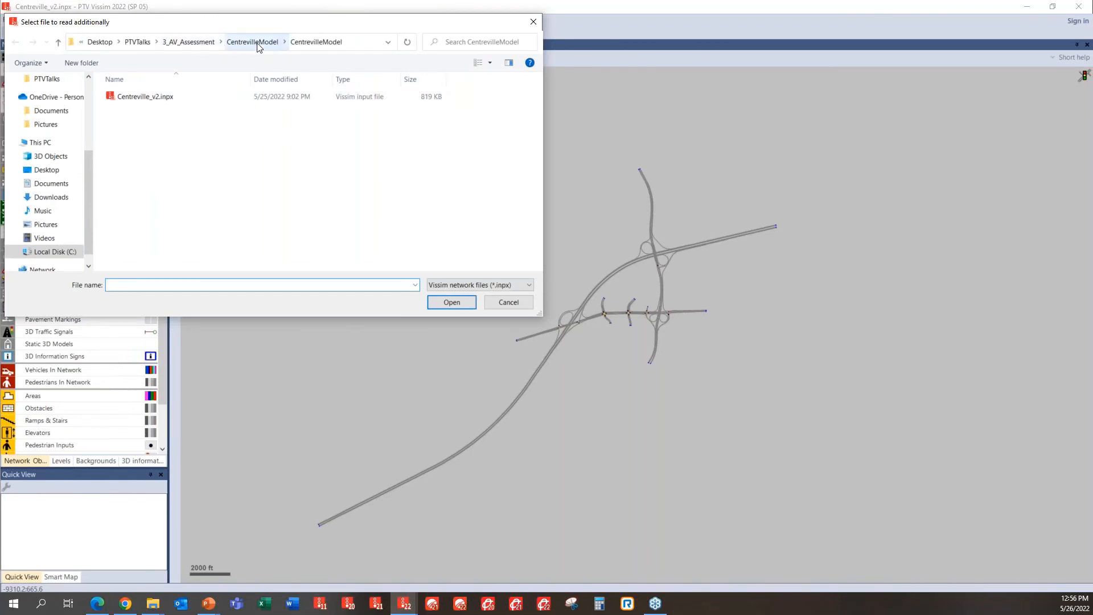
pyautogui.click(253, 41)
pyautogui.click(198, 42)
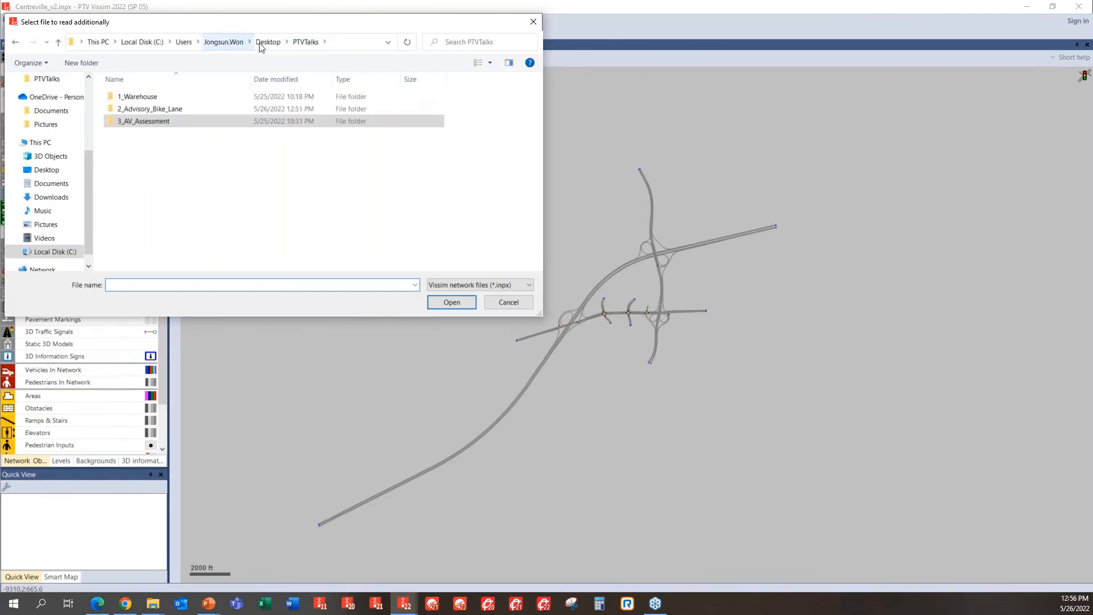
pyautogui.doubleClick(155, 123)
pyautogui.doubleClick(149, 96)
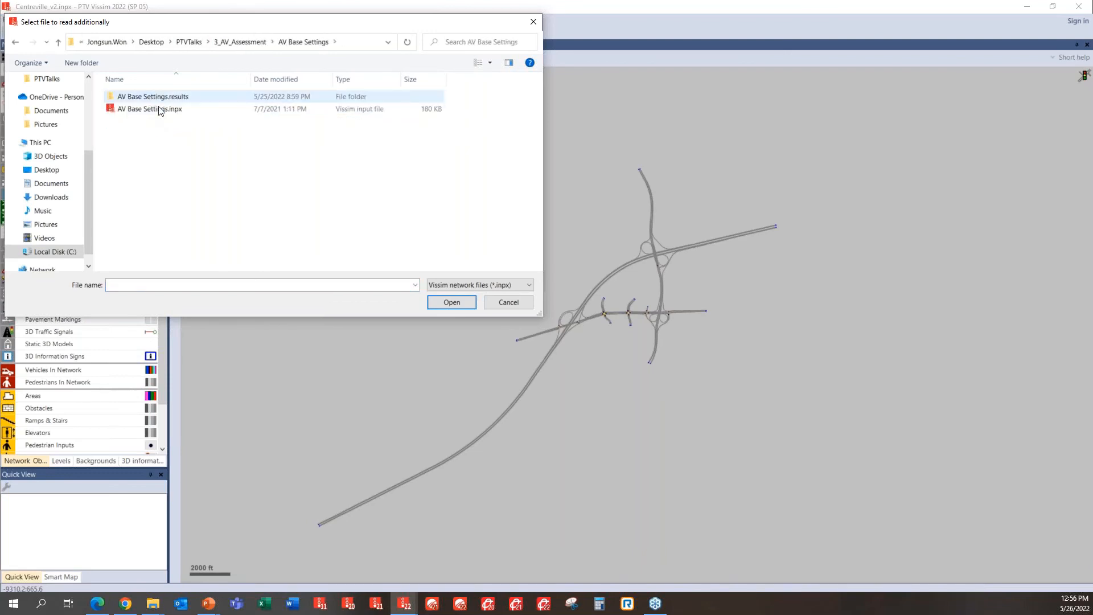
pyautogui.click(160, 110)
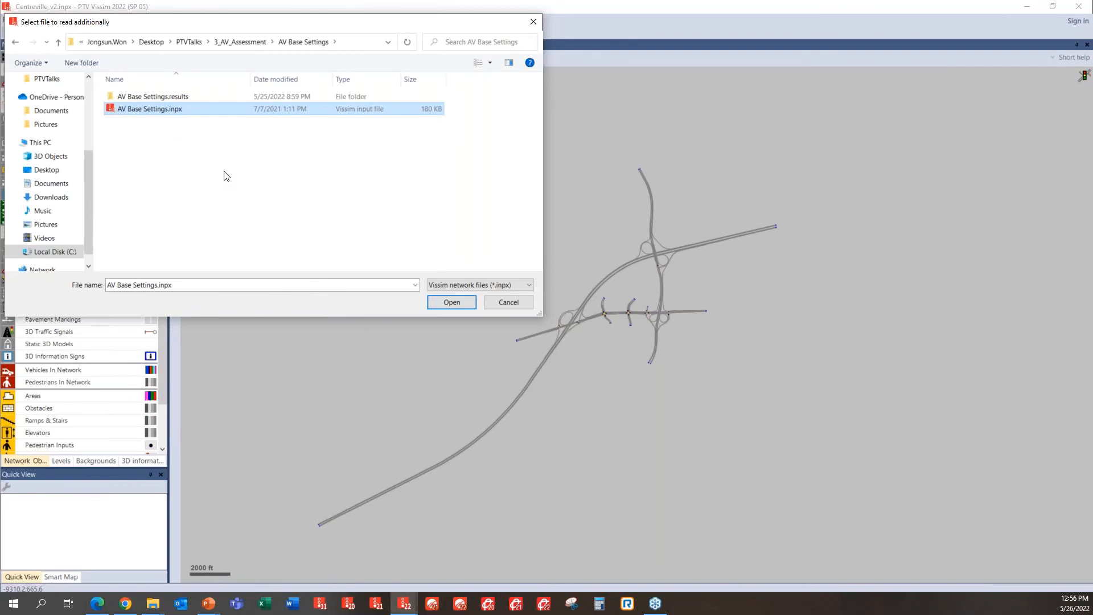
pyautogui.click(459, 307)
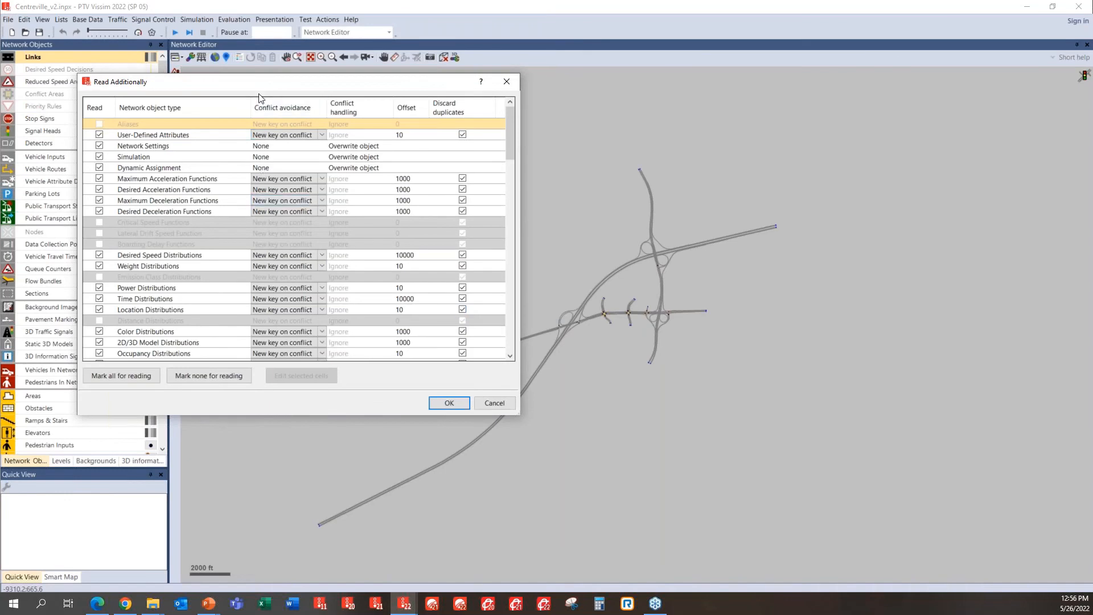
# Unmark all object types for reading, and mark only the maximum and desired acceleration and deceleration functions.
pyautogui.moveTo(273, 86); pyautogui.dragTo(451, 92)
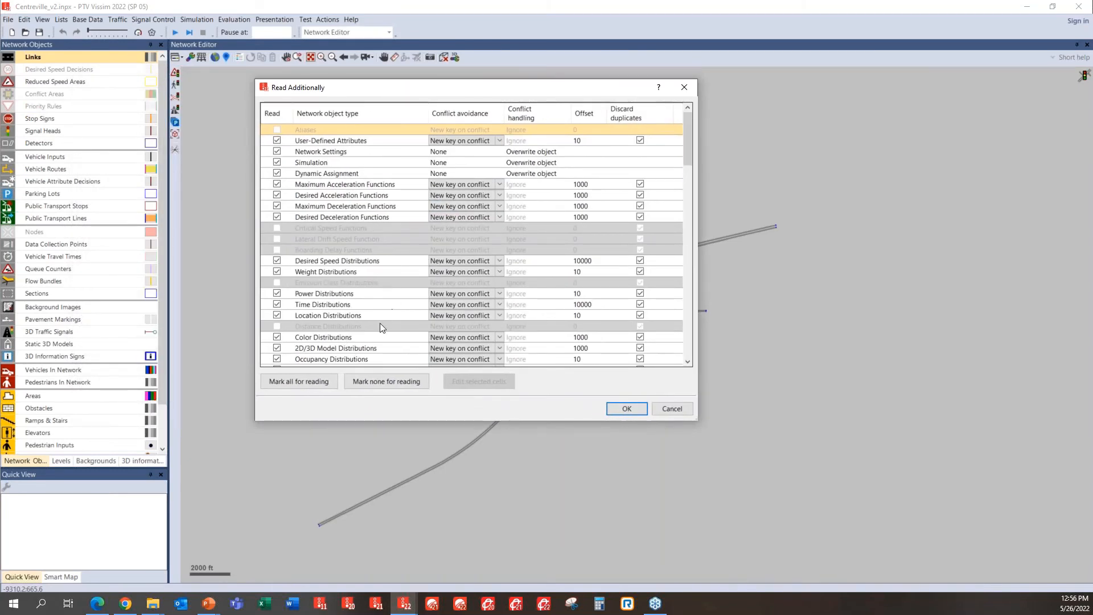
pyautogui.click(388, 376)
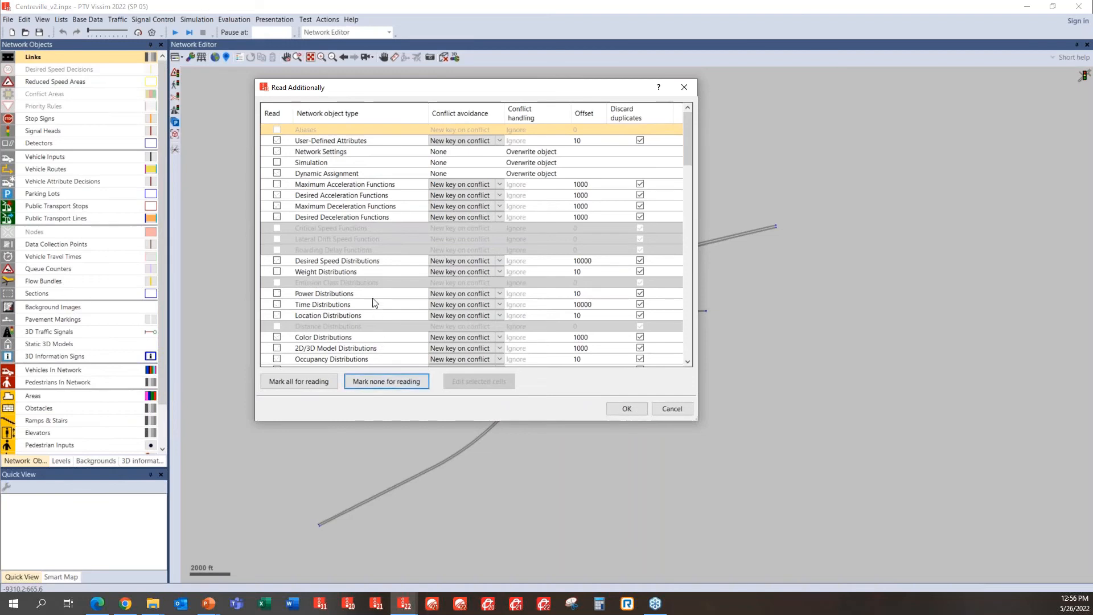
pyautogui.click(278, 184)
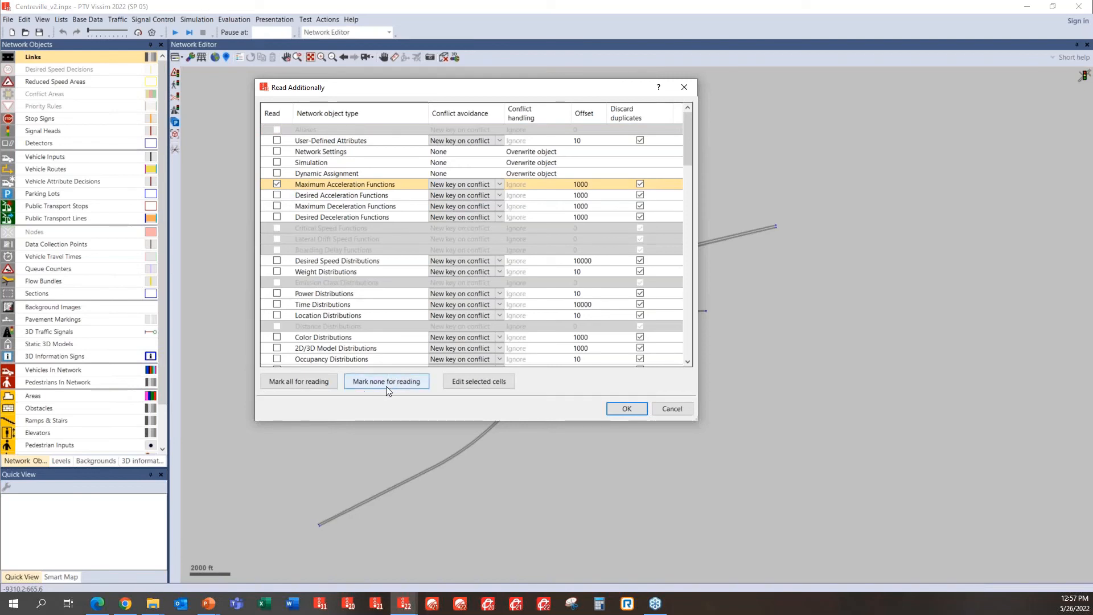
pyautogui.click(277, 195)
pyautogui.click(277, 206)
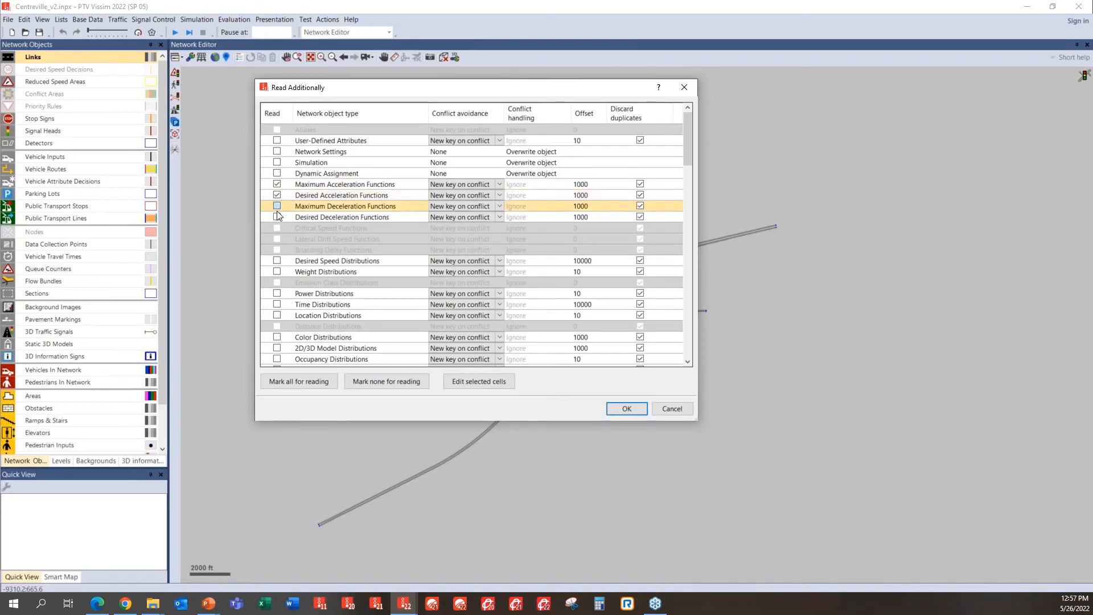
pyautogui.click(277, 217)
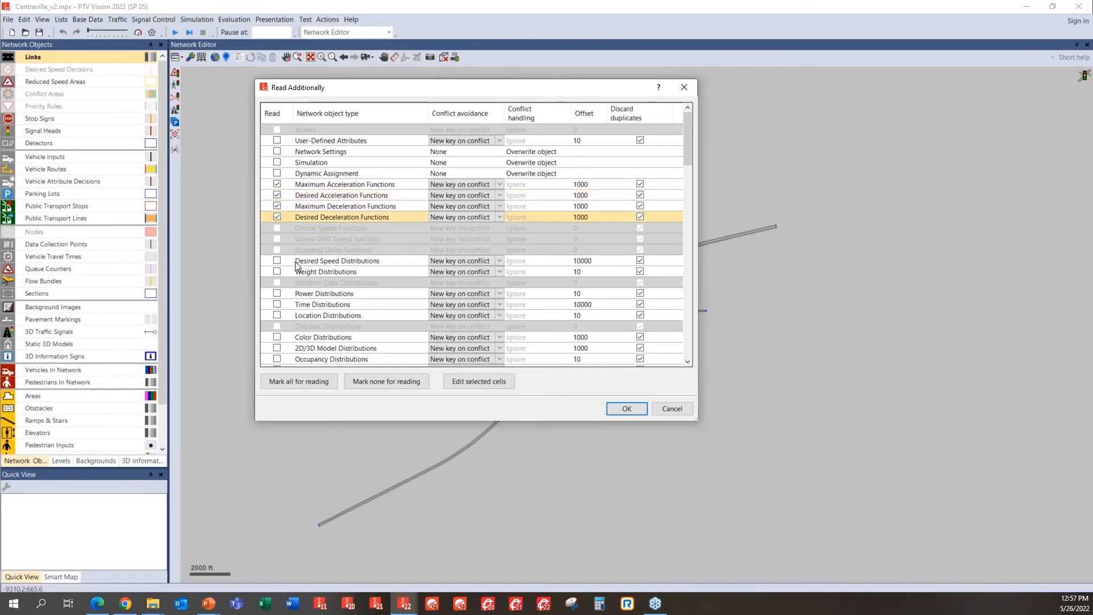
# Mark the desired speed, time, 2D/3D model and occupancy distributions for additional reading.
pyautogui.click(277, 261)
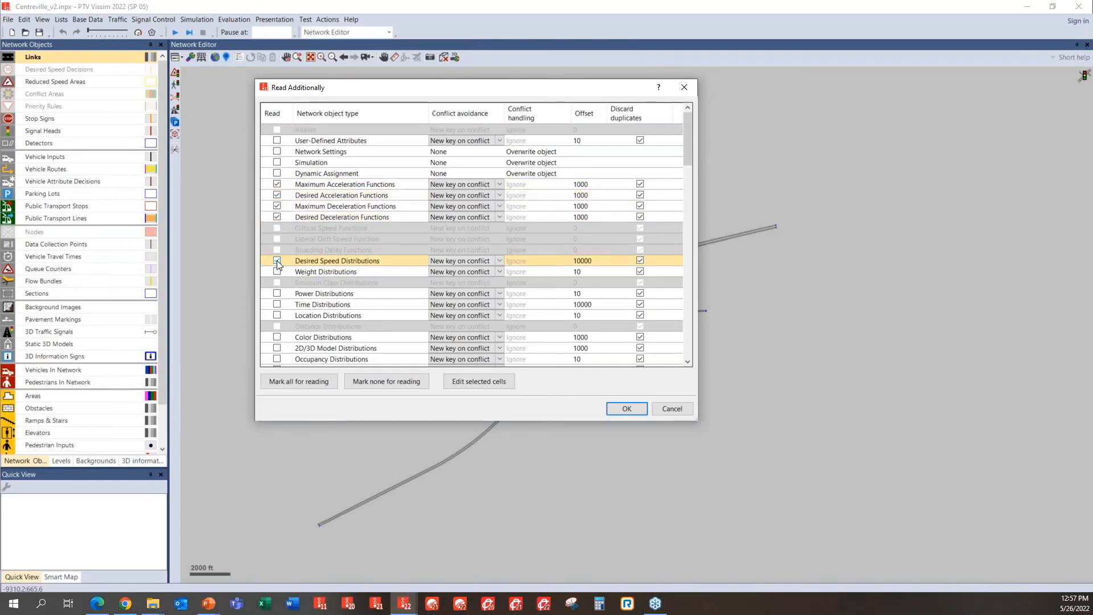
pyautogui.click(278, 306)
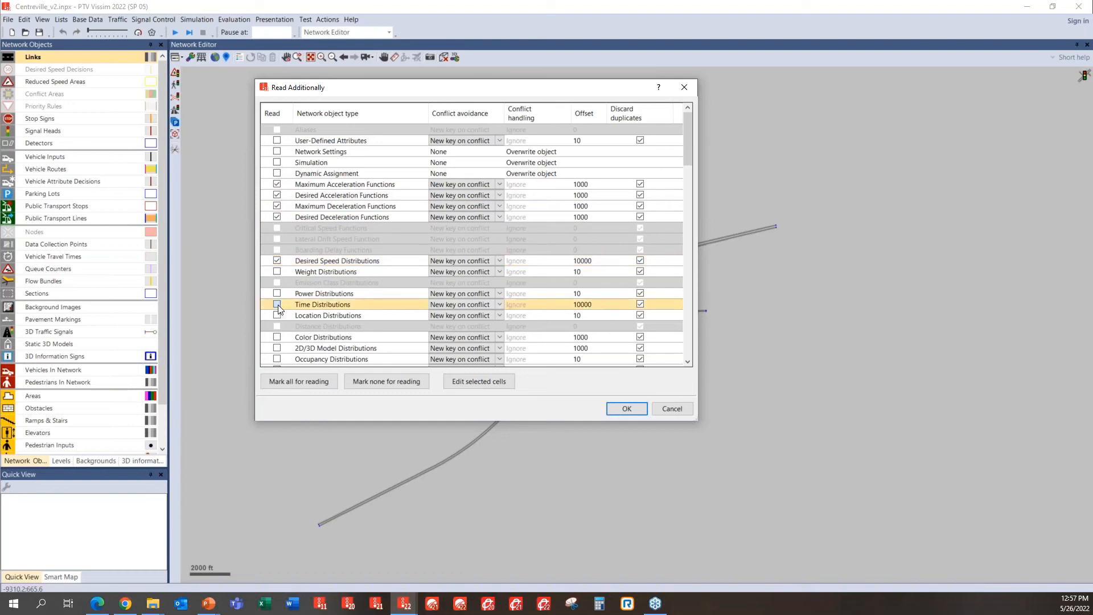
pyautogui.scroll(-1, 278, 319)
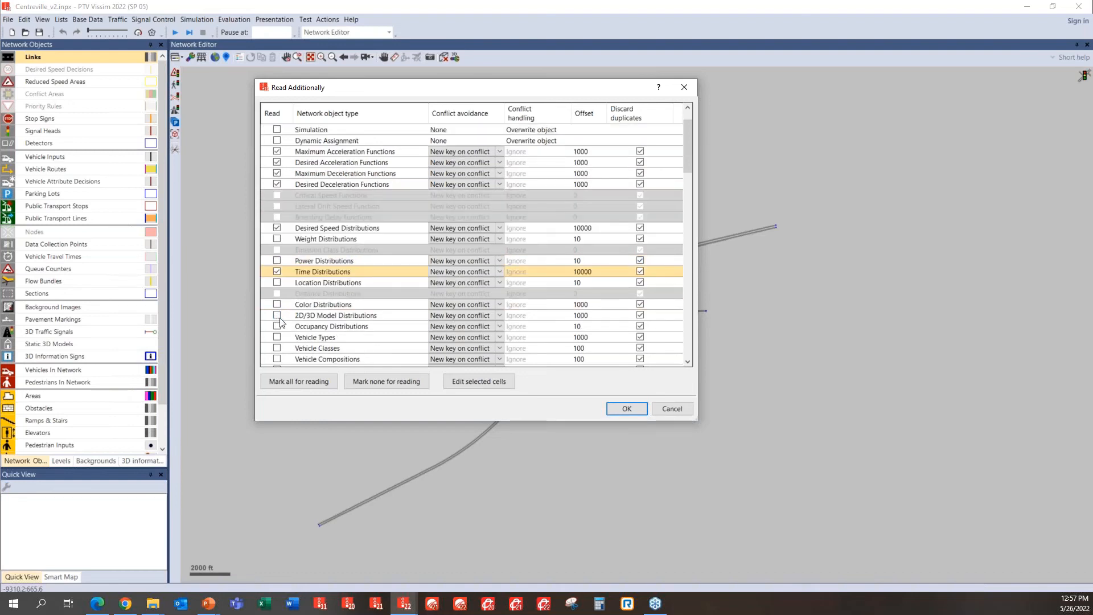
pyautogui.click(277, 316)
pyautogui.click(277, 319)
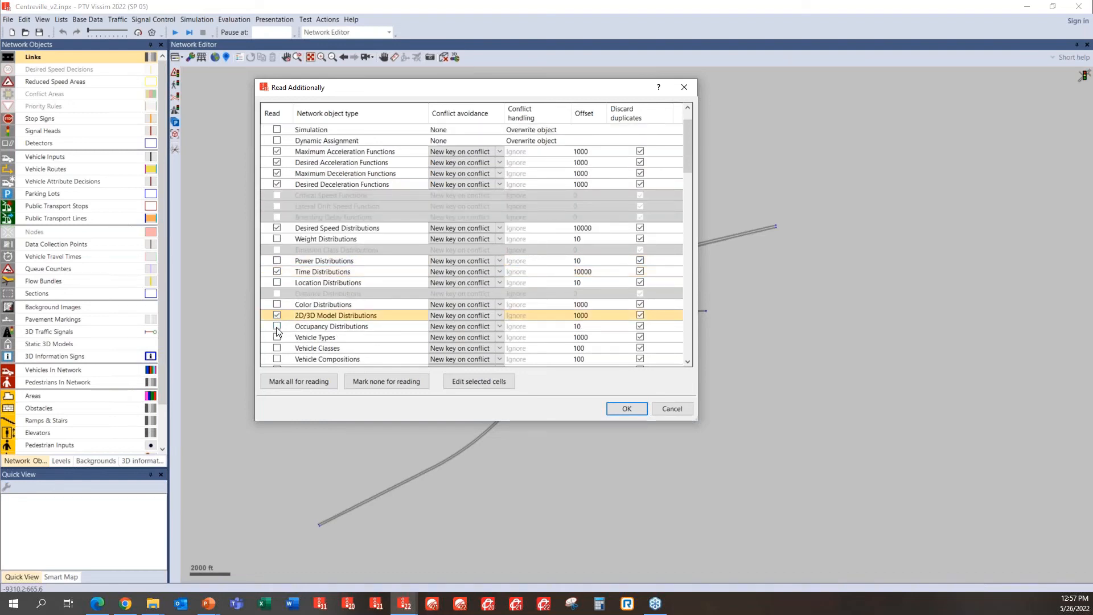
pyautogui.click(278, 329)
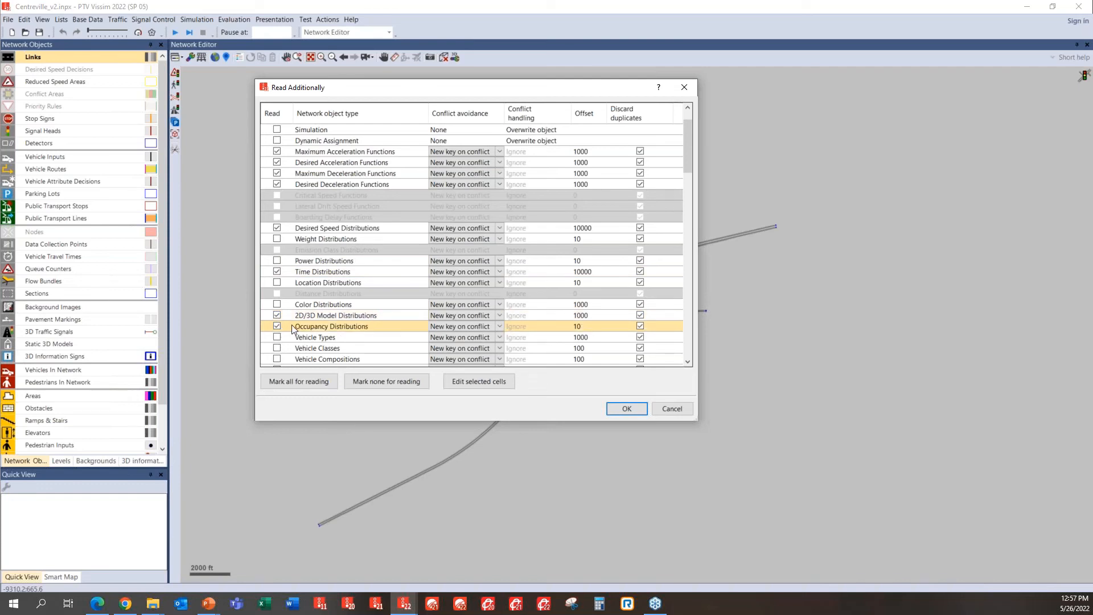
# Mark vehicle types, vehicle classes, driving behaviors and link behavior types for reading, and read the marked objects into the network.
pyautogui.scroll(-1, 298, 329)
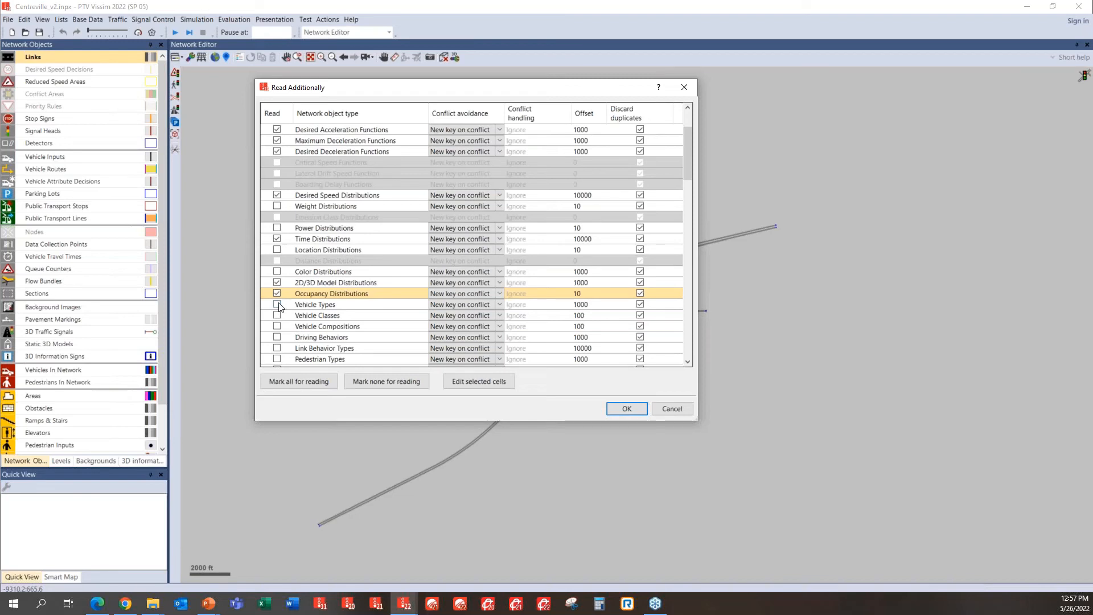
pyautogui.click(278, 305)
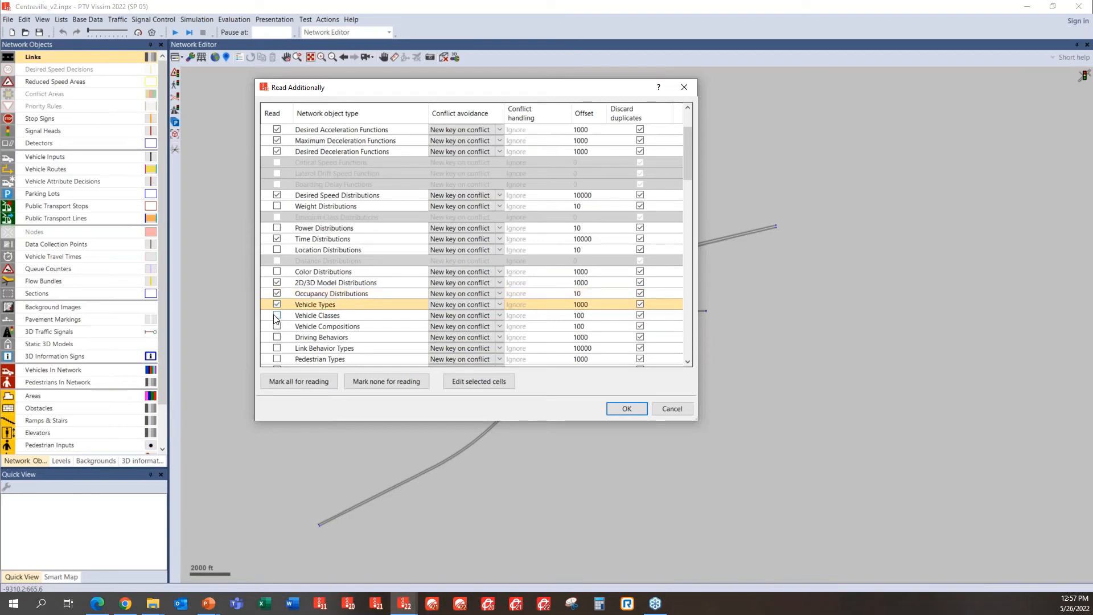
pyautogui.click(276, 316)
pyautogui.click(279, 339)
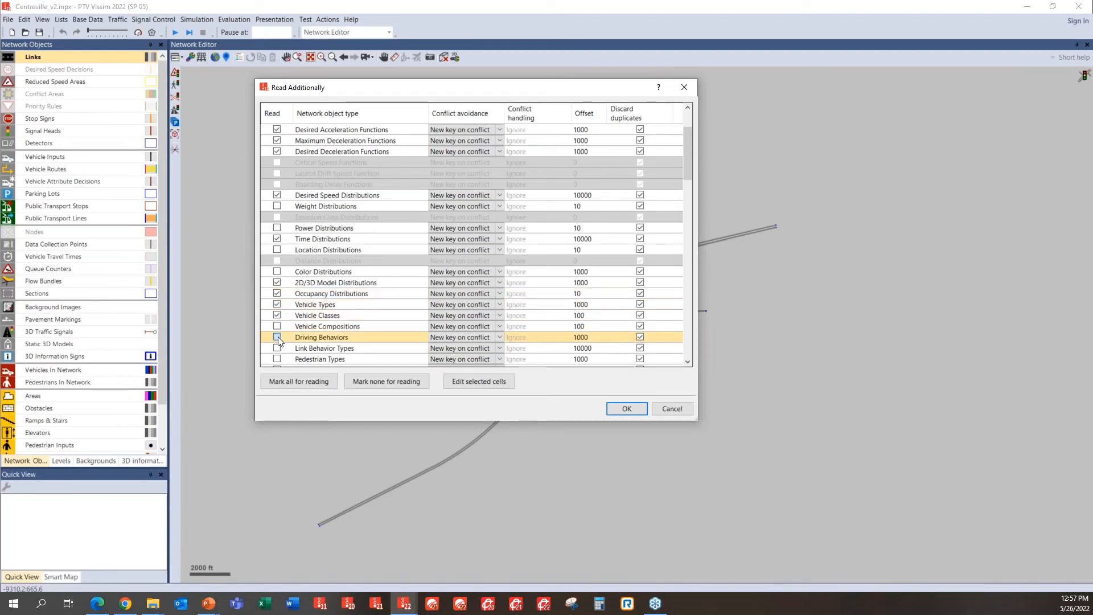
pyautogui.scroll(-1, 278, 339)
pyautogui.click(277, 316)
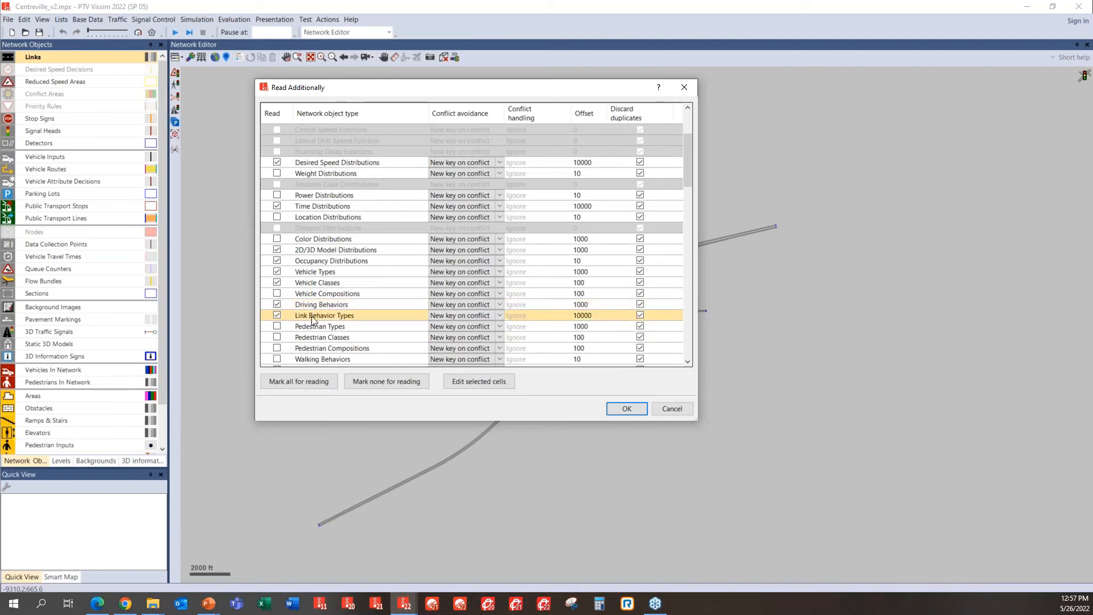
pyautogui.scroll(-1, 312, 322)
pyautogui.scroll(-3, 312, 322)
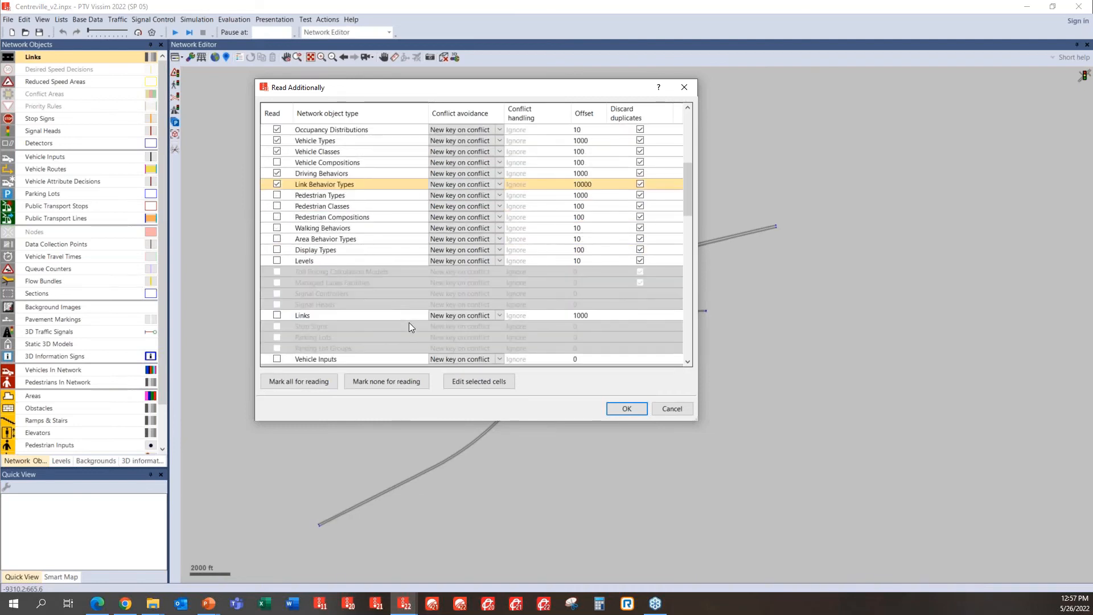
pyautogui.click(627, 408)
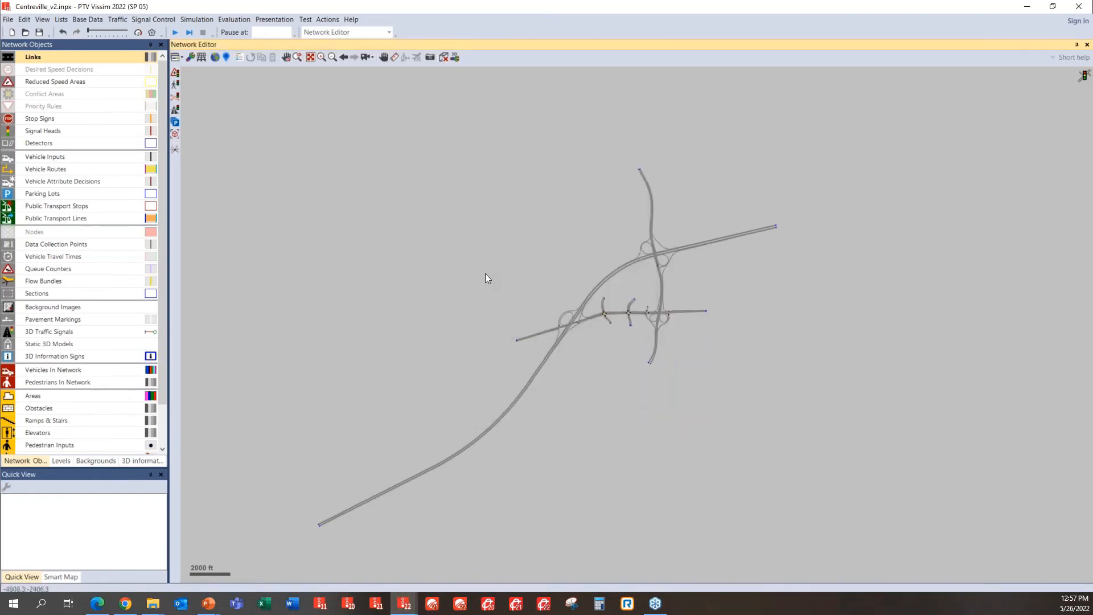
# List the vehicle types in an enlarged list and examine the imported car and HGV AV types.
pyautogui.click(94, 20)
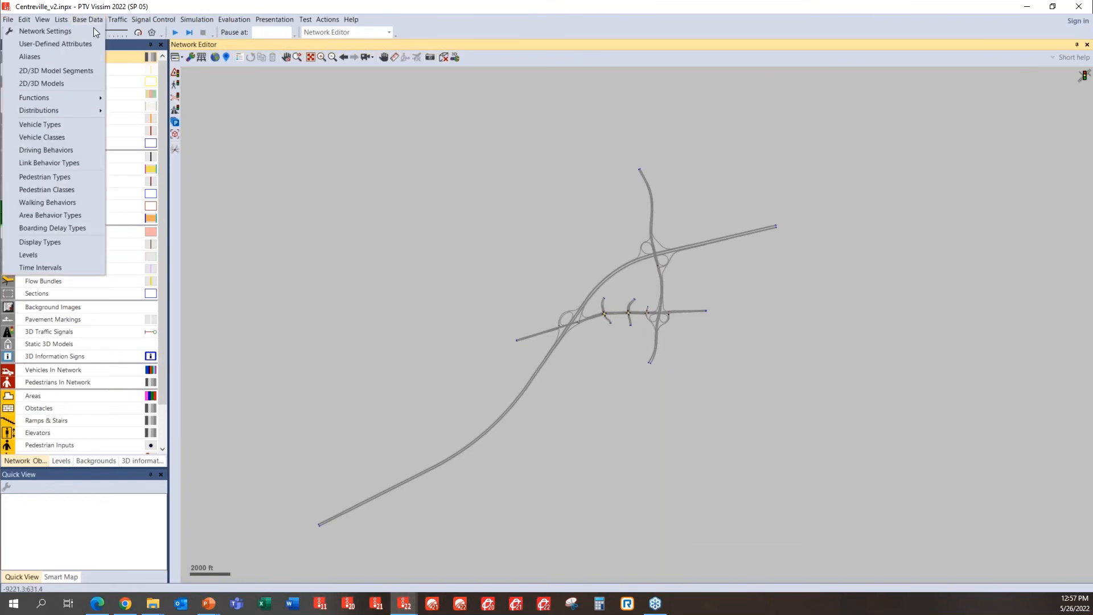
pyautogui.click(80, 126)
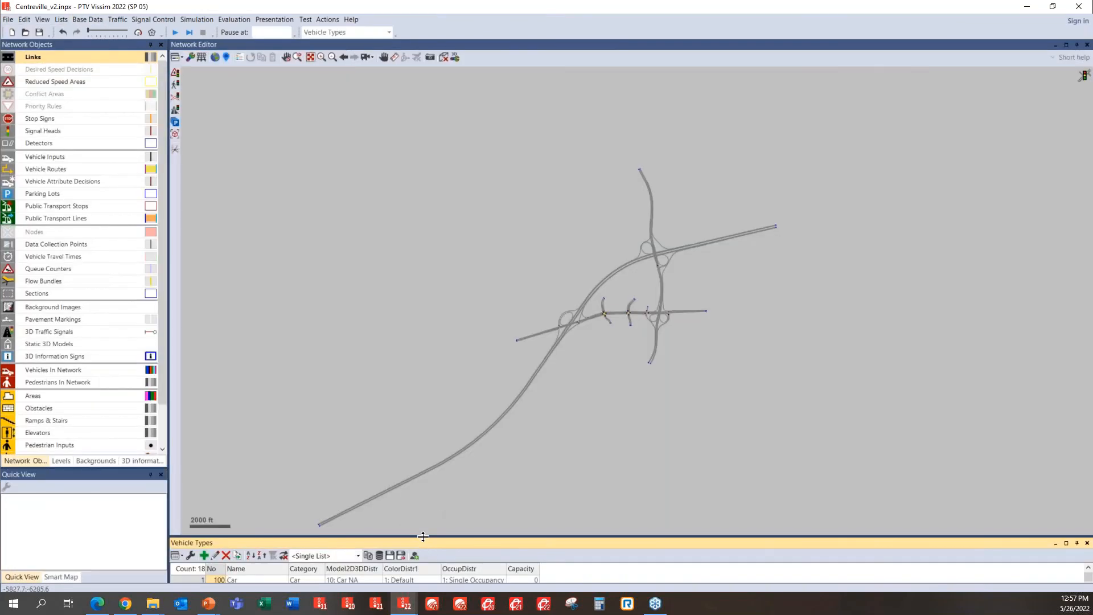
pyautogui.moveTo(419, 532); pyautogui.dragTo(419, 398)
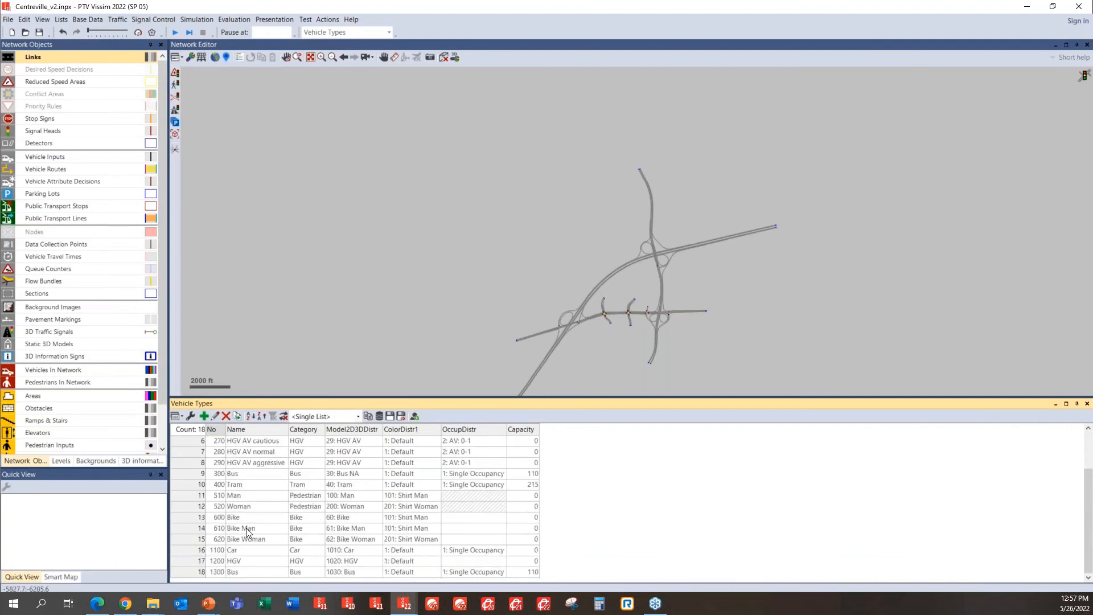
pyautogui.scroll(2, 245, 519)
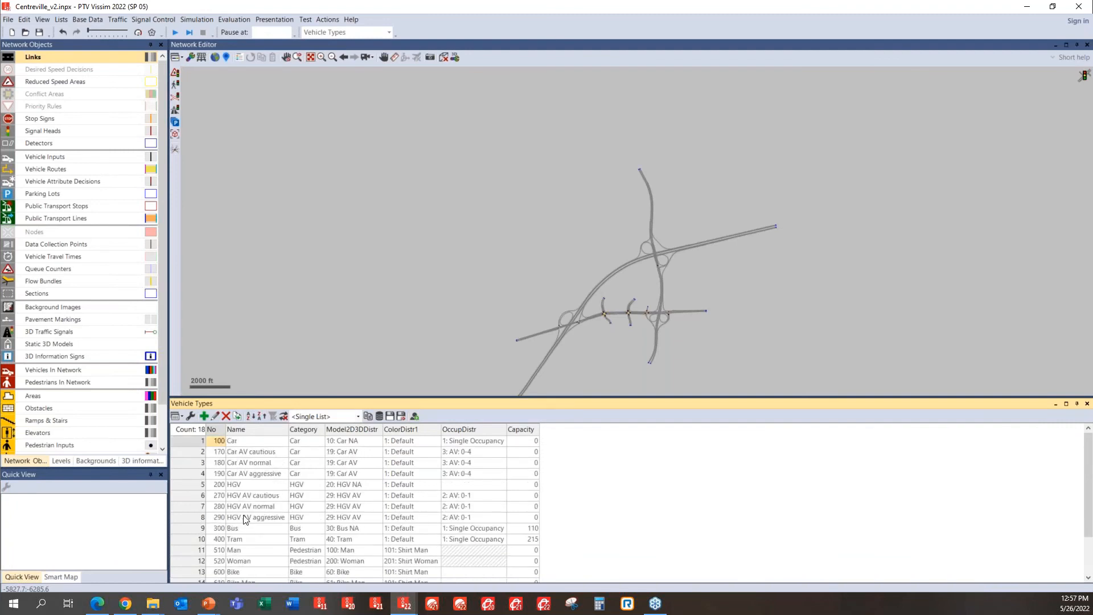
pyautogui.click(193, 452)
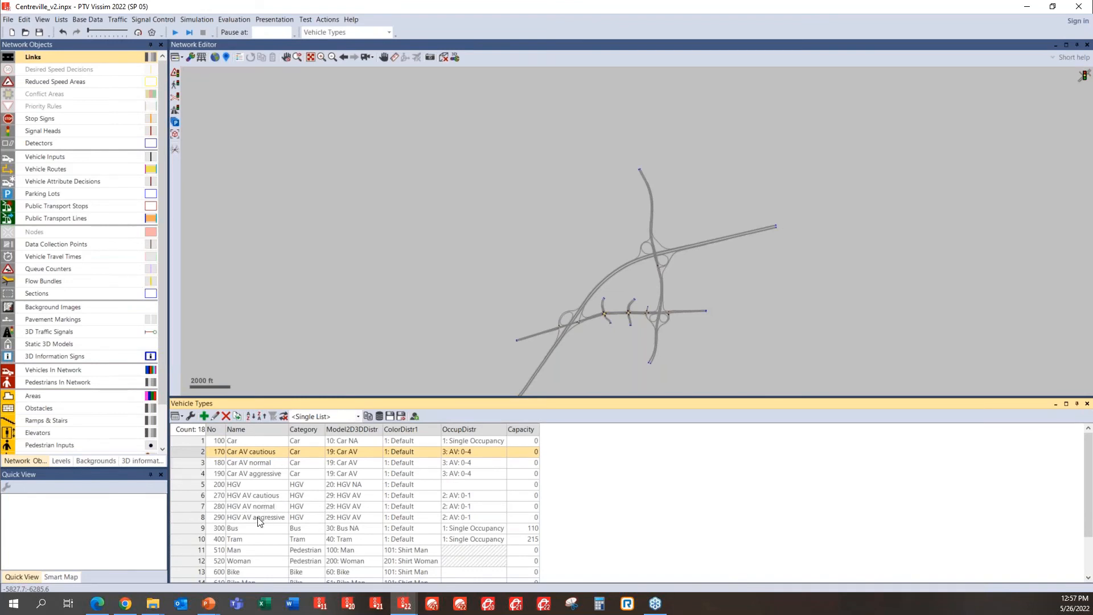
pyautogui.click(357, 330)
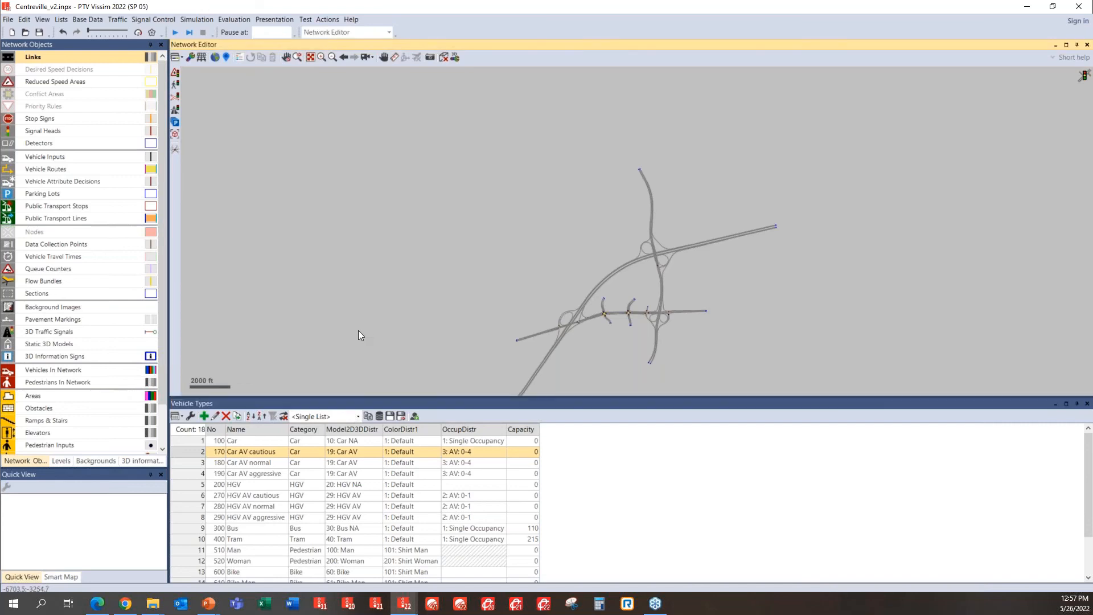
# List the vehicle compositions and show the relative flows of the Default composition in an enlarged list.
pyautogui.click(115, 21)
pyautogui.click(108, 30)
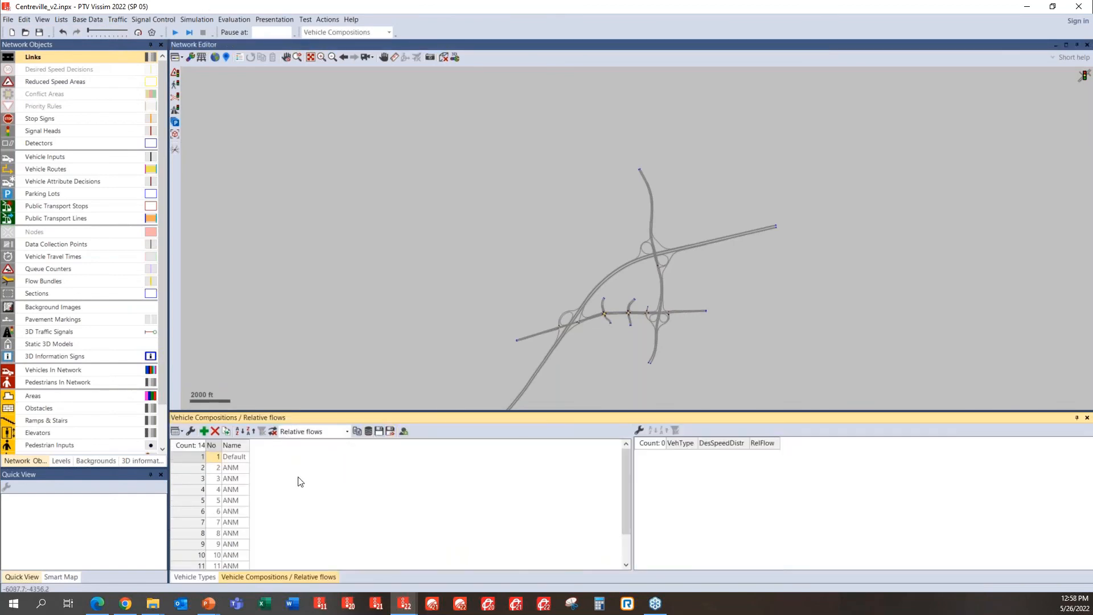
pyautogui.click(192, 455)
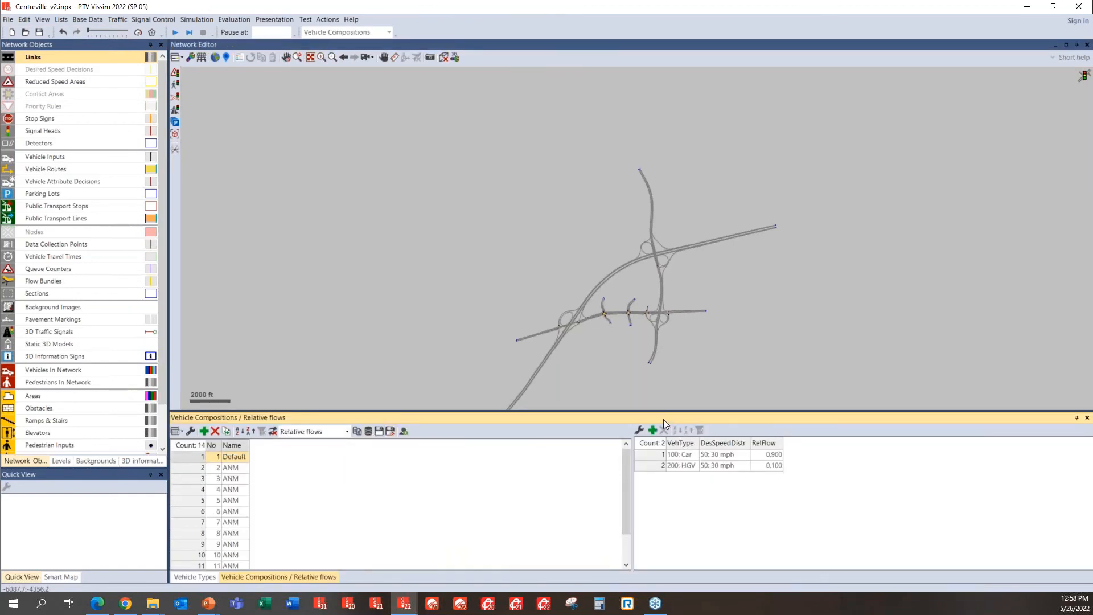
pyautogui.moveTo(663, 410); pyautogui.dragTo(664, 275)
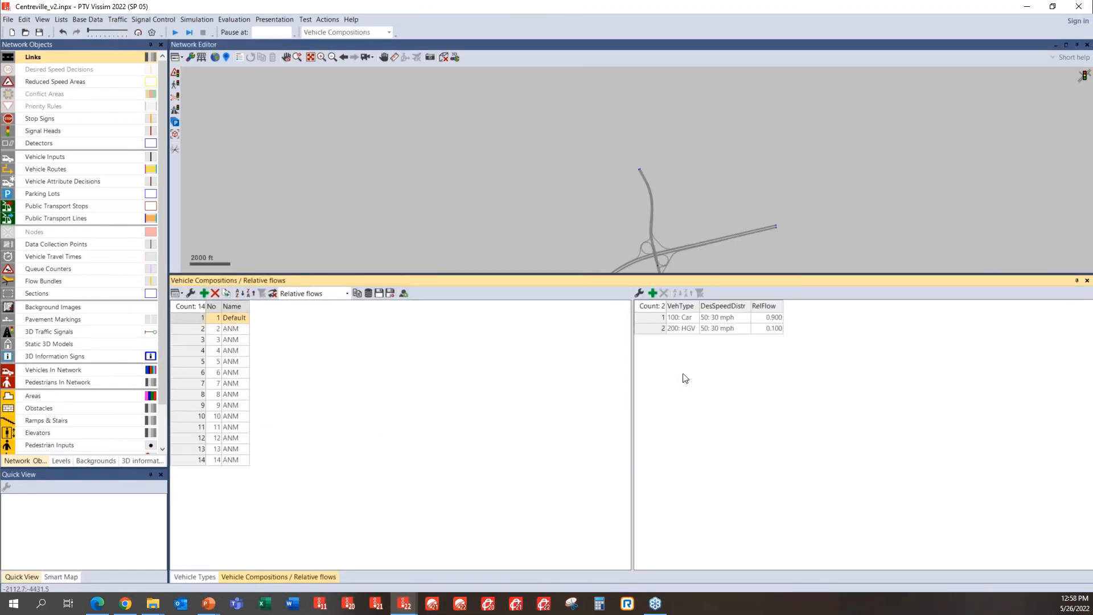
# Add a relative flow to the Default vehicle composition and set its vehicle type to 180: Car AV normal.
pyautogui.click(655, 292)
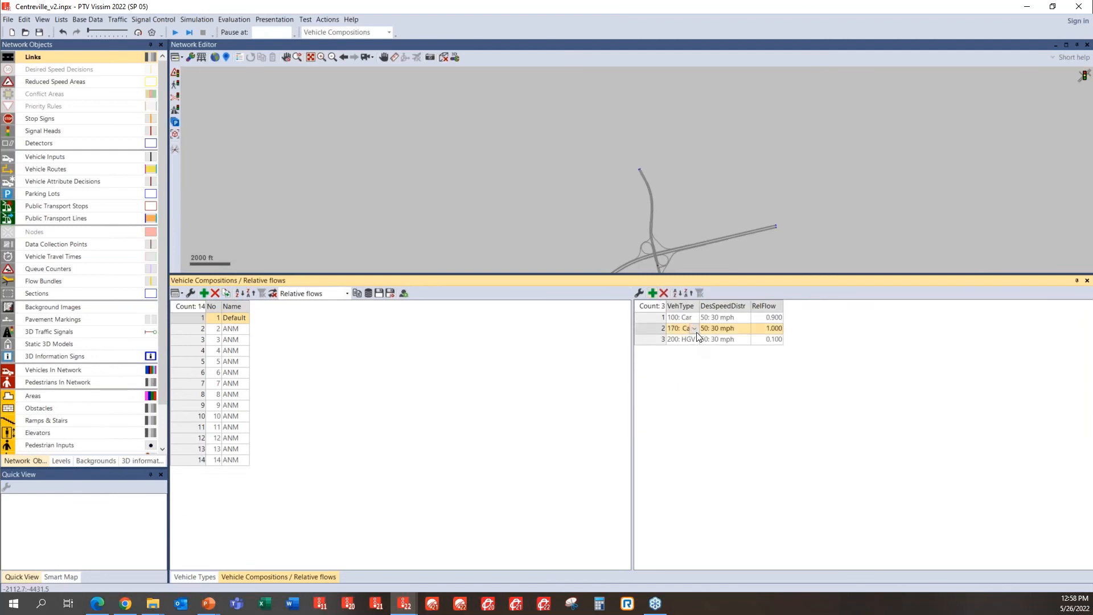
pyautogui.click(695, 329)
pyautogui.click(698, 347)
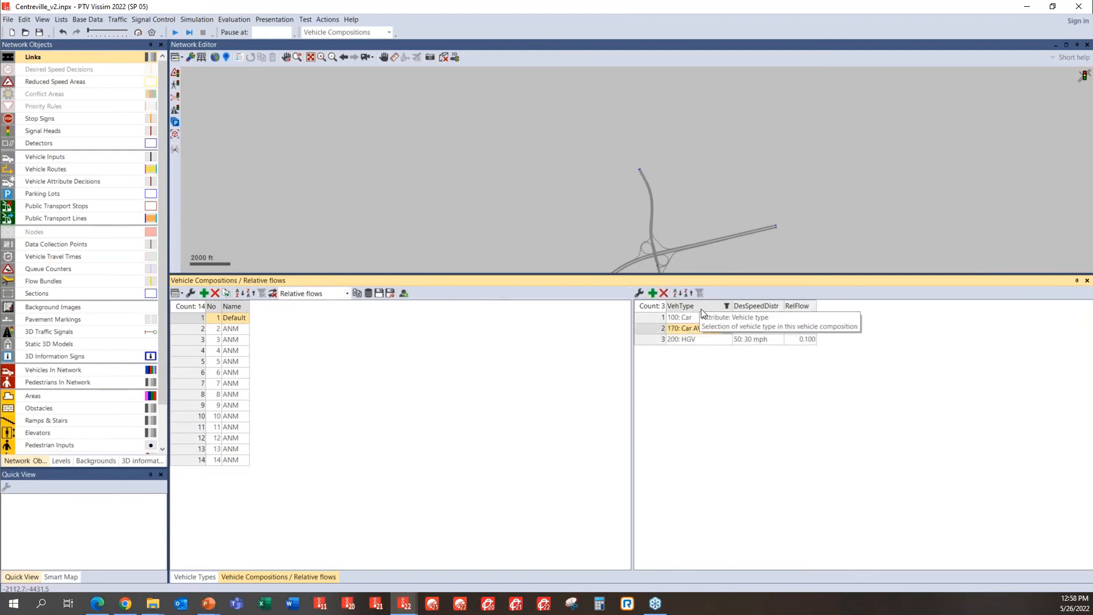
pyautogui.click(727, 330)
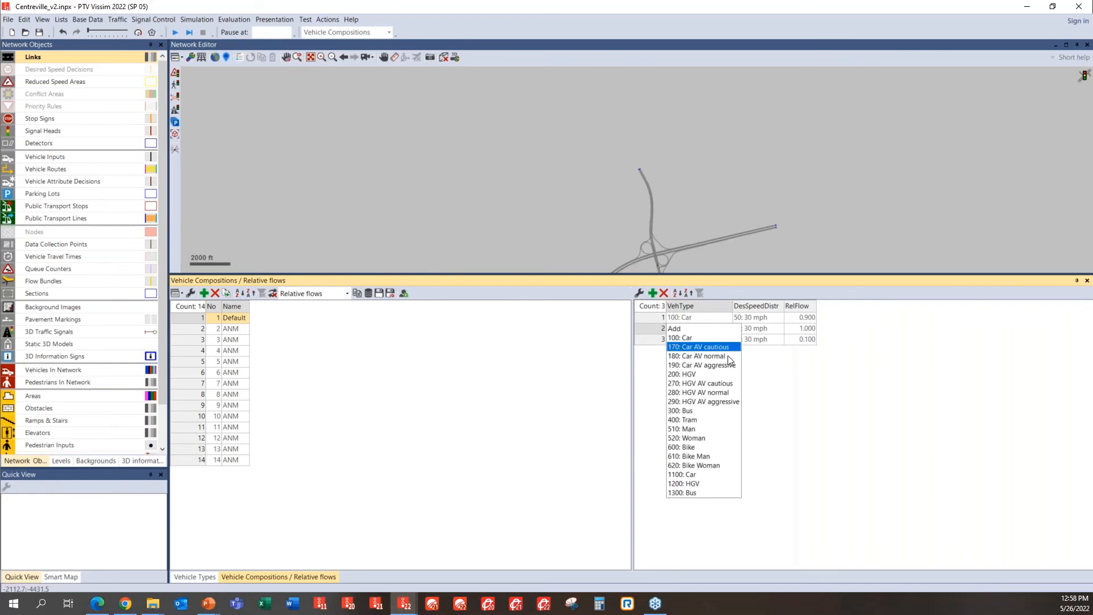
pyautogui.click(726, 356)
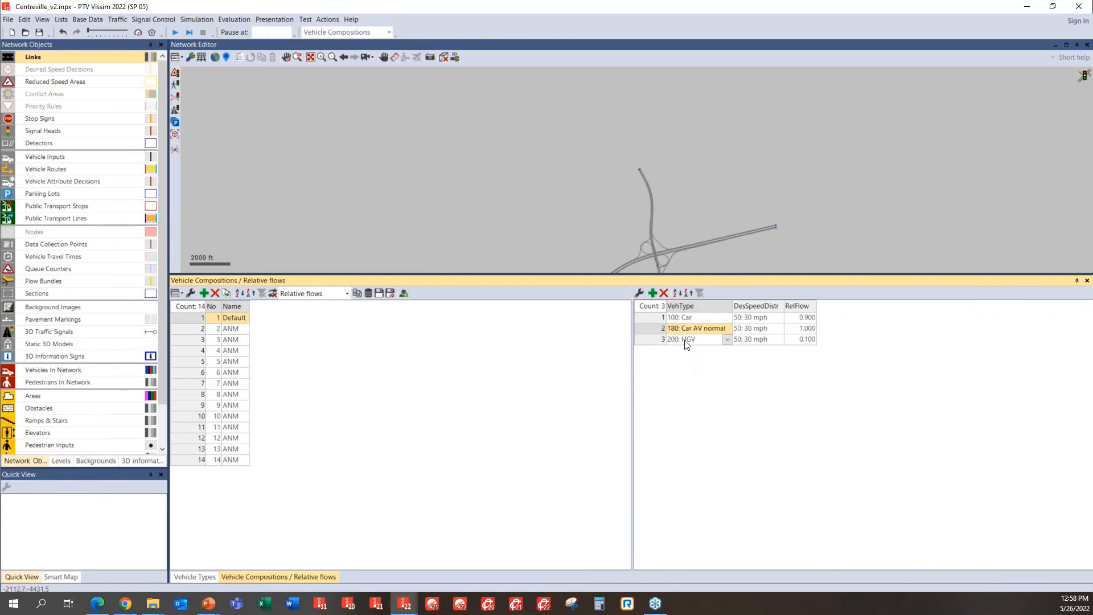
# Add another relative flow to the Default composition with the vehicle type 280: HGV AV normal.
pyautogui.click(652, 294)
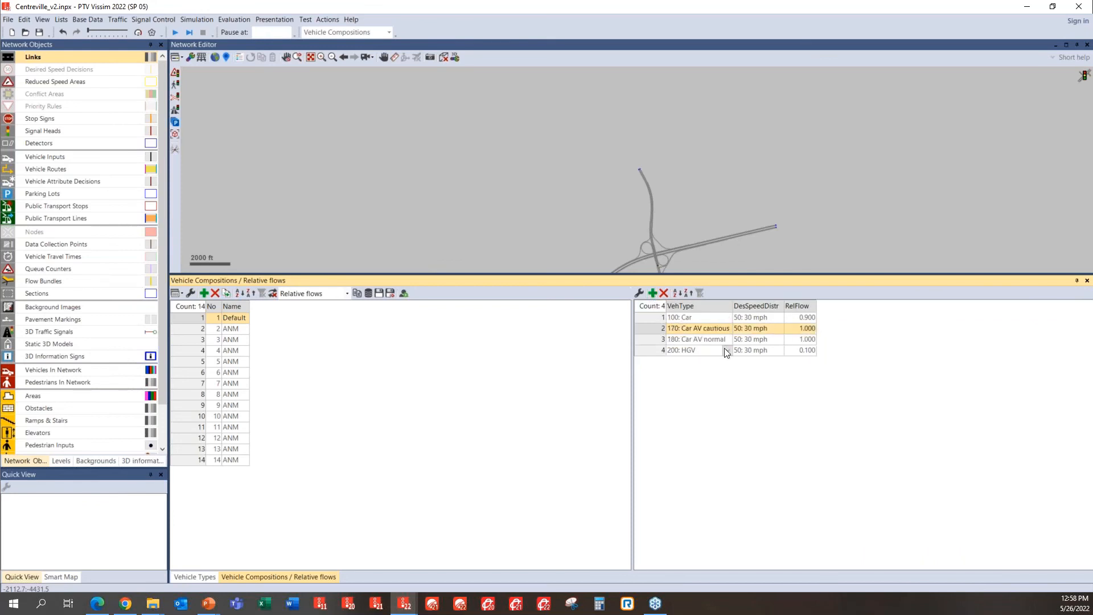
pyautogui.click(728, 329)
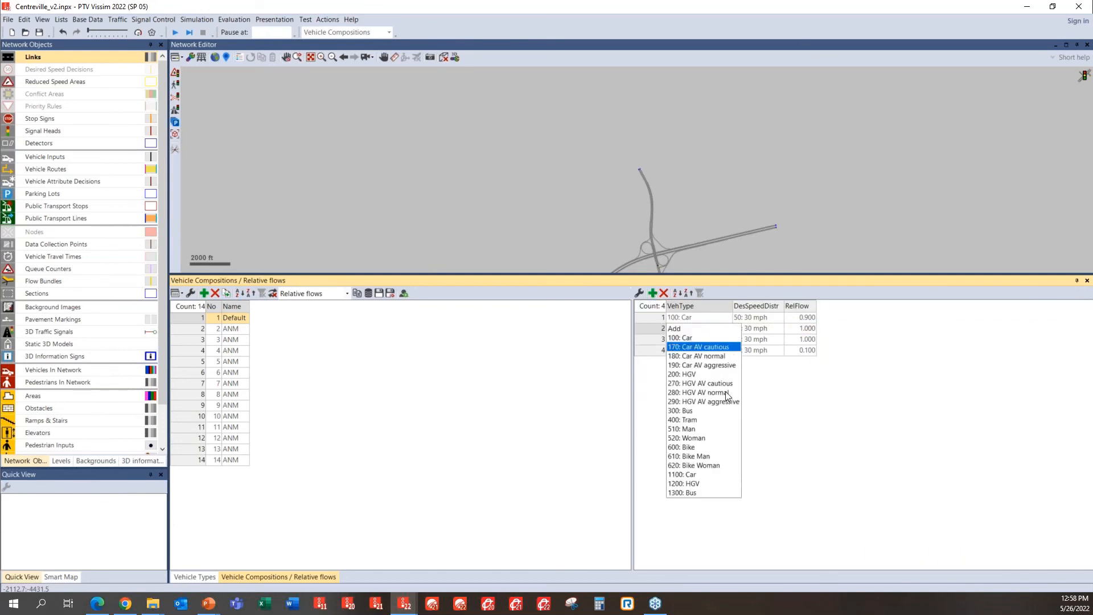
pyautogui.click(722, 393)
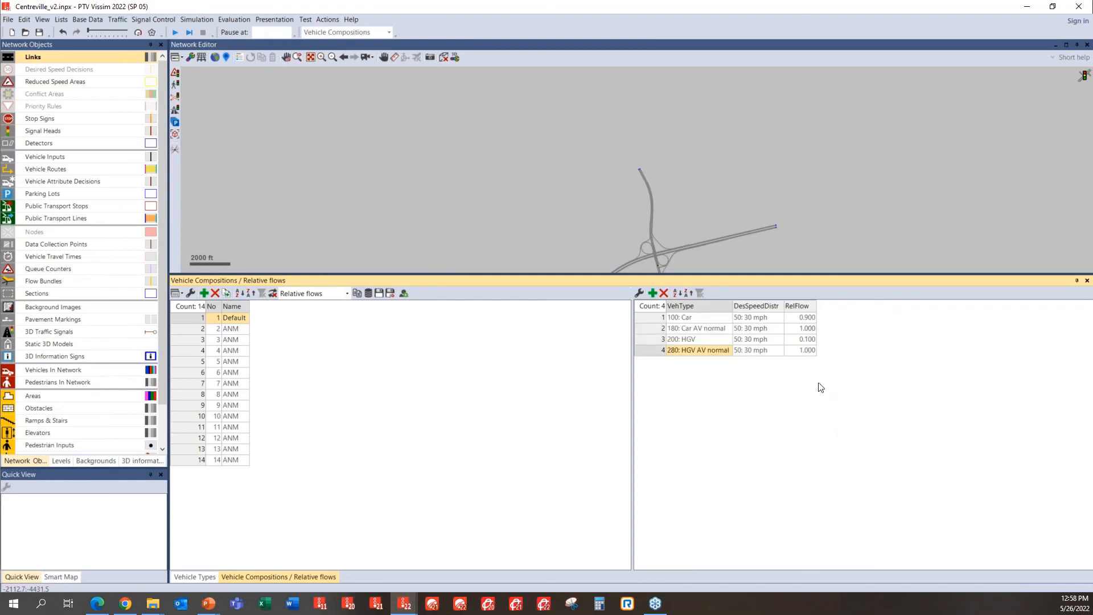
# Widen the RelFlow column and set relative flows of 0.45 for Car and Car AV normal and 0.05 for HGV and HGV AV normal.
pyautogui.moveTo(817, 306); pyautogui.dragTo(872, 305)
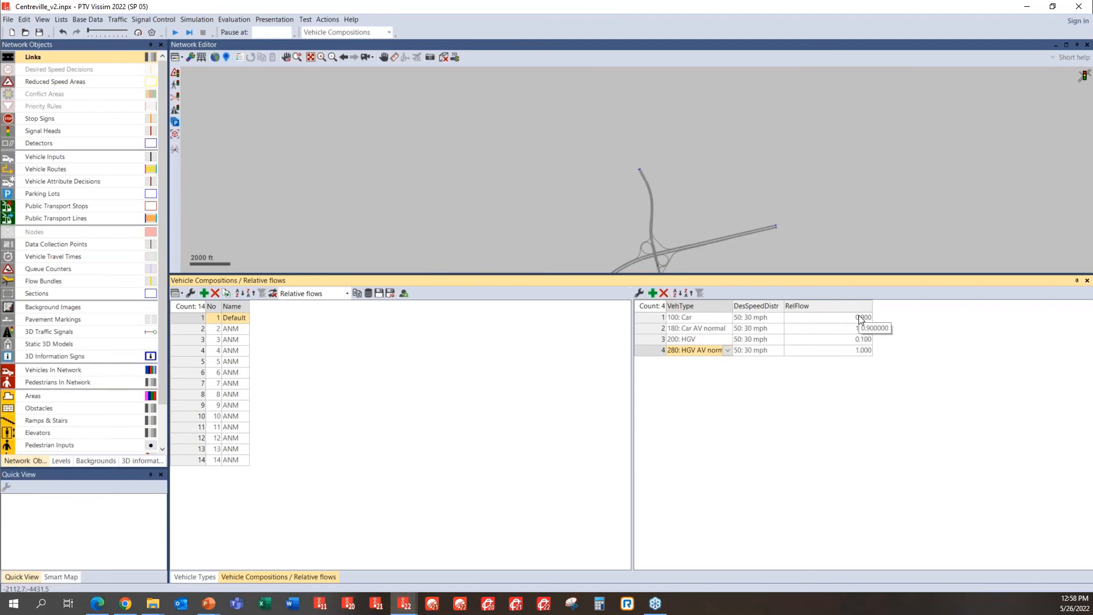
pyautogui.click(860, 316)
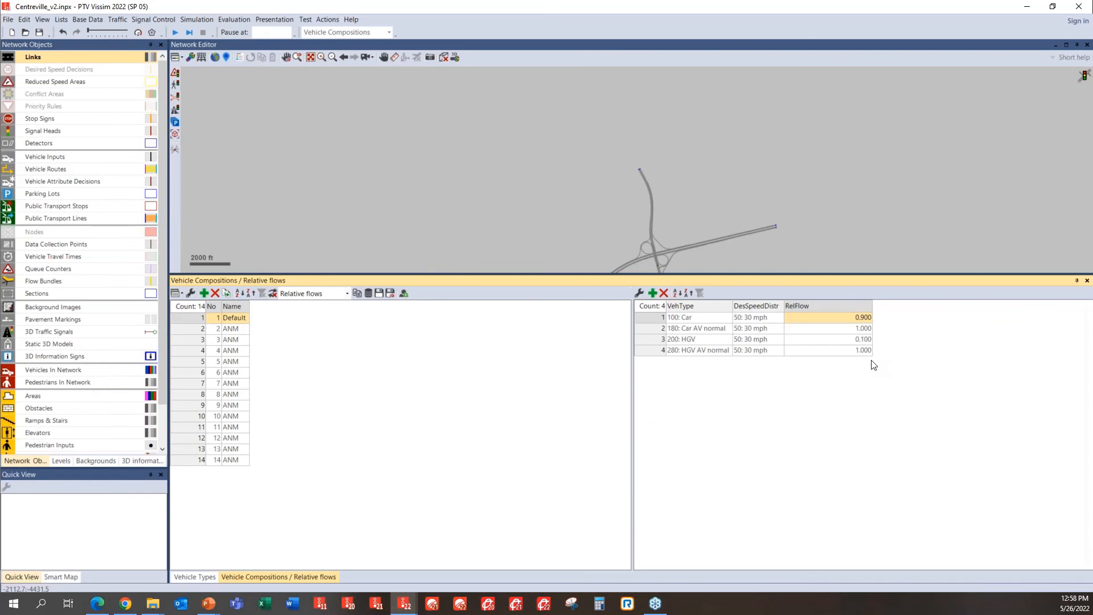
pyautogui.write('0.45')
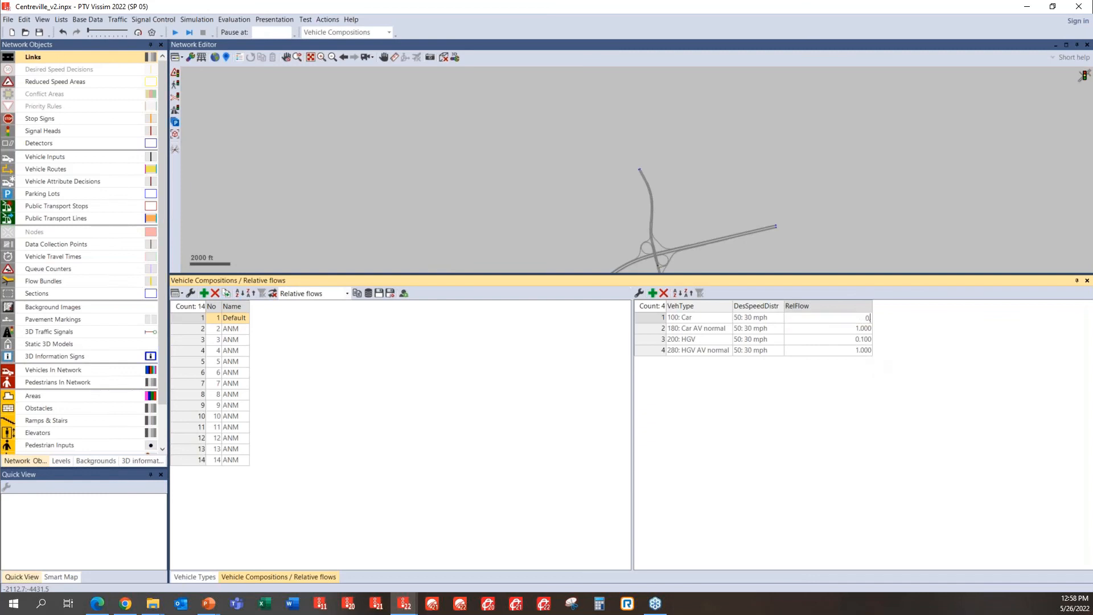
pyautogui.press('Return')
pyautogui.write('0.45')
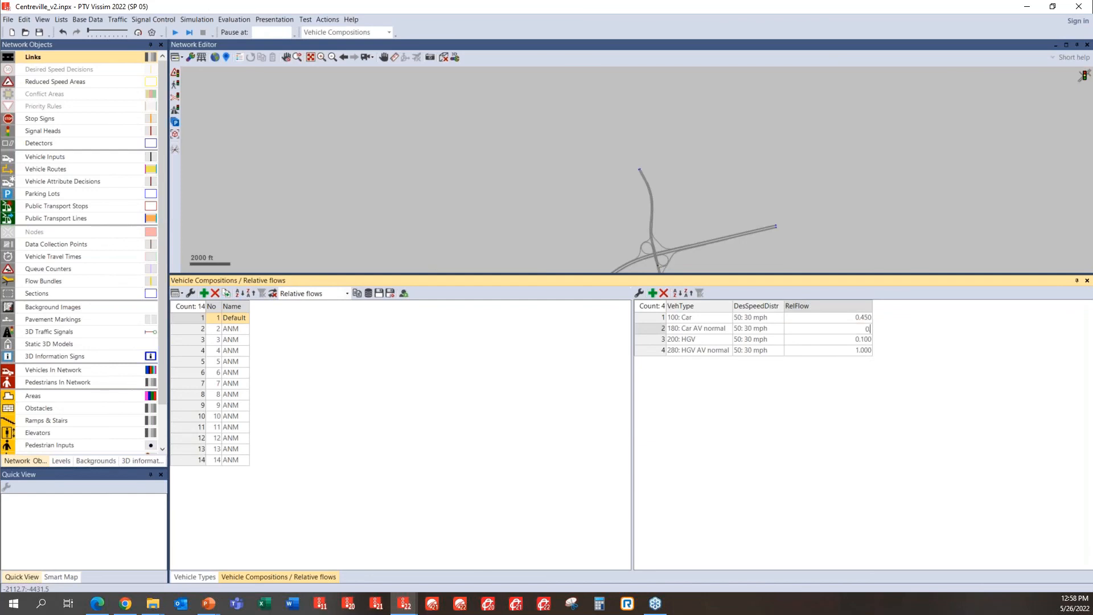
pyautogui.press('Return')
pyautogui.write('0')
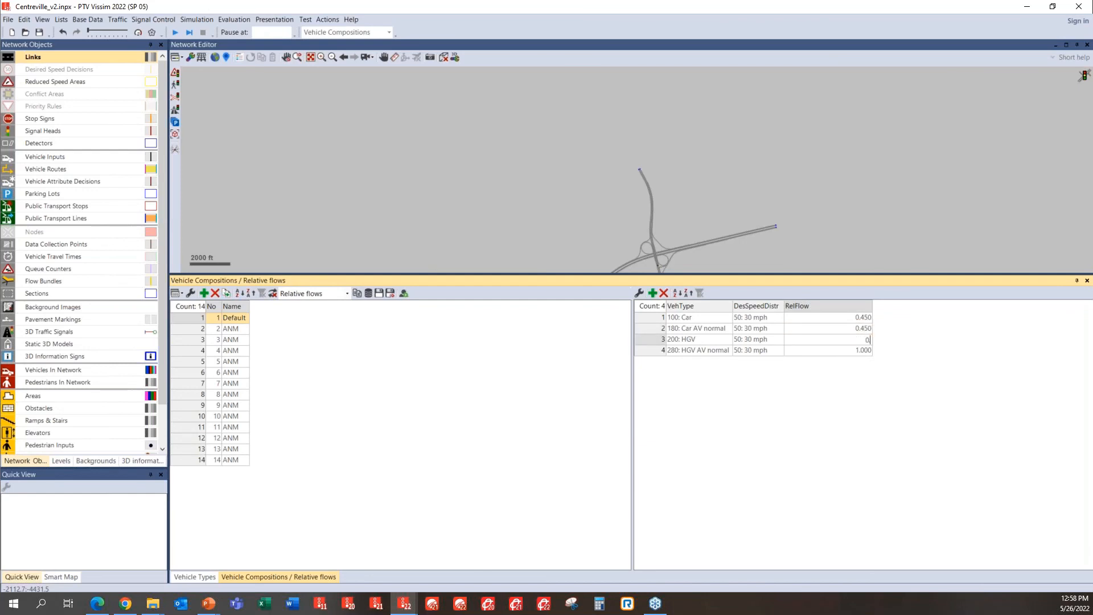
pyautogui.write('.05')
pyautogui.press('Return')
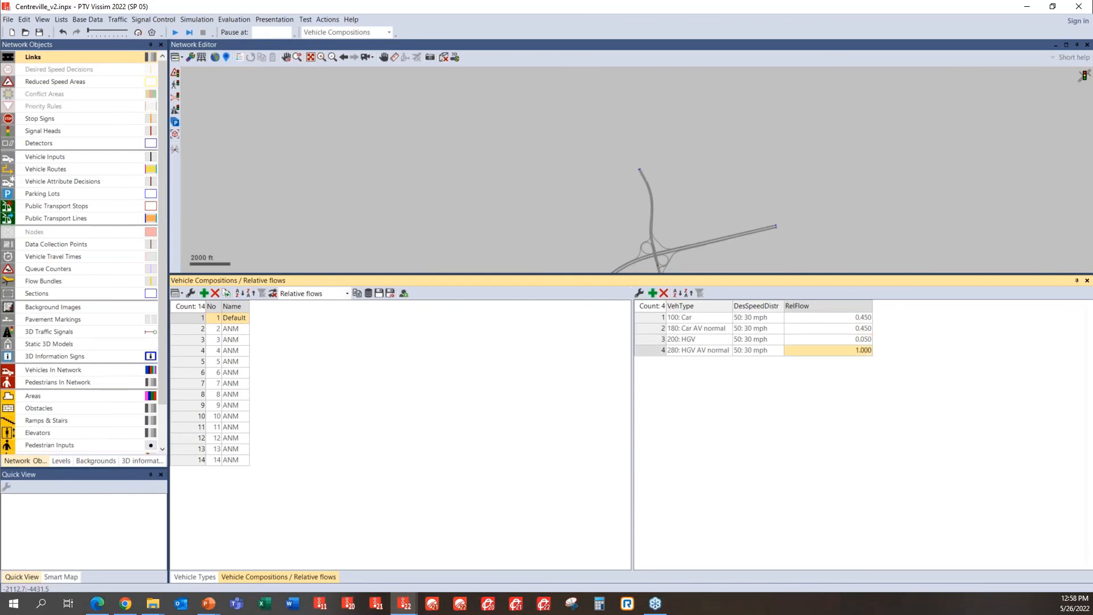
pyautogui.write('0.05')
pyautogui.press('Return')
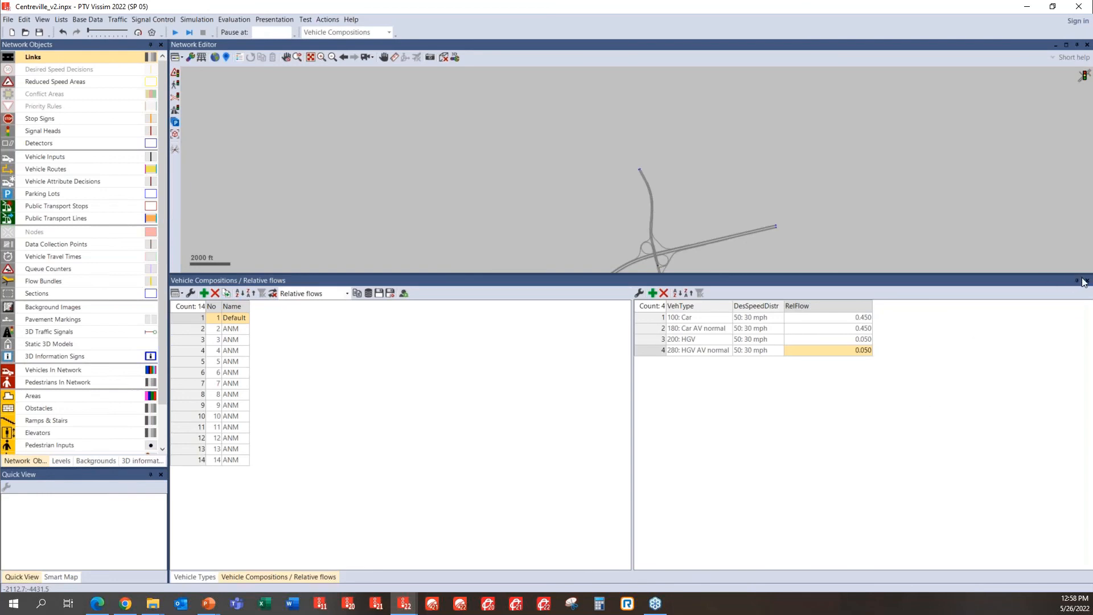
# Look through the scenario management commands for the Centreville network without choosing one.
pyautogui.click(375, 177)
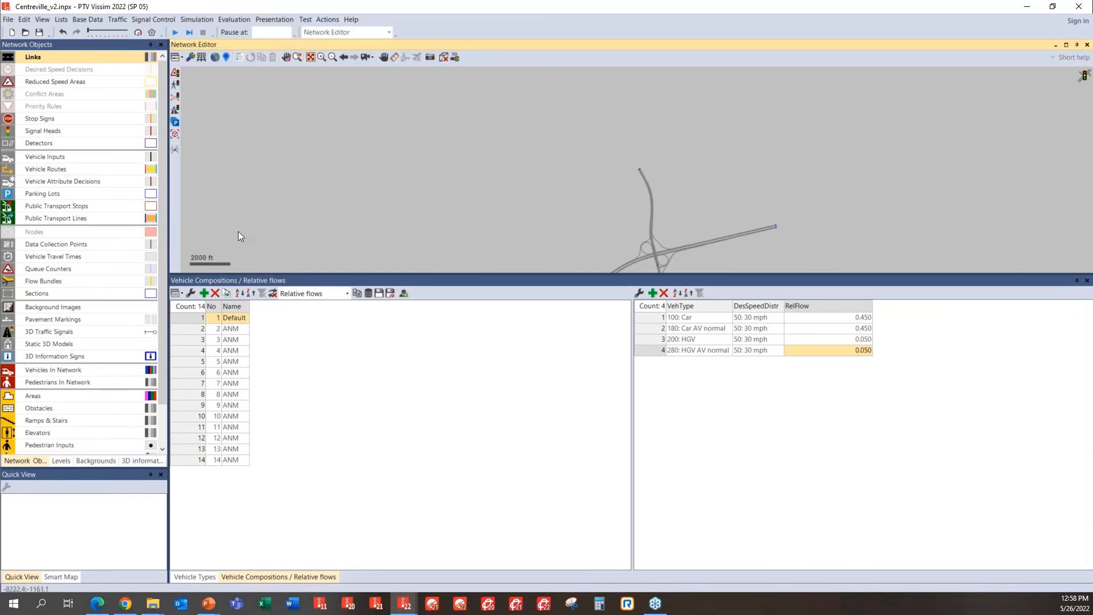
pyautogui.click(8, 20)
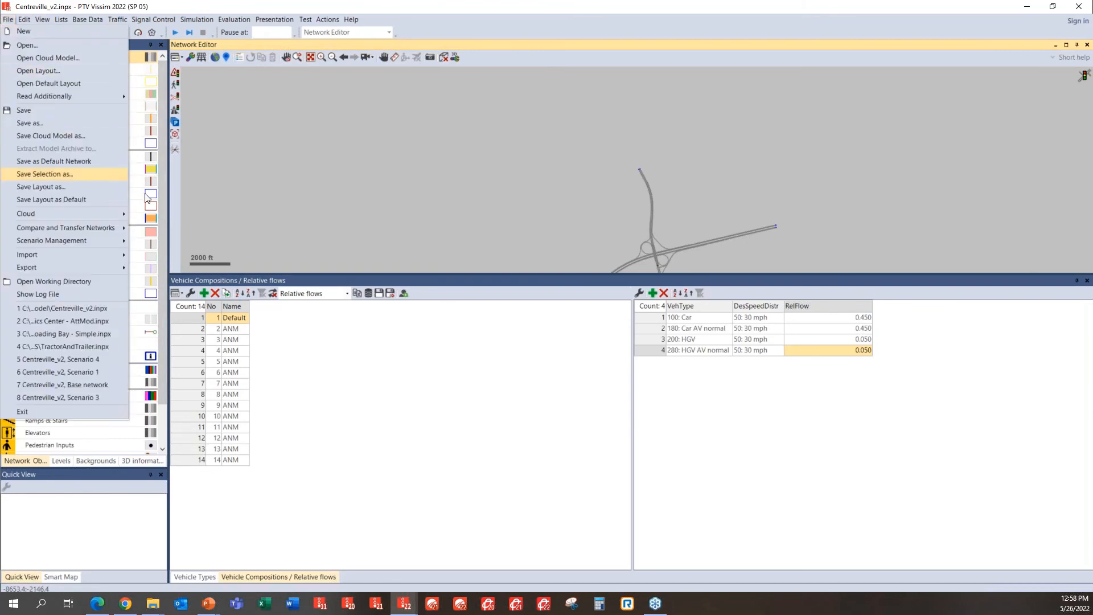
pyautogui.moveTo(105, 244)
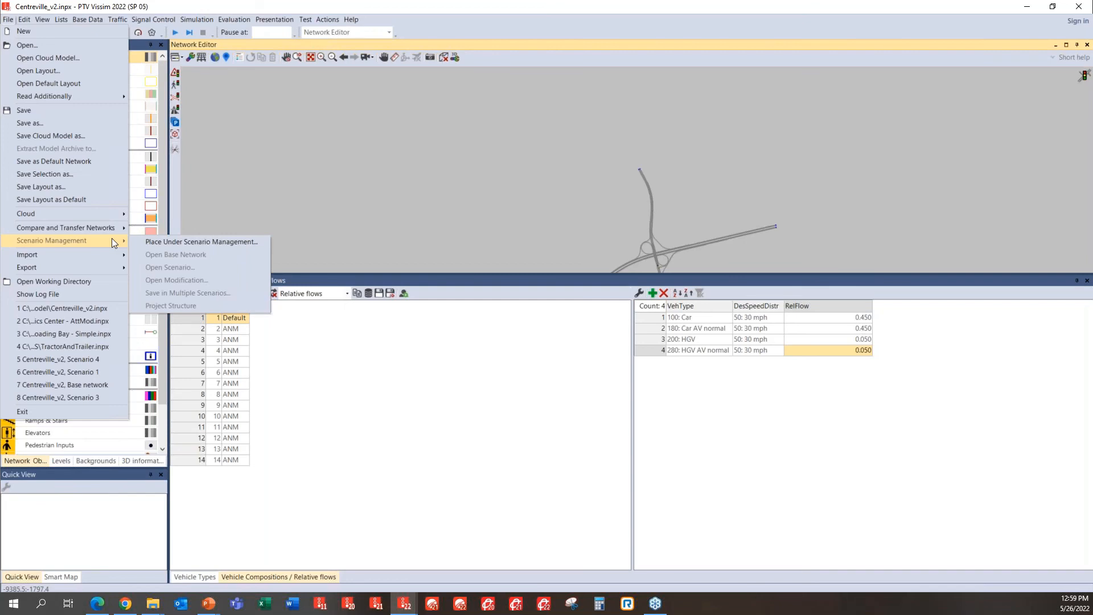
pyautogui.click(370, 214)
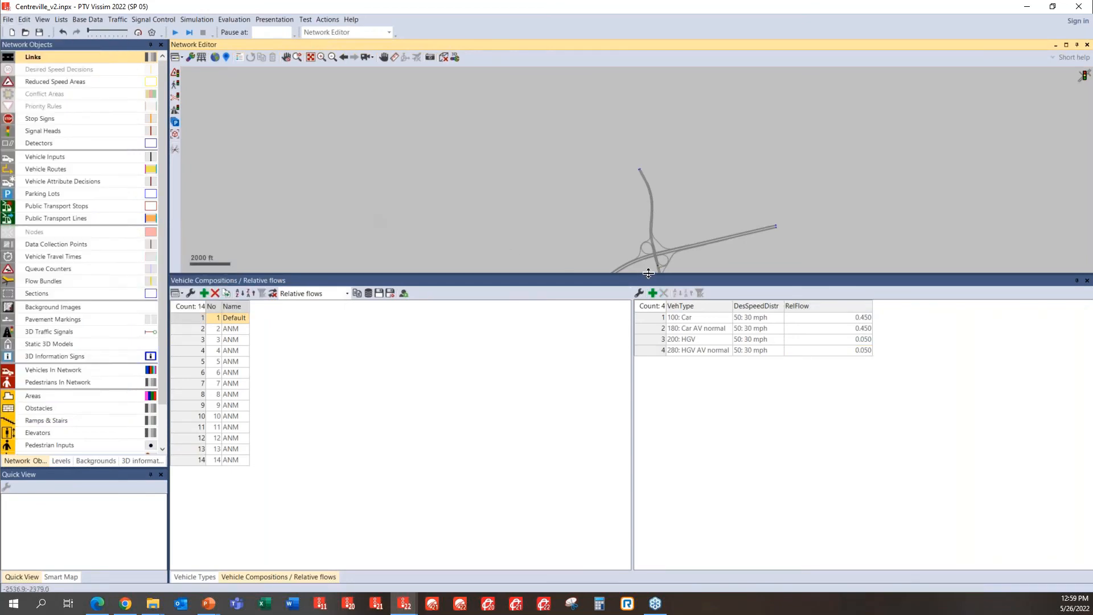
# Enlarge the network editor and bring the whole Centreville network into view.
pyautogui.moveTo(648, 273); pyautogui.dragTo(675, 374)
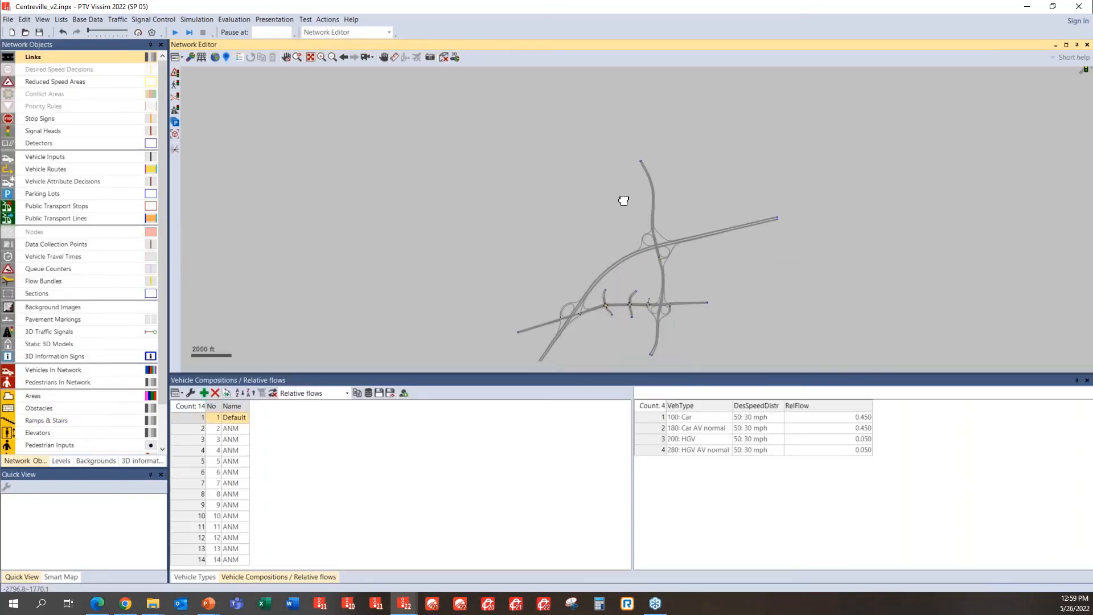
pyautogui.scroll(-2, 691, 258)
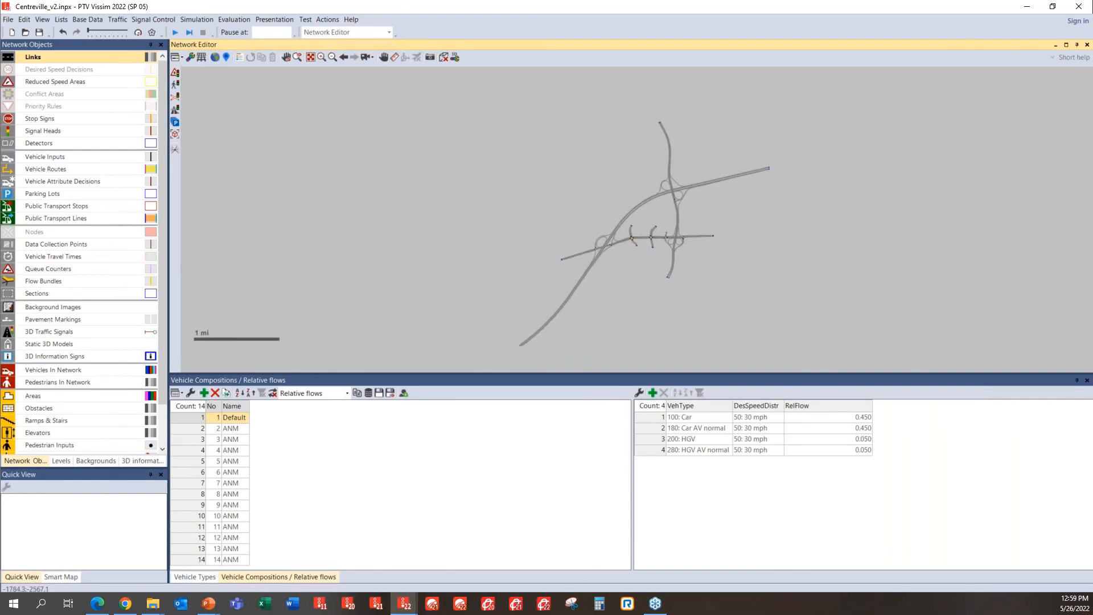
pyautogui.moveTo(693, 241); pyautogui.dragTo(699, 217)
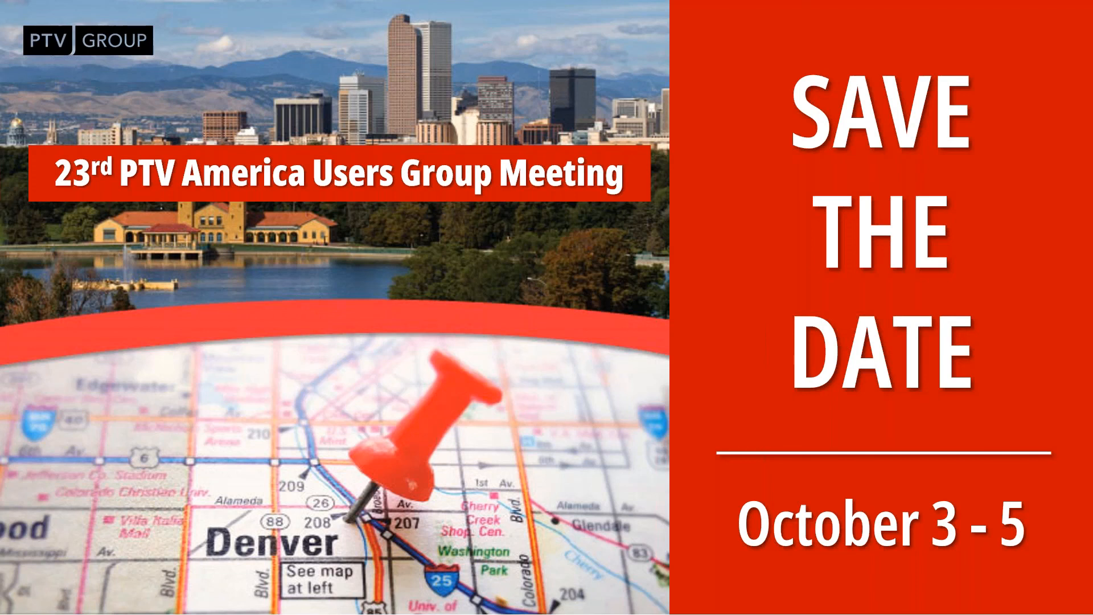
# In the Logistics Center - AttMod network, close the 3D information signs list and display the network as a wireframe.
pyautogui.click(827, 281)
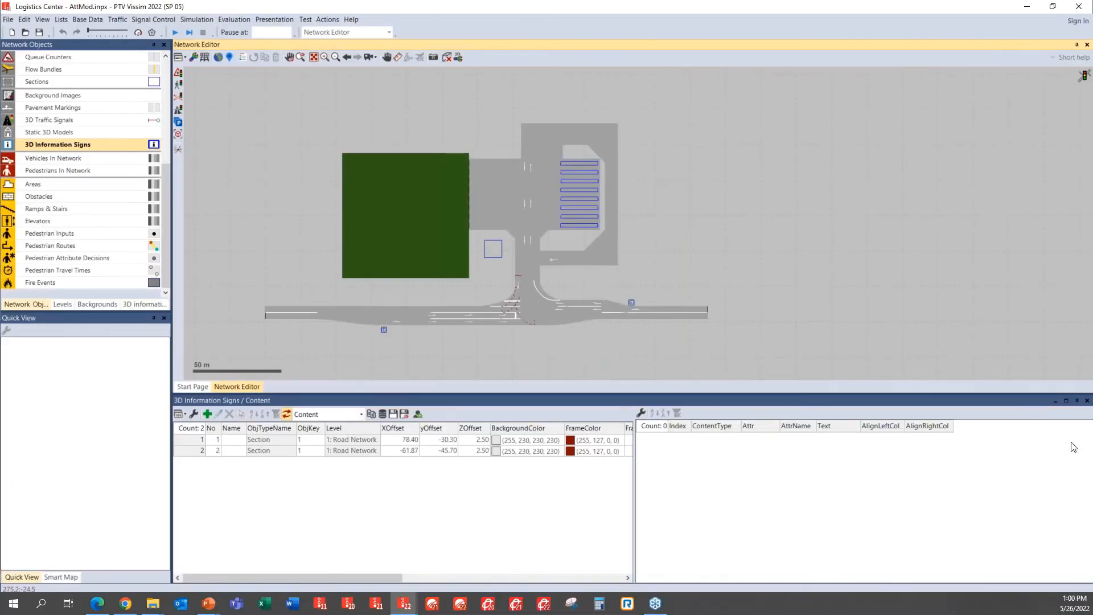
pyautogui.click(1086, 400)
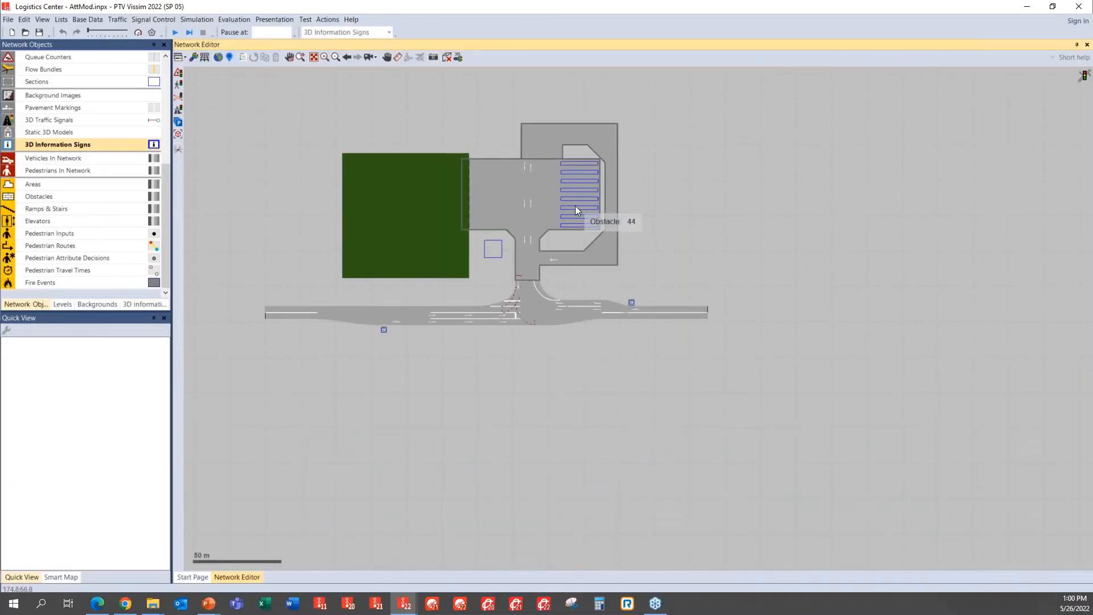
pyautogui.scroll(4, 575, 211)
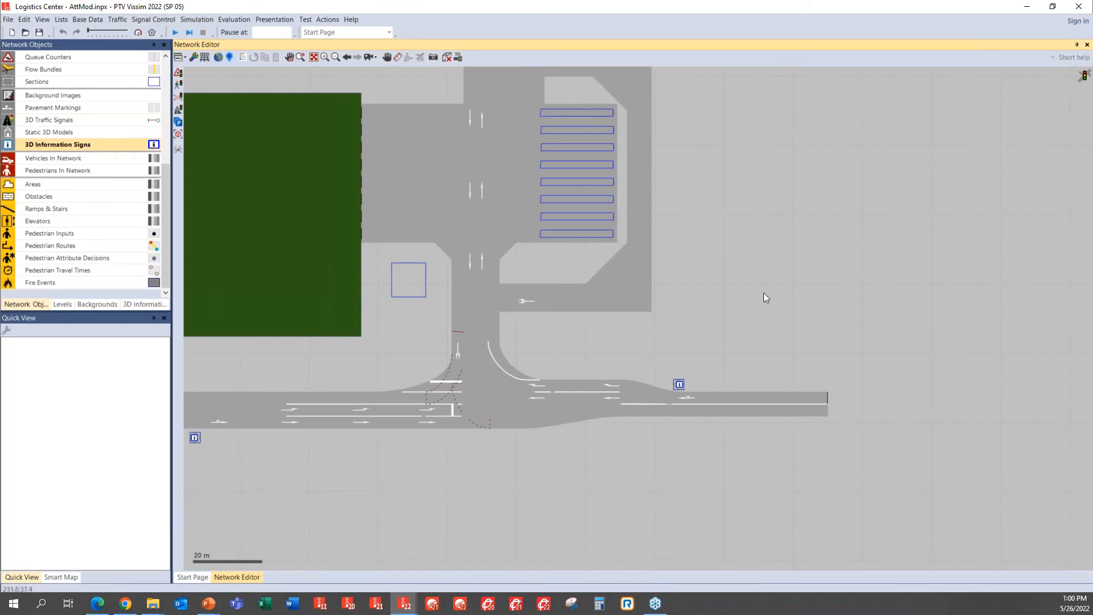
pyautogui.hotkey('ctrl', 'w')
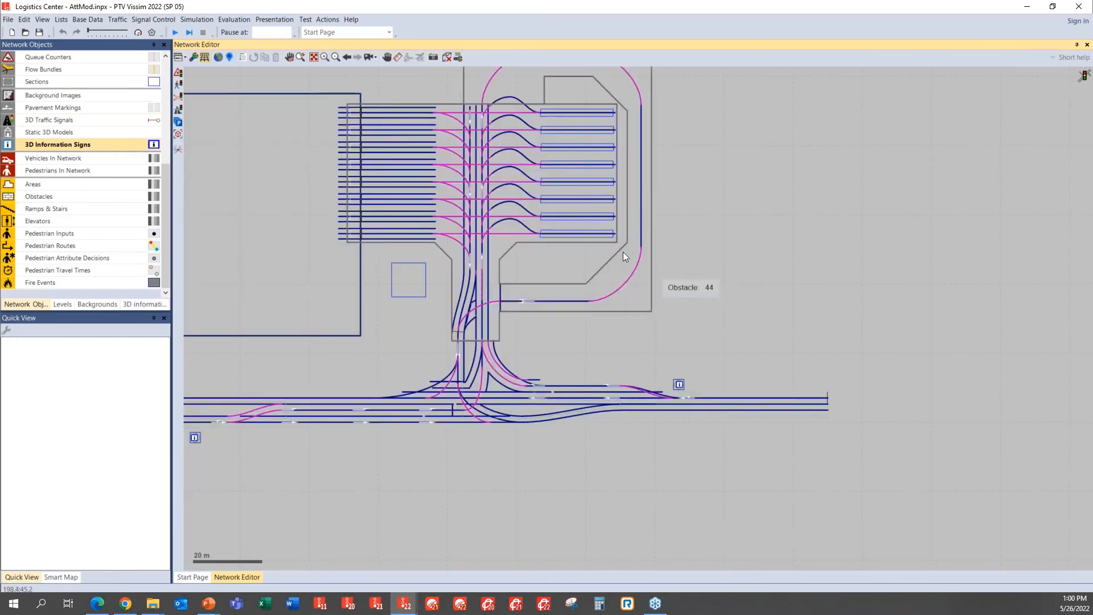
# Make Links the active network object type and clear the link selection.
pyautogui.click(532, 227)
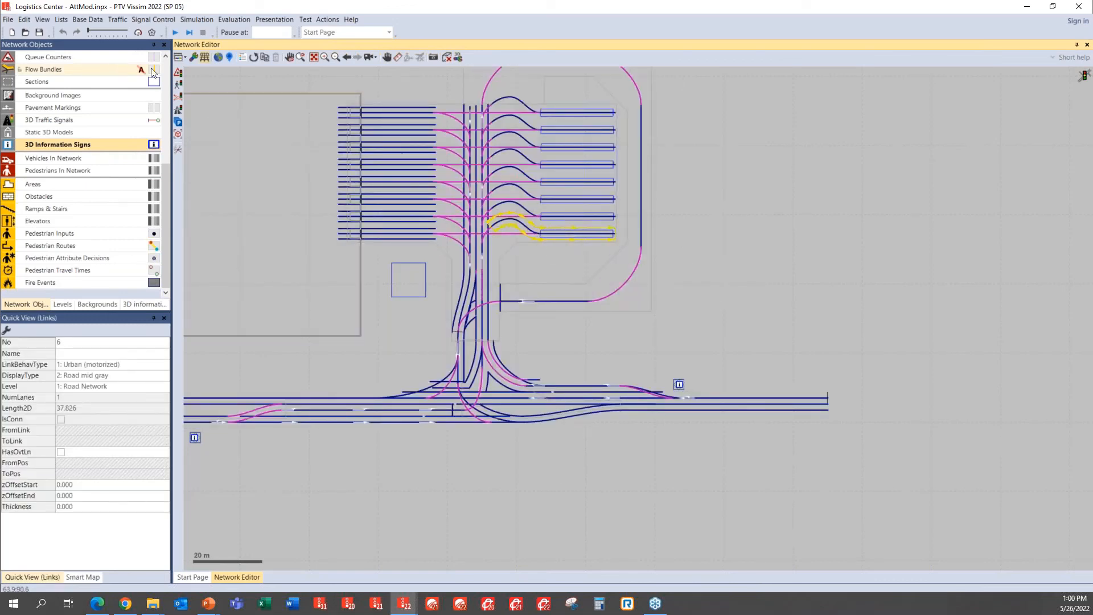
pyautogui.click(165, 69)
pyautogui.click(117, 58)
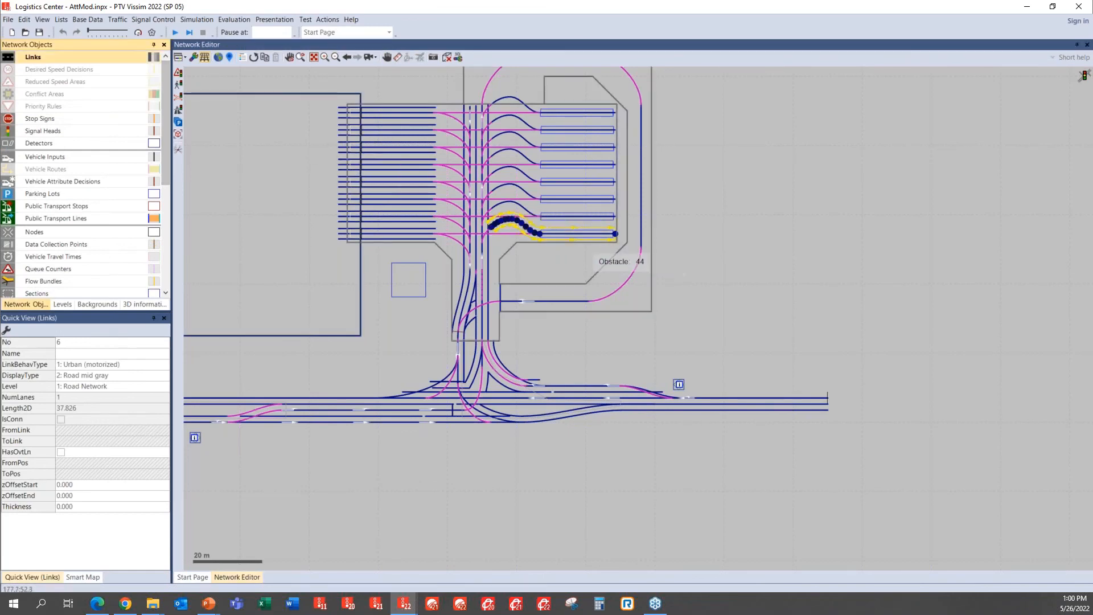
pyautogui.click(728, 224)
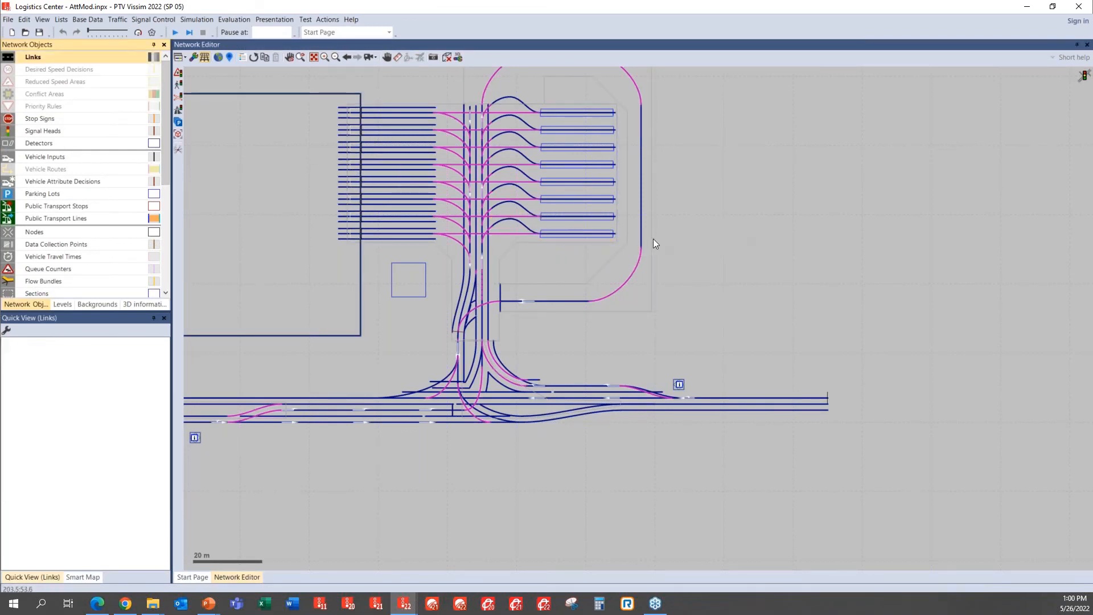
# Select link 6, leading to the lowest parking lot, and place three copies of it in the empty area outside the loop road.
pyautogui.click(528, 226)
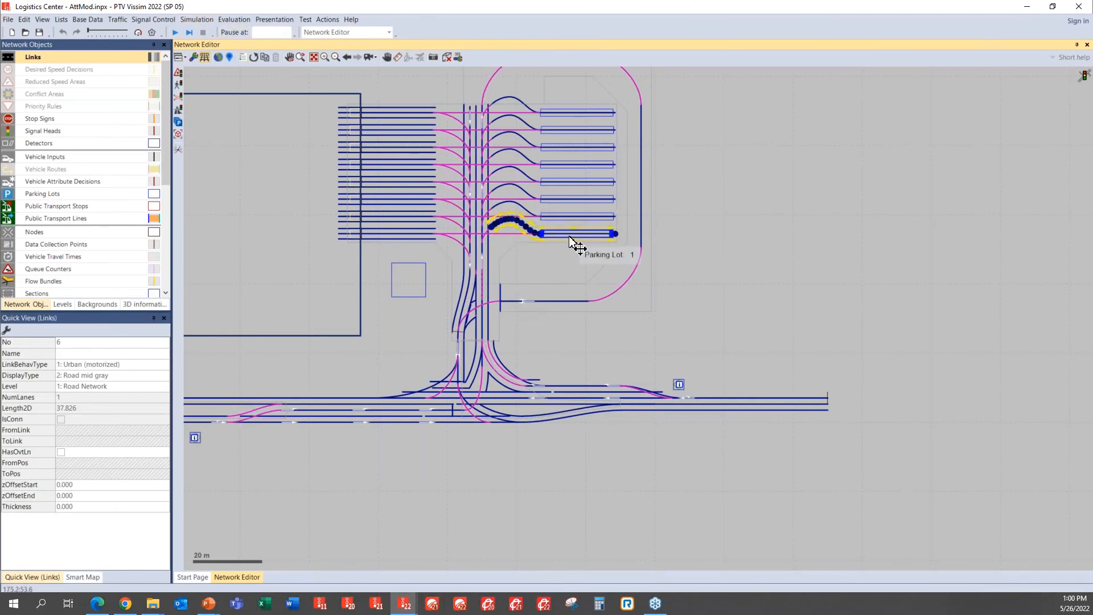
pyautogui.scroll(1, 529, 223)
pyautogui.scroll(1, 528, 222)
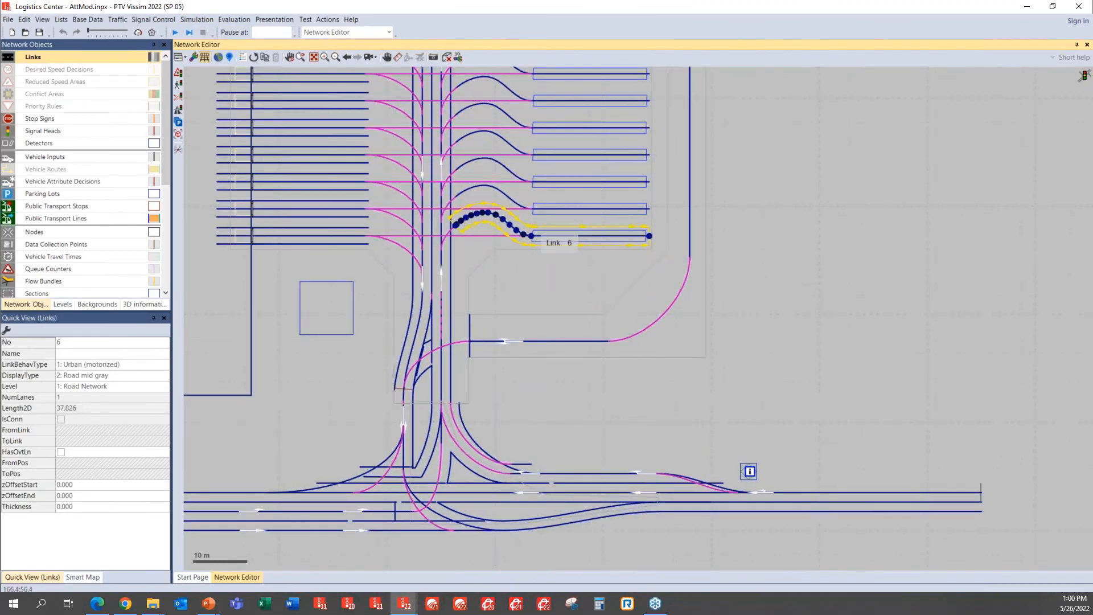
pyautogui.moveTo(530, 237); pyautogui.dragTo(813, 97)
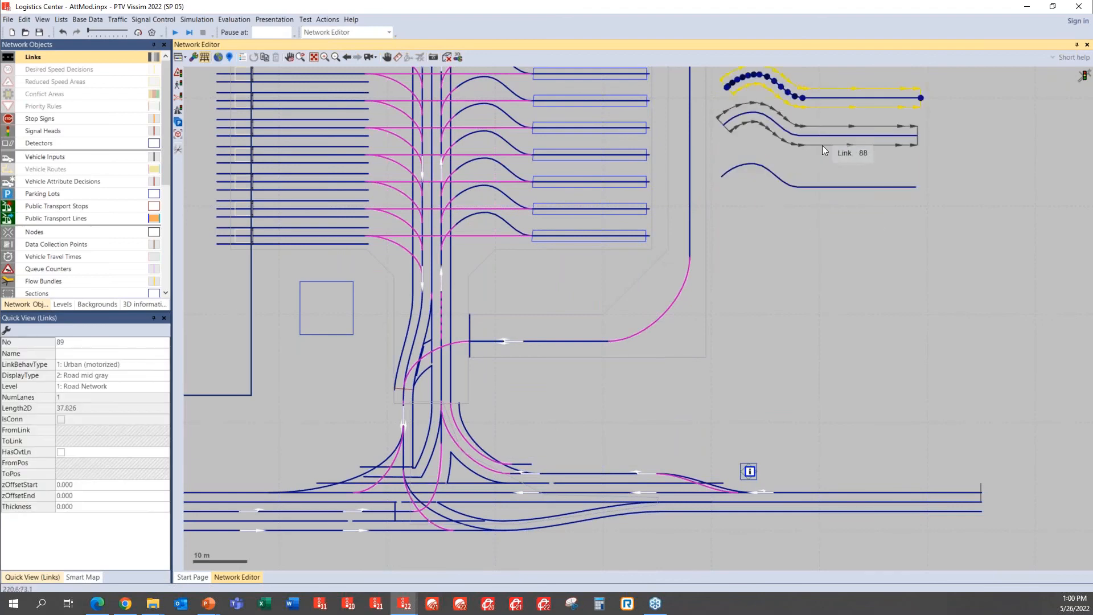
pyautogui.scroll(-1, 823, 153)
pyautogui.scroll(-2, 822, 154)
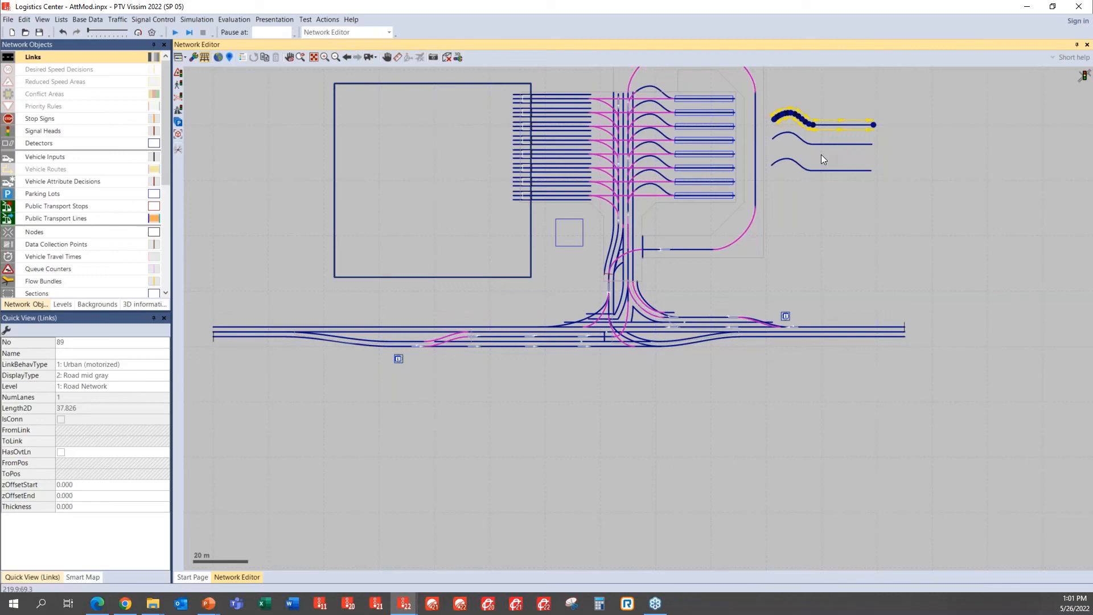
# Undo the three link copies.
pyautogui.hotkey('ctrl', 'z')
pyautogui.hotkey('ctrl', 'z')
pyautogui.hotkey('ctrl', 'z')
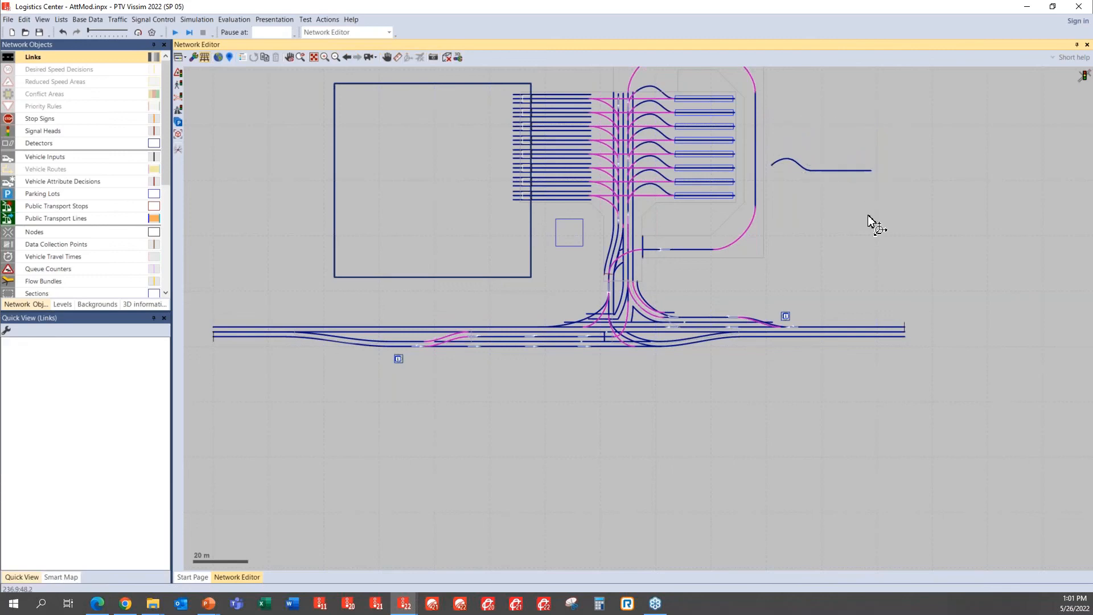
pyautogui.click(1027, 6)
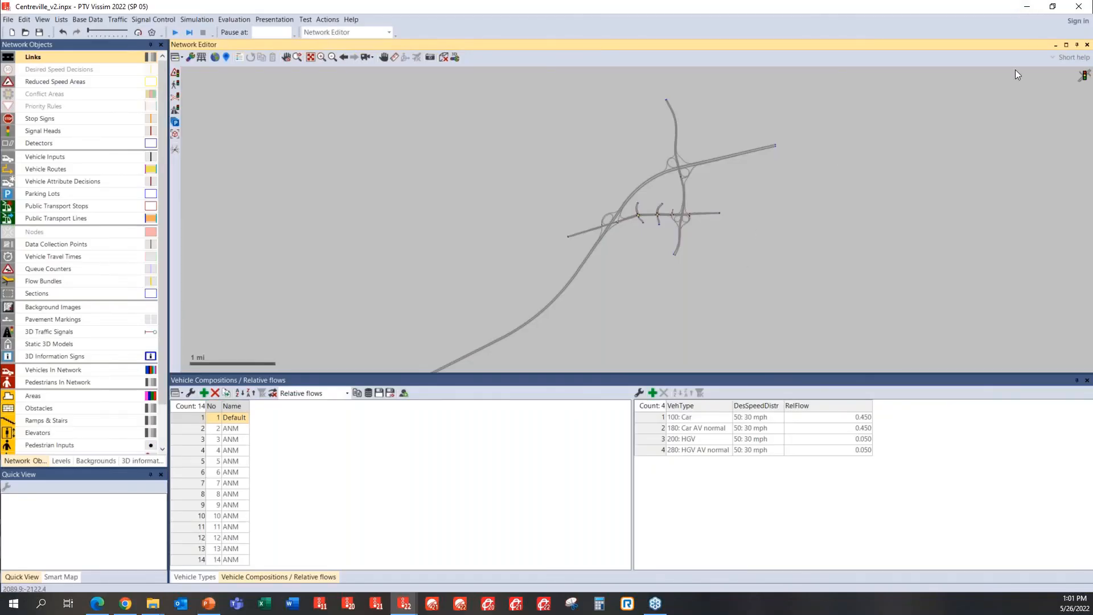
pyautogui.moveTo(406, 602)
pyautogui.click(515, 549)
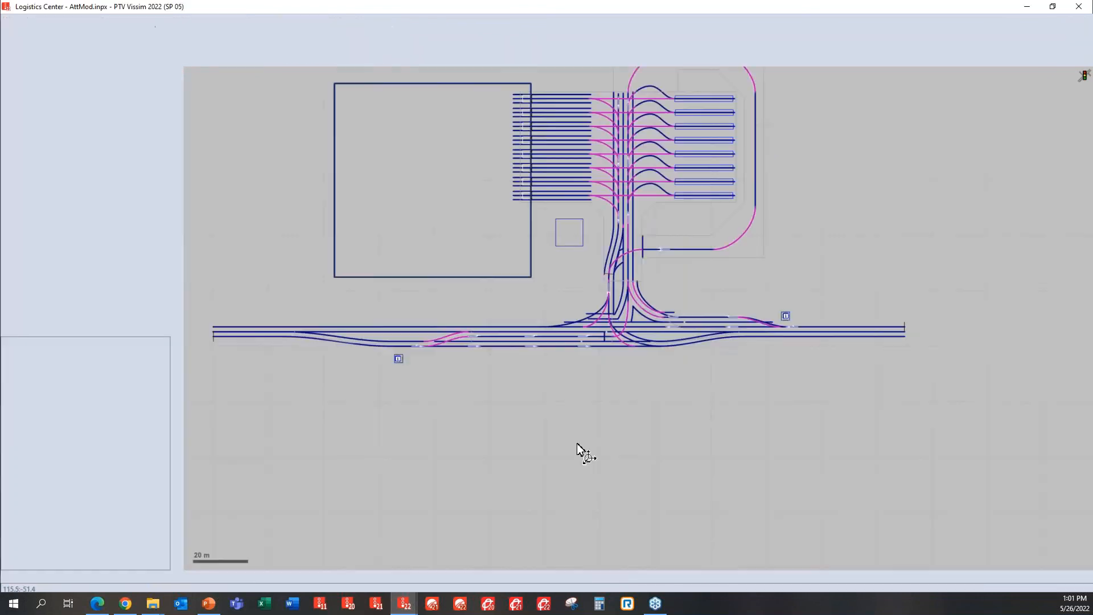
# Switch to the Advisory_Bike_lane_Final network, try moving link 3 sideways off the road alignment, and undo the move.
pyautogui.click(282, 562)
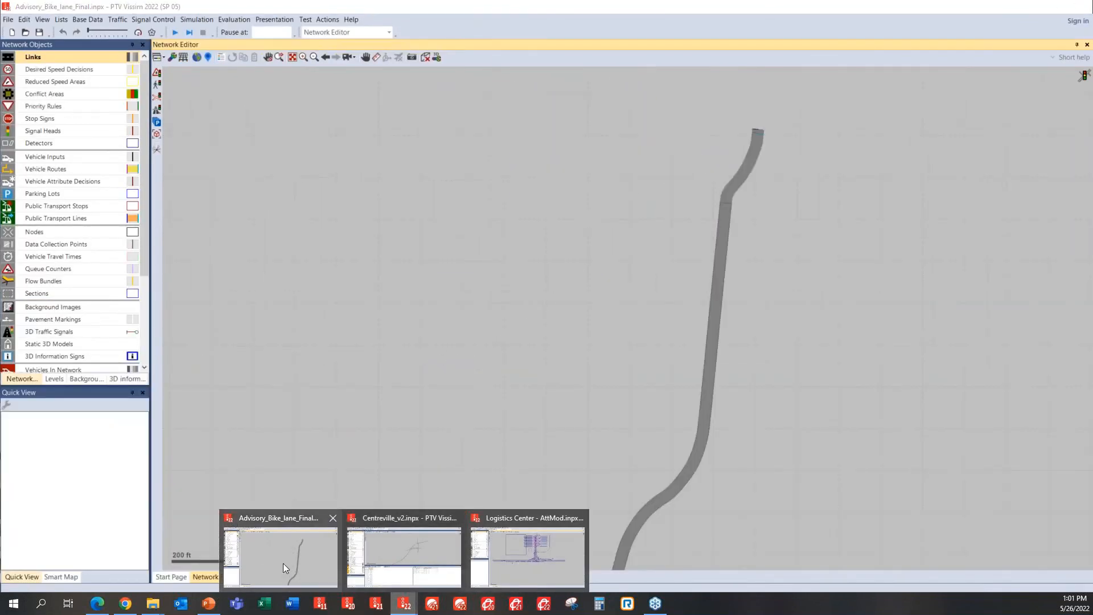
pyautogui.moveTo(719, 316); pyautogui.dragTo(769, 323)
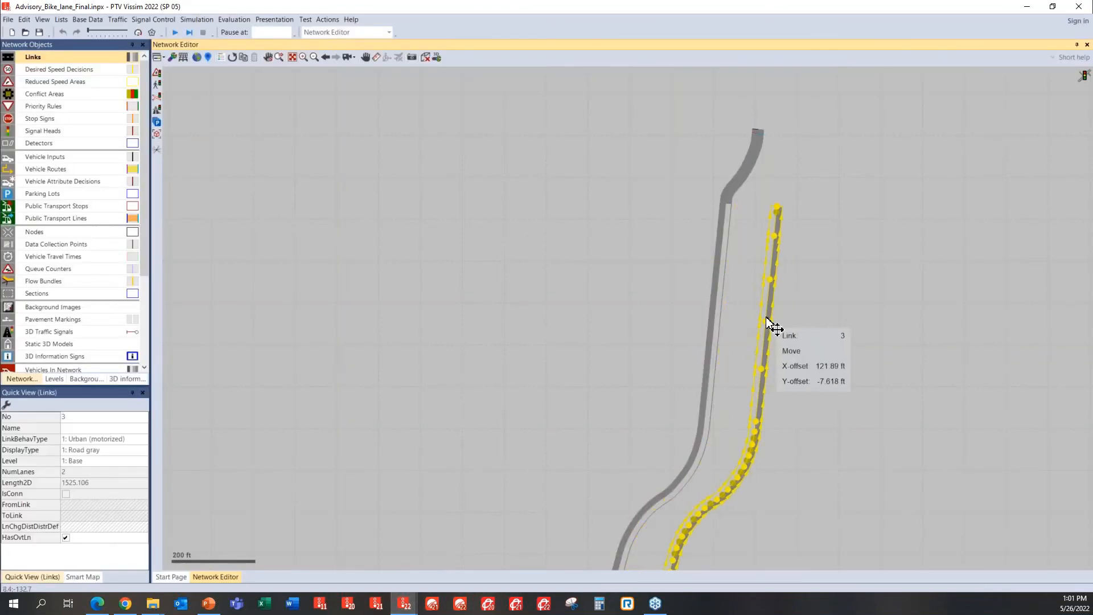
pyautogui.hotkey('ctrl', 'z')
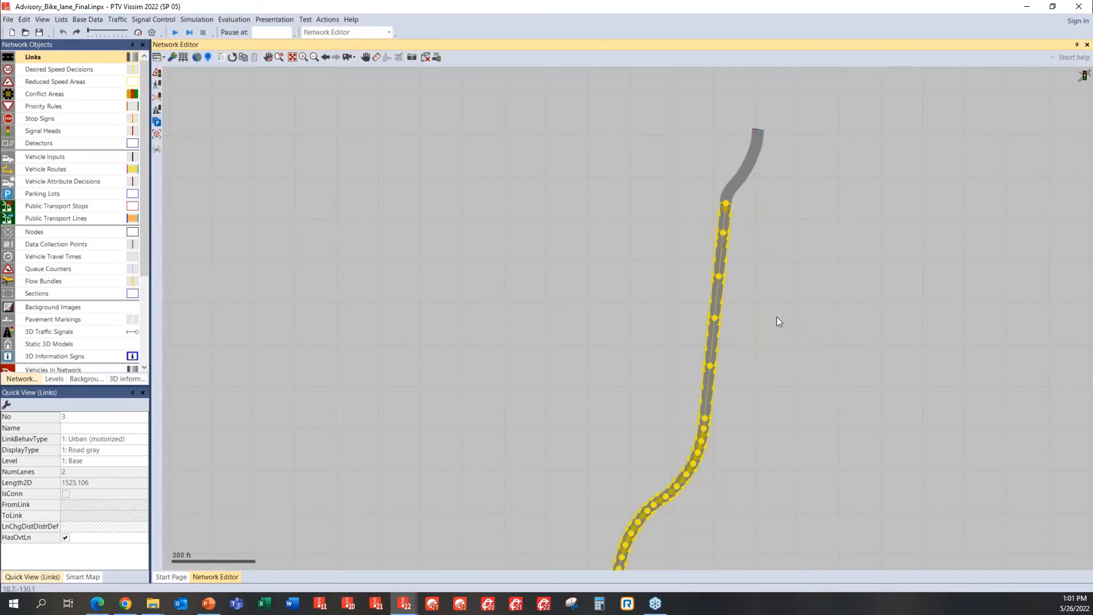
pyautogui.click(776, 316)
pyautogui.moveTo(777, 316); pyautogui.dragTo(807, 190)
pyautogui.scroll(1, 676, 297)
pyautogui.scroll(-2, 638, 293)
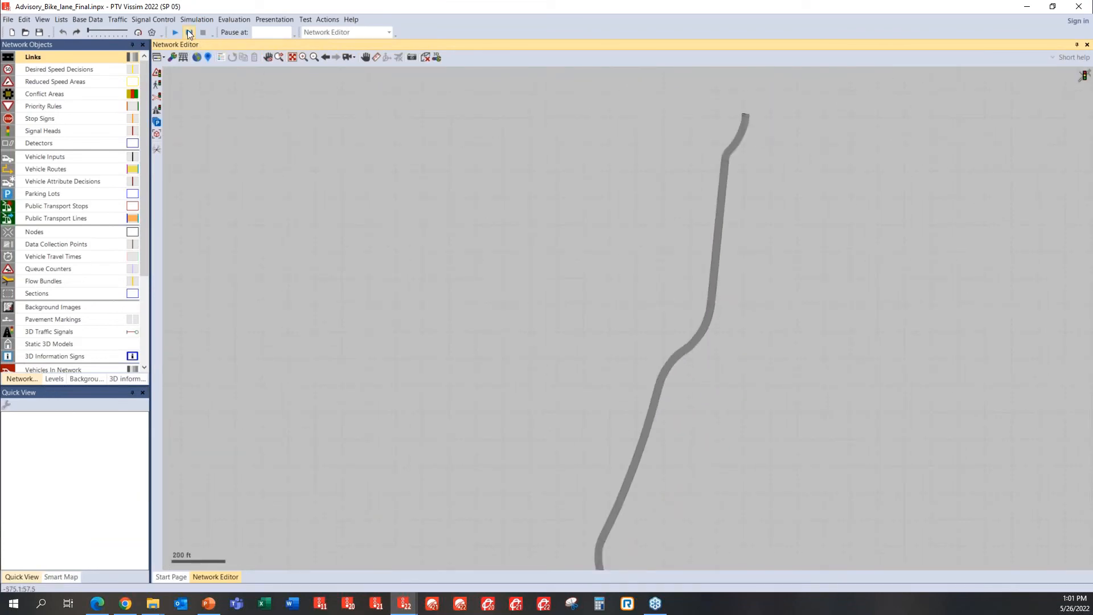
# Examine link 3's display, dynamic assignment and opposing-lane overtaking attributes, including look ahead distance and speed factor, without changing them.
pyautogui.click(715, 254)
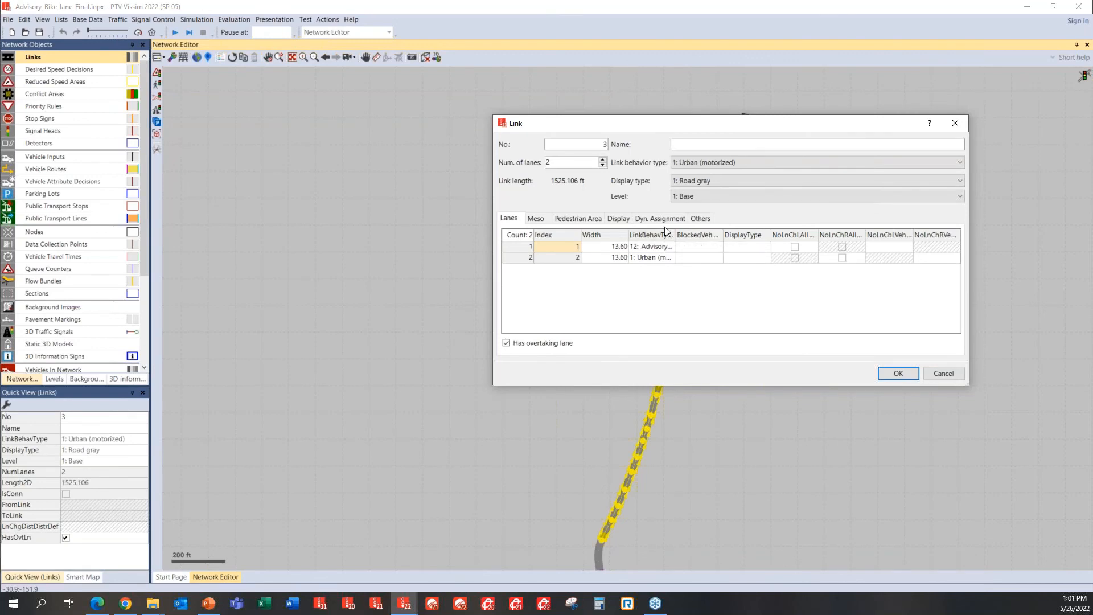
pyautogui.click(622, 219)
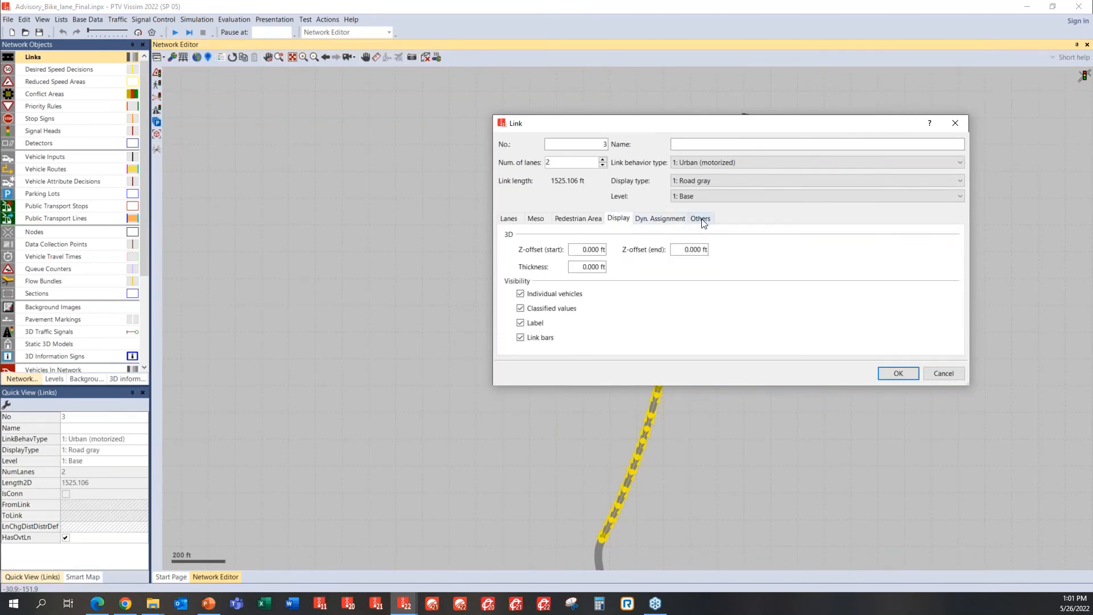
pyautogui.click(673, 224)
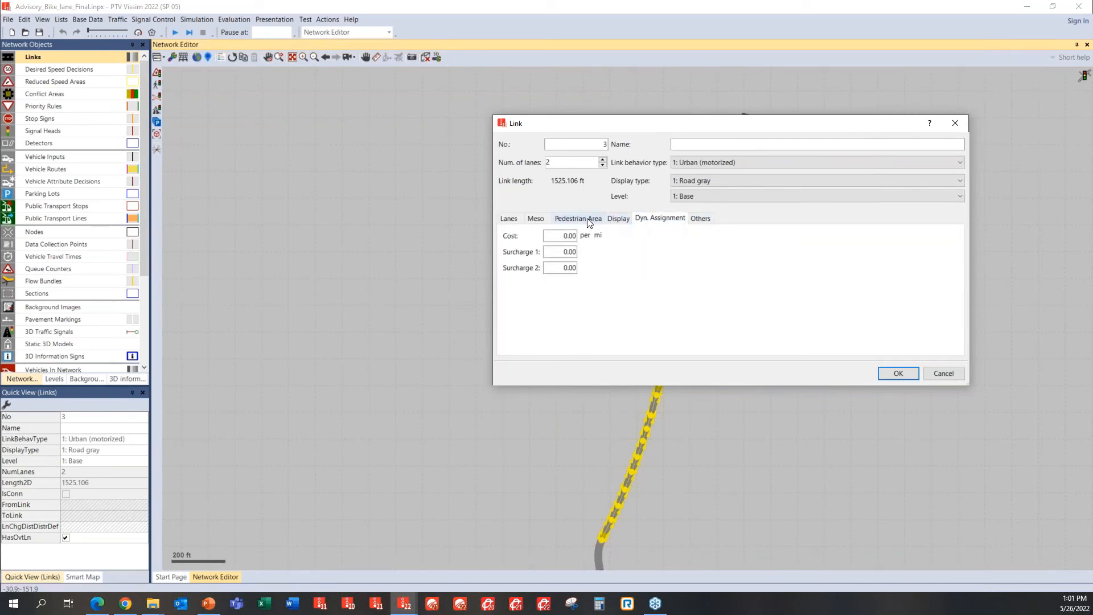
pyautogui.click(699, 220)
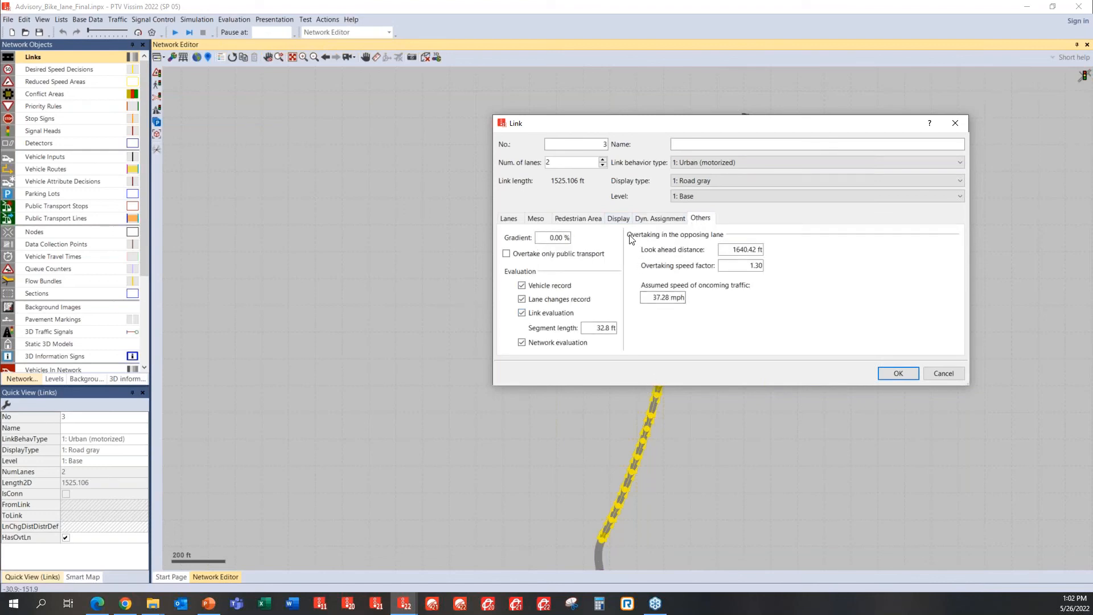
pyautogui.moveTo(623, 122); pyautogui.dragTo(327, 82)
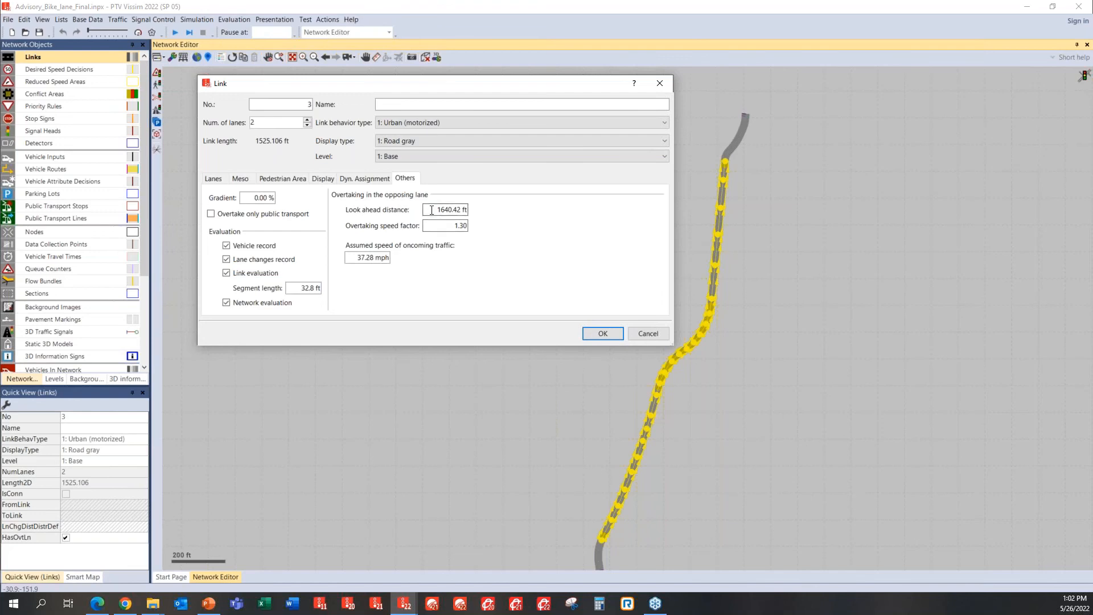
pyautogui.moveTo(435, 210); pyautogui.dragTo(478, 210)
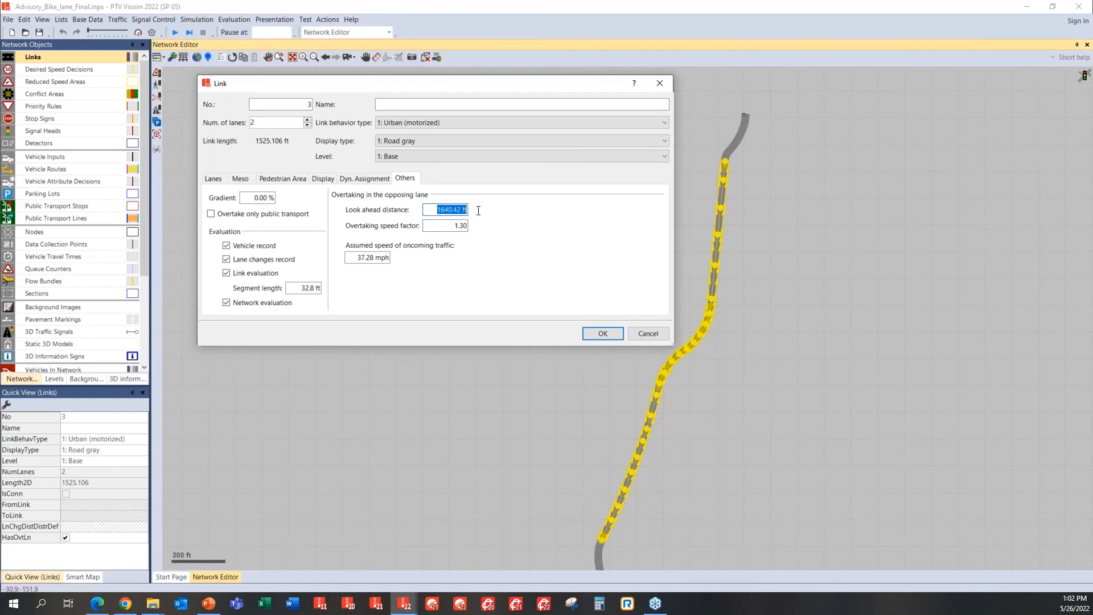
pyautogui.click(439, 207)
pyautogui.moveTo(434, 210); pyautogui.dragTo(469, 212)
pyautogui.click(447, 226)
pyautogui.click(647, 333)
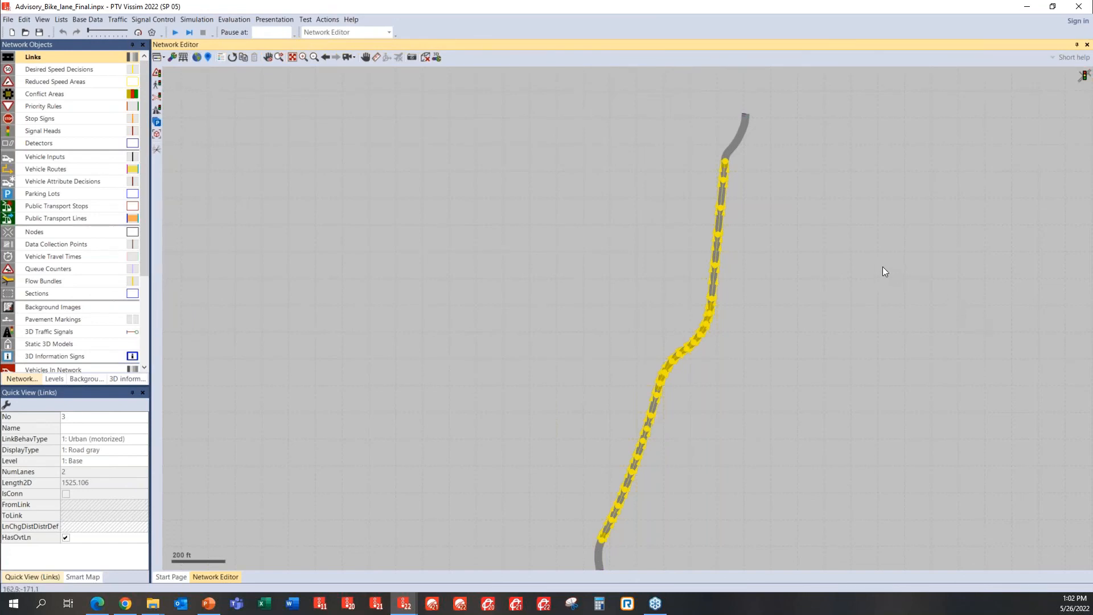
pyautogui.click(859, 253)
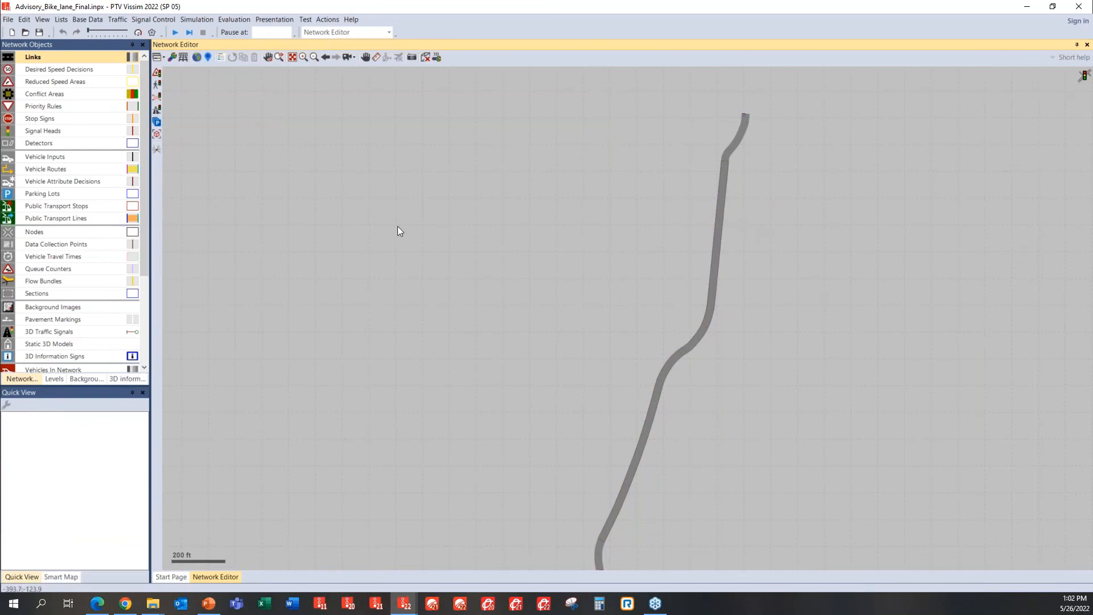
# Switch to the Centreville_v2 network, enlarge the network view and open the list of driving behaviors.
pyautogui.moveTo(404, 602)
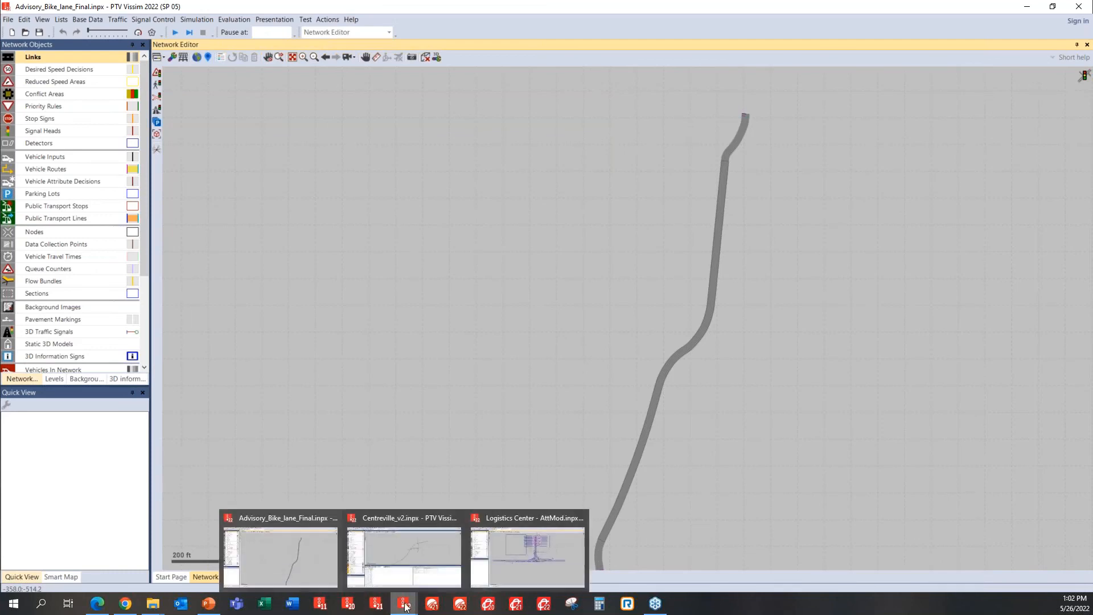
pyautogui.click(407, 552)
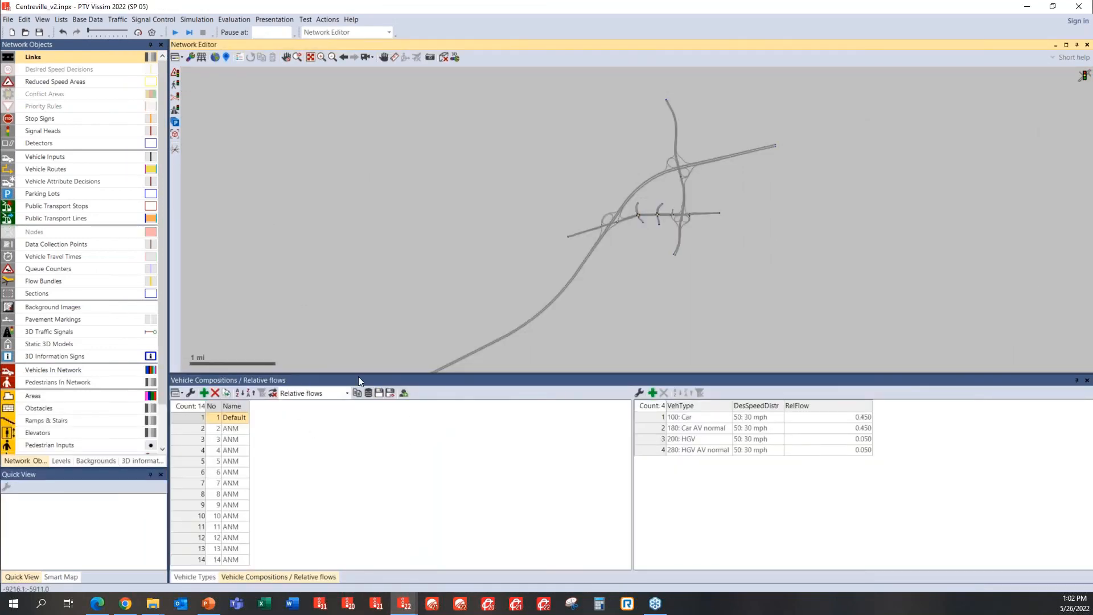
pyautogui.moveTo(347, 372); pyautogui.dragTo(356, 454)
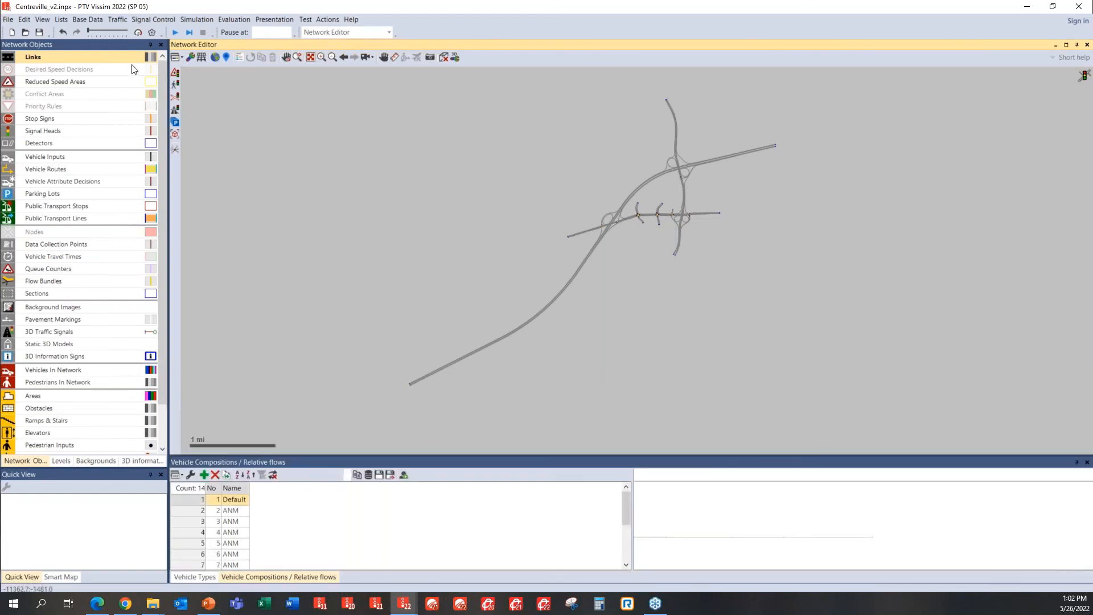
pyautogui.click(81, 20)
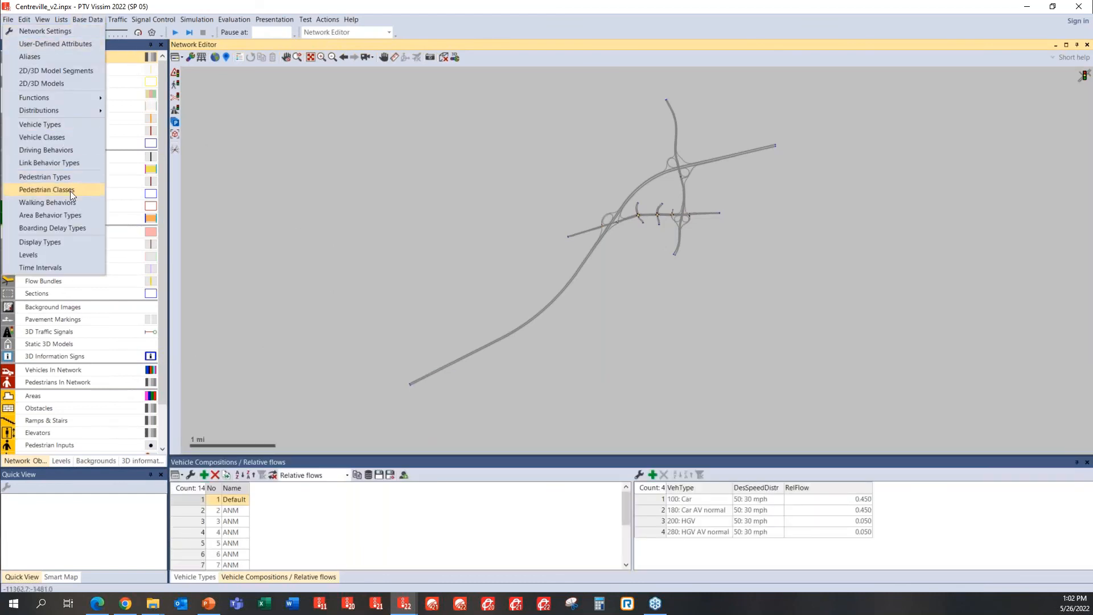
pyautogui.click(62, 148)
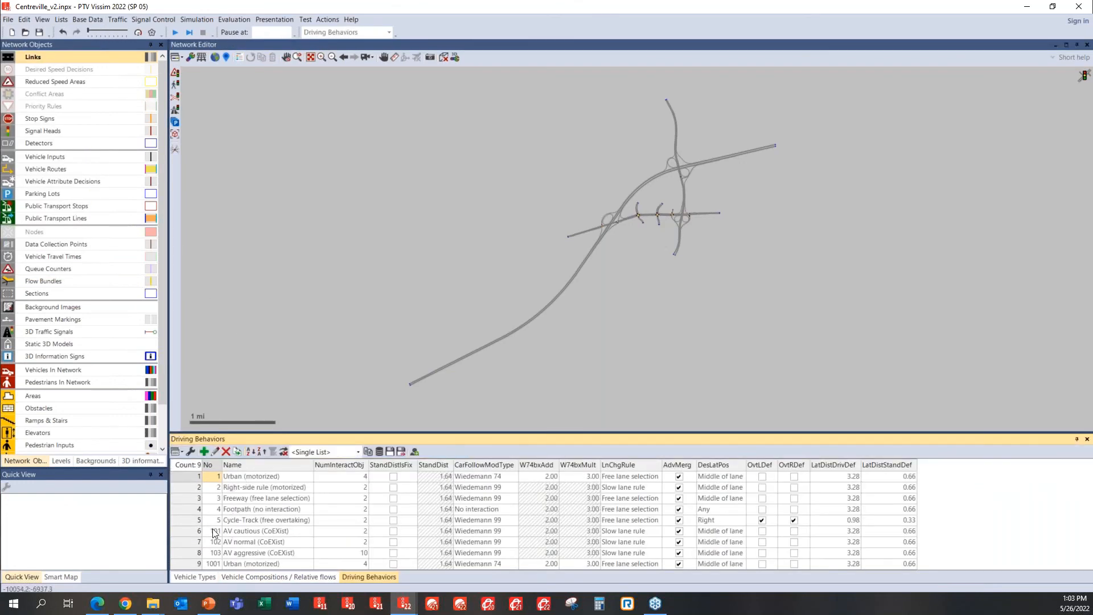
# Review the autonomous driving and platooning settings of the AV normal (CoEXist) driving behavior, leaving them as they are.
pyautogui.click(193, 541)
pyautogui.doubleClick(193, 541)
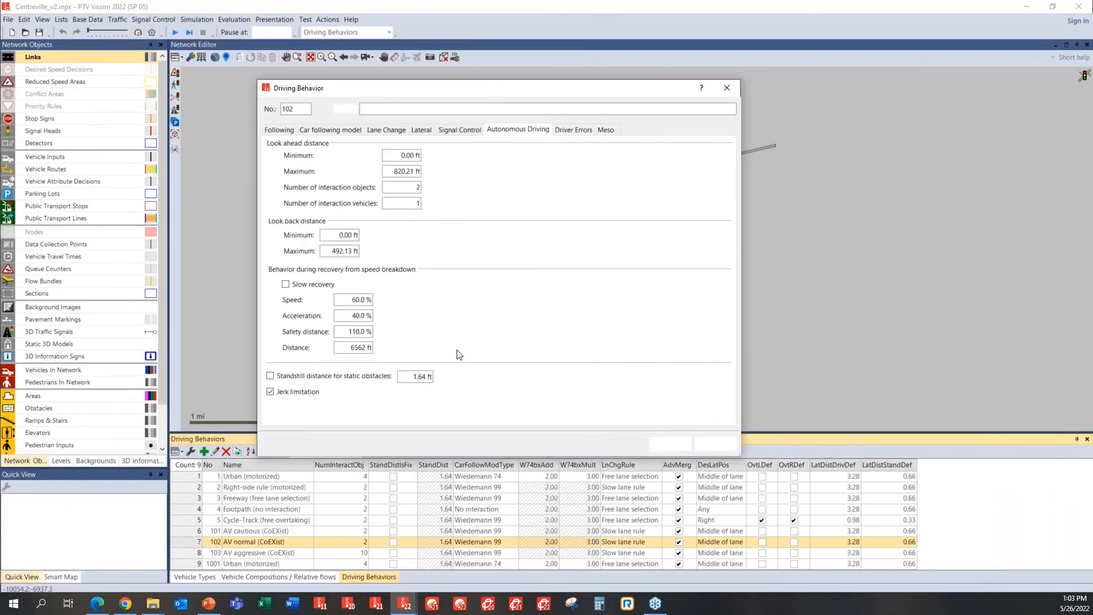
pyautogui.click(517, 130)
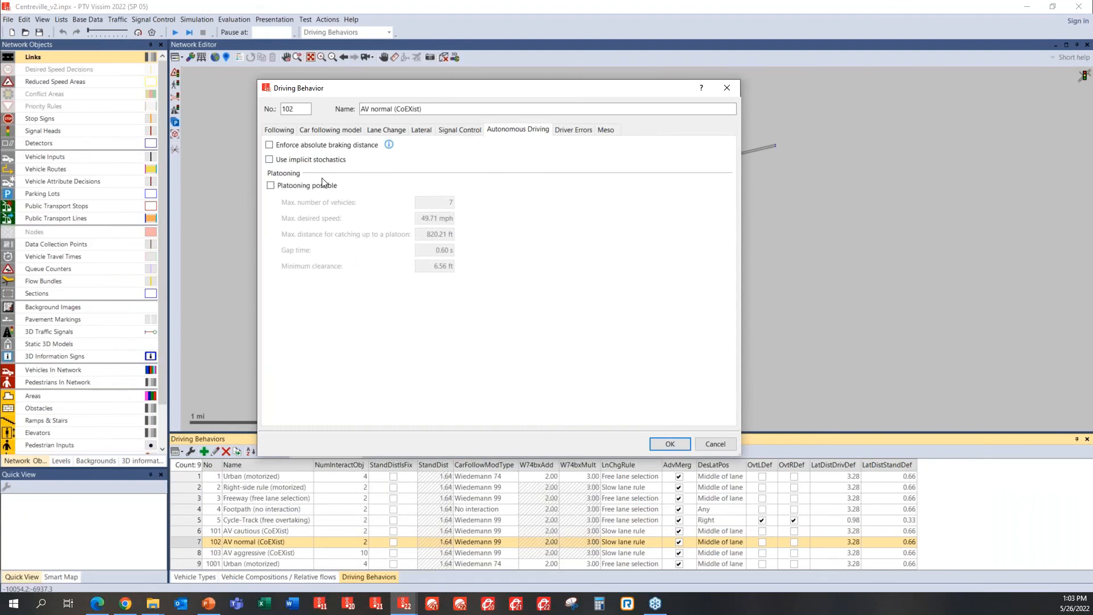
pyautogui.click(715, 444)
# Duplicate the AV normal (CoEXist) driving behavior and name the copy AV normal (CoEXist) + Platooning.
pyautogui.rightClick(197, 545)
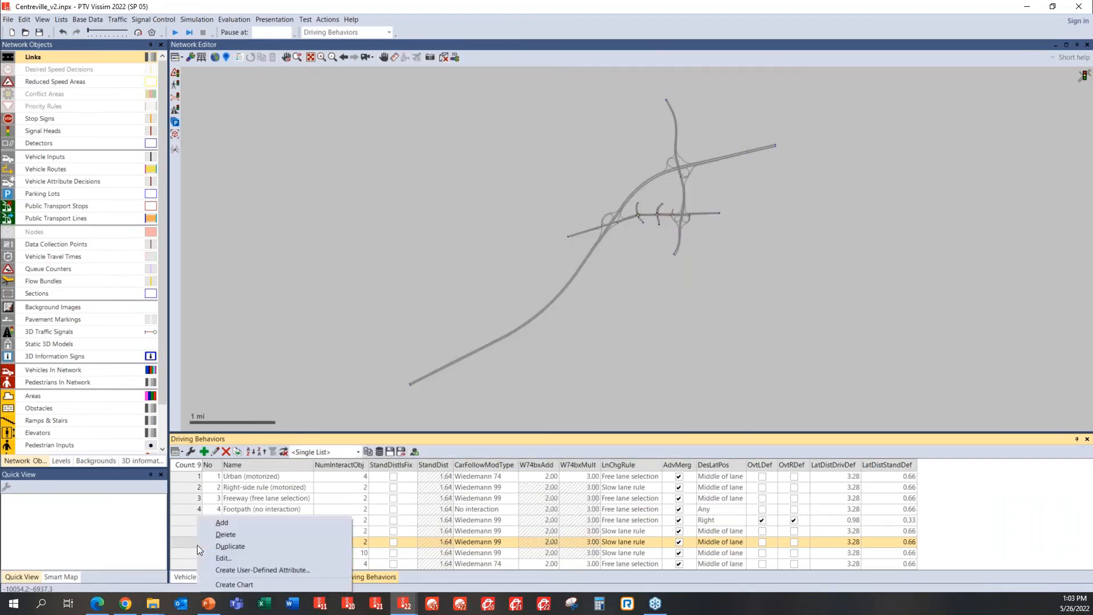
pyautogui.click(226, 546)
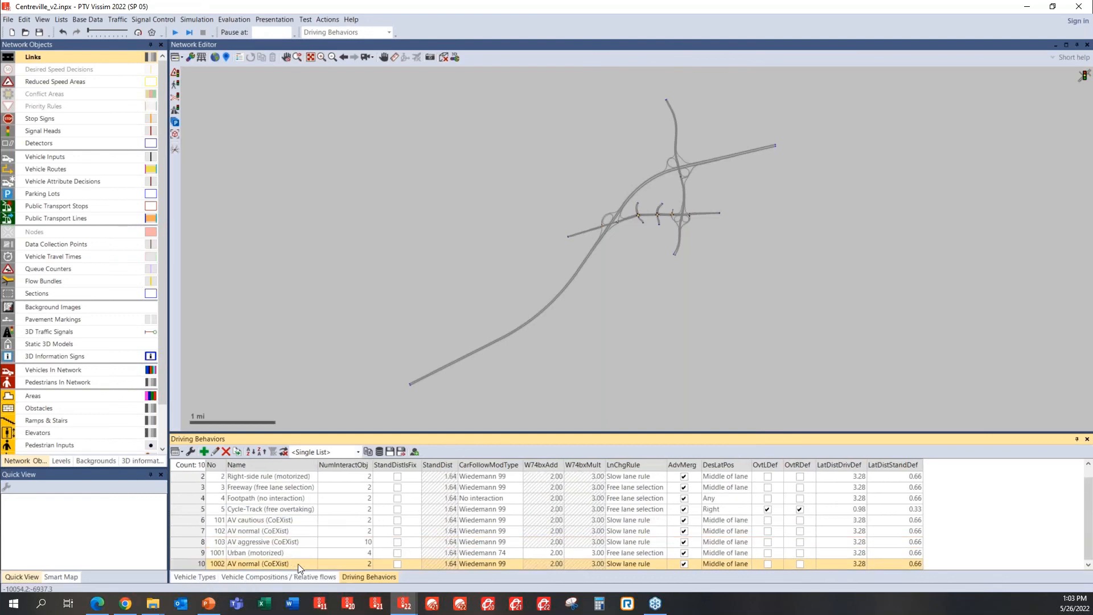
pyautogui.click(298, 564)
pyautogui.write('+')
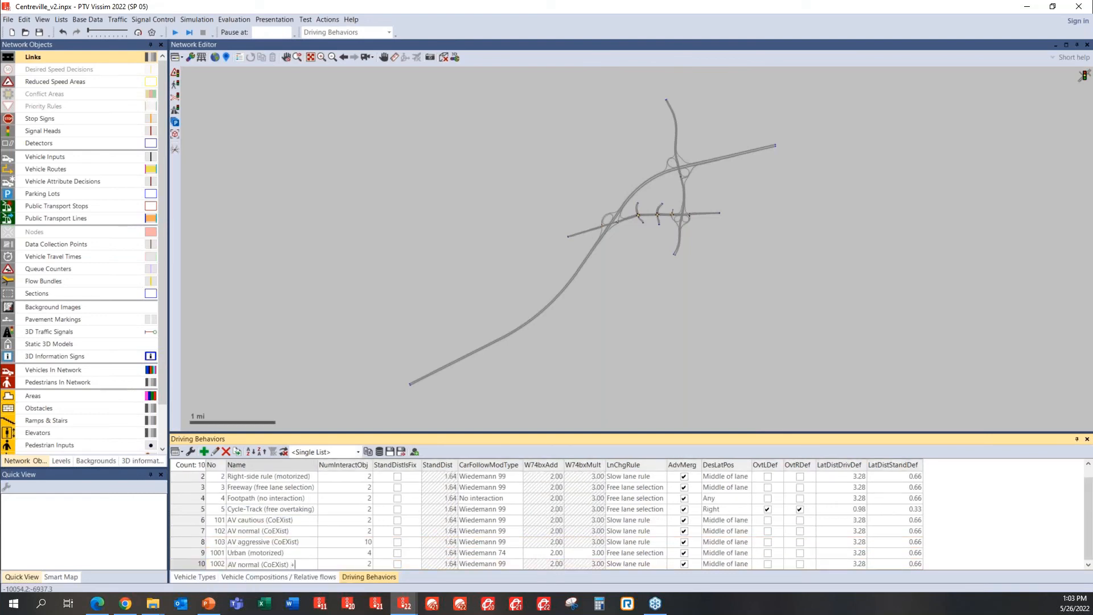
pyautogui.write(' Platooning')
pyautogui.press('Return')
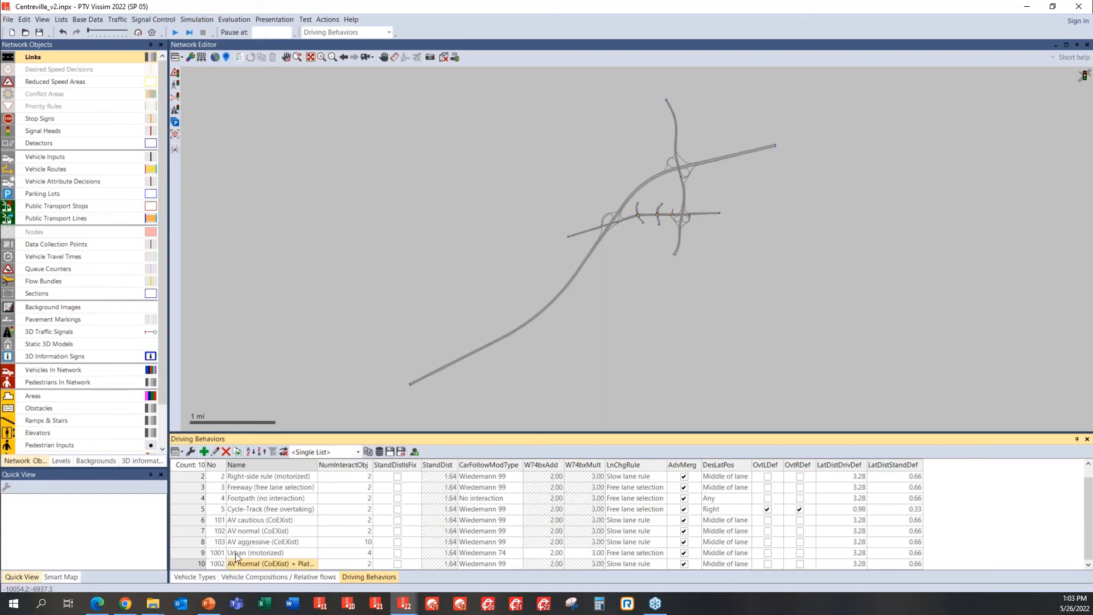
# Allow platooning in the autonomous driving settings of the AV normal (CoEXist) + Platooning behavior.
pyautogui.click(201, 563)
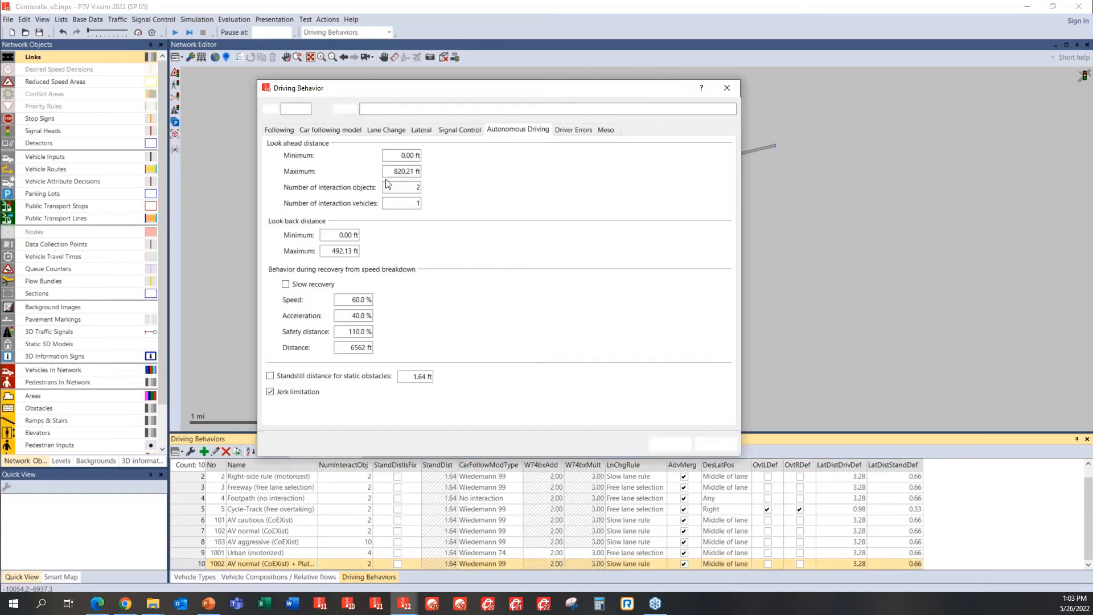
pyautogui.click(292, 186)
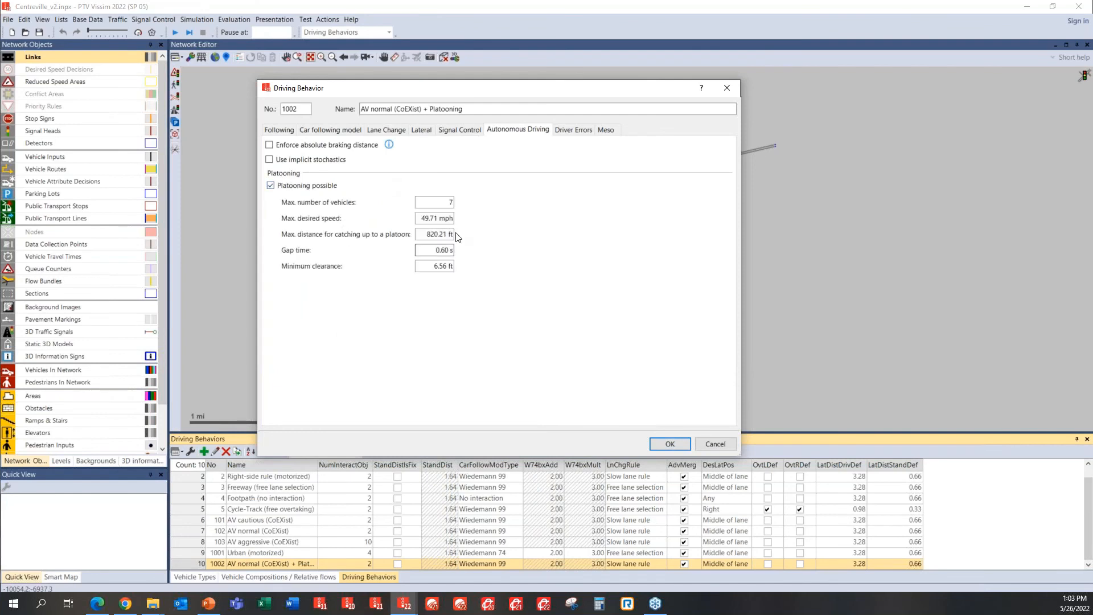